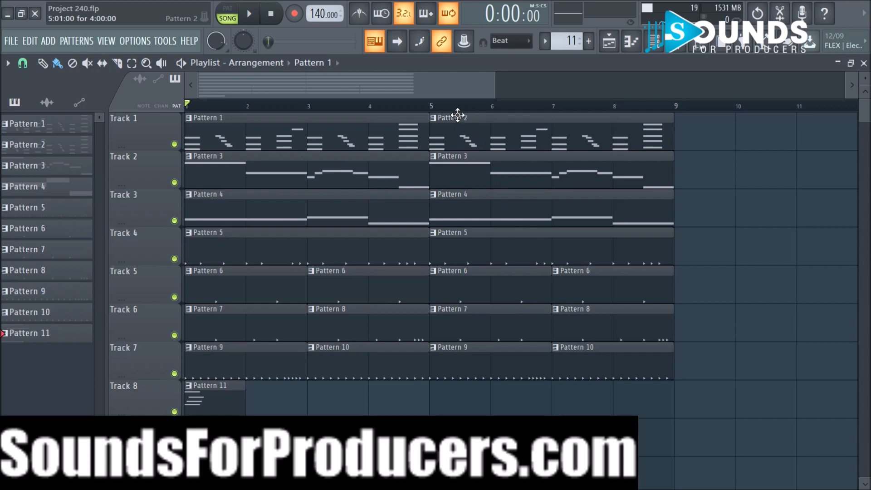
{"action": "scroll", "coordinate": [421, 108], "scroll_direction": "down", "scroll_amount": 3}
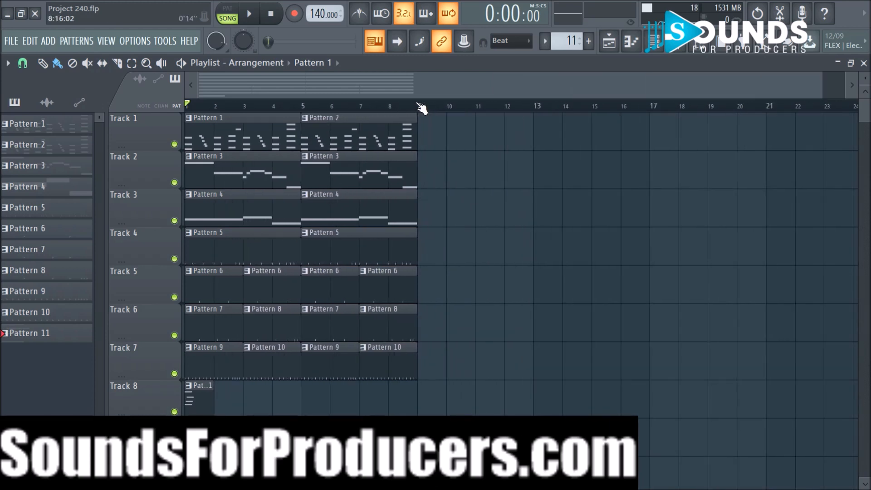
{"action": "scroll", "coordinate": [423, 93], "scroll_direction": "up", "scroll_amount": 4}
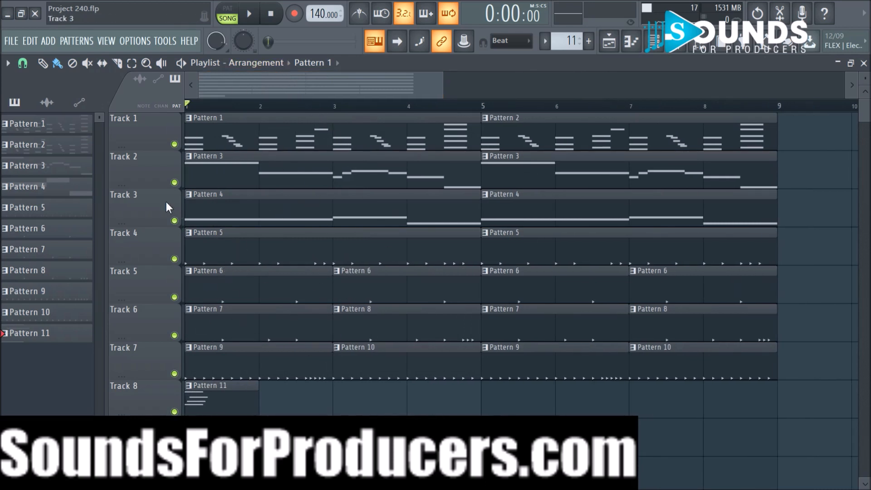
Browse the SoundsForProducers library, looking through Drums of Madness and the Keys MIDI loops of Scorpion's Sting Vol. 2
{"action": "left_click", "coordinate": [698, 48]}
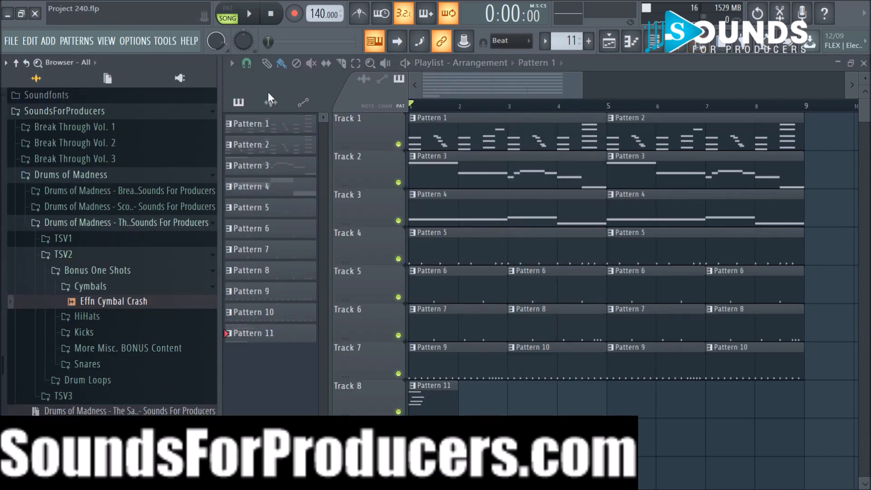
{"action": "left_click_drag", "start_coordinate": [163, 301], "coordinate": [168, 316]}
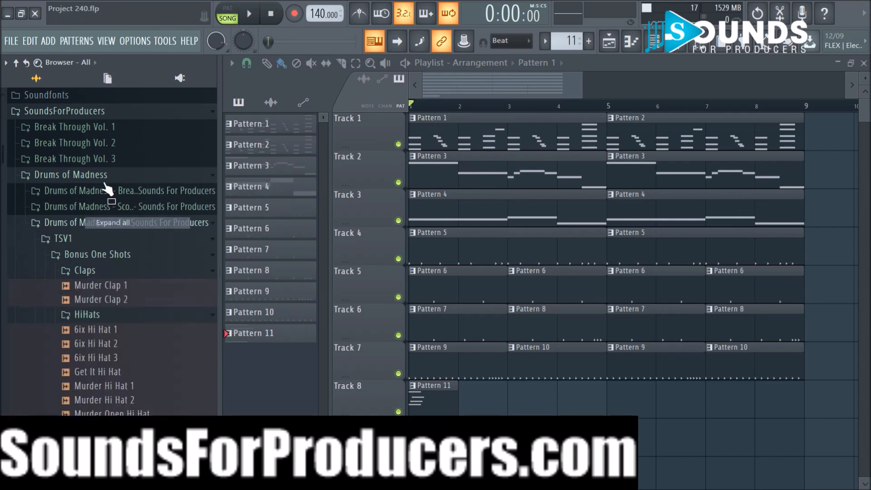
{"action": "left_click", "coordinate": [118, 177]}
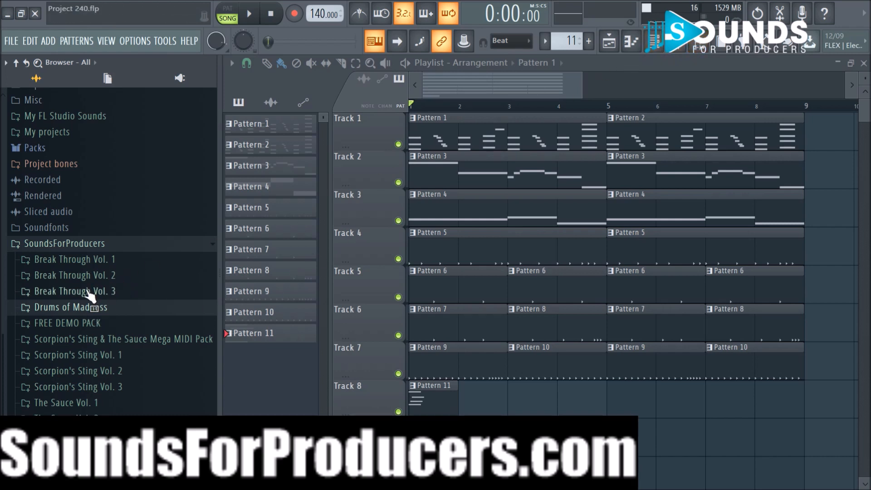
{"action": "left_click_drag", "start_coordinate": [84, 347], "coordinate": [82, 312]}
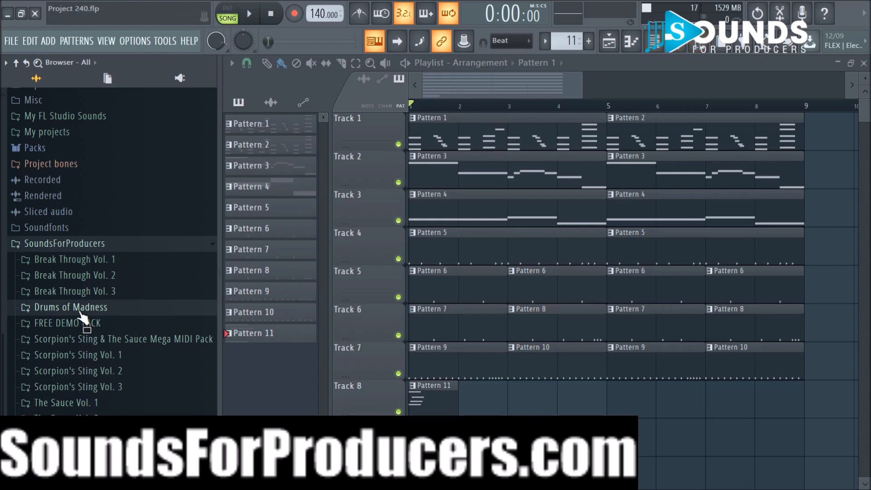
{"action": "left_click", "coordinate": [78, 371]}
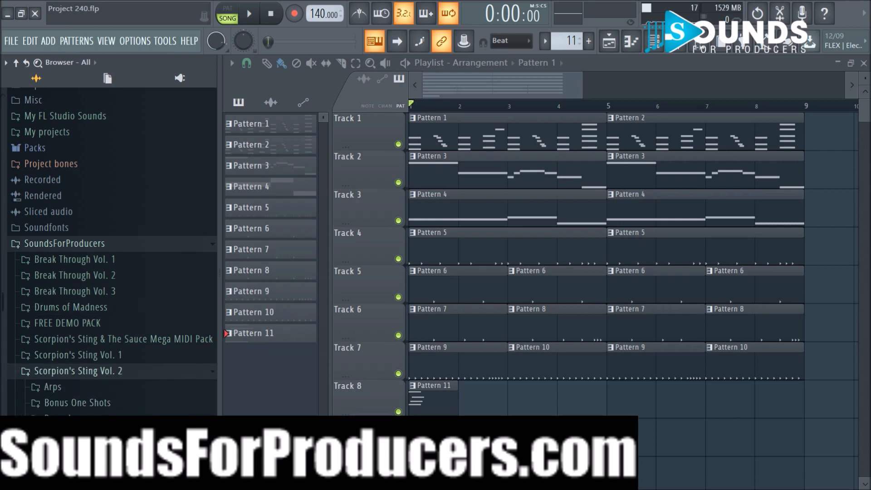
{"action": "scroll", "coordinate": [68, 399], "scroll_direction": "down", "scroll_amount": 2}
{"action": "left_click", "coordinate": [68, 367]}
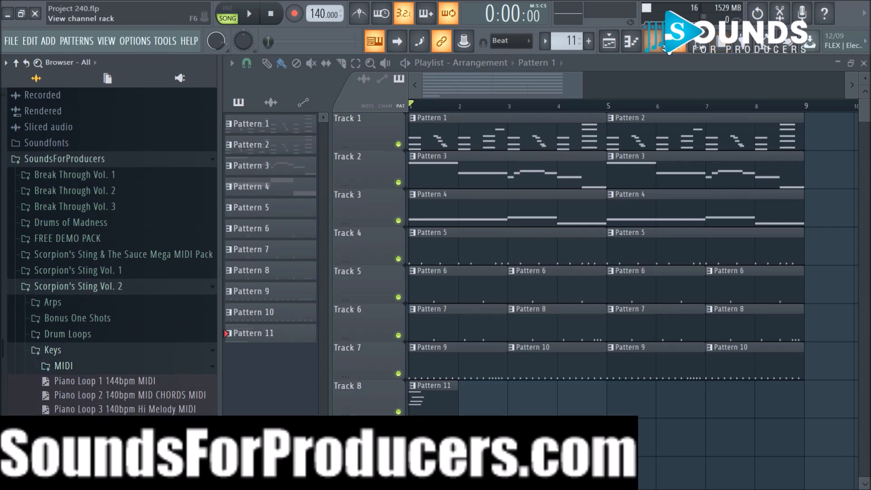
Look over the instruments in the channel rack, hiding the browser and closing the rack when done
{"action": "left_click", "coordinate": [653, 40]}
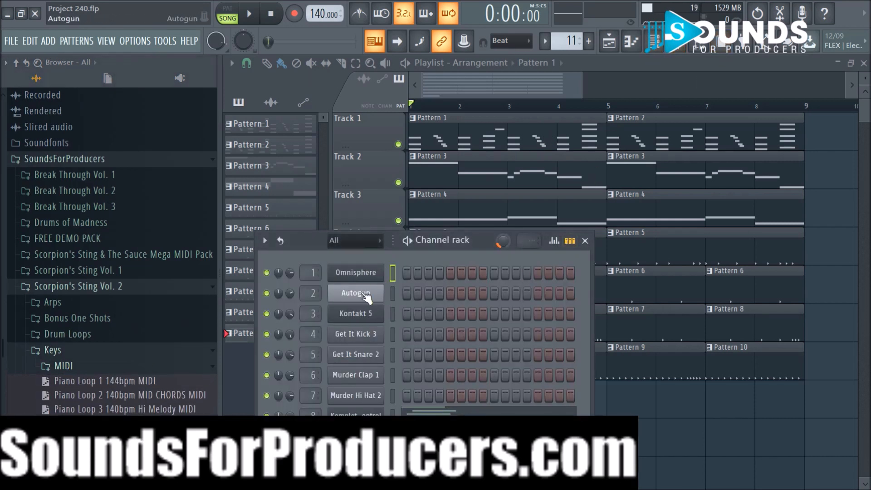
{"action": "left_click", "coordinate": [697, 43]}
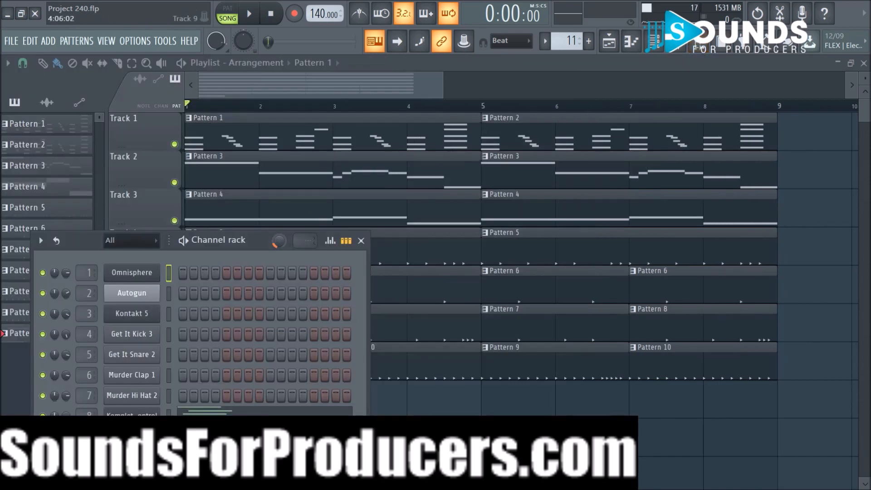
{"action": "key", "text": "F6"}
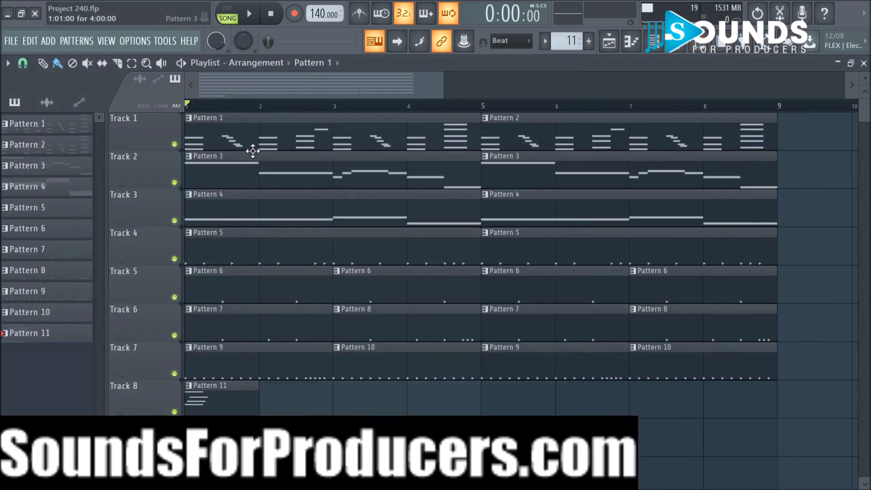
Audition Track 1 on its own in the playlist, stop playback and bring all tracks back in
{"action": "right_click", "coordinate": [174, 144]}
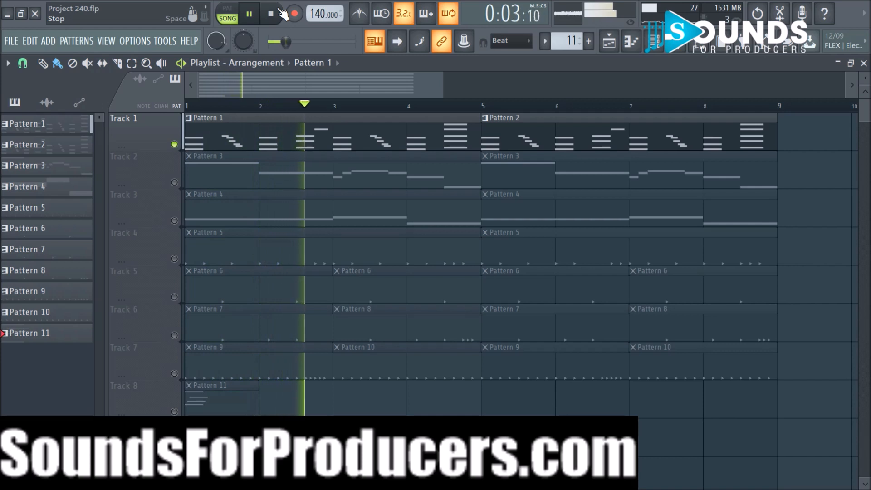
{"action": "left_click", "coordinate": [282, 14]}
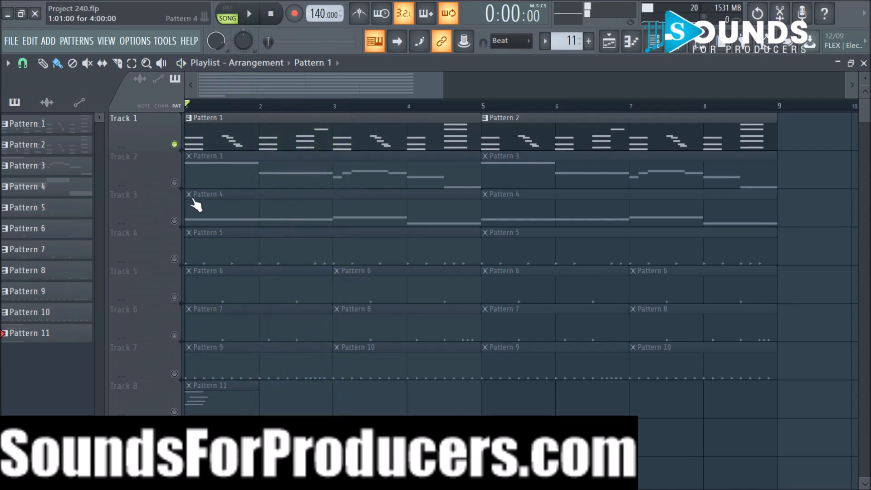
{"action": "right_click", "coordinate": [174, 145]}
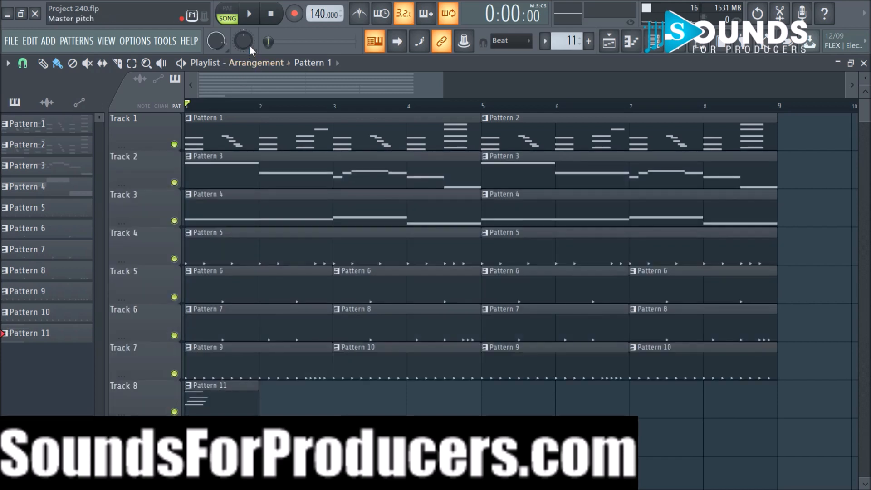
Play the whole arrangement with all tracks active and restart it from the beginning
{"action": "key", "text": "space"}
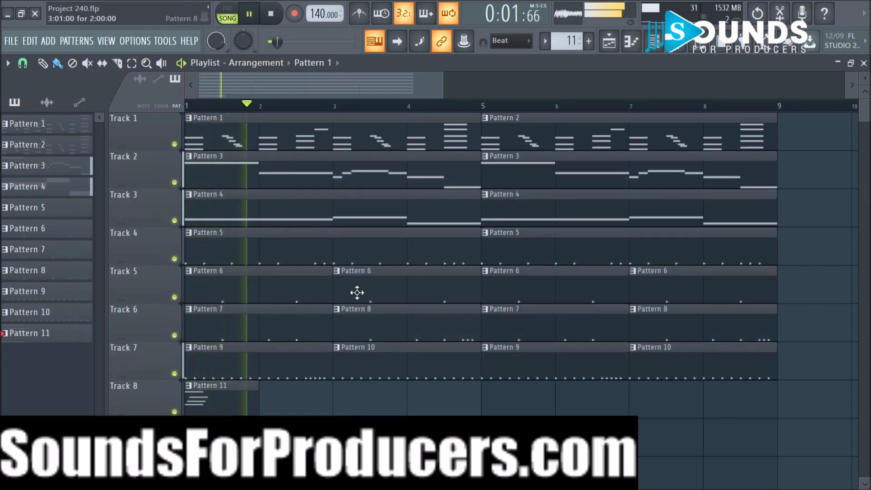
{"action": "scroll", "coordinate": [395, 113], "scroll_direction": "down", "scroll_amount": 3}
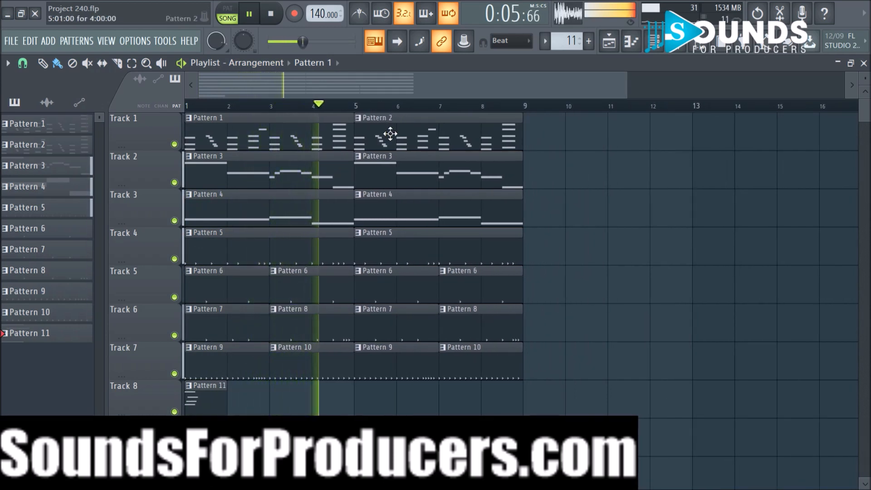
{"action": "key", "text": "space"}
{"action": "key", "text": "space"}
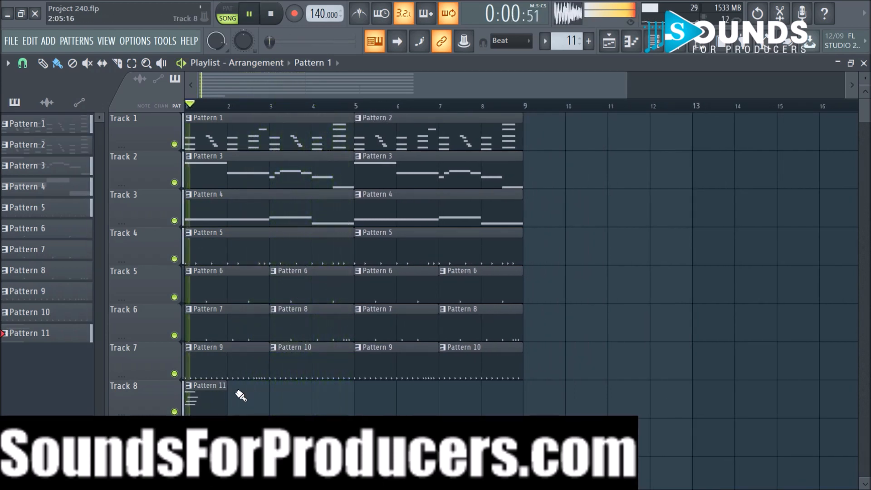
Open Pattern 11 in the piano roll and layer a copy of its chord notes one octave higher
{"action": "double_click", "coordinate": [200, 404]}
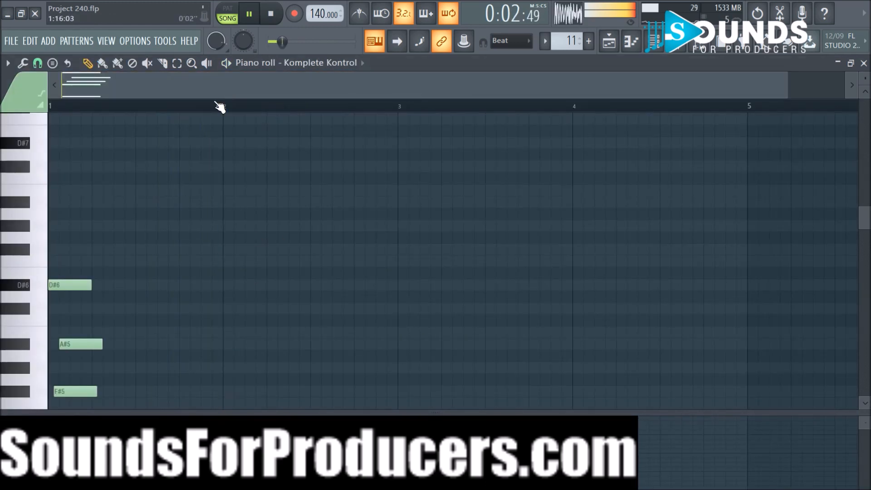
{"action": "scroll", "coordinate": [142, 253], "scroll_direction": "down", "scroll_amount": 6}
{"action": "key", "text": "space"}
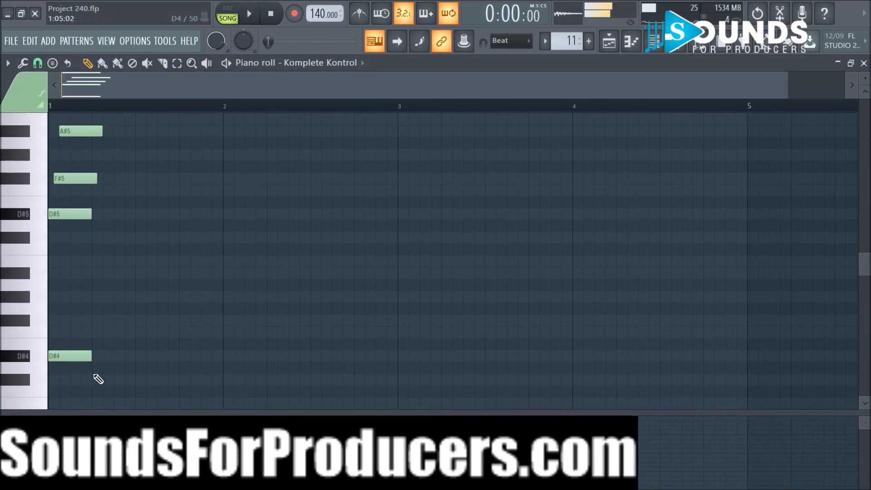
{"action": "key", "text": "ctrl+a"}
{"action": "mouse_move", "coordinate": [82, 359]}
{"action": "left_mouse_down"}
{"action": "mouse_move", "coordinate": [114, 359]}
{"action": "mouse_move", "coordinate": [72, 360]}
{"action": "left_mouse_up"}
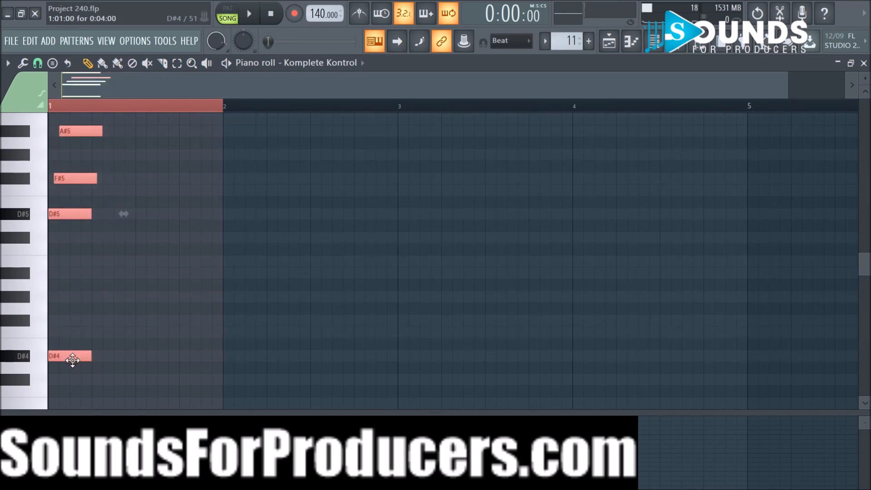
{"action": "key", "text": "ctrl+d"}
Play the song from the start to check the layered Pattern 11 chord, returning to the playlist for another listen
{"action": "key", "text": "space"}
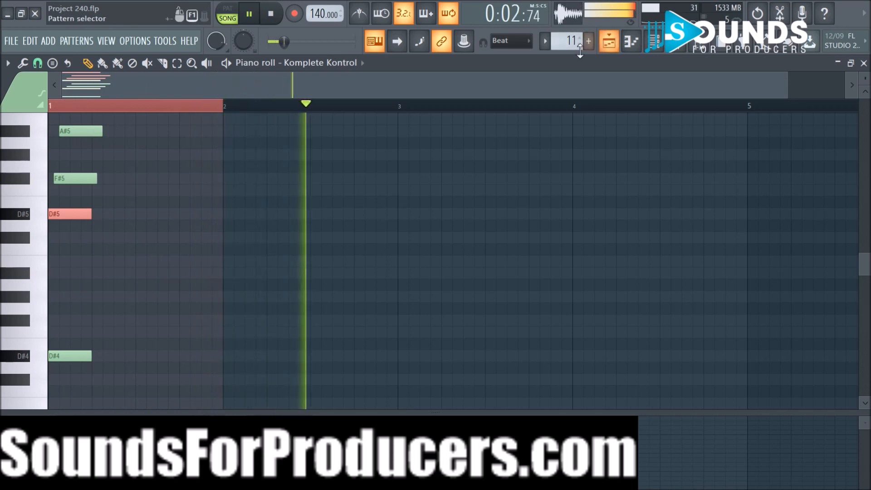
{"action": "scroll", "coordinate": [382, 267], "scroll_direction": "up", "scroll_amount": 3}
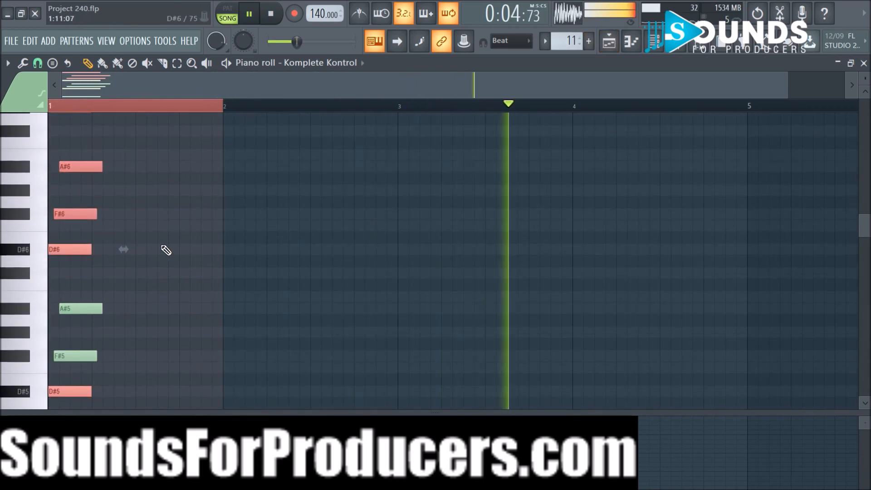
{"action": "key", "text": "space"}
{"action": "key", "text": "space"}
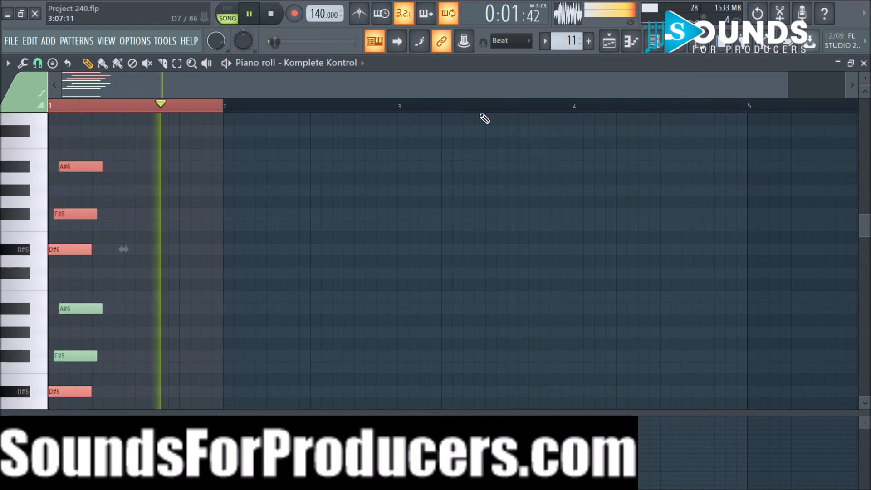
{"action": "left_click", "coordinate": [609, 41]}
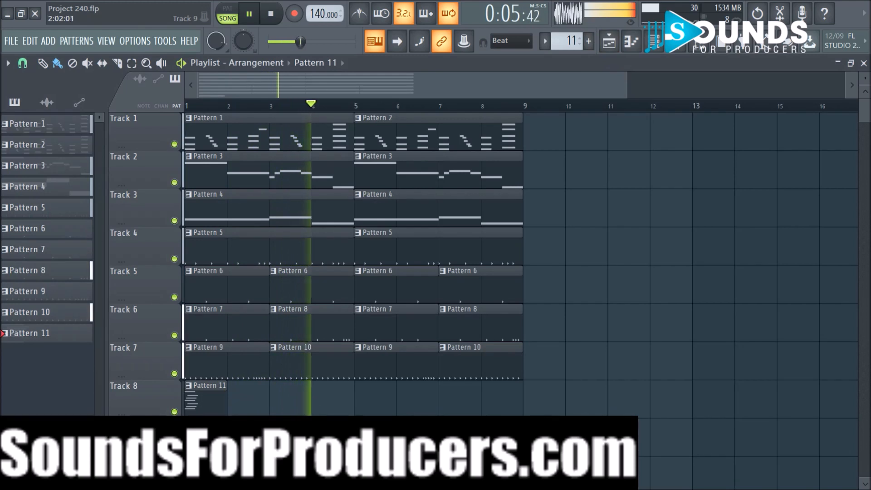
{"action": "key", "text": "space"}
{"action": "key", "text": "space"}
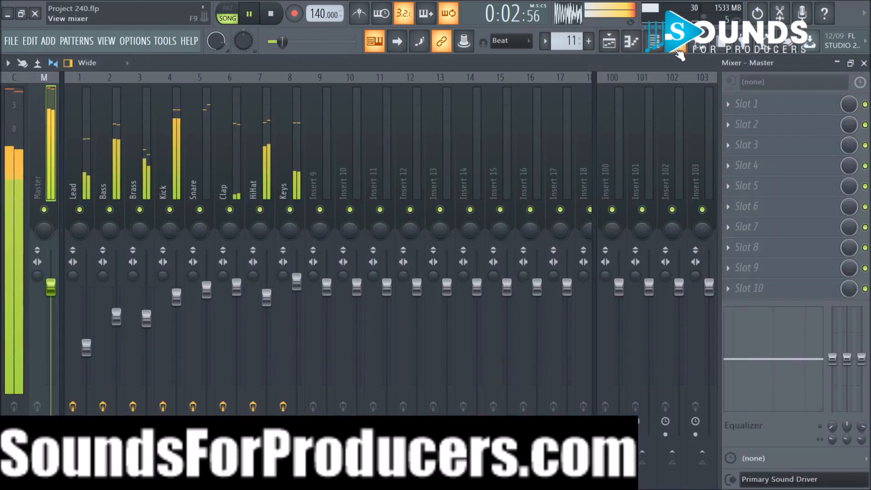
Audition the Brass and Bass mixer tracks soloed, restore all tracks, and return to the playlist with the channel rack closed
{"action": "key", "text": "F9"}
{"action": "key", "text": "space"}
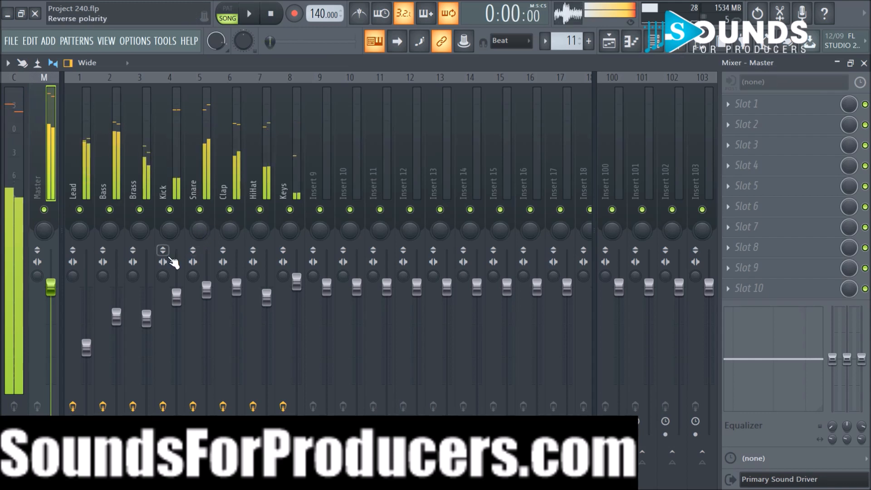
{"action": "right_click", "coordinate": [140, 210]}
{"action": "key", "text": "space"}
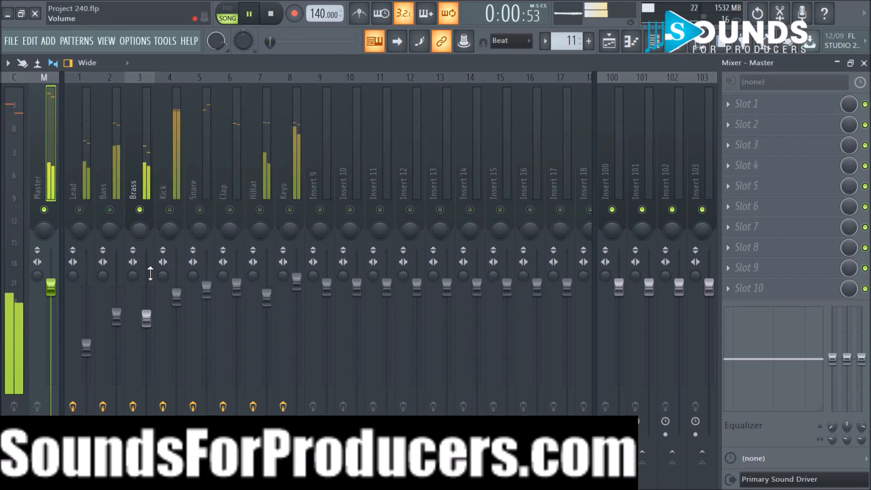
{"action": "right_click", "coordinate": [141, 211]}
{"action": "right_click", "coordinate": [113, 211]}
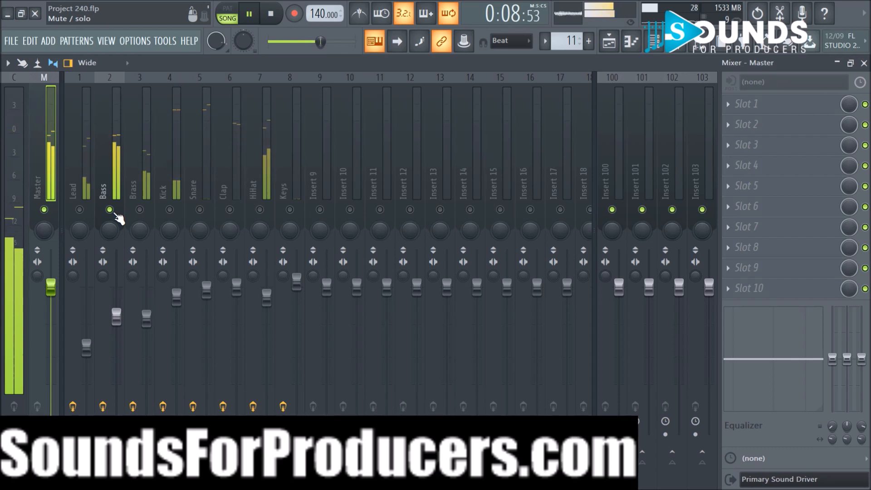
{"action": "right_click", "coordinate": [113, 212]}
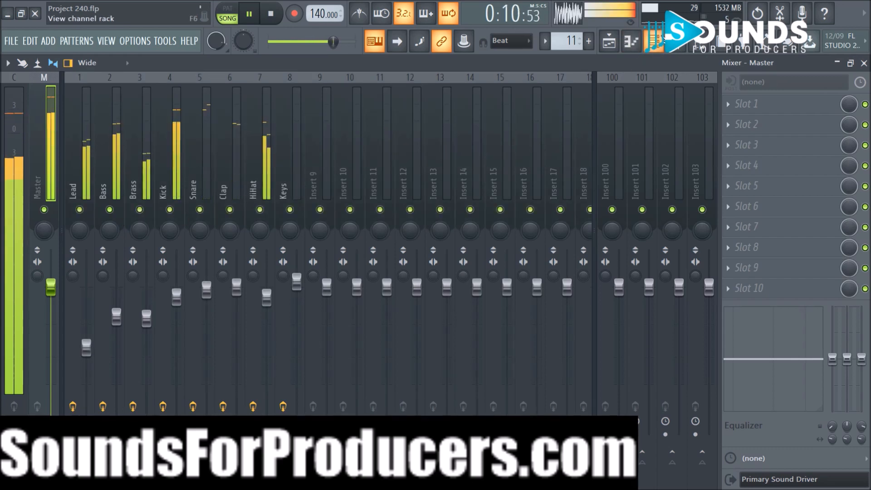
{"action": "key", "text": "F6"}
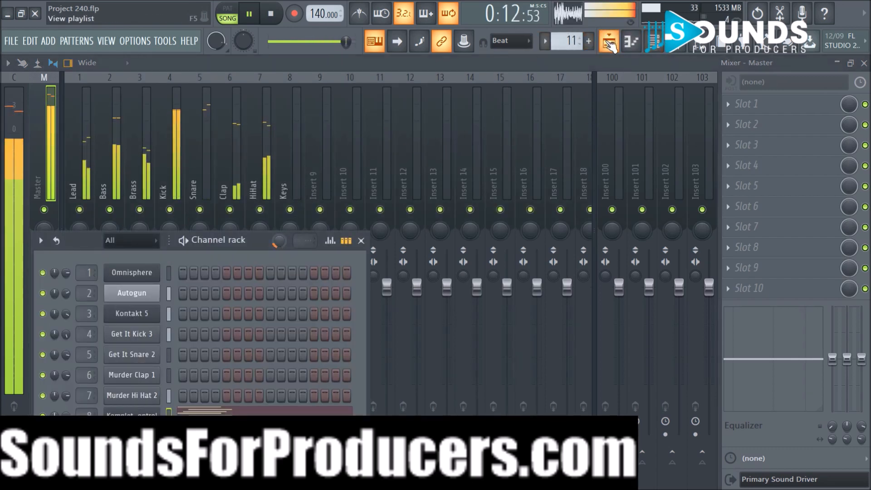
{"action": "left_click", "coordinate": [609, 43]}
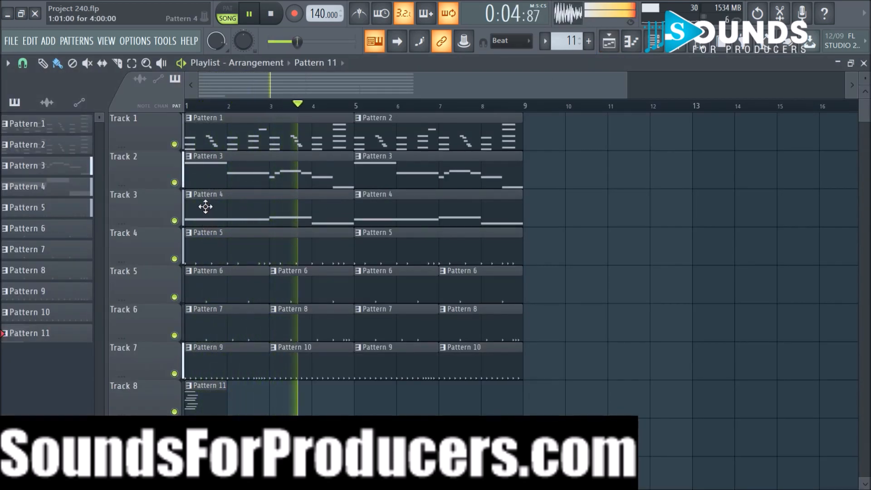
Solo Track 2, transpose the Pattern 3 Autogun melody up one octave in the piano roll, and return to the playlist
{"action": "right_click", "coordinate": [174, 183]}
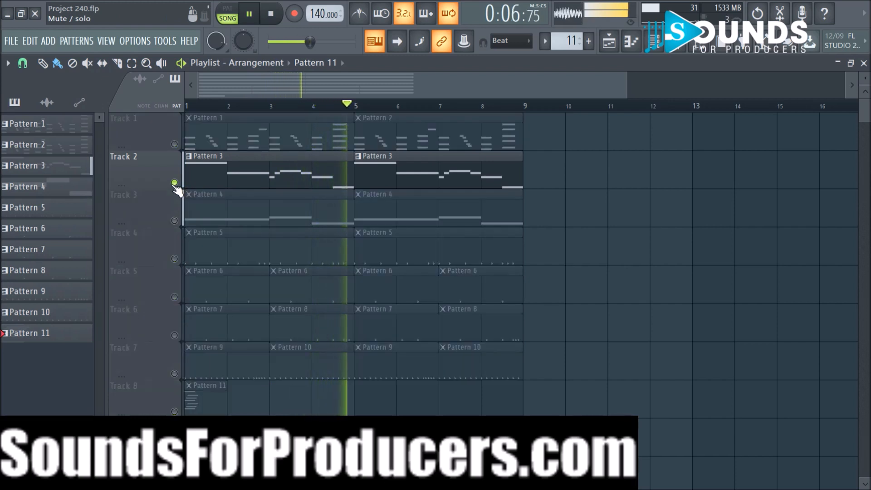
{"action": "double_click", "coordinate": [227, 172]}
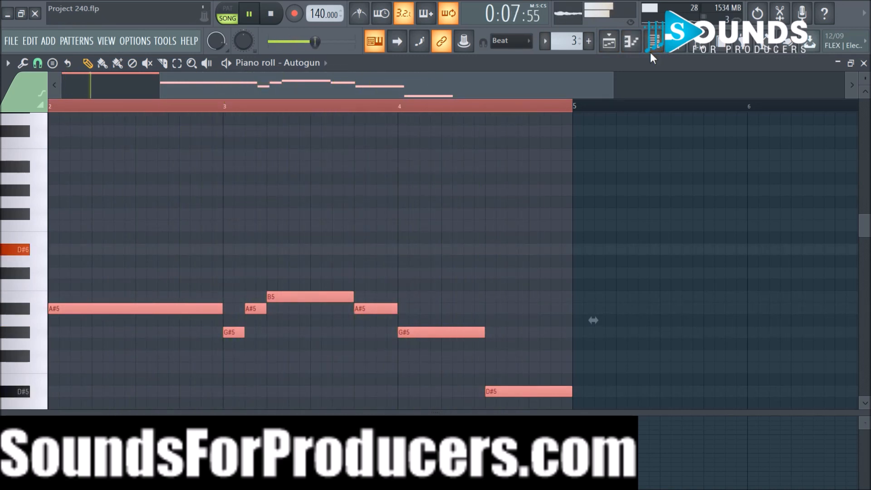
{"action": "key", "text": "ctrl+Up"}
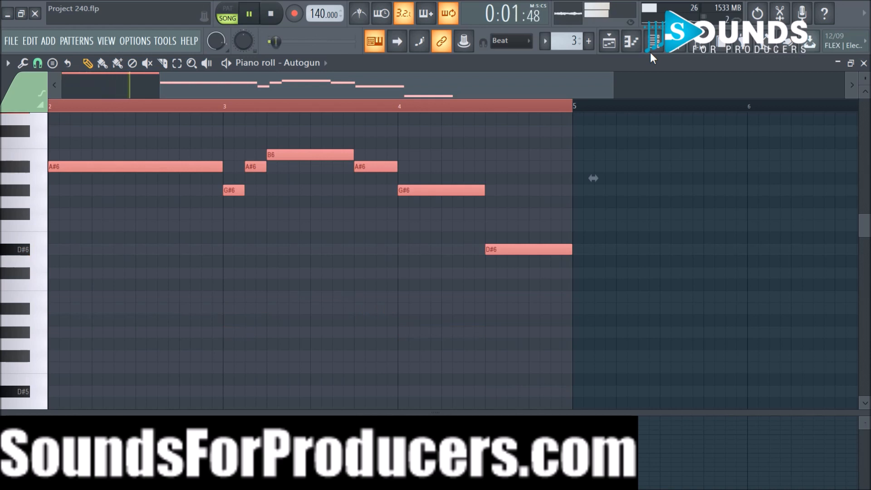
{"action": "left_click", "coordinate": [616, 42]}
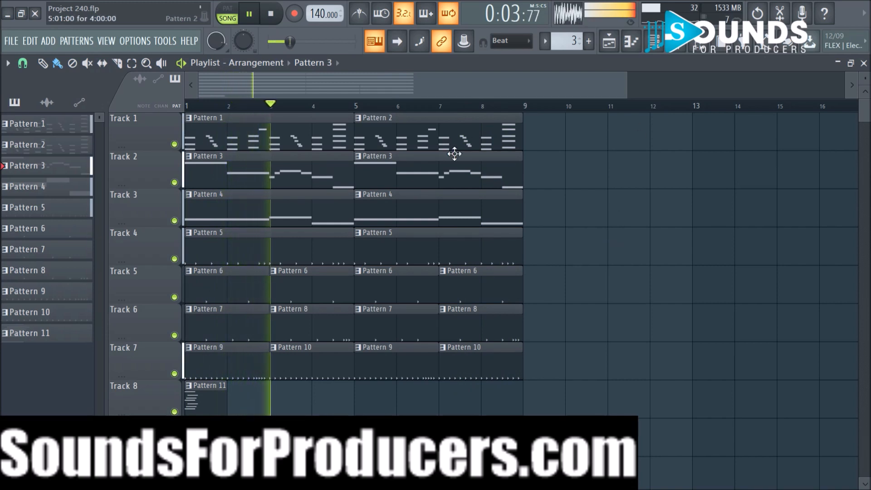
Transpose the whole Pattern 3 Autogun melody down one octave in the piano roll, check it in playback, and return to the playlist
{"action": "double_click", "coordinate": [323, 178]}
{"action": "key", "text": "ctrl+a"}
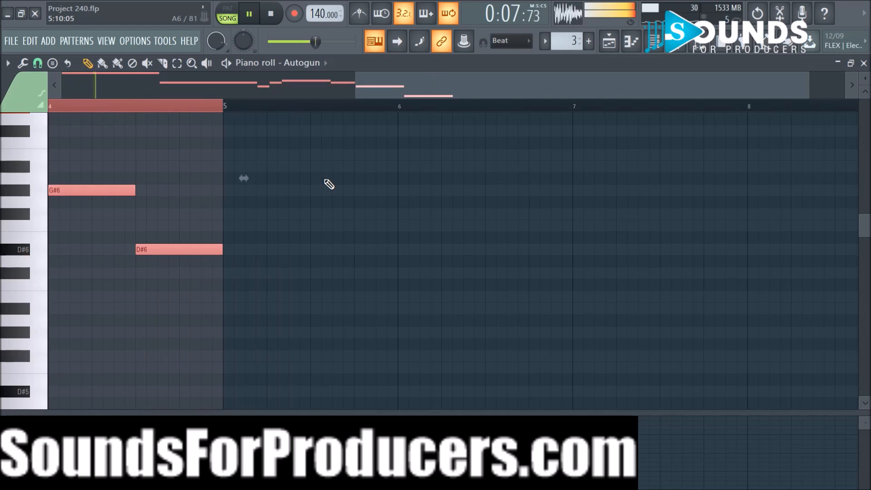
{"action": "key", "text": "ctrl+Down"}
{"action": "key", "text": "space"}
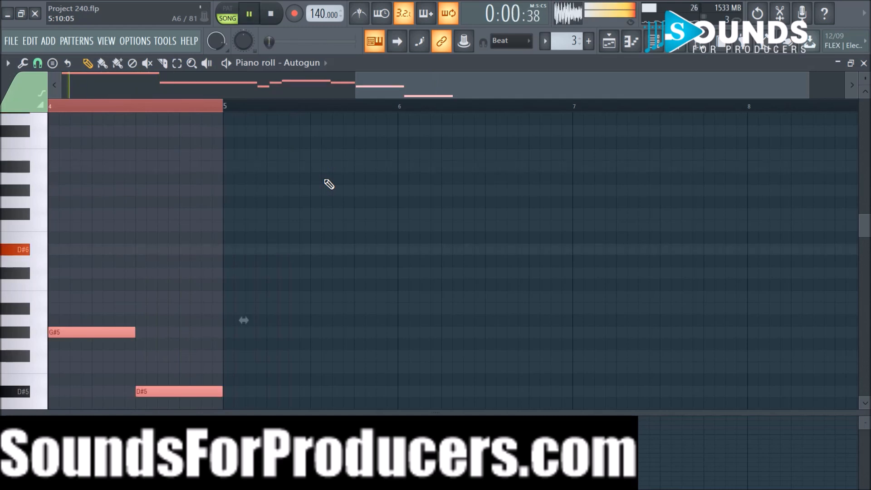
{"action": "scroll", "coordinate": [421, 111], "scroll_direction": "down", "scroll_amount": 4}
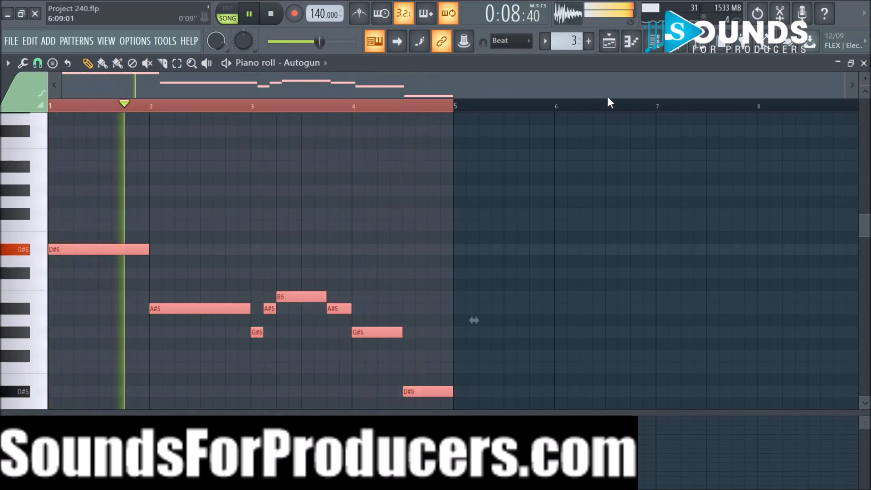
{"action": "key", "text": "F5"}
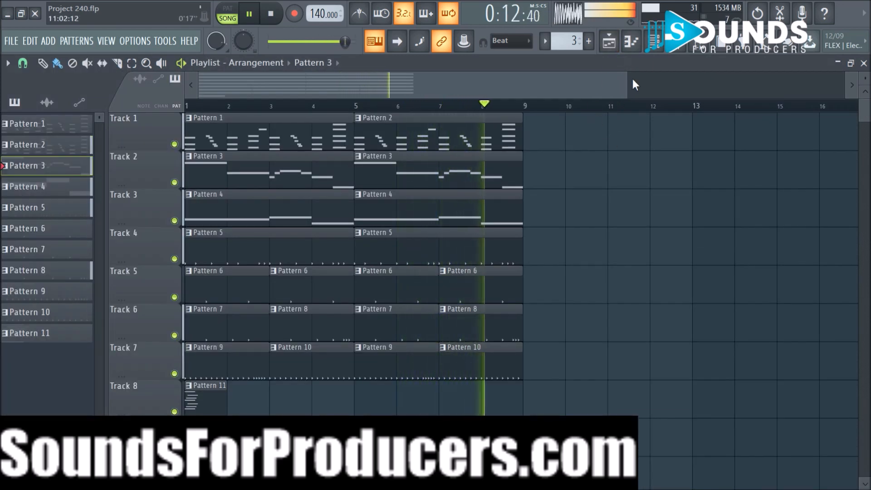
Stop playback and rename the Bass mixer track on insert 2 as Lead
{"action": "key", "text": "F9"}
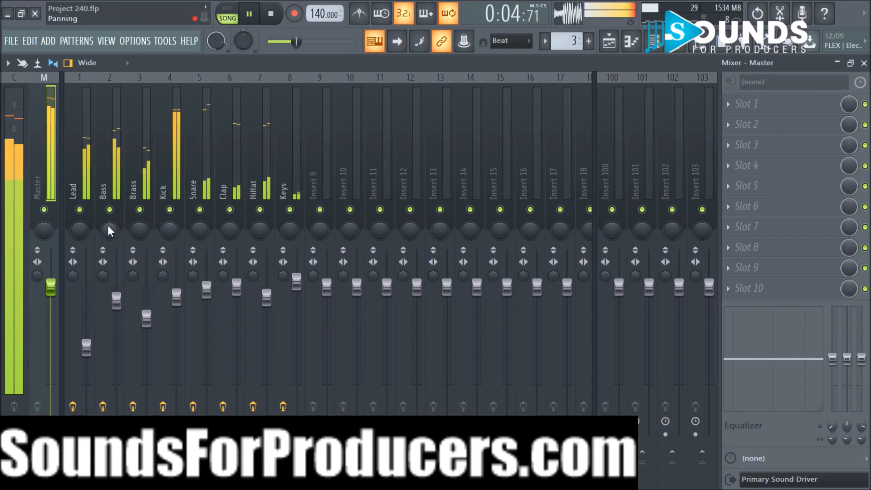
{"action": "key", "text": "space"}
{"action": "right_click", "coordinate": [107, 196]}
{"action": "left_click", "coordinate": [161, 100]}
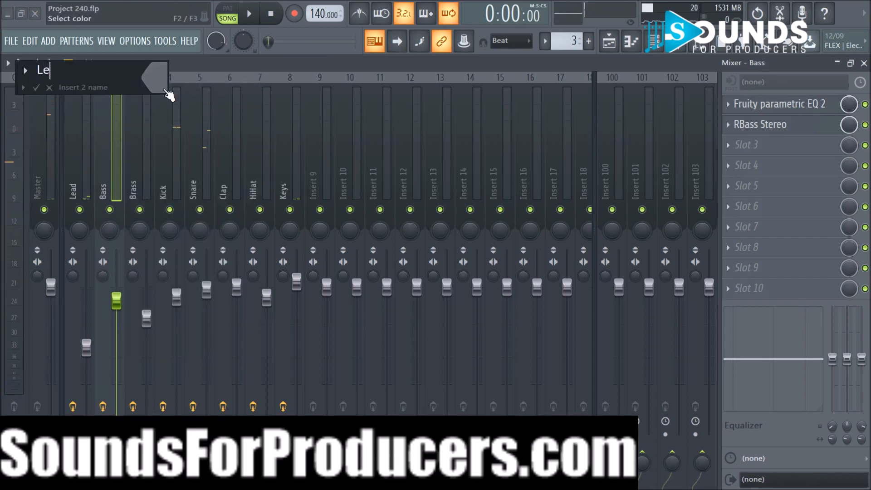
{"action": "key", "text": "Escape"}
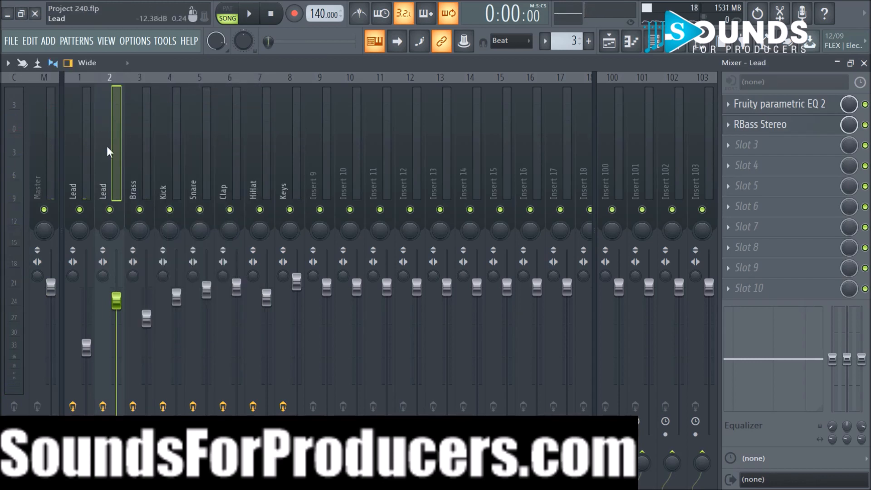
Reset bands 7 and 1 in the Fruity Parametric EQ 2 on the insert 2 Lead track, restarting playback
{"action": "left_click", "coordinate": [779, 107]}
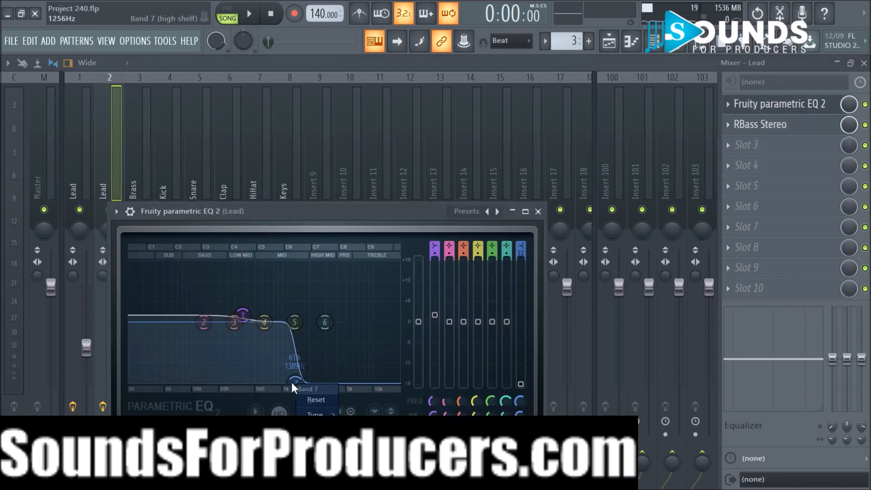
{"action": "left_click", "coordinate": [317, 399]}
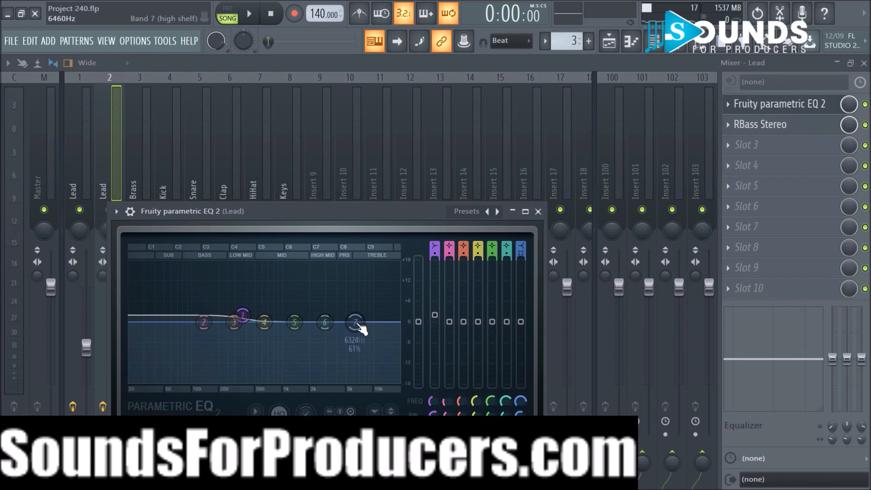
{"action": "key", "text": "space"}
{"action": "right_click", "coordinate": [243, 317]}
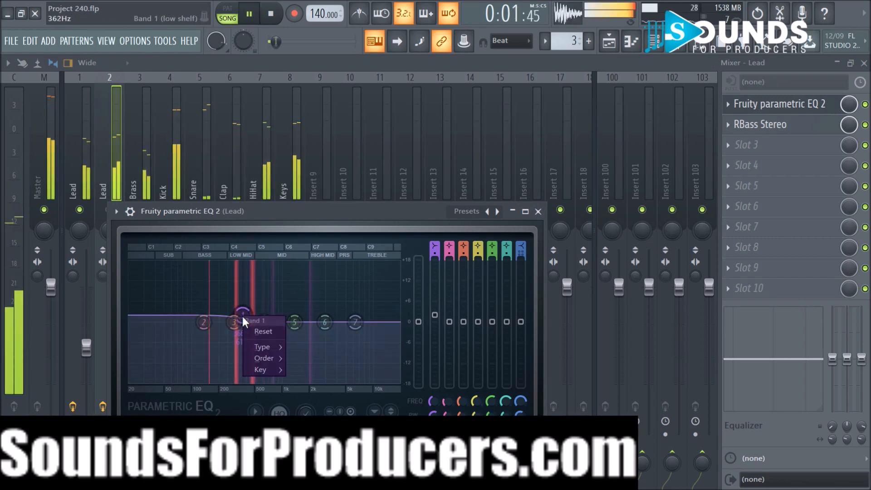
{"action": "left_click", "coordinate": [260, 334]}
Cut the insert 2 Lead's lows with a steep band 1 slope between 50 and 100 Hz, and bypass RBass Stereo
{"action": "left_click_drag", "start_coordinate": [177, 322], "coordinate": [185, 380]}
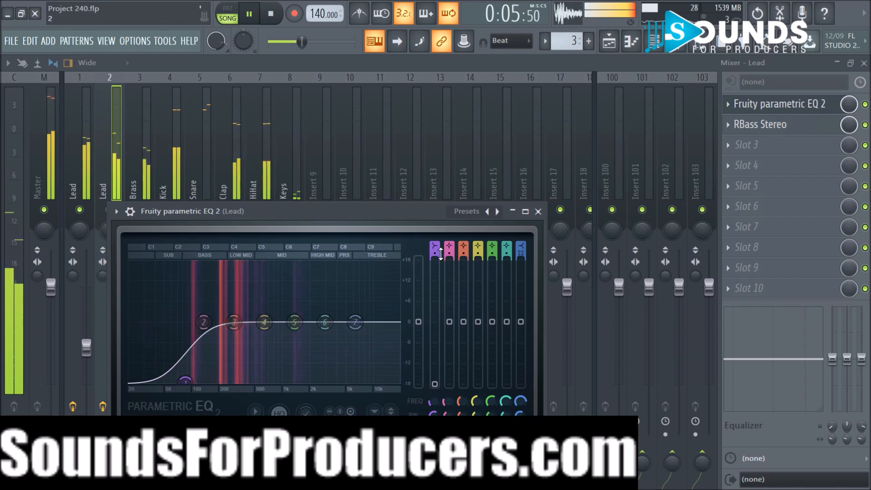
{"action": "left_click_drag", "start_coordinate": [439, 253], "coordinate": [439, 229]}
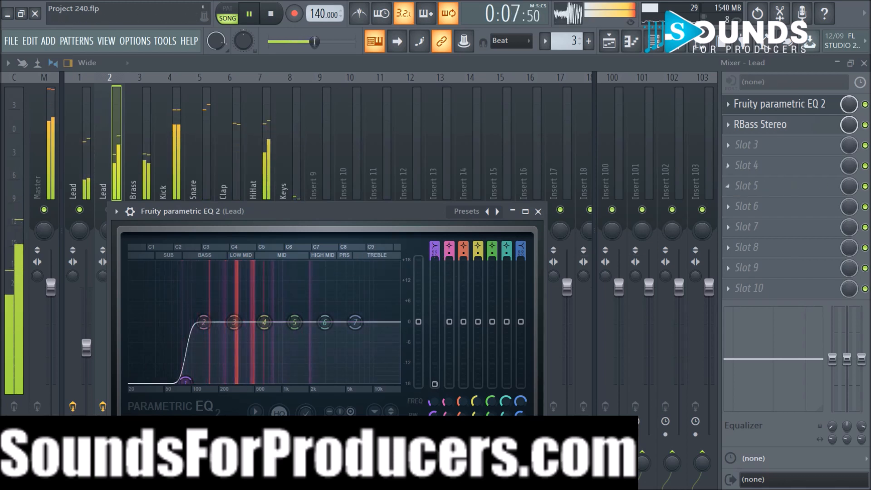
{"action": "left_click", "coordinate": [865, 125]}
{"action": "left_click", "coordinate": [538, 212]}
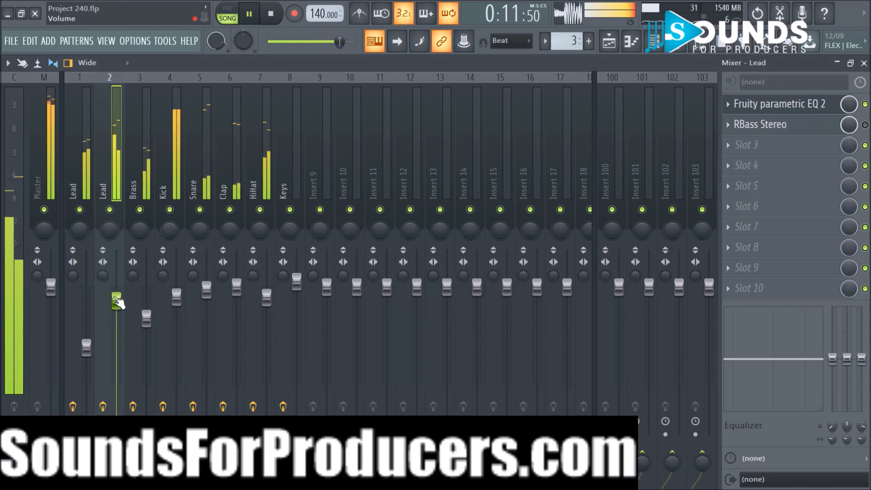
In the Snare track's EQ, raise the overall level to about 1.7 dB and lower band 1 to about 203 Hz
{"action": "left_click", "coordinate": [610, 42]}
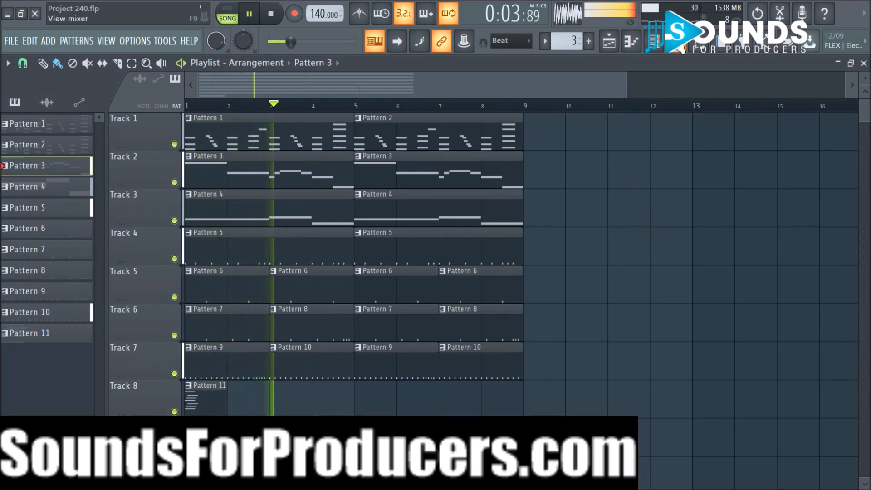
{"action": "left_click", "coordinate": [675, 42]}
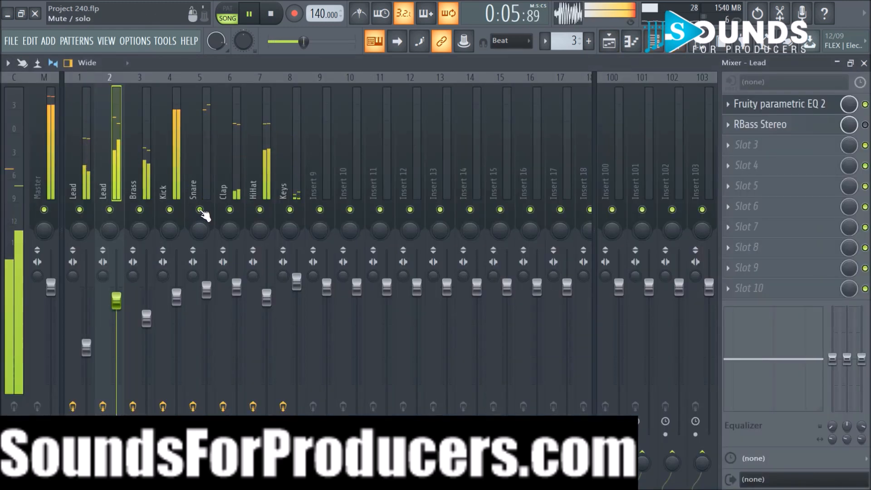
{"action": "left_click", "coordinate": [146, 162]}
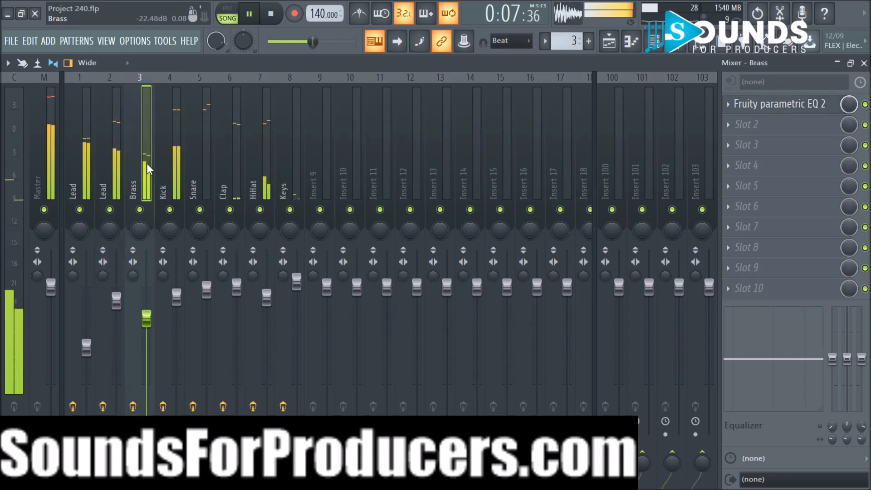
{"action": "left_click", "coordinate": [201, 159]}
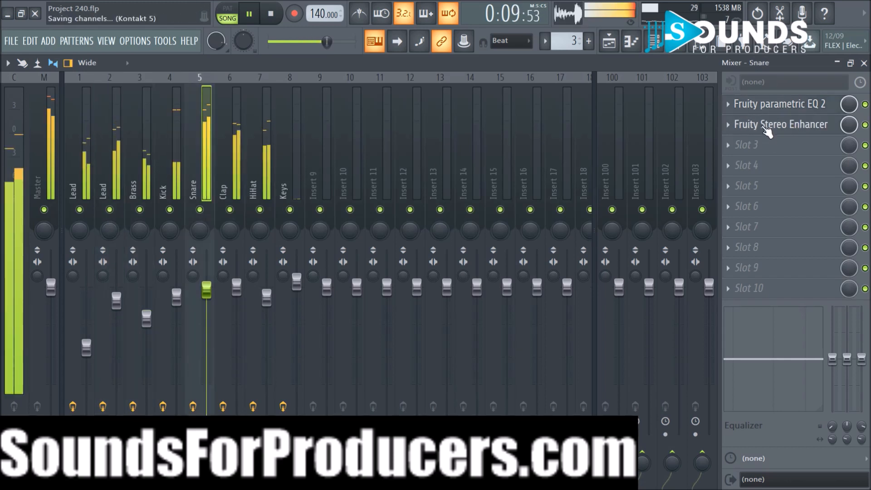
{"action": "left_click", "coordinate": [793, 106]}
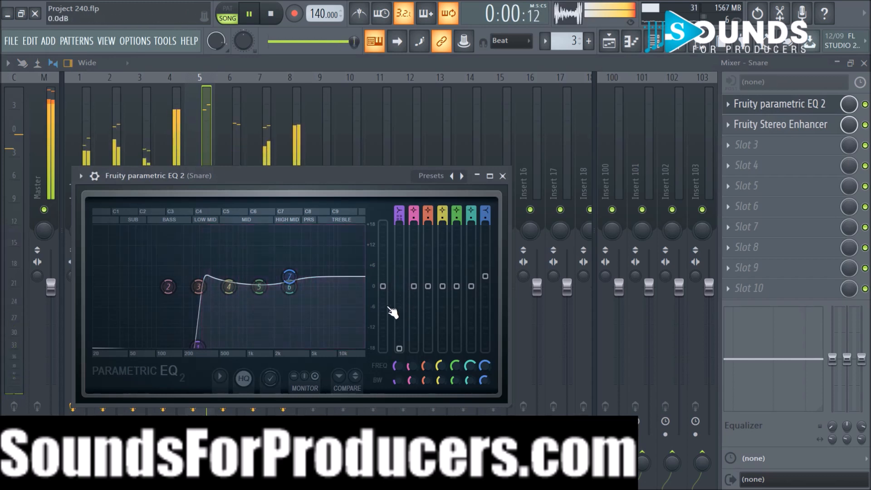
{"action": "left_click_drag", "start_coordinate": [388, 291], "coordinate": [388, 286]}
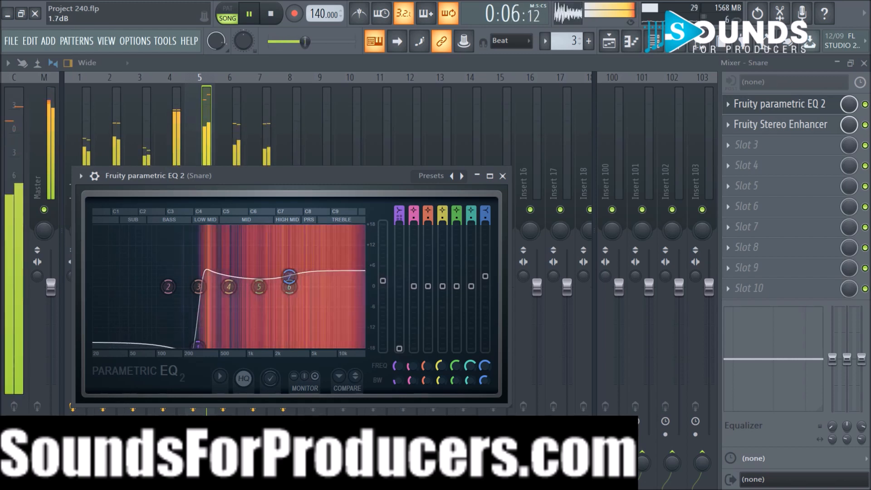
{"action": "left_click_drag", "start_coordinate": [395, 365], "coordinate": [395, 376]}
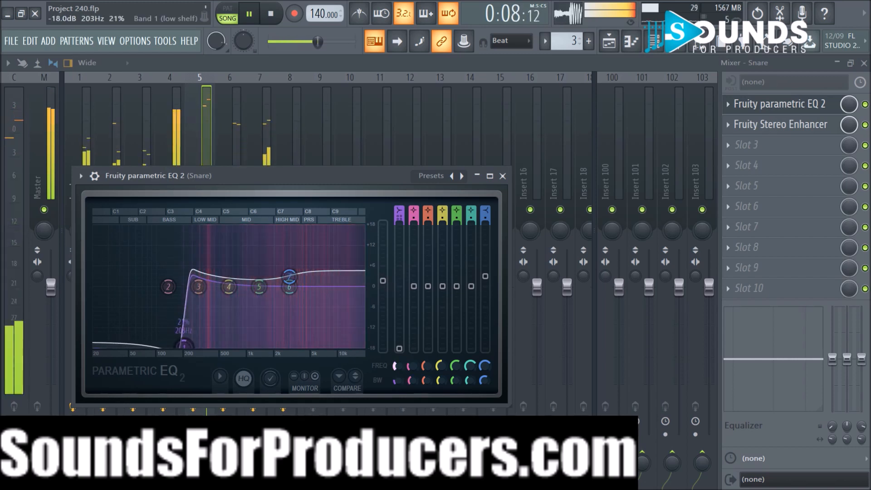
{"action": "left_click", "coordinate": [502, 176]}
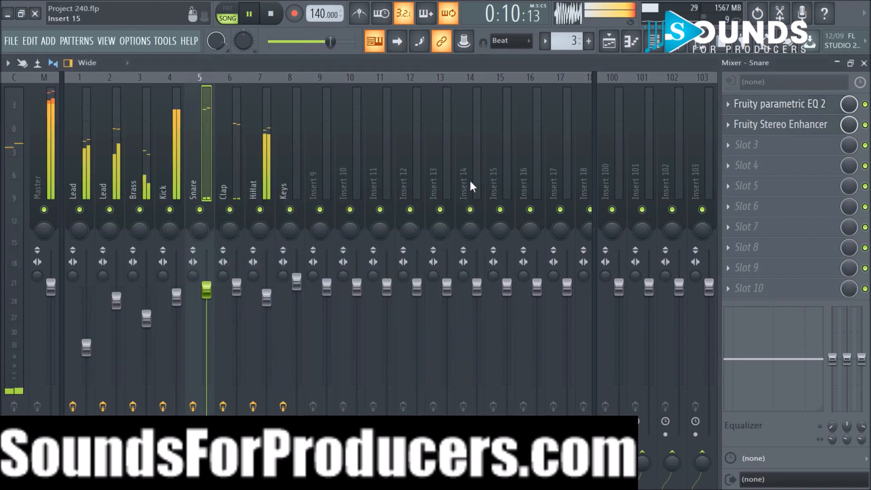
Load Fruity Fast Dist into the Snare track's third effect slot
{"action": "left_click", "coordinate": [724, 148]}
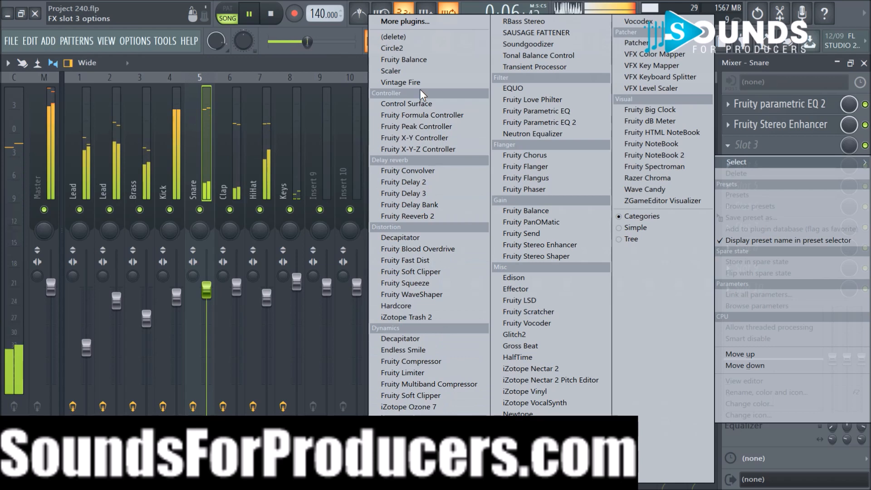
{"action": "left_click", "coordinate": [422, 261]}
{"action": "left_click", "coordinate": [366, 211]}
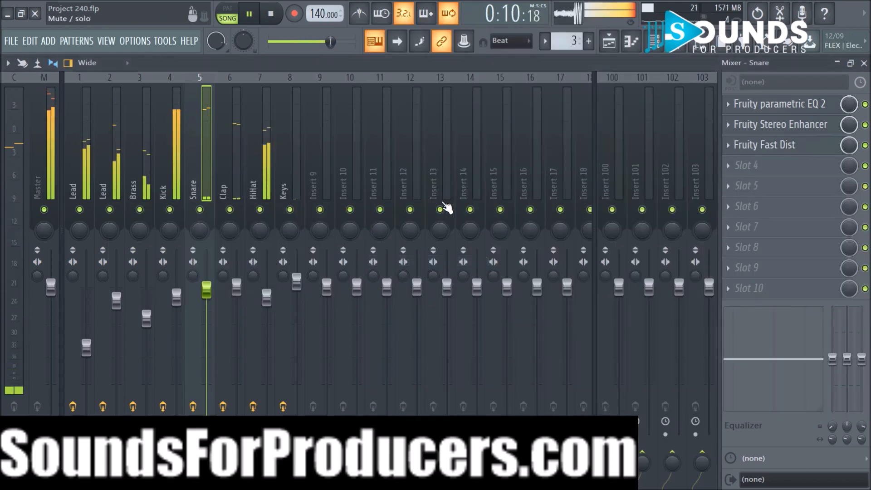
Replace Fruity Fast Dist on the Snare track with Fruity Soft Clipper and apply its Master Preset
{"action": "left_click", "coordinate": [725, 145]}
{"action": "mouse_move", "coordinate": [727, 160]}
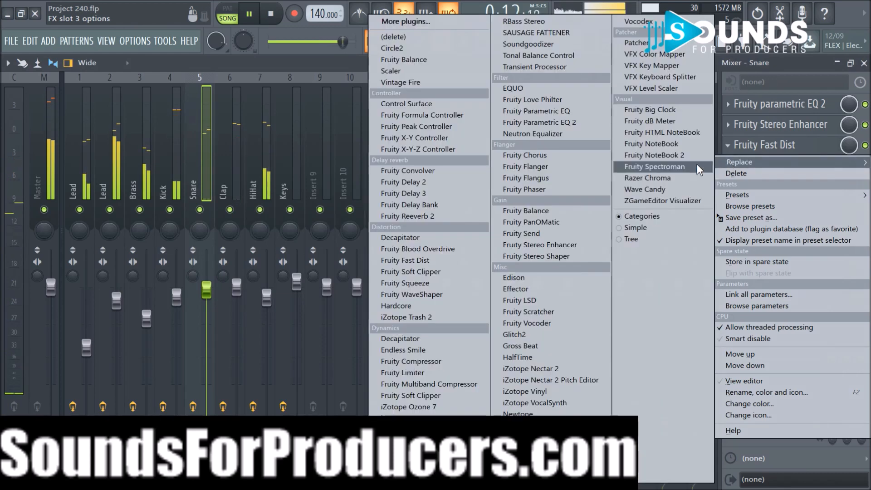
{"action": "left_click", "coordinate": [458, 271]}
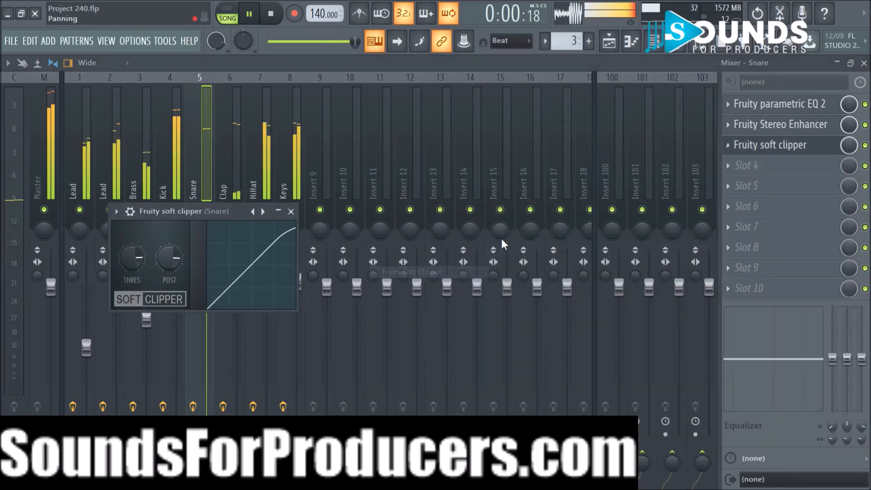
{"action": "left_click", "coordinate": [263, 211]}
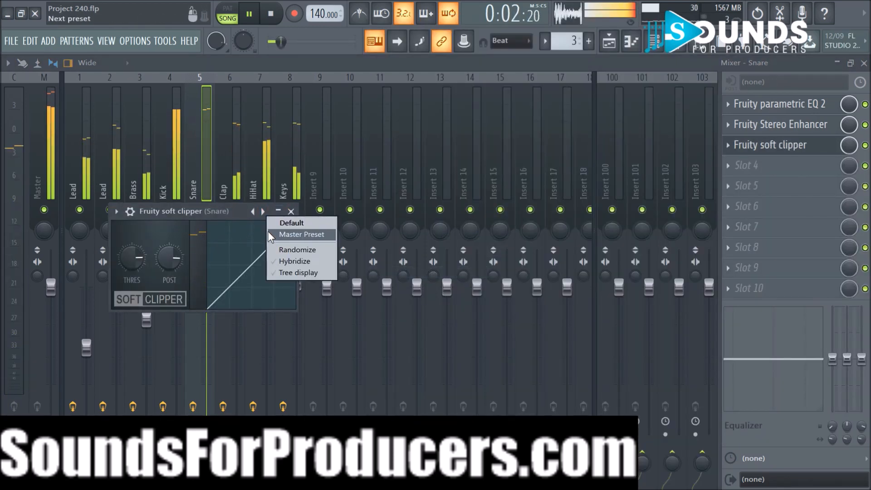
{"action": "left_click", "coordinate": [285, 234]}
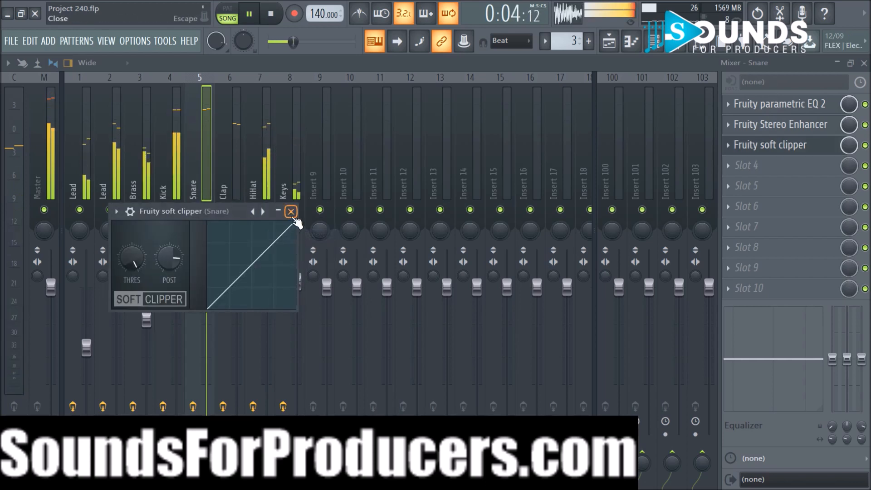
{"action": "left_click", "coordinate": [291, 211]}
Raise the Get It Snare 2 channel's level-adjustment volume to about 115% and check its sample settings
{"action": "left_click", "coordinate": [653, 42]}
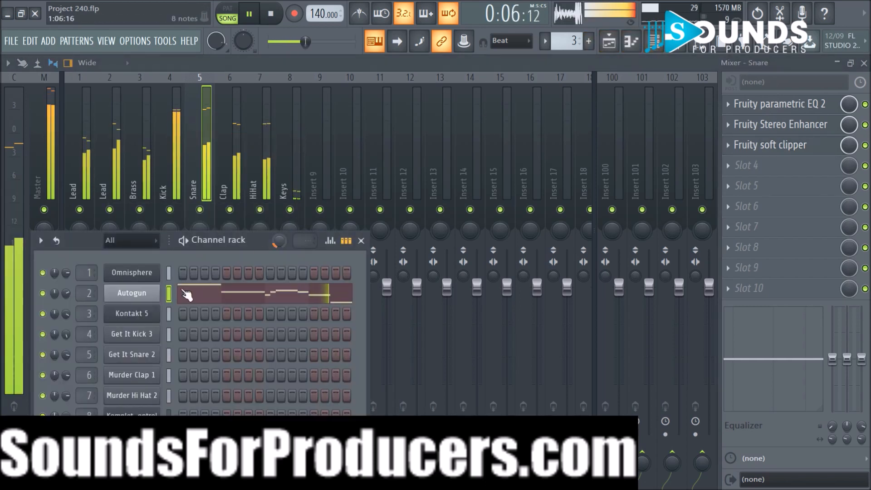
{"action": "left_click", "coordinate": [125, 356]}
{"action": "left_click", "coordinate": [195, 142]}
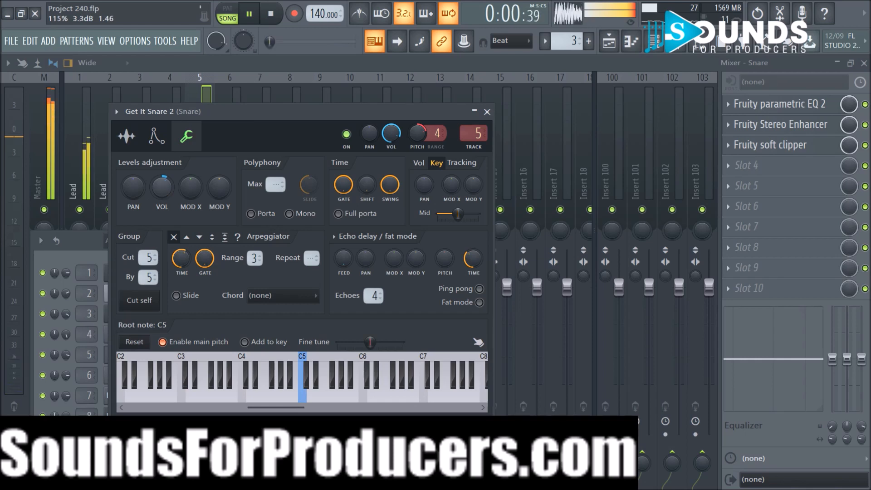
{"action": "left_click", "coordinate": [140, 136]}
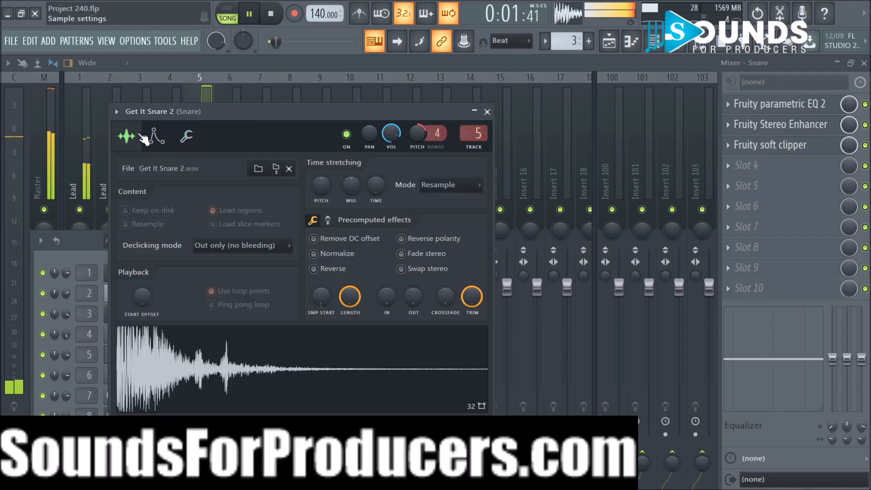
{"action": "left_click", "coordinate": [486, 112]}
In the Snare EQ, lower band 1 to about 167 Hz with a wider bandwidth, and slightly reduce band 7's high-shelf boost
{"action": "left_click", "coordinate": [757, 107]}
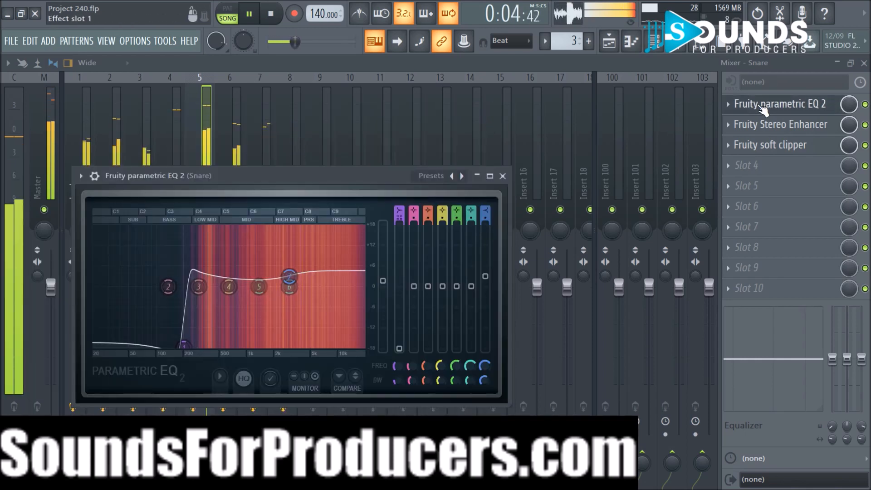
{"action": "left_click_drag", "start_coordinate": [184, 346], "coordinate": [176, 346]}
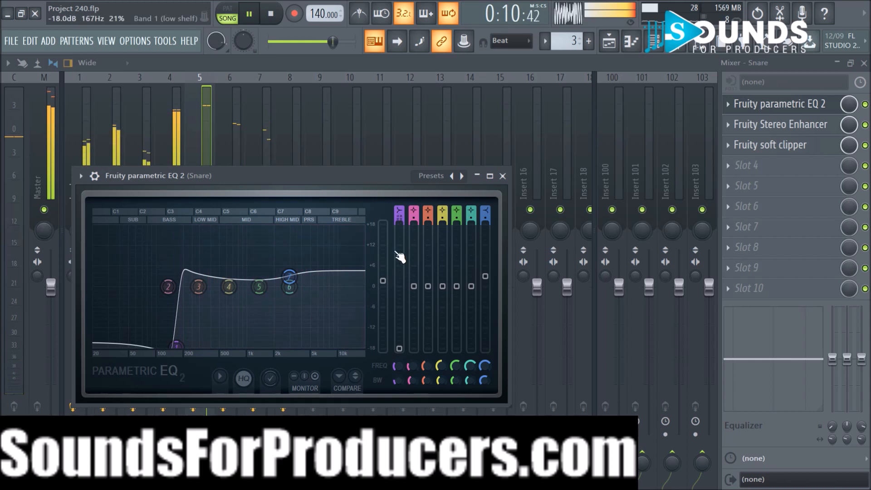
{"action": "left_click_drag", "start_coordinate": [393, 380], "coordinate": [393, 358]}
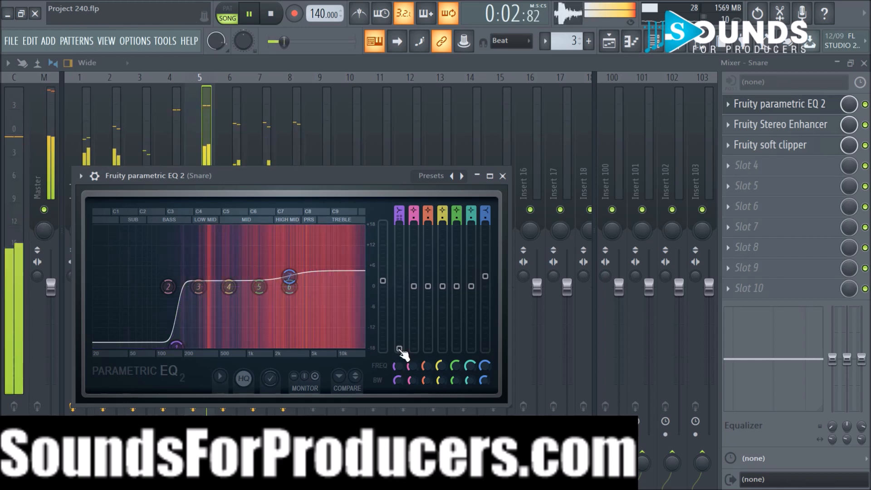
{"action": "left_click_drag", "start_coordinate": [180, 348], "coordinate": [179, 348]}
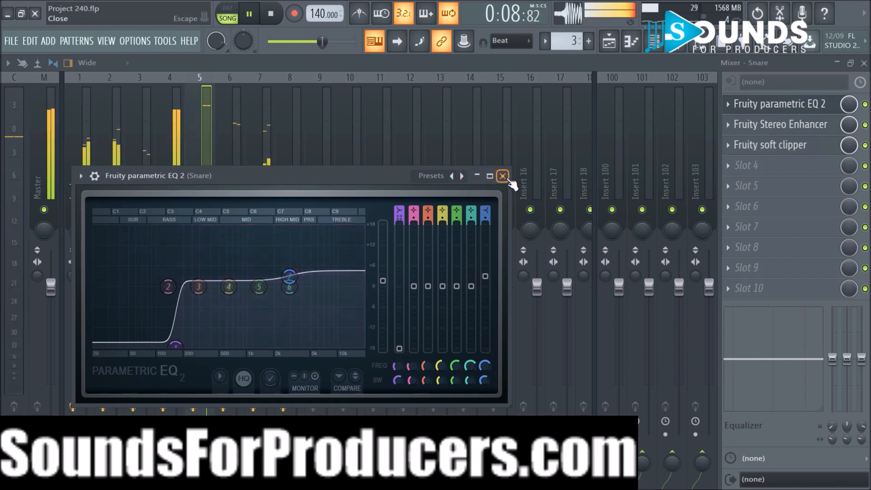
{"action": "left_click_drag", "start_coordinate": [290, 284], "coordinate": [290, 278]}
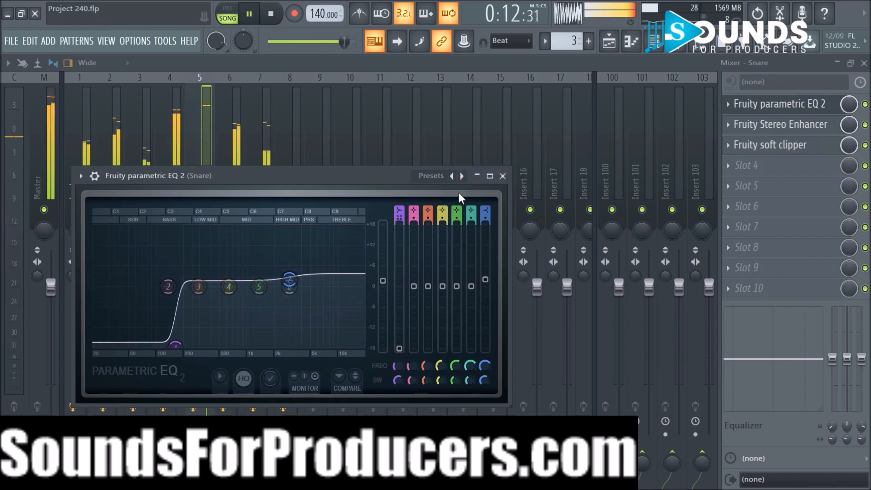
In the Snare EQ, boost band 3 in the low mids with a slightly narrower bandwidth, and close the EQ
{"action": "left_click", "coordinate": [502, 176]}
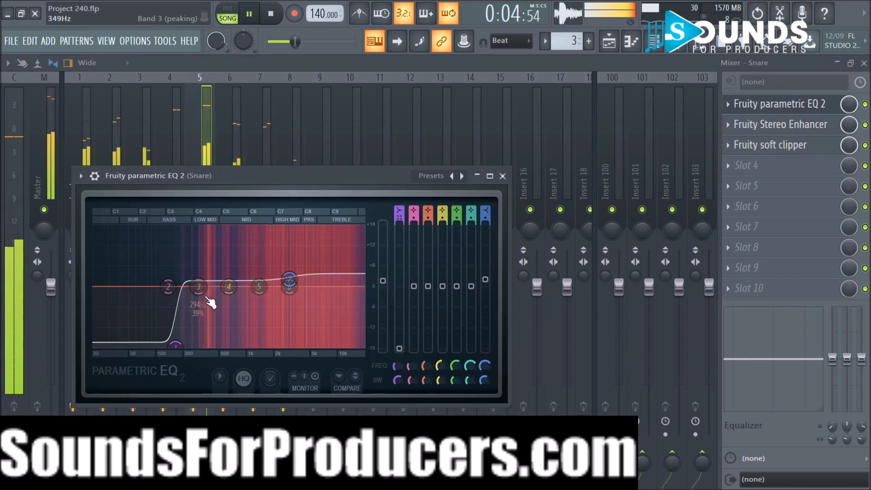
{"action": "mouse_move", "coordinate": [198, 286]}
{"action": "left_mouse_down"}
{"action": "mouse_move", "coordinate": [207, 262]}
{"action": "mouse_move", "coordinate": [211, 276]}
{"action": "left_mouse_up"}
{"action": "scroll", "coordinate": [207, 262], "scroll_direction": "down", "scroll_amount": 3}
{"action": "scroll", "coordinate": [212, 278], "scroll_direction": "up", "scroll_amount": 2}
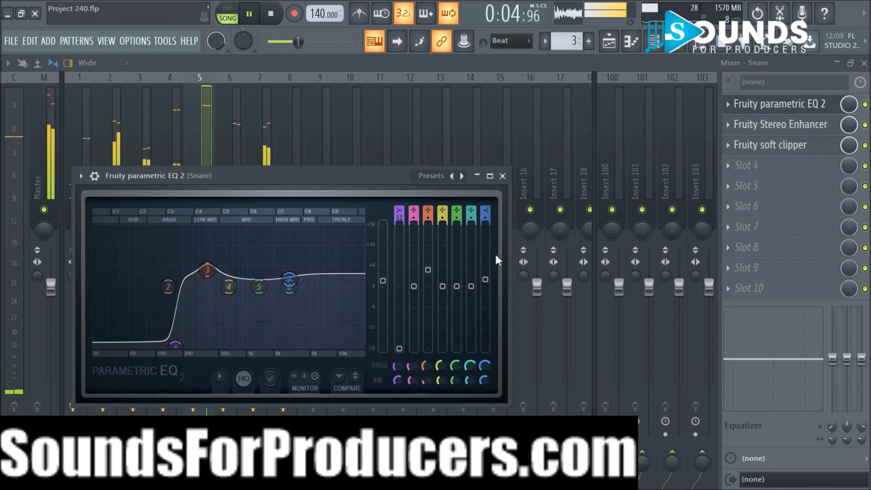
{"action": "left_click", "coordinate": [503, 175]}
{"action": "scroll", "coordinate": [219, 298], "scroll_direction": "down", "scroll_amount": 4}
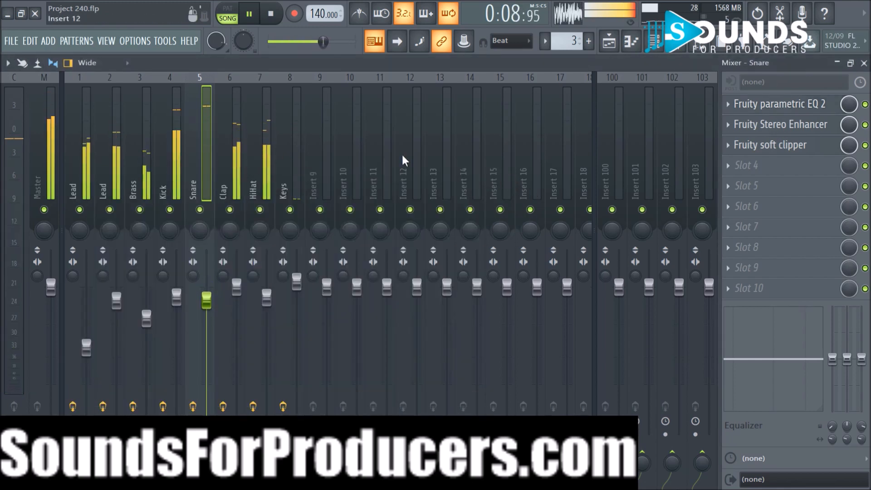
Check the Fruity Soft Clipper settings on the Snare and Kick mixer tracks
{"action": "key", "text": "space"}
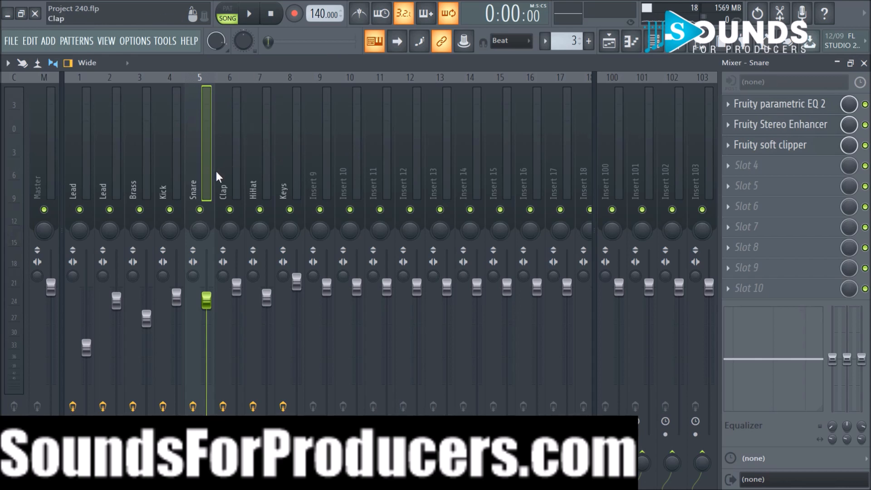
{"action": "left_click", "coordinate": [777, 154]}
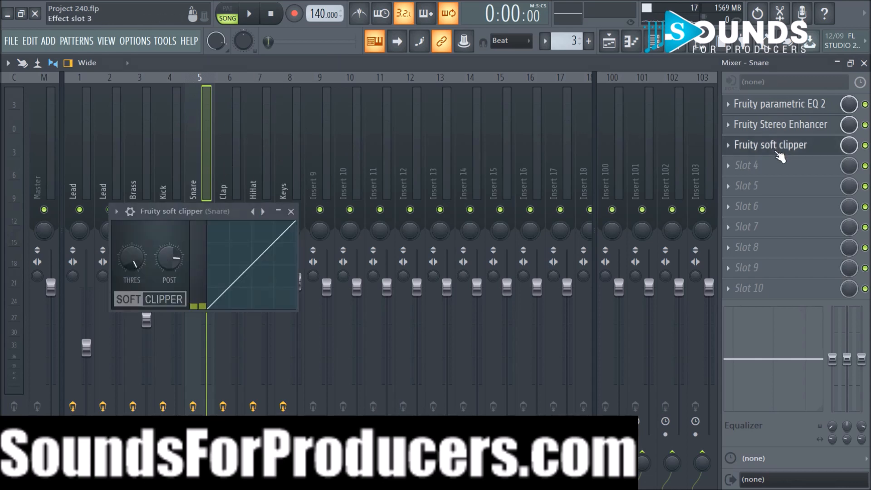
{"action": "left_click", "coordinate": [290, 212]}
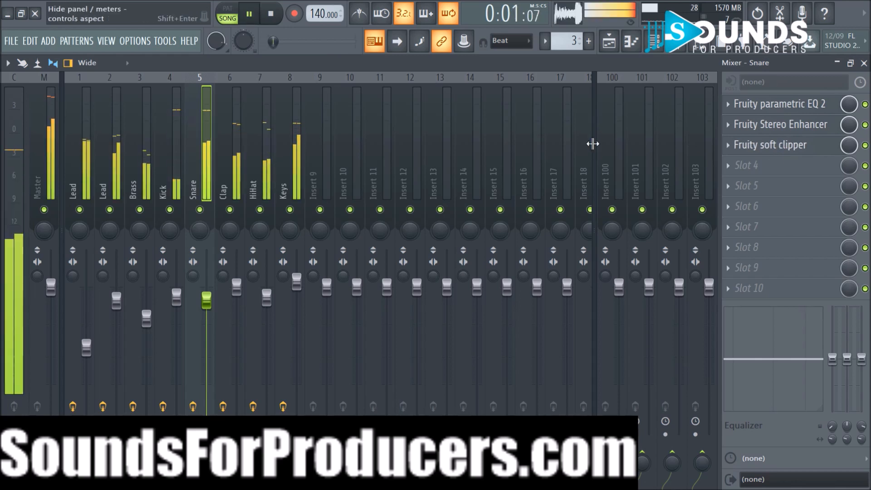
{"action": "left_click", "coordinate": [177, 165]}
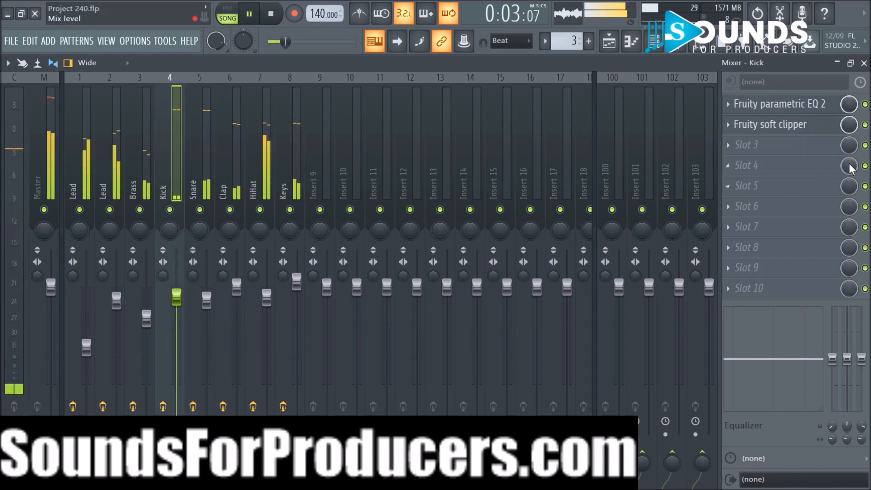
{"action": "left_click", "coordinate": [802, 127]}
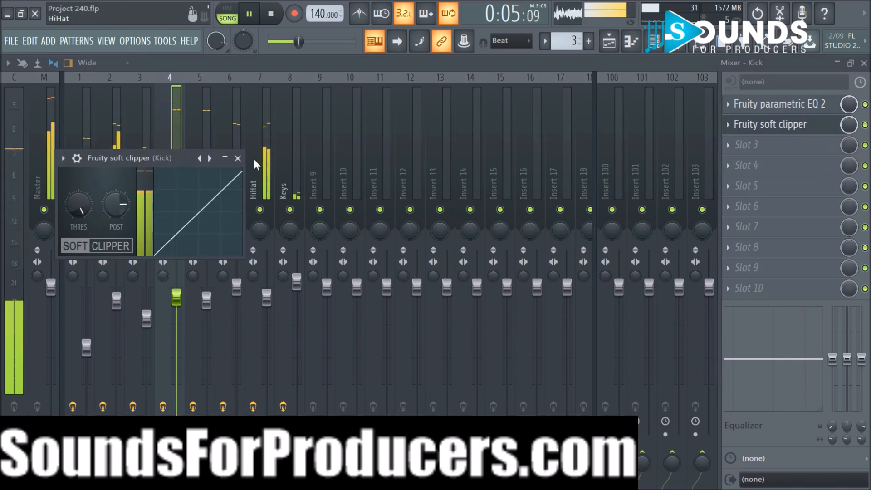
{"action": "left_click", "coordinate": [237, 158]}
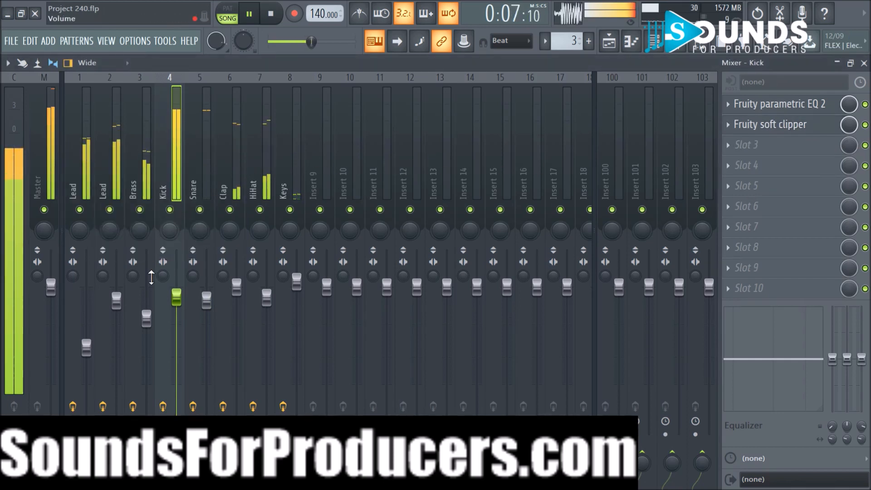
Raise the Kick fader to about 97% (-0.7 dB) and slightly lower the Snare and HiHat faders
{"action": "scroll", "coordinate": [177, 302], "scroll_direction": "up", "scroll_amount": 3}
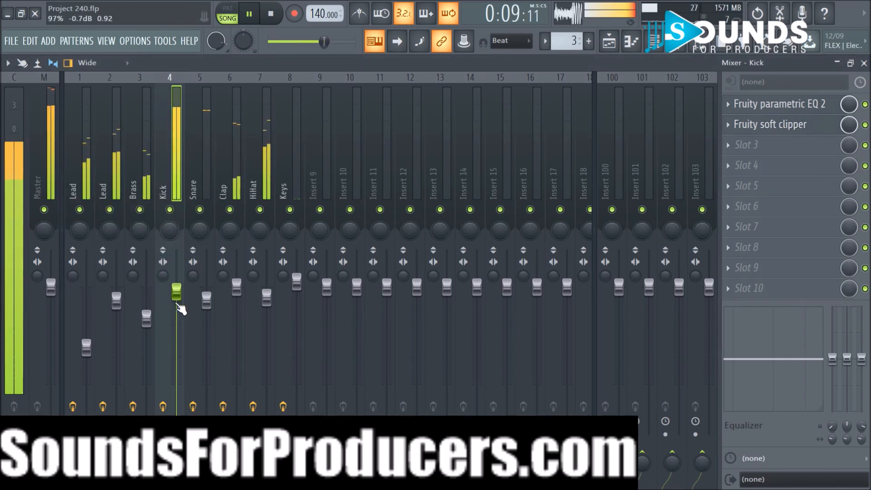
{"action": "scroll", "coordinate": [207, 307], "scroll_direction": "down", "scroll_amount": 3}
{"action": "scroll", "coordinate": [271, 303], "scroll_direction": "down", "scroll_amount": 3}
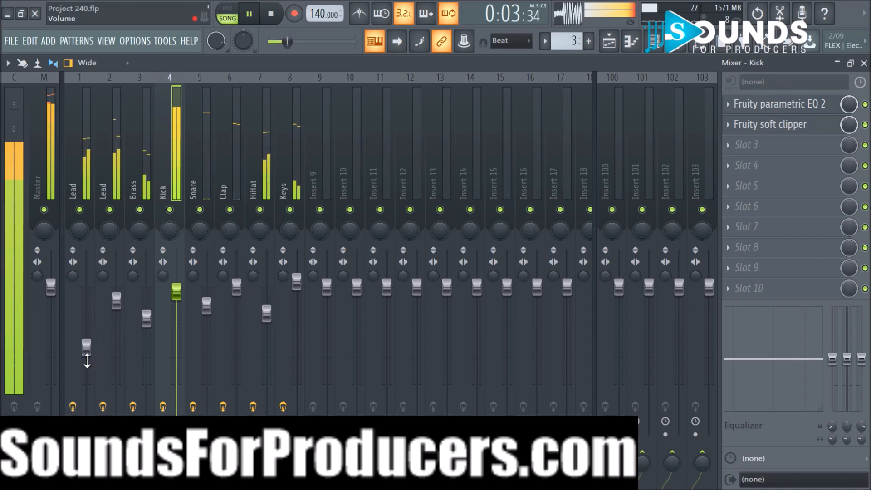
Raise the first Lead track's fader in small increments to roughly the HiHat fader's level
{"action": "scroll", "coordinate": [87, 356], "scroll_direction": "up", "scroll_amount": 3}
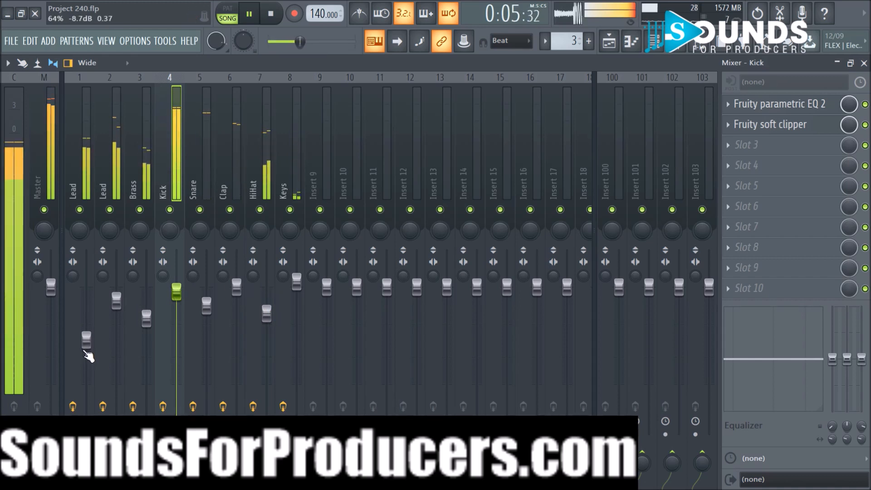
{"action": "scroll", "coordinate": [87, 356], "scroll_direction": "up", "scroll_amount": 2}
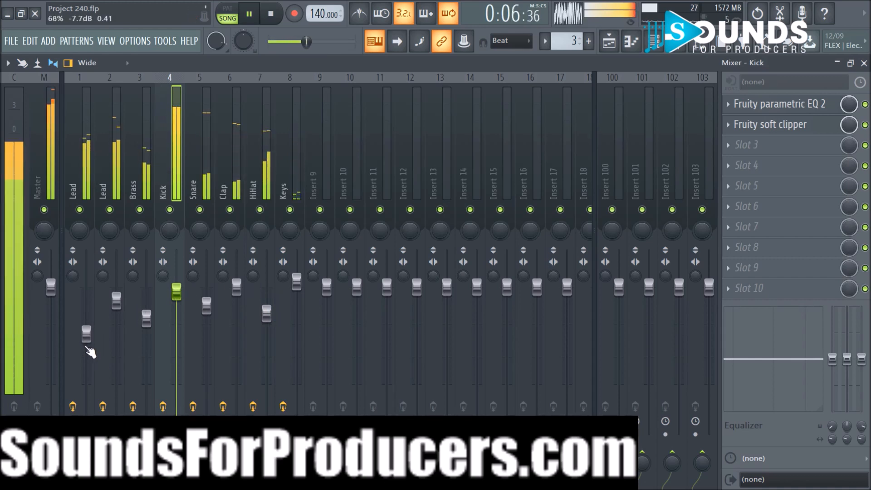
{"action": "left_click", "coordinate": [70, 166]}
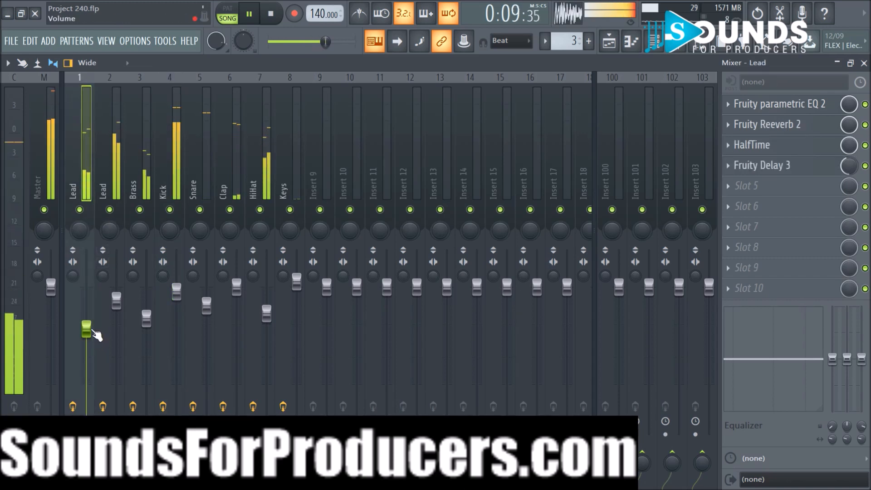
{"action": "scroll", "coordinate": [96, 333], "scroll_direction": "up", "scroll_amount": 3}
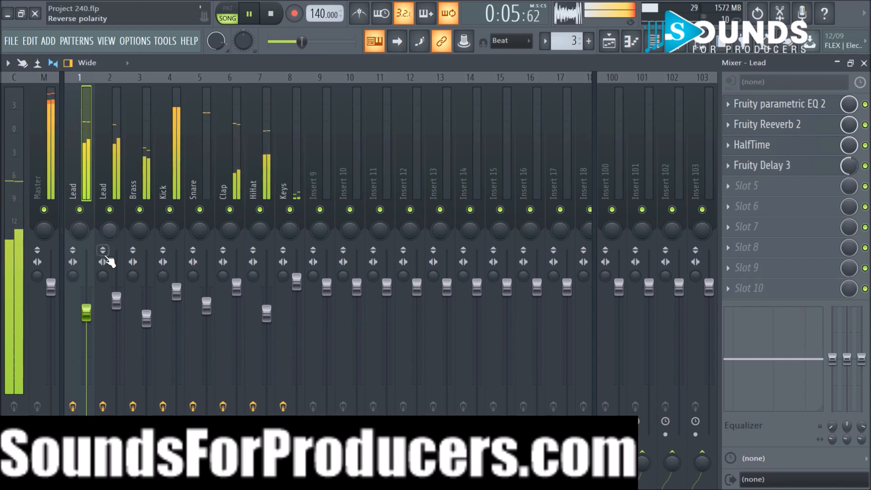
{"action": "left_click_drag", "start_coordinate": [87, 316], "coordinate": [88, 313]}
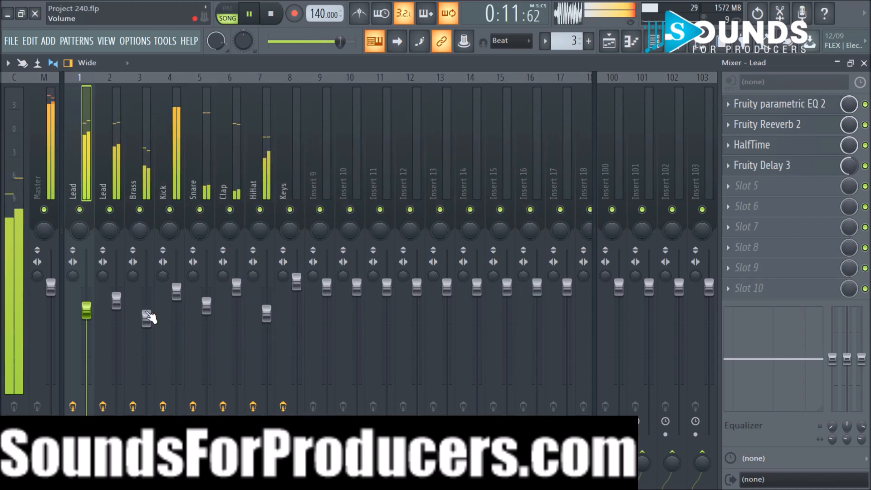
Raise the Brass track's fader past 88% (-2.9 dB) to just below the Kick fader's level
{"action": "scroll", "coordinate": [145, 317], "scroll_direction": "up", "scroll_amount": 4}
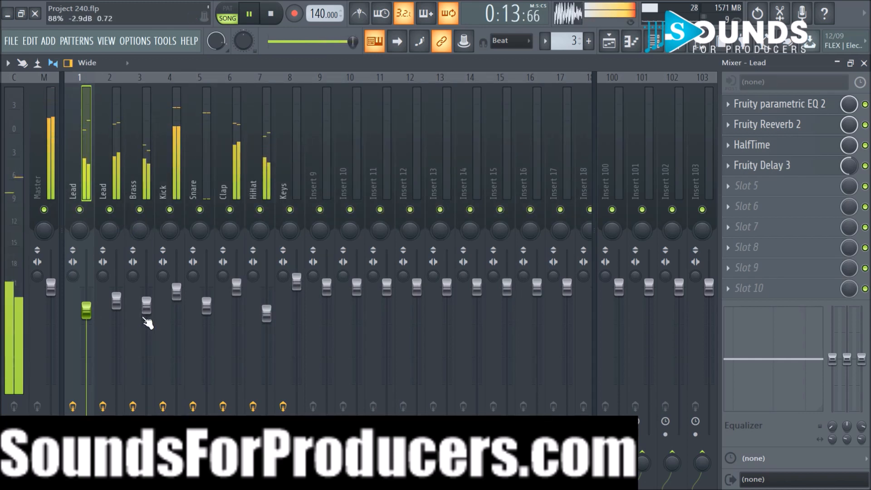
{"action": "scroll", "coordinate": [148, 322], "scroll_direction": "up", "scroll_amount": 1}
{"action": "scroll", "coordinate": [146, 322], "scroll_direction": "up", "scroll_amount": 1}
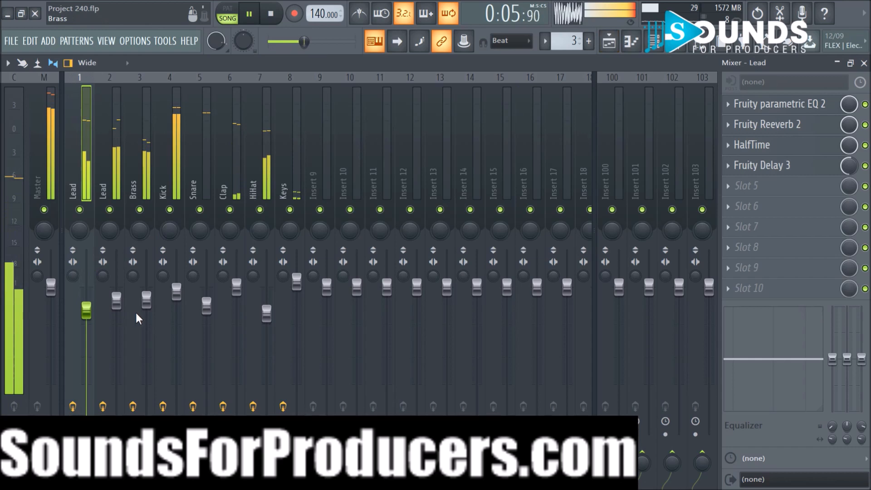
{"action": "scroll", "coordinate": [155, 302], "scroll_direction": "up", "scroll_amount": 2}
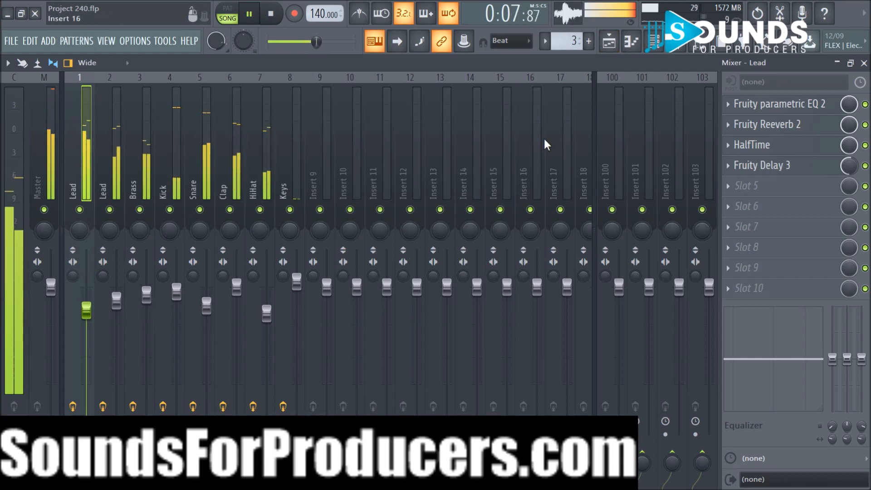
Show the playlist and the sound browser, stop playback, and collapse the Scorpion's Sting Vol. 2 folder
{"action": "left_click", "coordinate": [609, 41]}
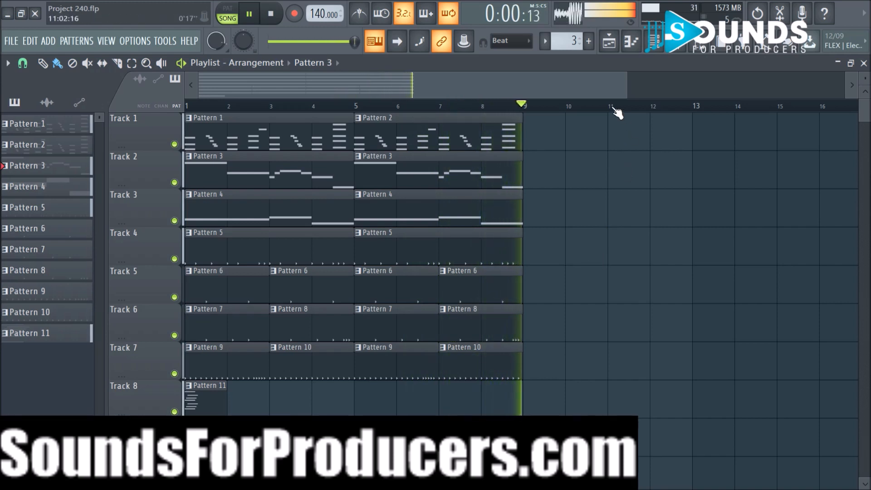
{"action": "left_click", "coordinate": [653, 41]}
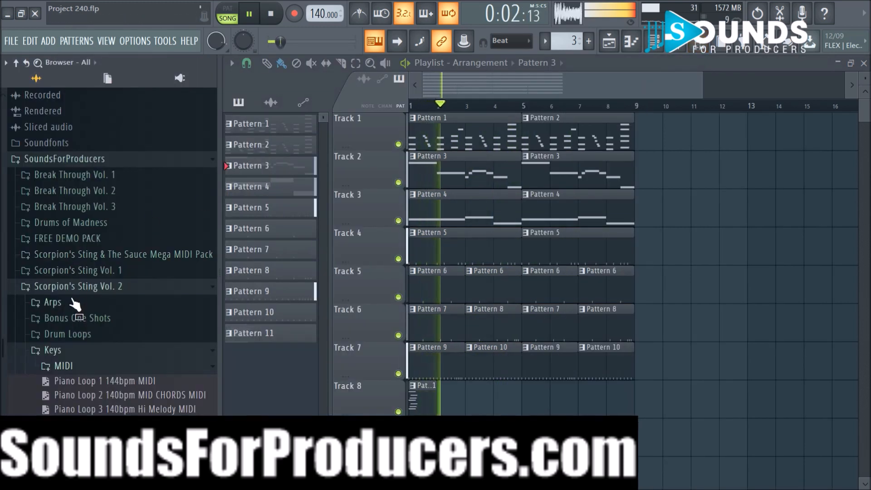
{"action": "key", "text": "space"}
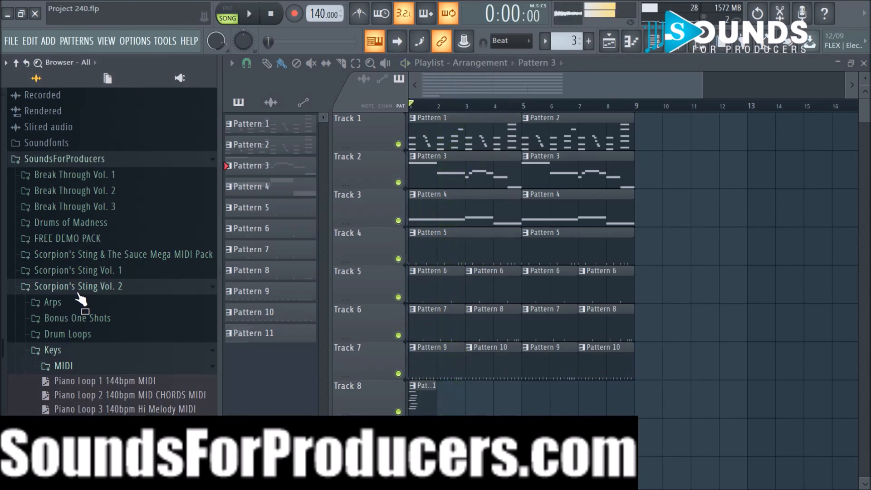
{"action": "left_click", "coordinate": [79, 293]}
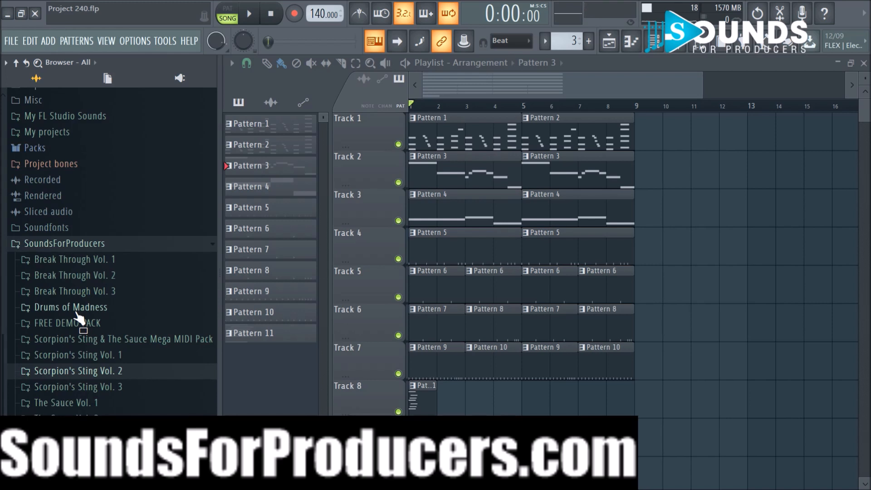
Look through the BTV1 Bonus One Shots in the Drums of Madness Break Through Series folder
{"action": "left_click", "coordinate": [79, 313]}
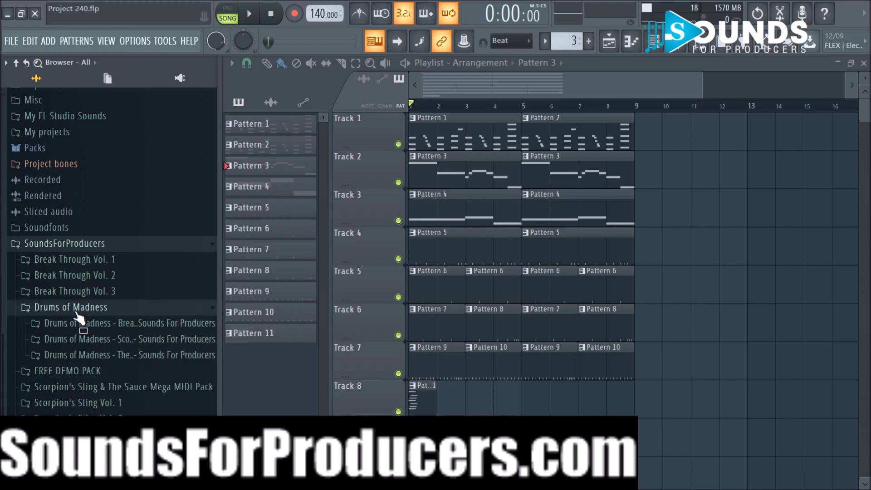
{"action": "left_click", "coordinate": [78, 323]}
{"action": "left_click", "coordinate": [77, 340]}
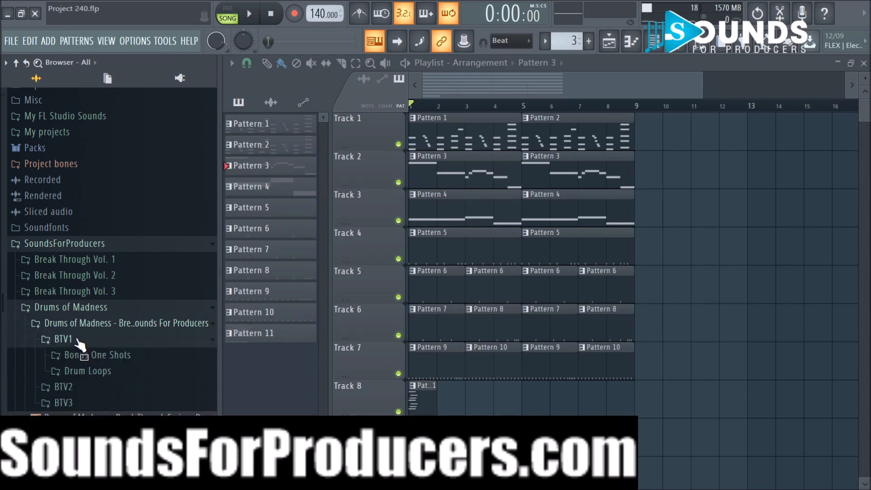
{"action": "left_click", "coordinate": [81, 356]}
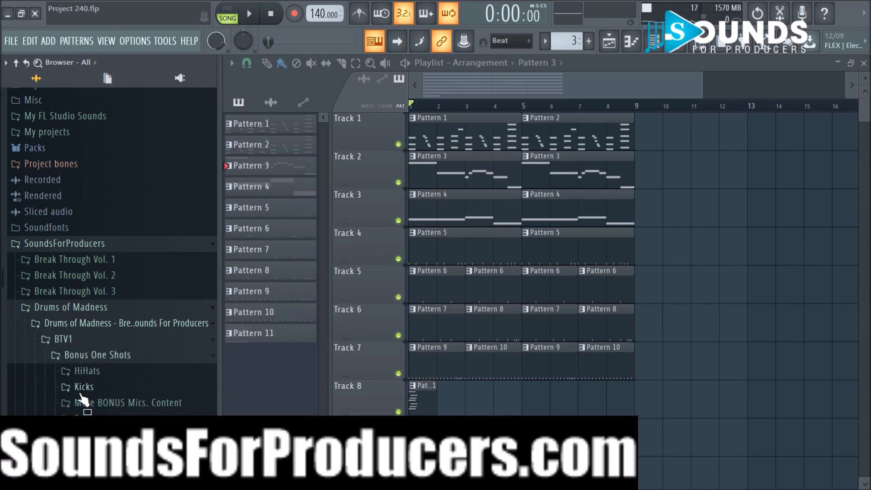
{"action": "left_click", "coordinate": [76, 341]}
Look through the Bonus One Shots subfolders of BTV2 and collapse the folder again
{"action": "left_click", "coordinate": [76, 355]}
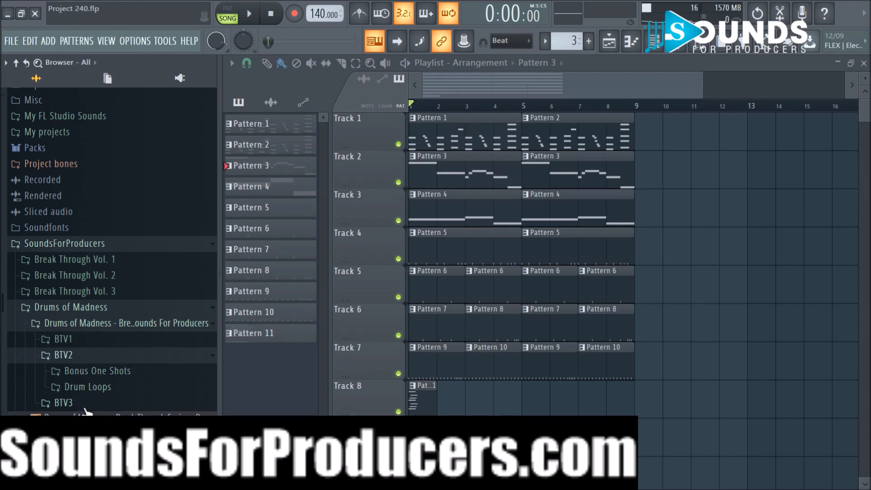
{"action": "left_click", "coordinate": [79, 375]}
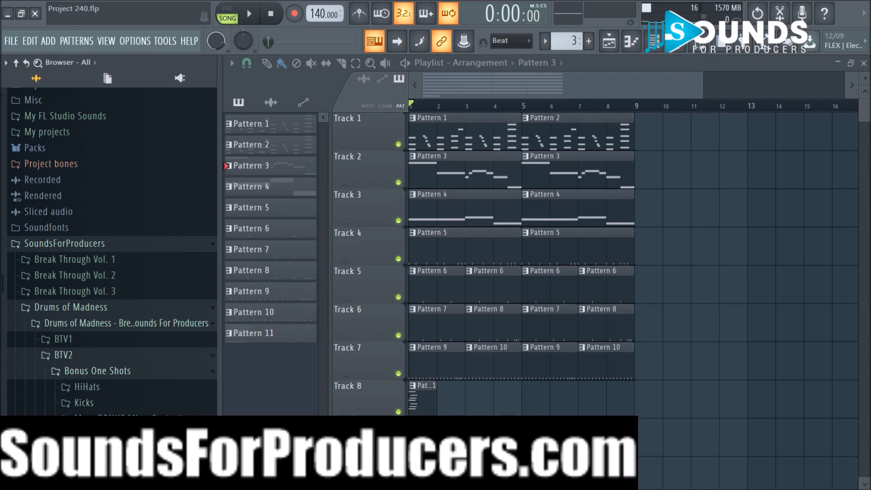
{"action": "left_click", "coordinate": [78, 371]}
{"action": "left_click", "coordinate": [78, 358]}
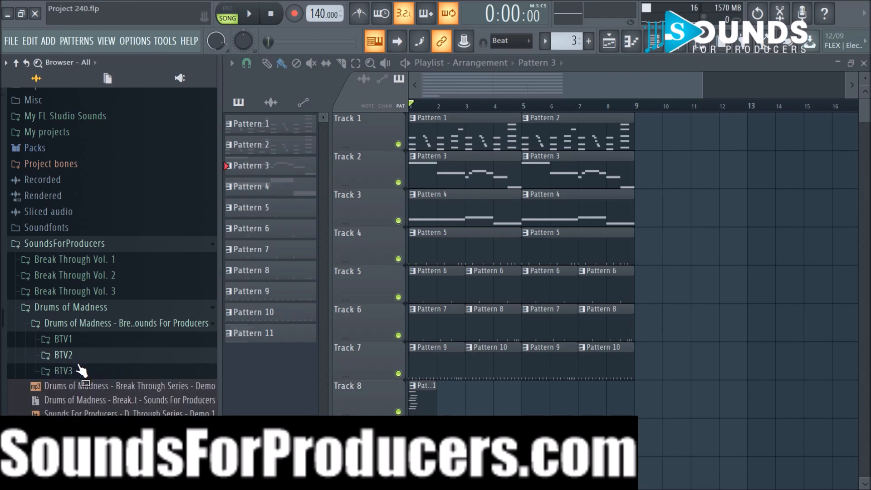
Look into the Bonus One Shots of BTV3, and collapse the Break Through Series folder
{"action": "left_click", "coordinate": [72, 375]}
{"action": "left_click", "coordinate": [75, 390]}
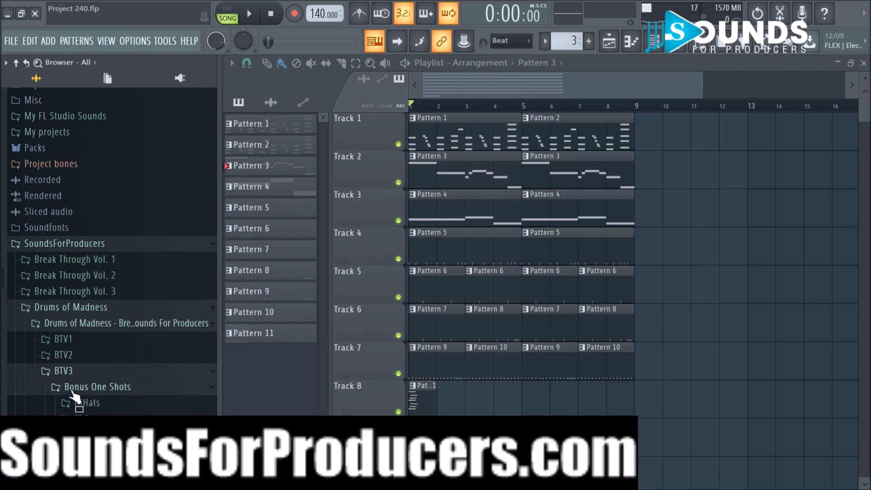
{"action": "left_click", "coordinate": [101, 388]}
{"action": "left_click", "coordinate": [73, 324]}
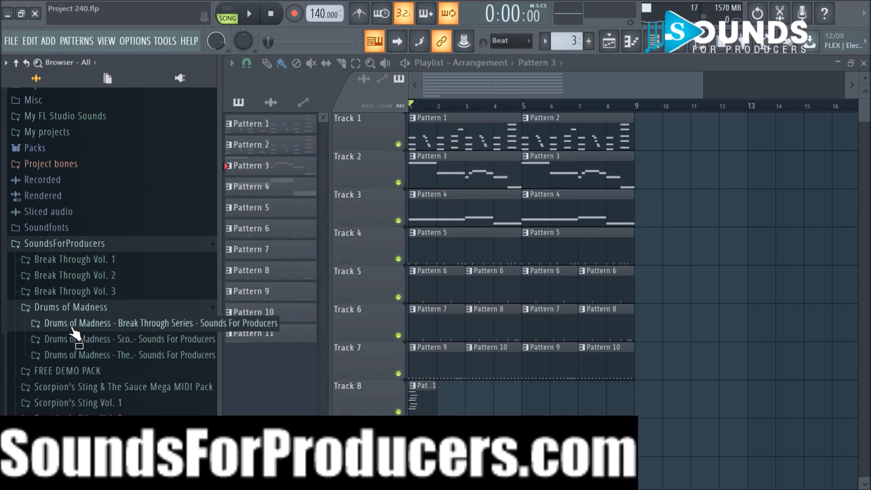
Open the 808 folder within the SSV1 Bonus One Shots of the second Drums of Madness series
{"action": "left_click", "coordinate": [72, 342]}
{"action": "left_click", "coordinate": [65, 356]}
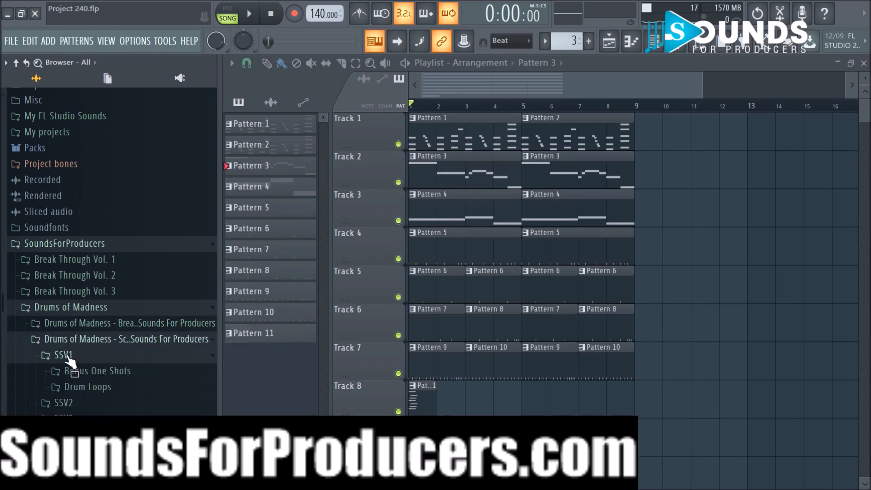
{"action": "left_click", "coordinate": [73, 370]}
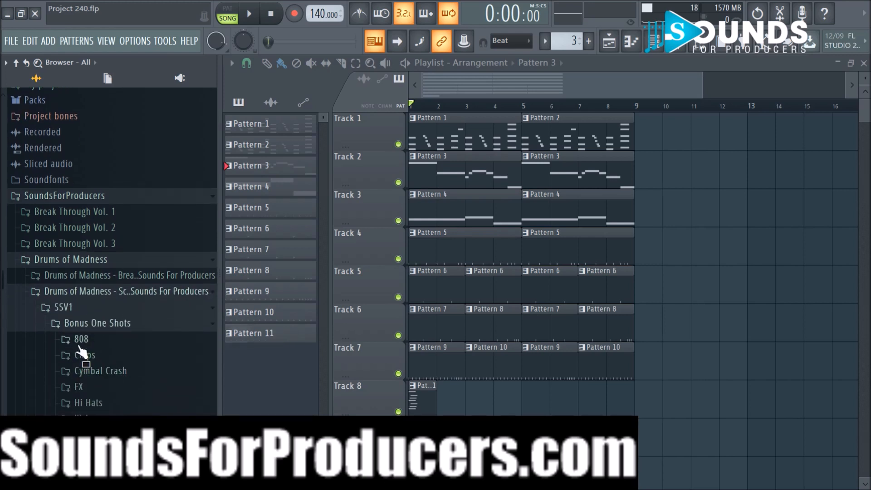
{"action": "left_click", "coordinate": [78, 340]}
Audition the Disrespect 808, Scorpion 808 and TDot 808 samples
{"action": "left_click", "coordinate": [82, 357]}
{"action": "left_click", "coordinate": [85, 369]}
{"action": "left_click", "coordinate": [88, 382]}
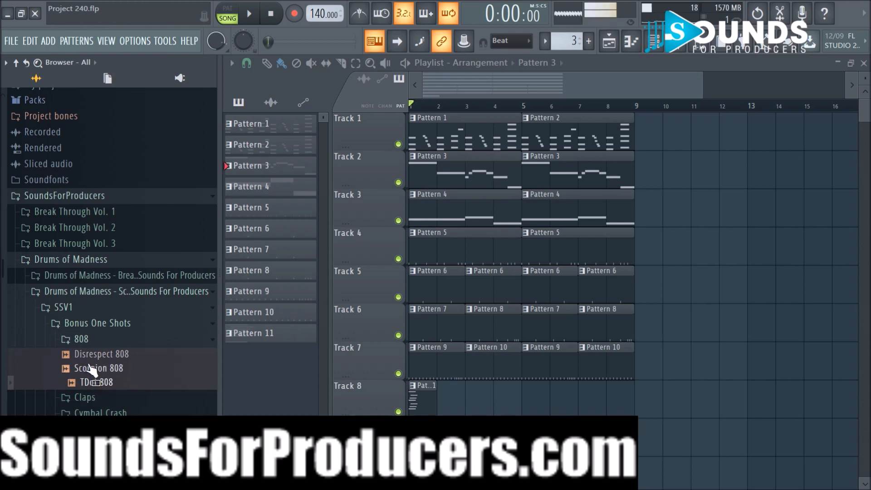
{"action": "left_click", "coordinate": [89, 368]}
{"action": "left_click", "coordinate": [90, 357]}
{"action": "left_click", "coordinate": [90, 369]}
{"action": "left_click", "coordinate": [91, 382]}
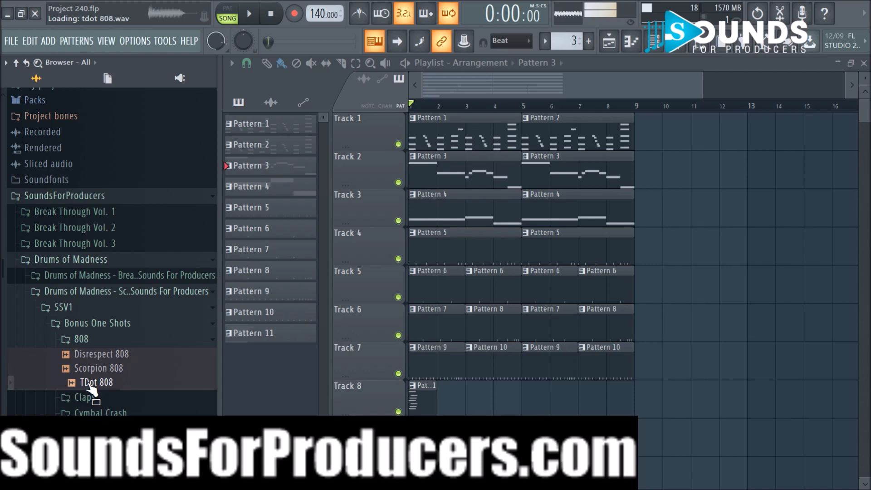
Play the arrangement and audition the SSV2 808 samples, including Silly Games 808, against the beat
{"action": "key", "text": "space"}
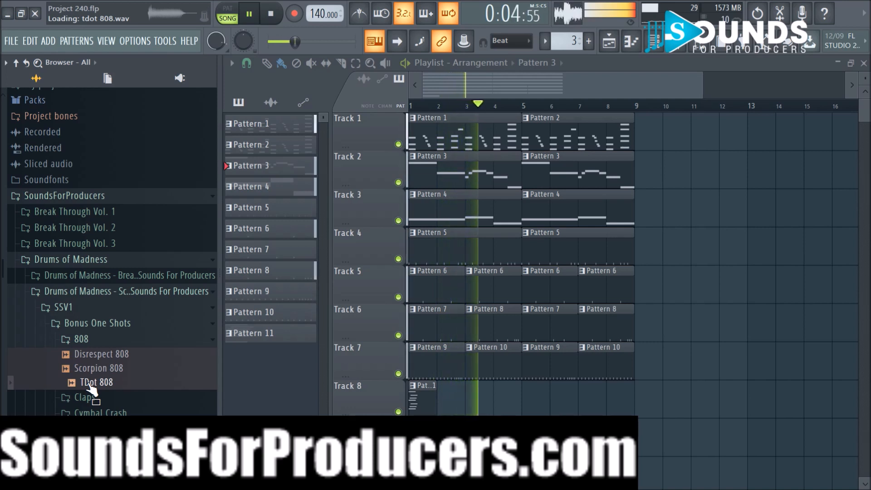
{"action": "key", "text": "space"}
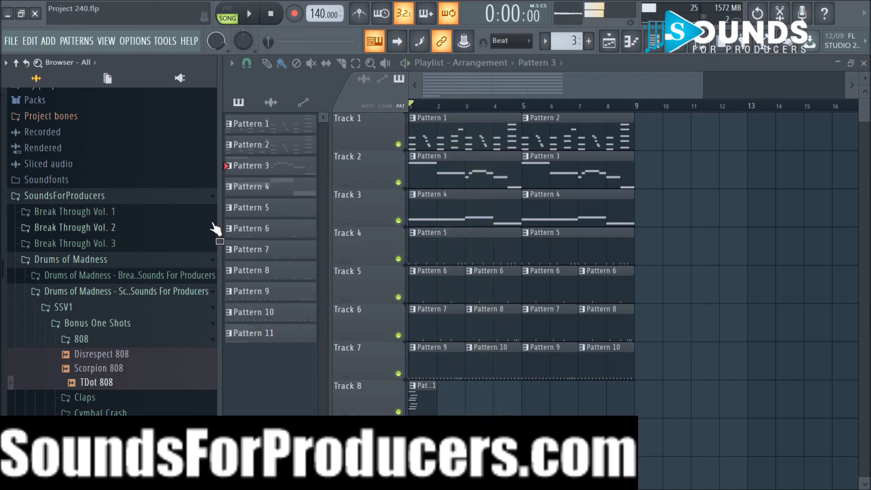
{"action": "left_click", "coordinate": [103, 384]}
{"action": "left_click_drag", "start_coordinate": [106, 389], "coordinate": [87, 355]}
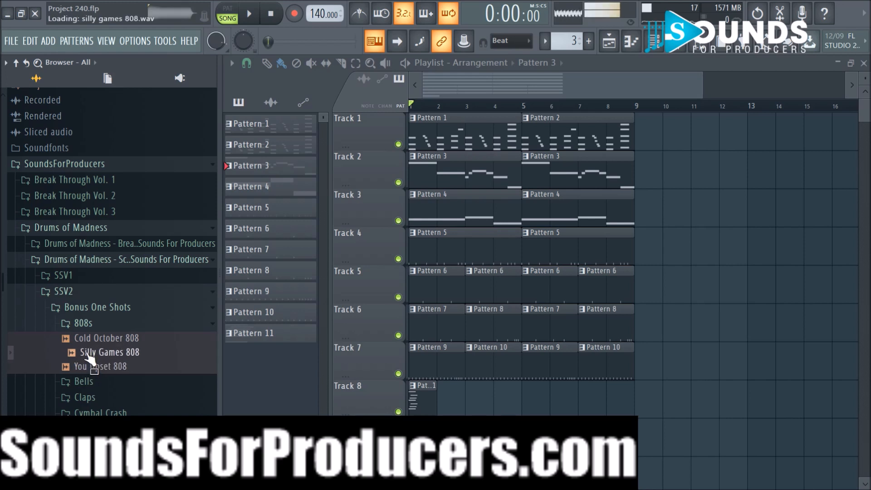
{"action": "key", "text": "space"}
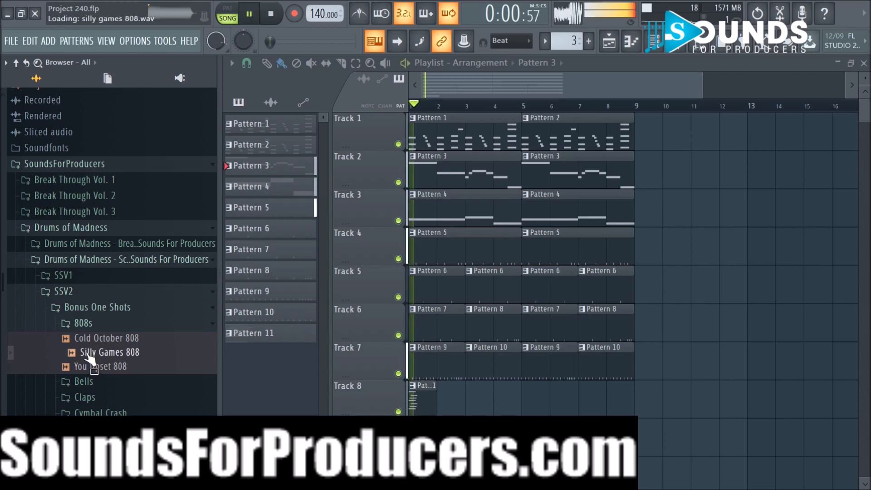
{"action": "key", "text": "space"}
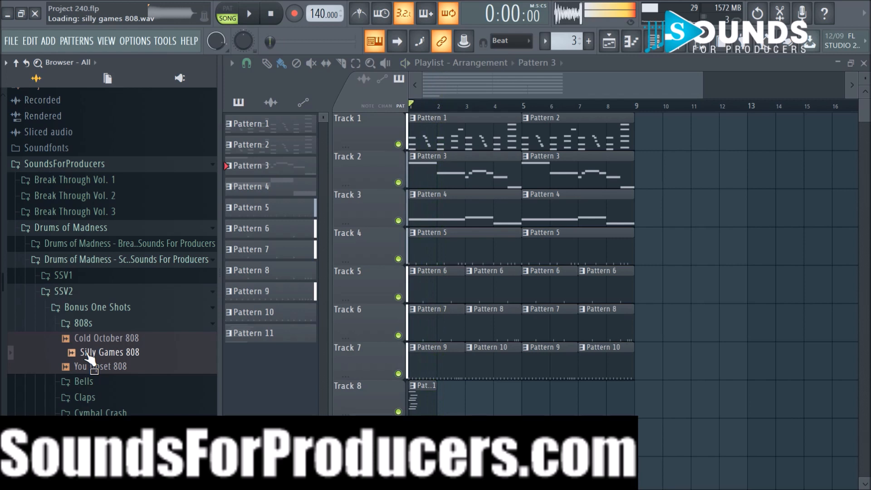
Load Silly Games 808 into a new sampler channel and open its waveform in the Edison audio editor
{"action": "right_click", "coordinate": [86, 354]}
{"action": "left_click", "coordinate": [138, 363]}
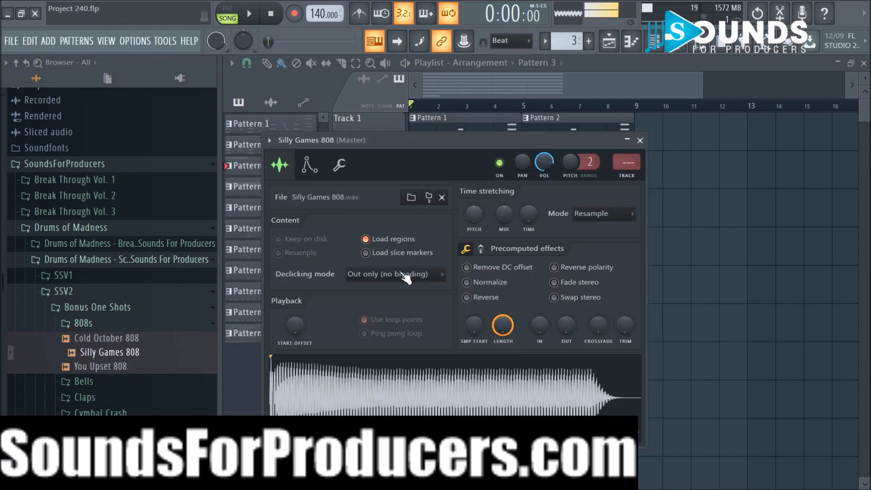
{"action": "right_click", "coordinate": [434, 393]}
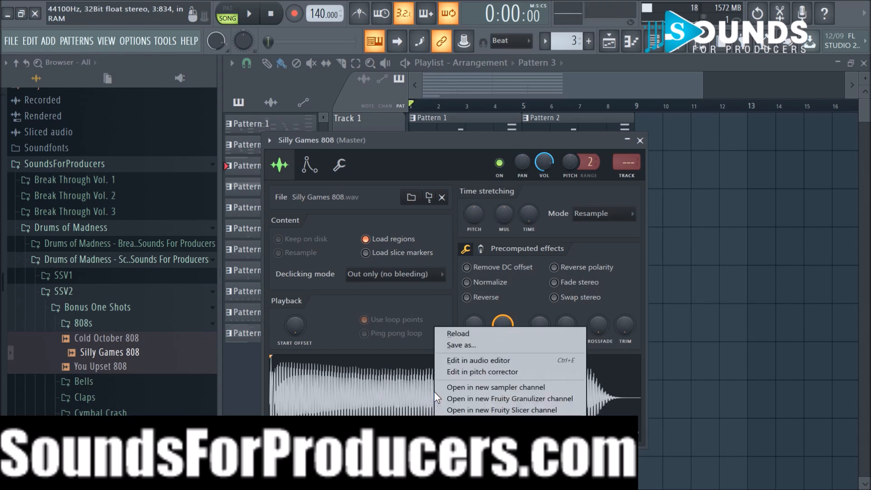
{"action": "left_click", "coordinate": [472, 363]}
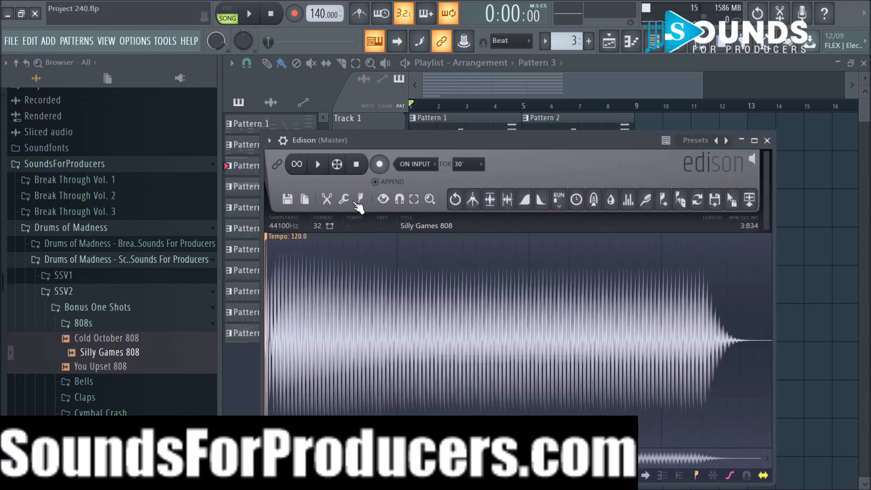
Delete the sample's 120.0 tempo marker and detect its pitch regions in Edison to find the 808's note
{"action": "right_click", "coordinate": [272, 246]}
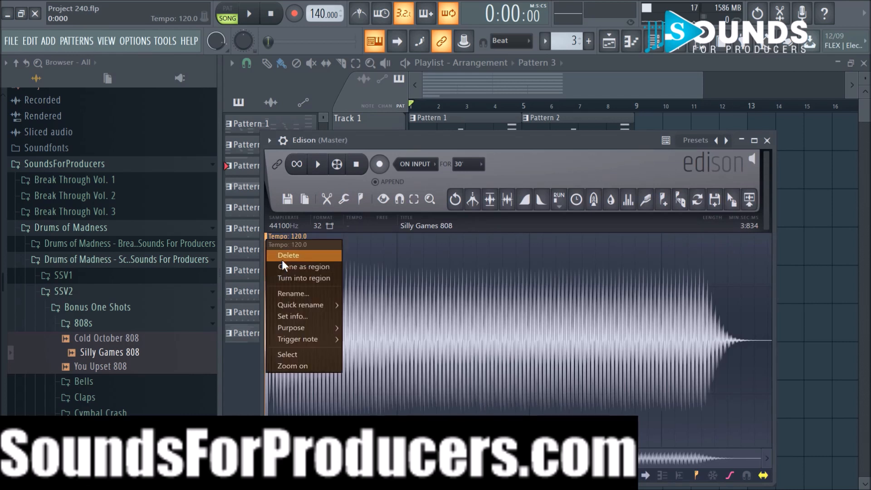
{"action": "left_click", "coordinate": [282, 259]}
{"action": "left_click", "coordinate": [360, 199]}
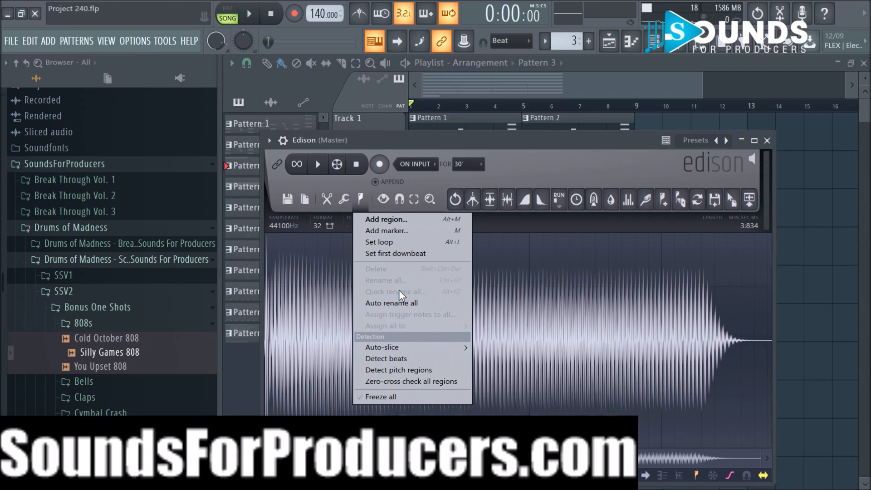
{"action": "left_click", "coordinate": [393, 369]}
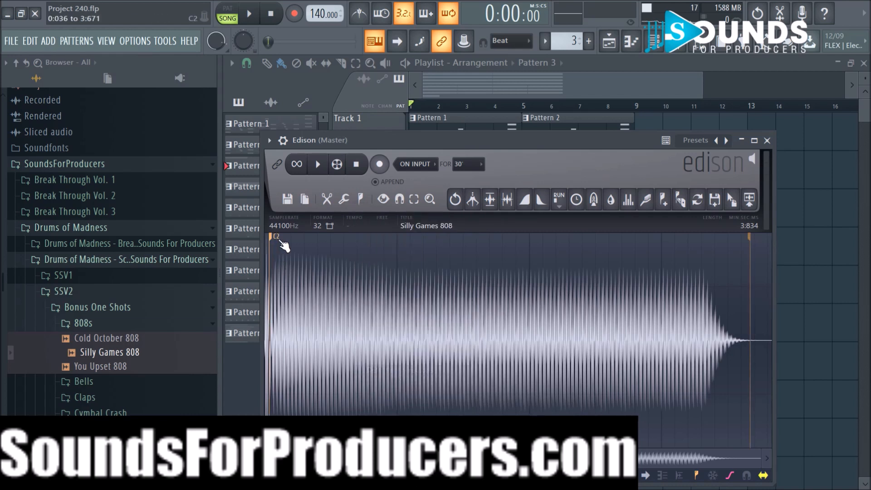
{"action": "left_click", "coordinate": [767, 140]}
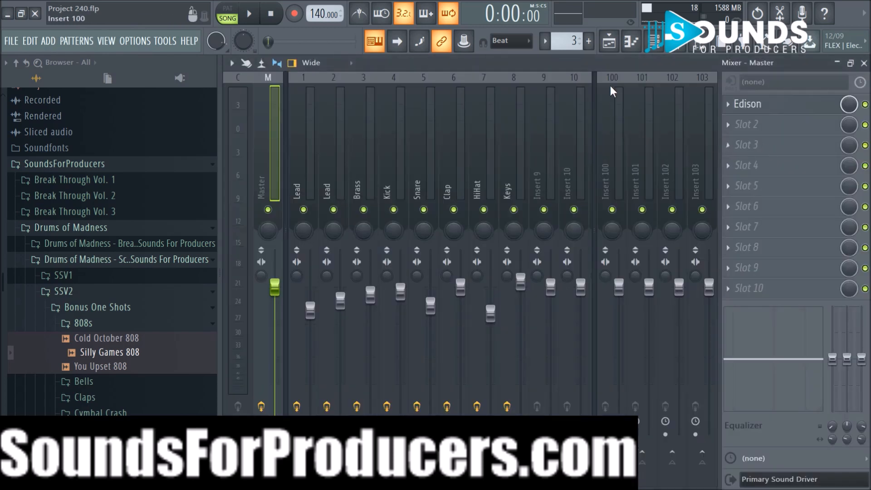
Set the root note of the Silly Games 808 sampler channel to C2
{"action": "left_click", "coordinate": [653, 41]}
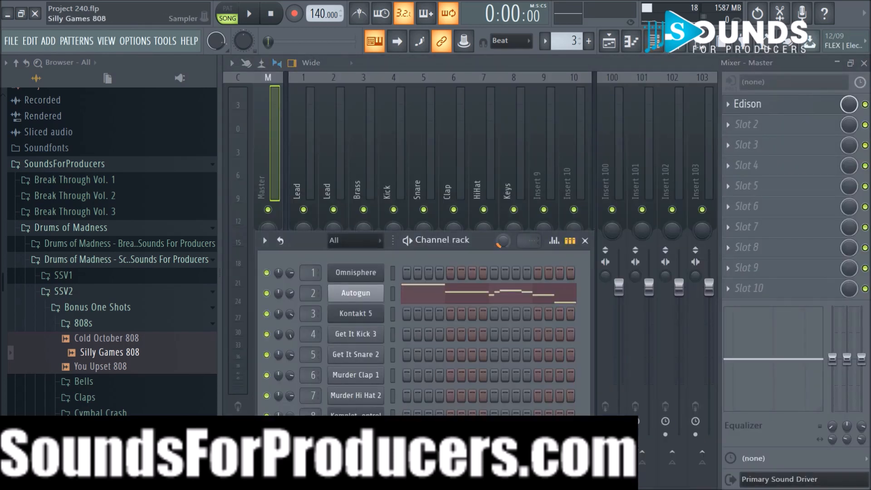
{"action": "left_click", "coordinate": [356, 436]}
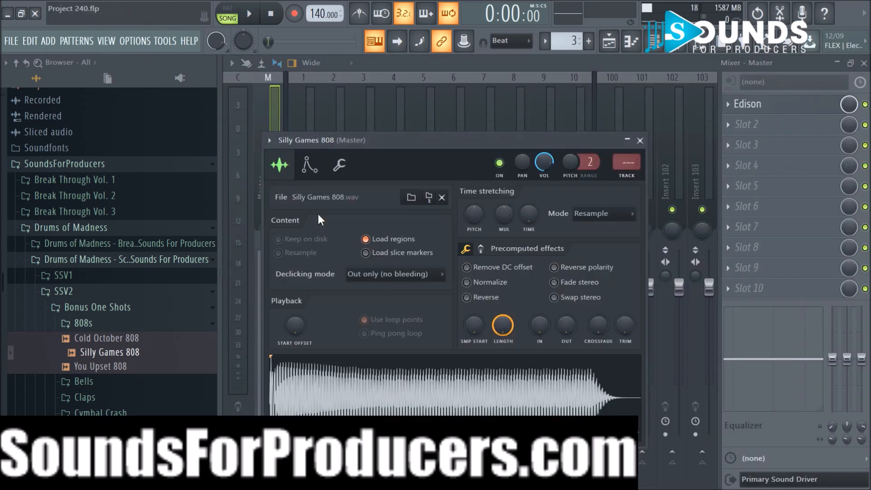
{"action": "left_click", "coordinate": [350, 167]}
{"action": "scroll", "coordinate": [369, 404], "scroll_direction": "up", "scroll_amount": 3}
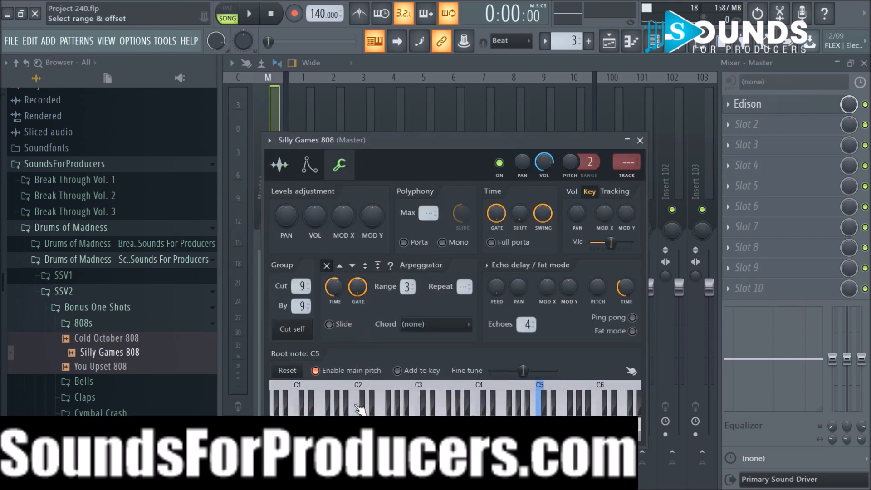
{"action": "right_click", "coordinate": [361, 401]}
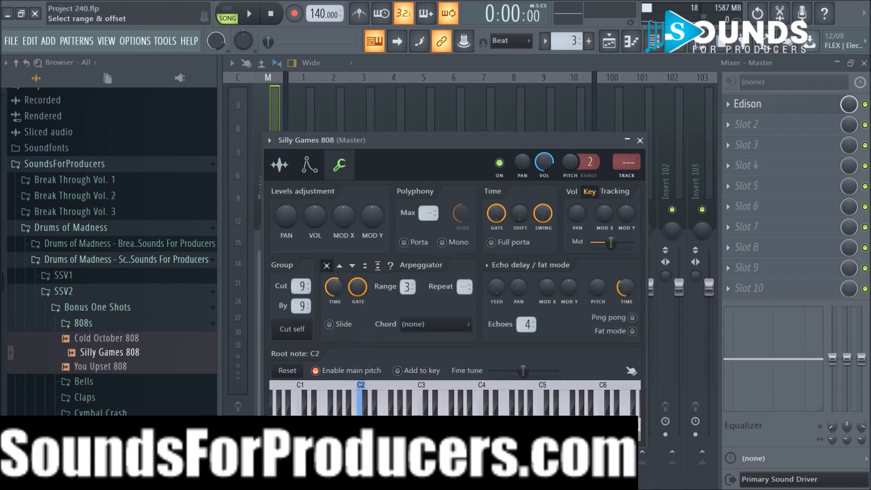
{"action": "left_click", "coordinate": [284, 166]}
{"action": "left_click", "coordinate": [638, 141]}
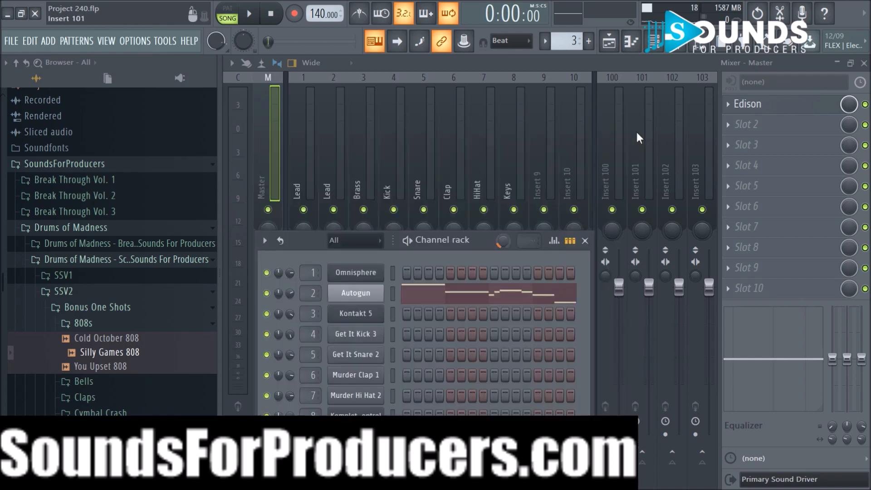
Create a new empty pattern for the 808 from the playlist view
{"action": "left_click", "coordinate": [608, 41]}
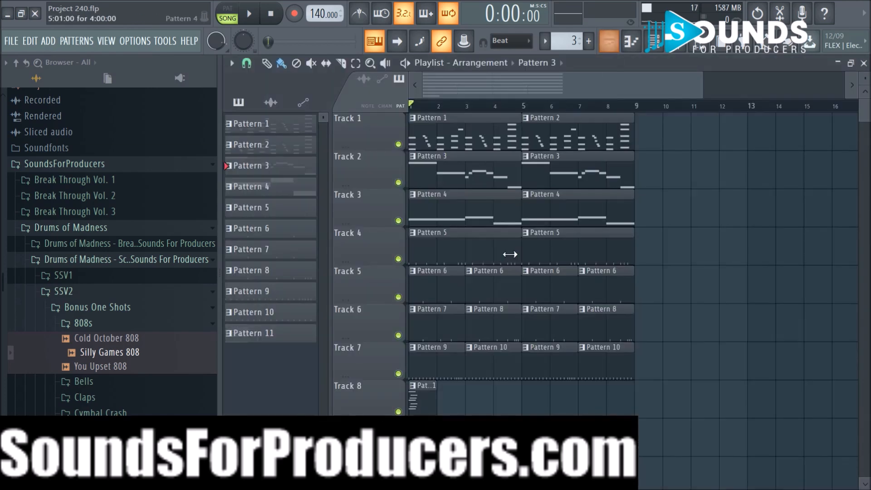
{"action": "left_click", "coordinate": [588, 40]}
{"action": "left_click", "coordinate": [605, 58]}
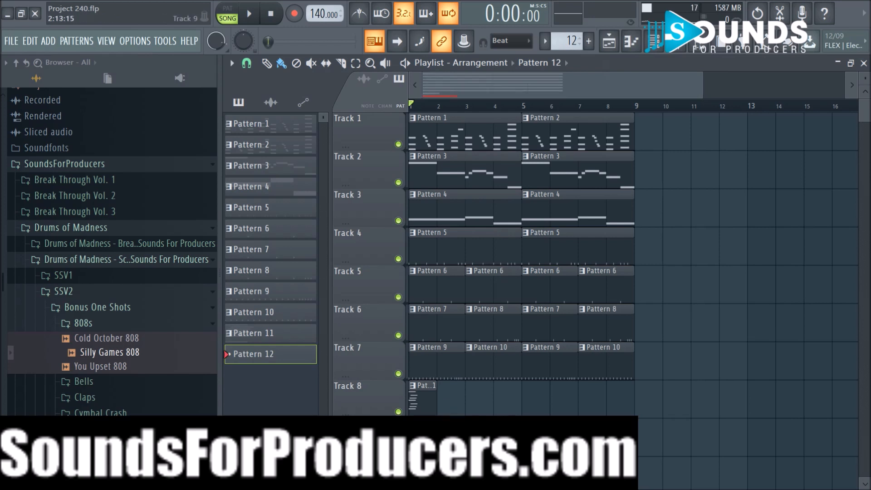
Open the piano roll of the Silly Games 808 channel and hide the browser to widen the workspace
{"action": "left_click", "coordinate": [654, 41]}
{"action": "right_click", "coordinate": [356, 437]}
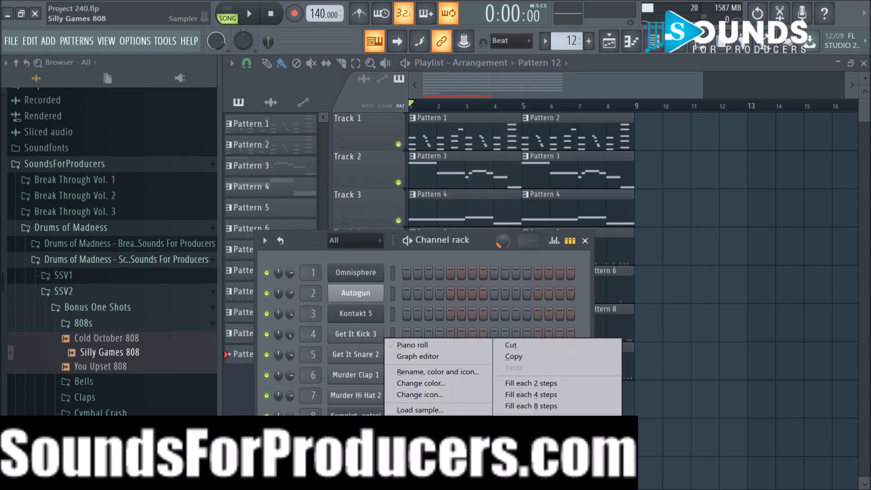
{"action": "left_click", "coordinate": [412, 344]}
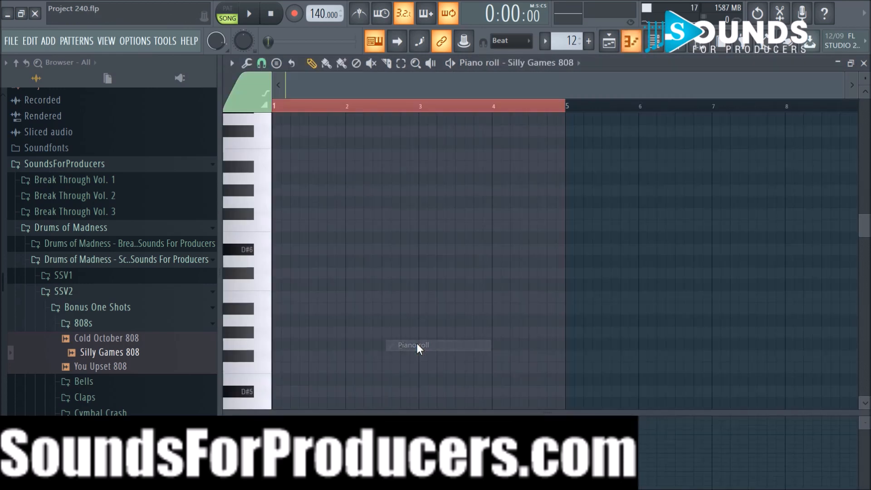
{"action": "left_click", "coordinate": [699, 48]}
Audition the Silly Games 808 on the D#6 and D#5 keys and compare it with the song playback
{"action": "left_click", "coordinate": [27, 250]}
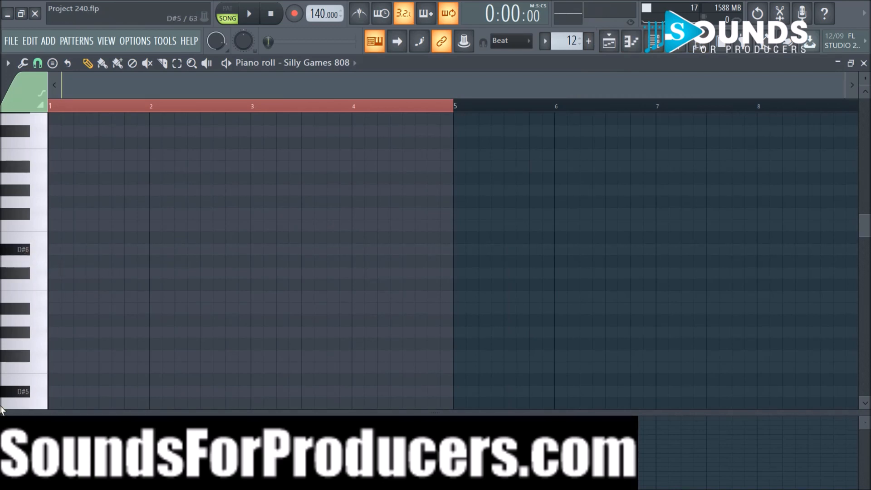
{"action": "left_click", "coordinate": [21, 394]}
{"action": "key", "text": "space"}
{"action": "key", "text": "space"}
{"action": "left_click", "coordinate": [631, 41]}
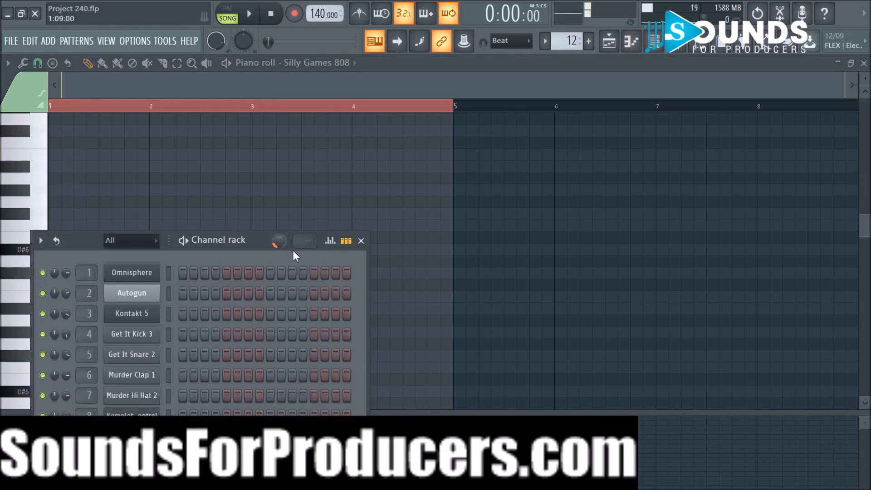
{"action": "key", "text": "F6"}
{"action": "left_click", "coordinate": [33, 253]}
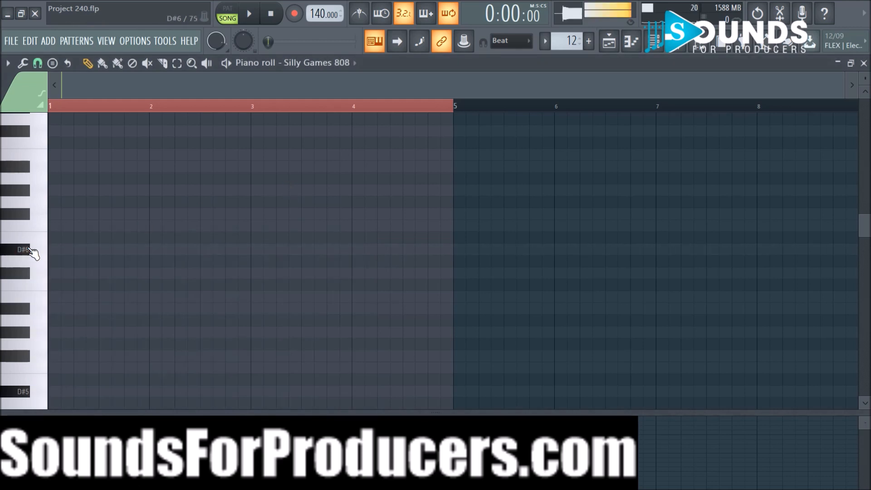
{"action": "key", "text": "space"}
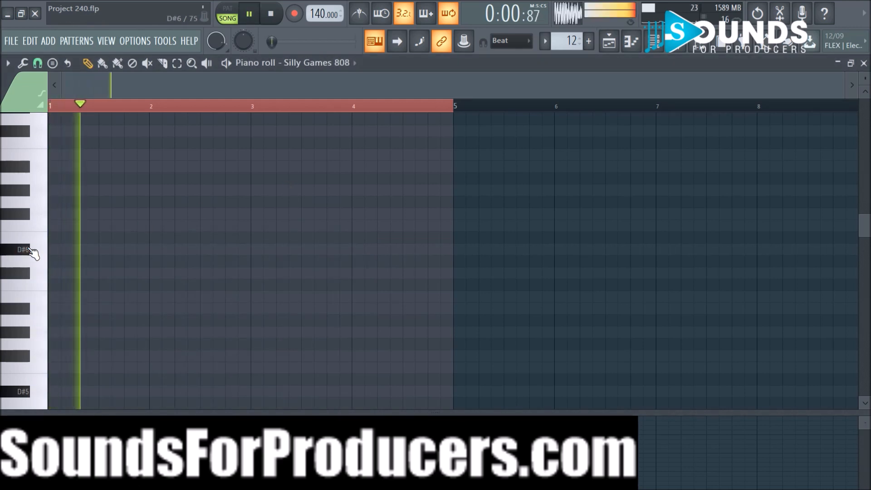
{"action": "key", "text": "space"}
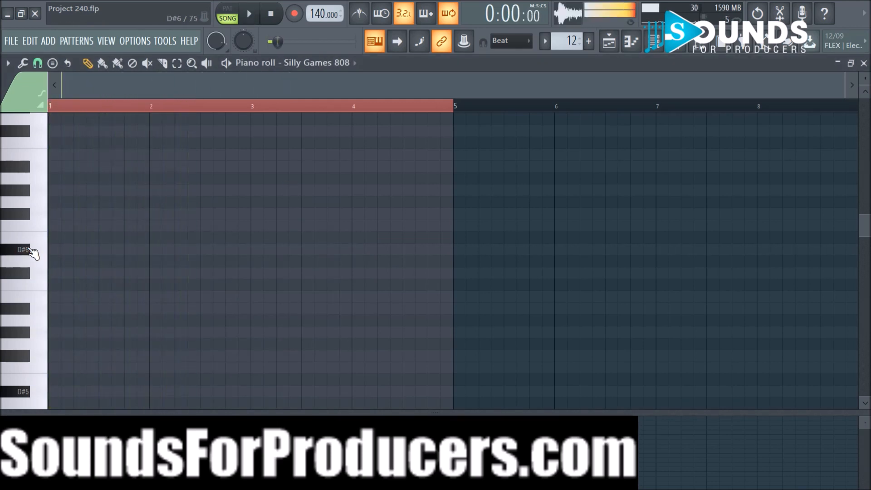
Copy the Get It Kick 3 channel's steps from Pattern 5
{"action": "left_click", "coordinate": [657, 45]}
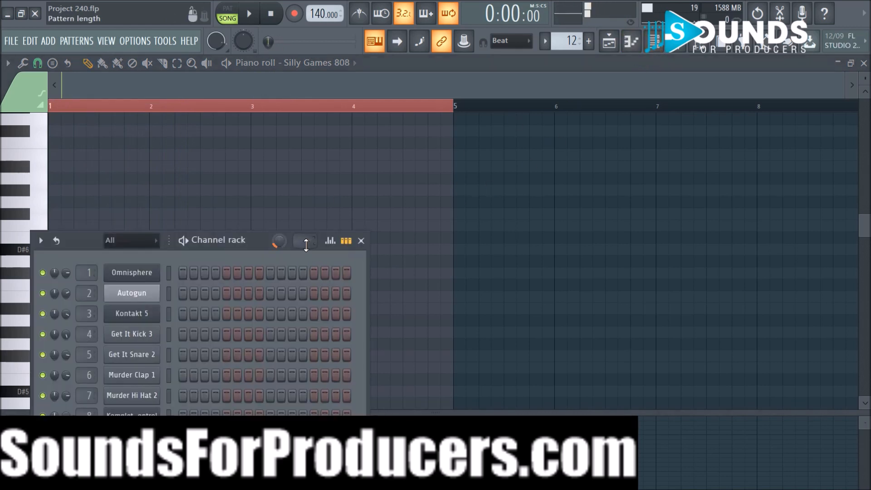
{"action": "scroll", "coordinate": [564, 40], "scroll_direction": "down", "scroll_amount": 3}
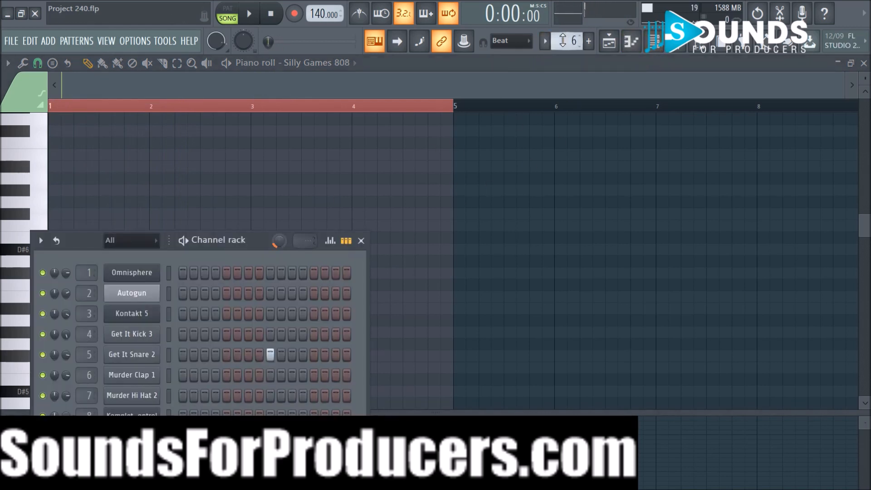
{"action": "scroll", "coordinate": [562, 40], "scroll_direction": "down", "scroll_amount": 1}
{"action": "left_click", "coordinate": [609, 40]}
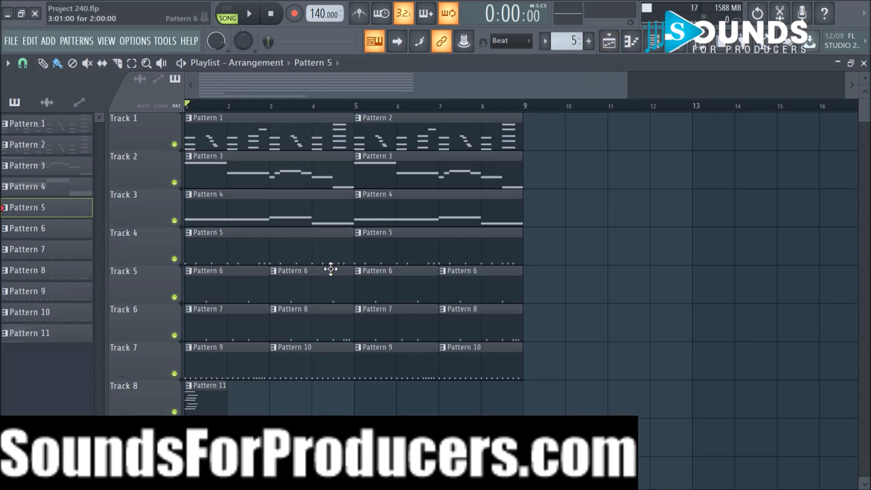
{"action": "left_click", "coordinate": [653, 41]}
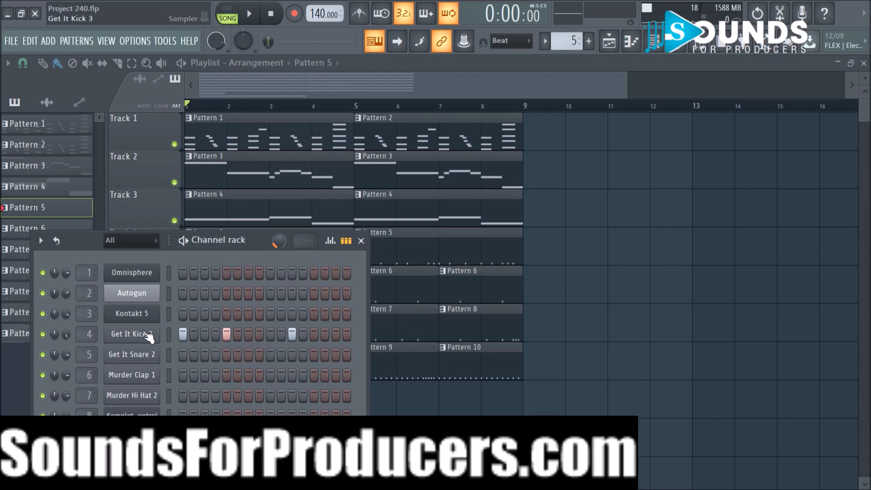
{"action": "right_click", "coordinate": [149, 336]}
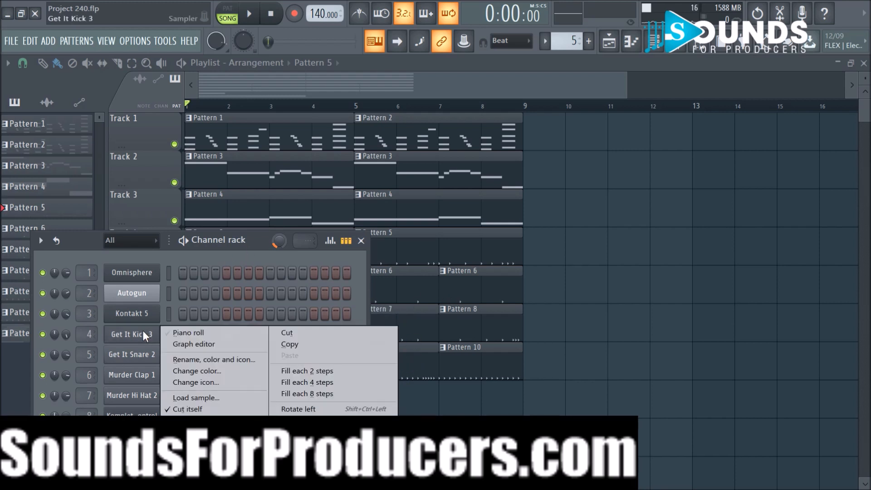
{"action": "left_click", "coordinate": [276, 346]}
{"action": "key", "text": "F6"}
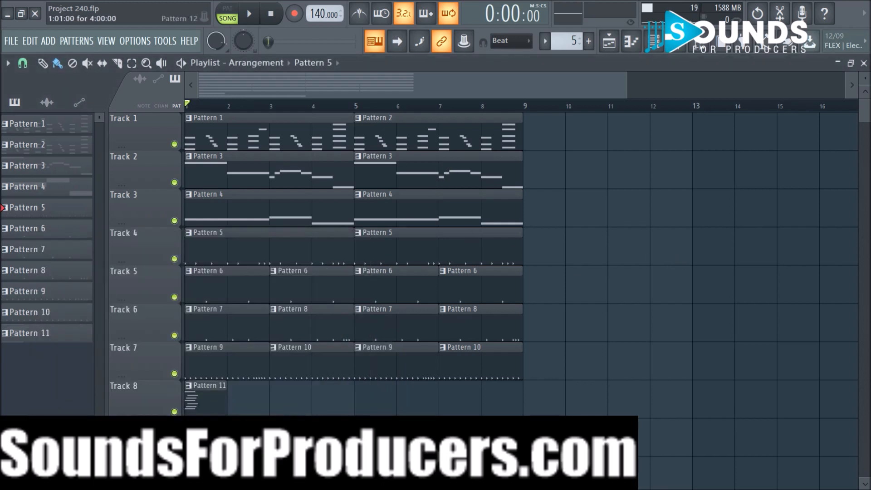
Paste the copied kick steps into the Silly Games 808 channel in Pattern 12
{"action": "key", "text": "F4"}
{"action": "left_click", "coordinate": [653, 41]}
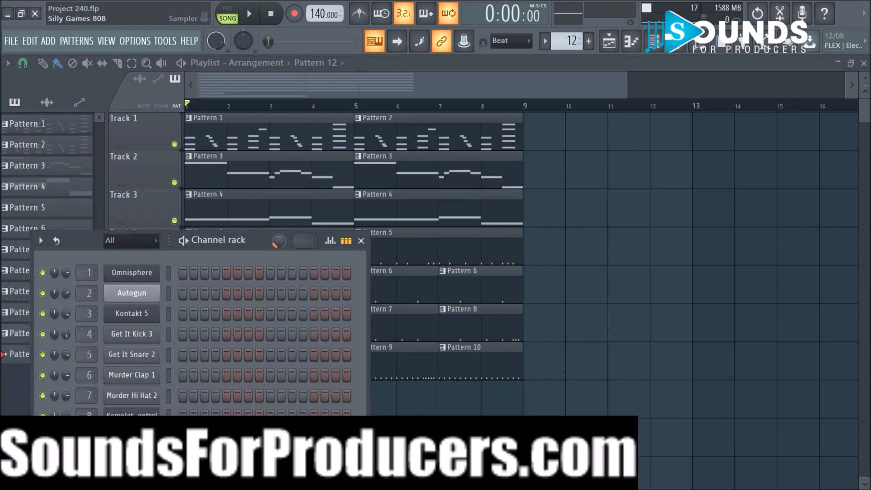
{"action": "right_click", "coordinate": [161, 337]}
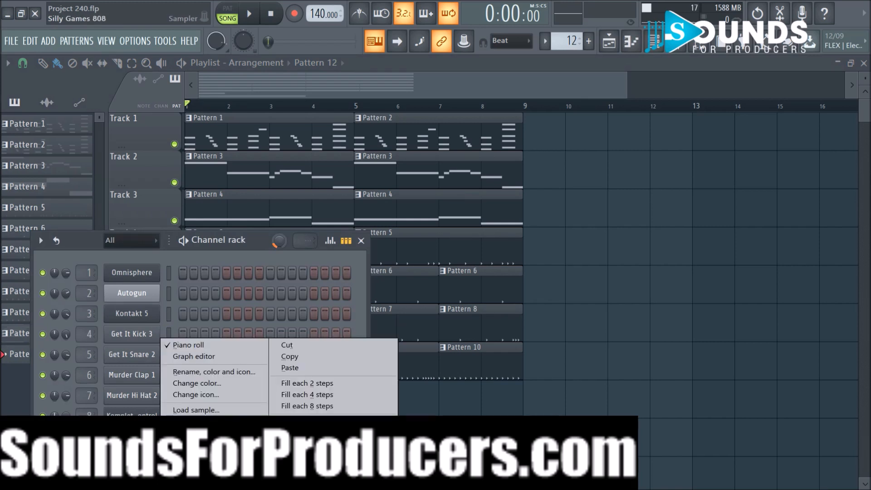
{"action": "left_click", "coordinate": [290, 368]}
{"action": "key", "text": "F6"}
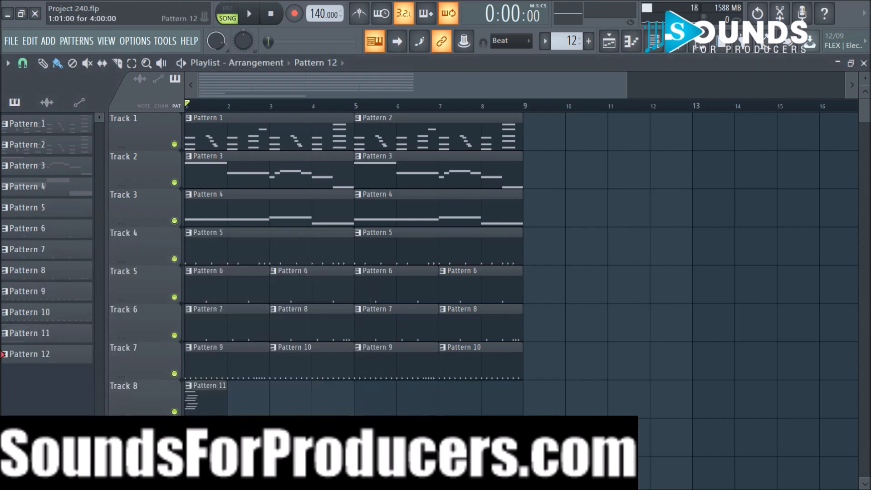
Transpose all the pasted Silly Games 808 notes in Pattern 12 up three semitones to D#5 and check them in song playback
{"action": "key", "text": "F7"}
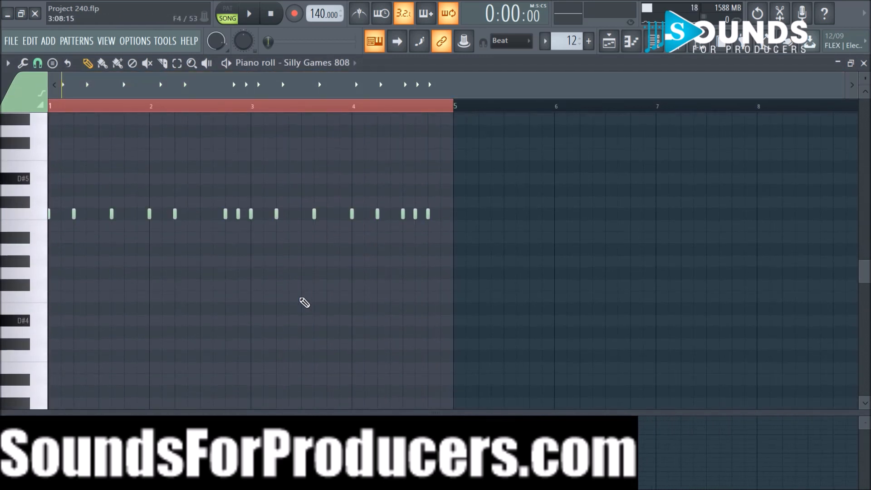
{"action": "key", "text": "ctrl+a"}
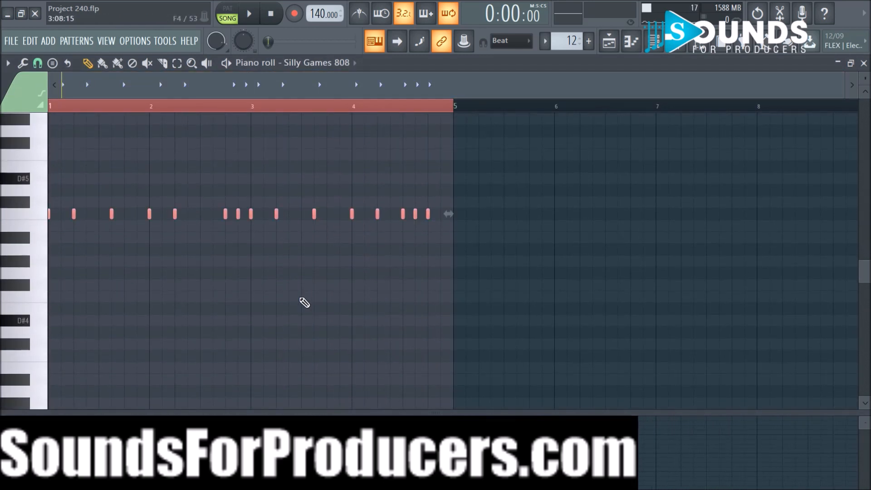
{"action": "key", "text": "shift+Up"}
{"action": "key", "text": "shift+Up"}
{"action": "key", "text": "shift+Up"}
{"action": "key", "text": "space"}
{"action": "key", "text": "space"}
Stretch the selected 808 notes so each one reaches the next, accepting the articulator's legato result
{"action": "scroll", "coordinate": [223, 110], "scroll_direction": "up", "scroll_amount": 2}
{"action": "scroll", "coordinate": [223, 110], "scroll_direction": "up", "scroll_amount": 2}
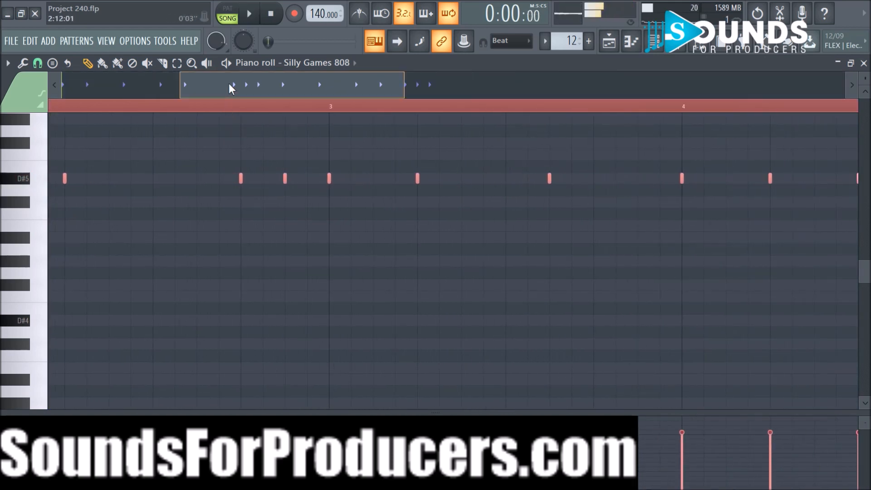
{"action": "left_click_drag", "start_coordinate": [228, 83], "coordinate": [140, 82]}
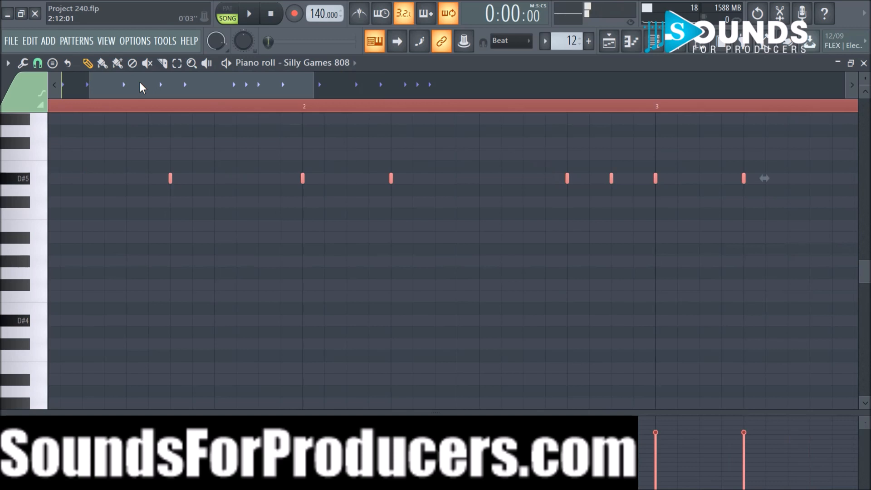
{"action": "key", "text": "alt+l"}
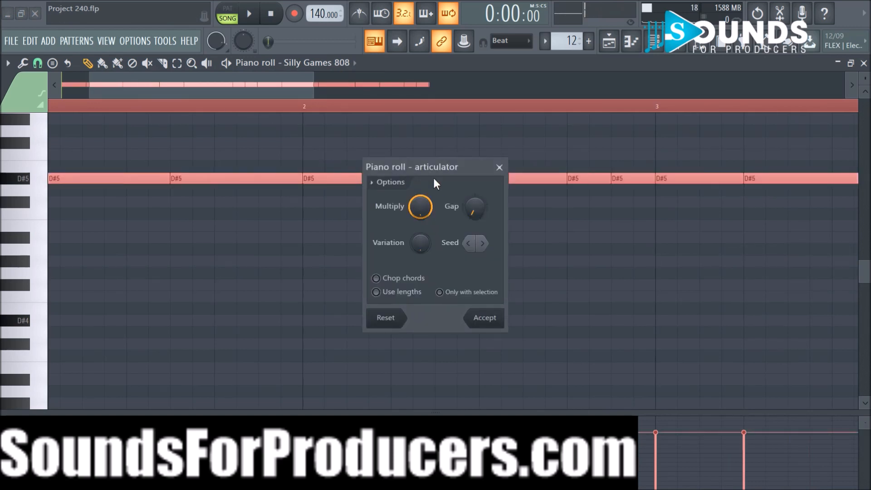
{"action": "left_click", "coordinate": [485, 318]}
{"action": "scroll", "coordinate": [529, 109], "scroll_direction": "down", "scroll_amount": 3}
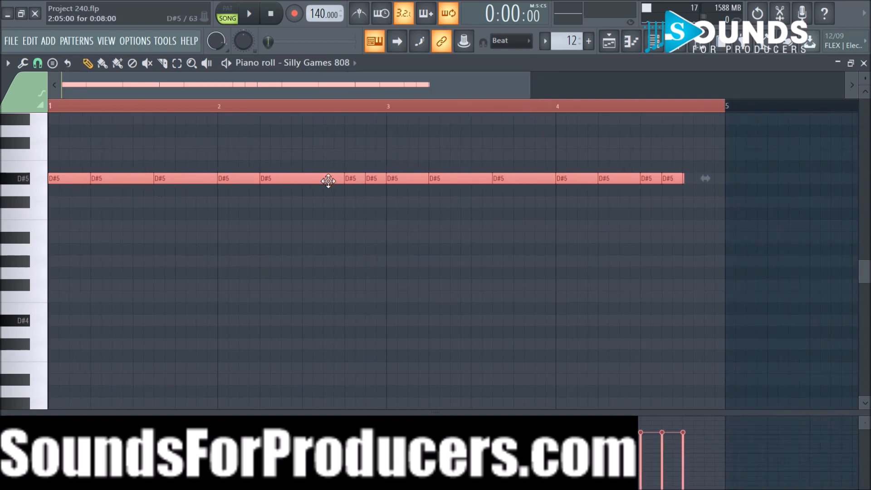
Deselect the notes, lengthen the last D#5 note almost to the end of bar 4, and listen to the bass with the song
{"action": "left_click", "coordinate": [680, 214]}
{"action": "key", "text": "space"}
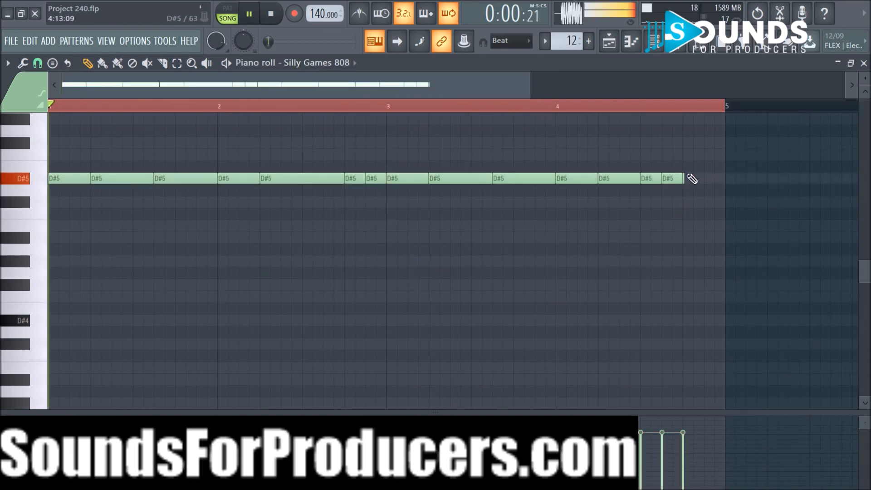
{"action": "left_click_drag", "start_coordinate": [685, 178], "coordinate": [718, 179]}
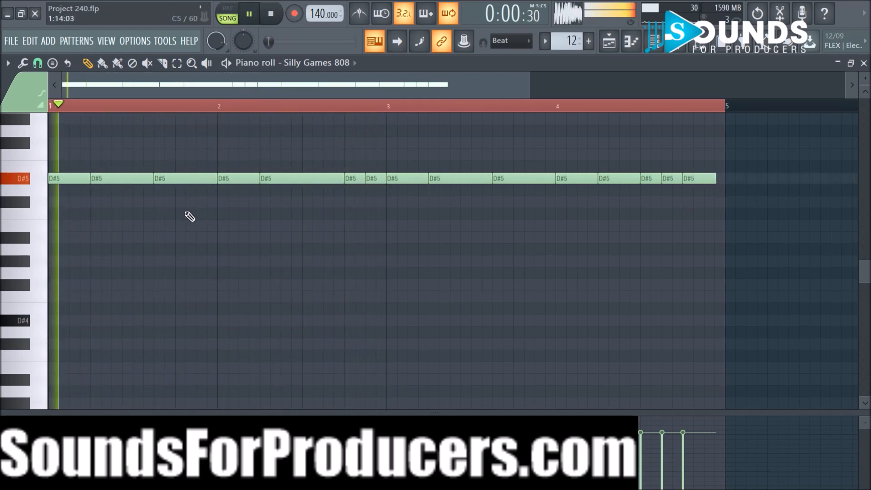
{"action": "key", "text": "space"}
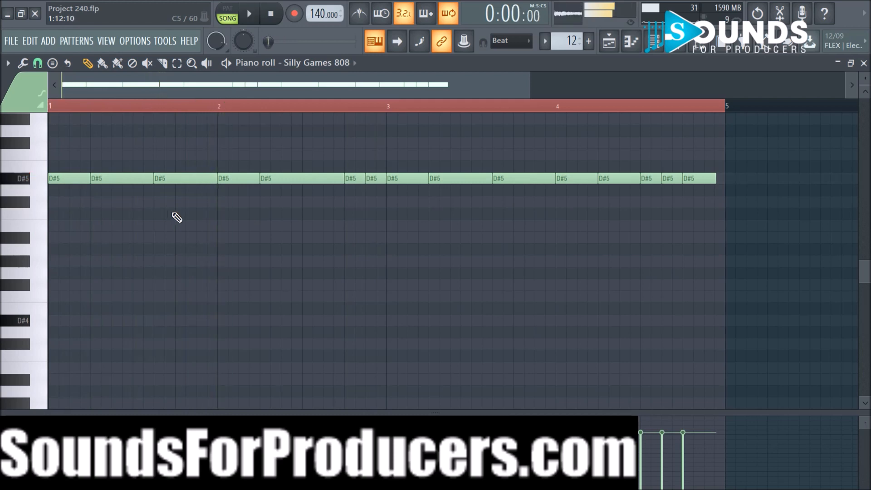
Try shortening the third D#5 note in bar 1 to three steps and compare it in playback
{"action": "scroll", "coordinate": [176, 217], "scroll_direction": "up", "scroll_amount": 3}
{"action": "key", "text": "space"}
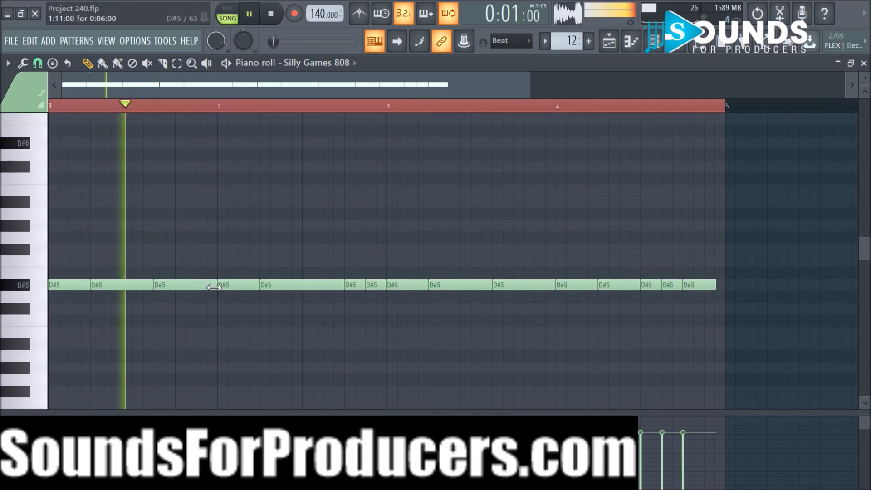
{"action": "key", "text": "space"}
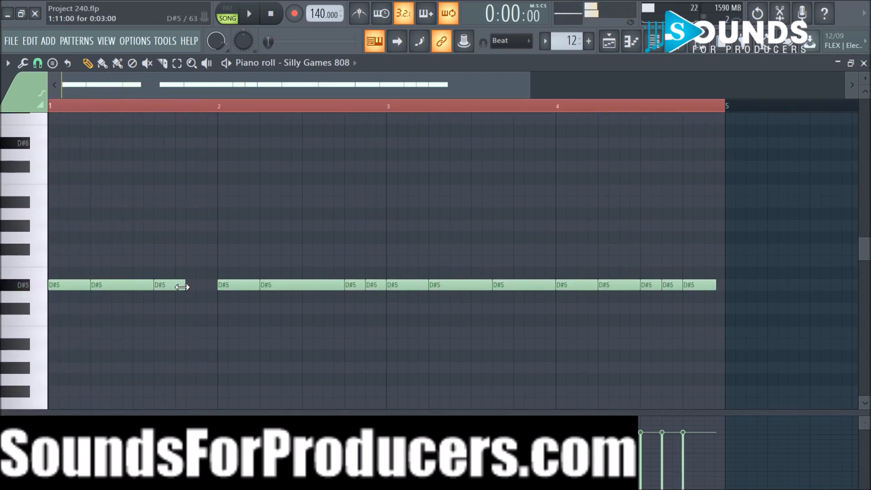
{"action": "key", "text": "space"}
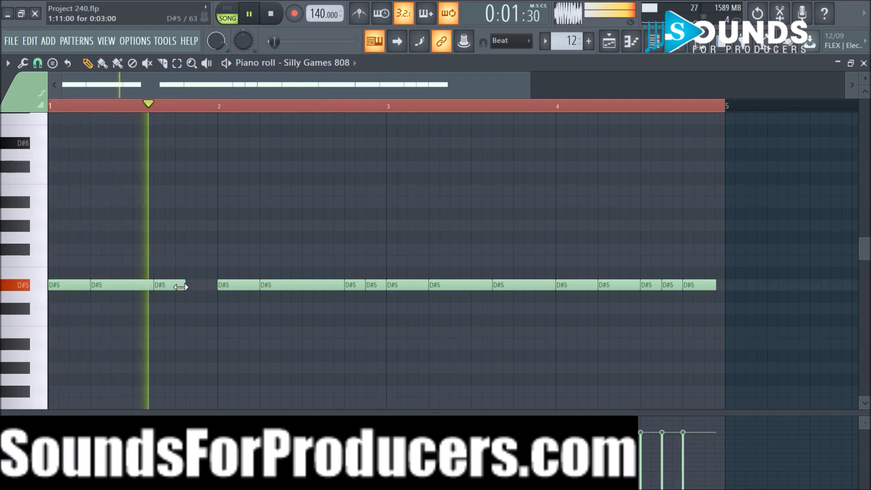
{"action": "key", "text": "space"}
Raise the first bar 2 note an octave to D#6, shorten it to two steps, and follow it with a two-step A#5 note
{"action": "scroll", "coordinate": [251, 247], "scroll_direction": "up", "scroll_amount": 2}
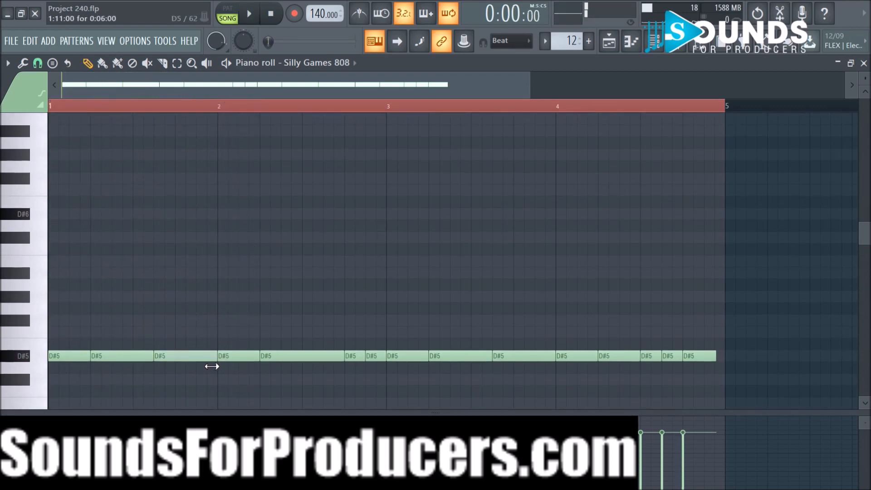
{"action": "key", "text": "ctrl+Up"}
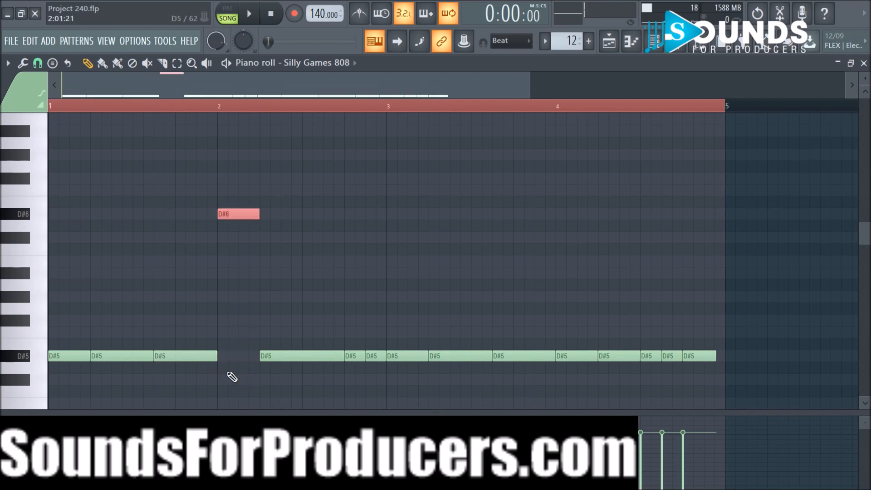
{"action": "key", "text": "space"}
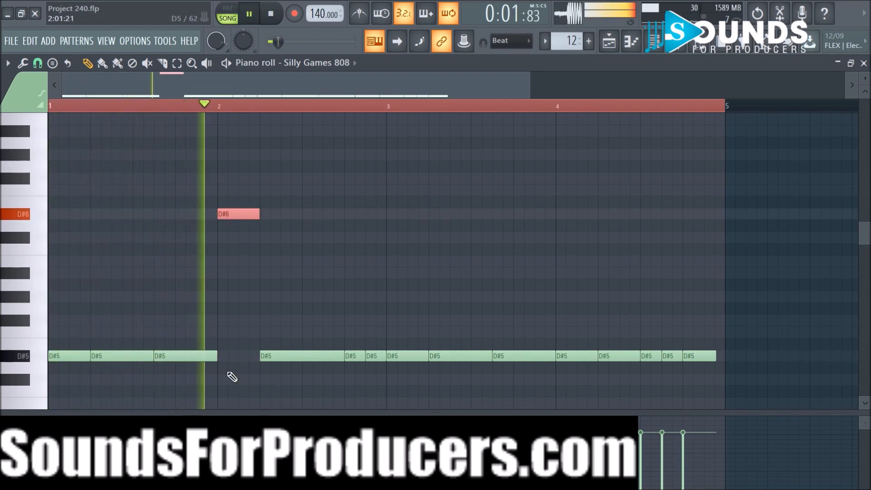
{"action": "key", "text": "space"}
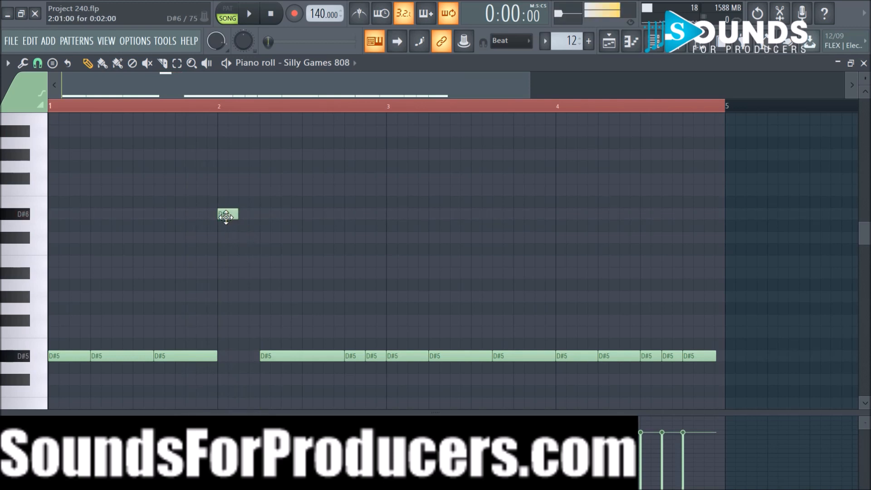
{"action": "key", "text": "space"}
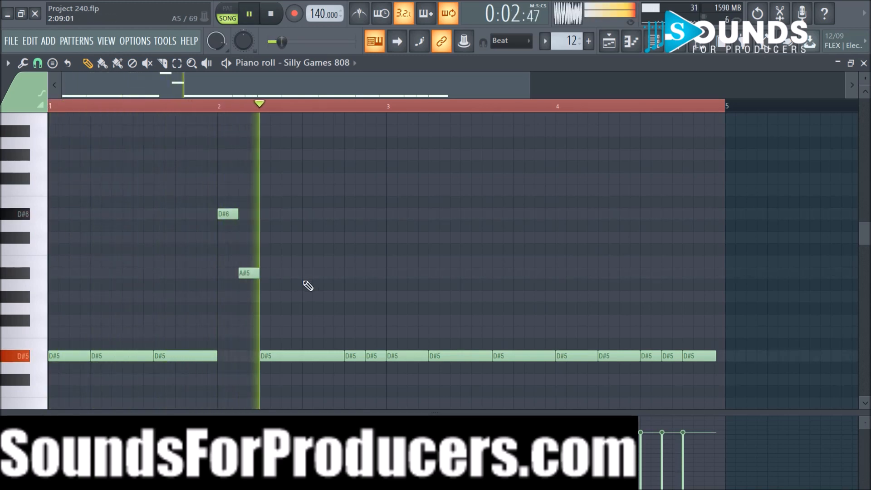
{"action": "key", "text": "space"}
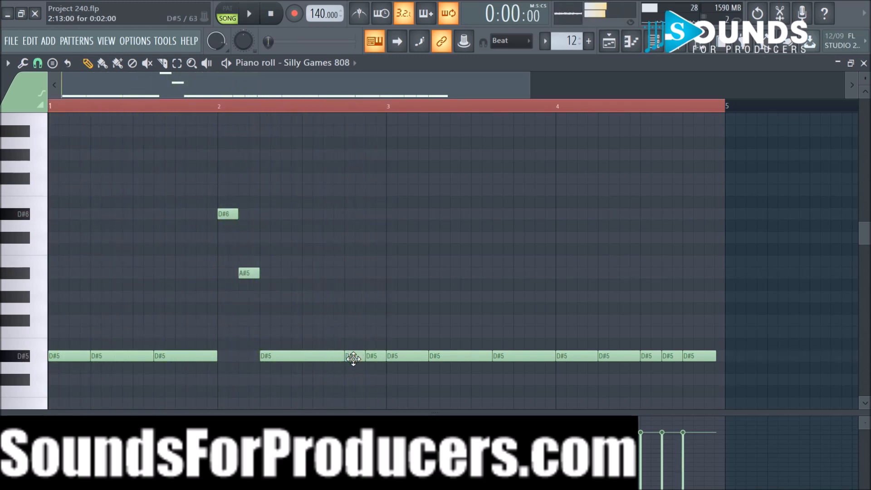
Try the first short note near the end of bar 2 on F5 in playback and settle it on E5
{"action": "left_click_drag", "start_coordinate": [353, 358], "coordinate": [353, 333]}
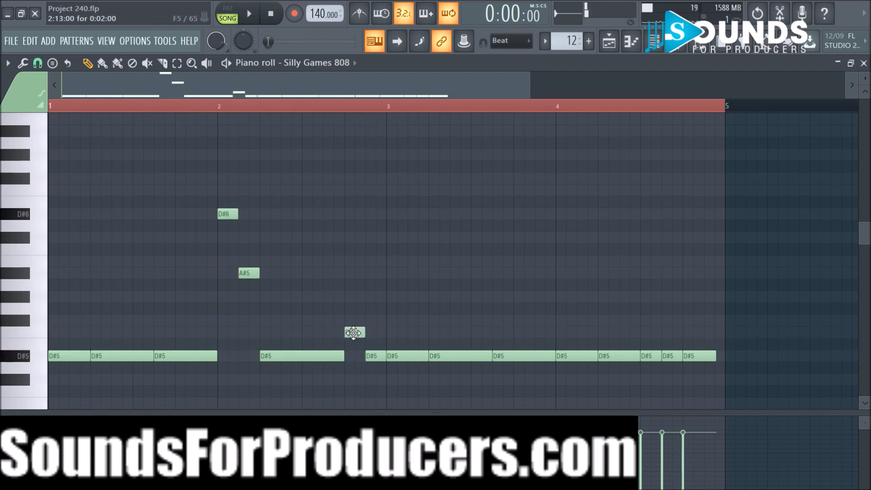
{"action": "key", "text": "space"}
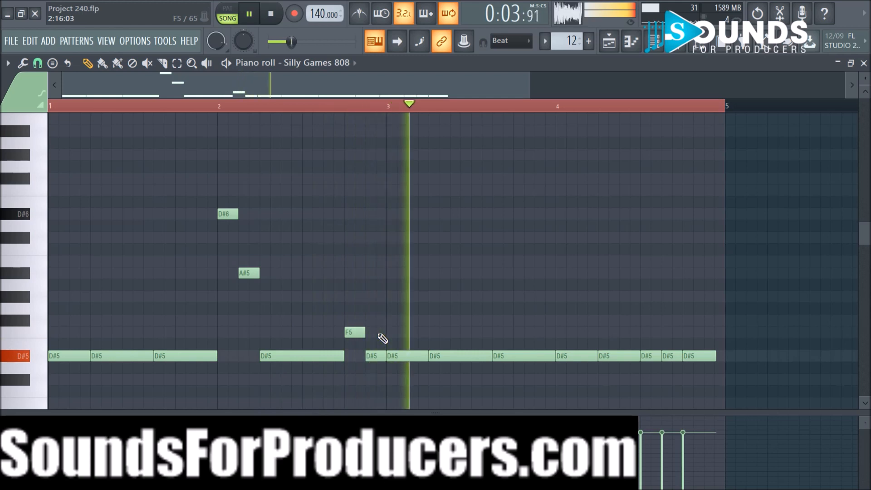
{"action": "key", "text": "space"}
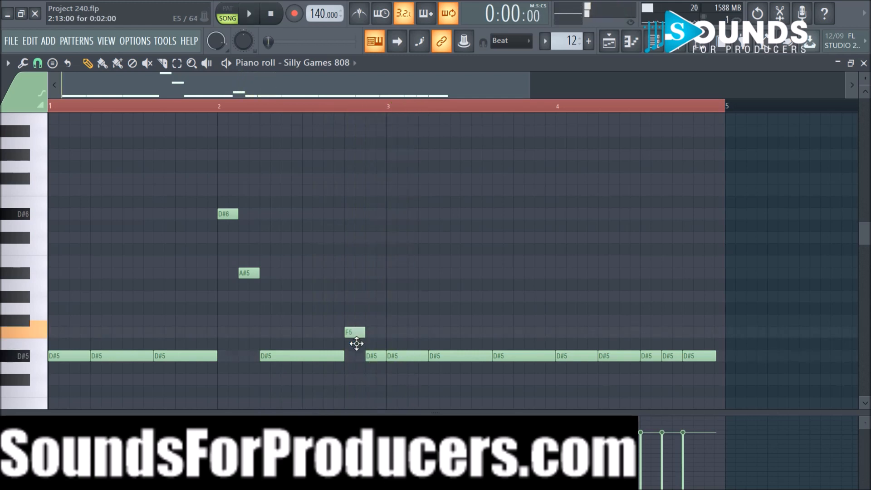
{"action": "left_click_drag", "start_coordinate": [357, 343], "coordinate": [357, 347]}
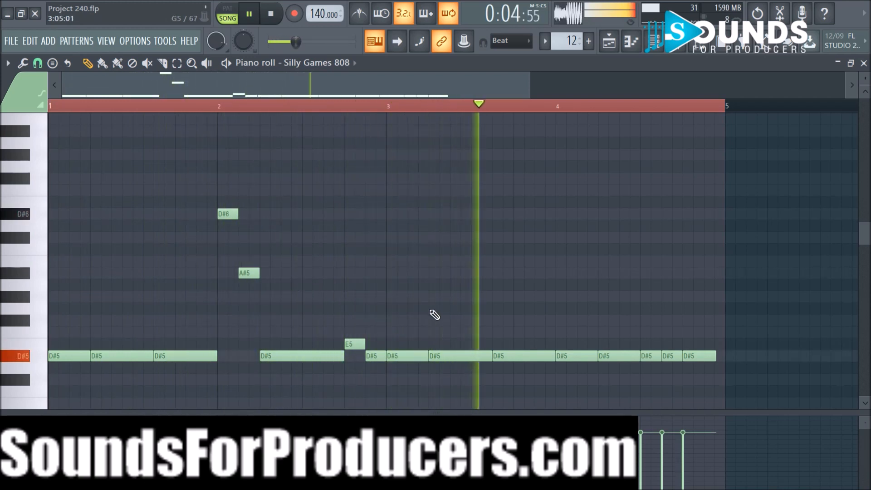
{"action": "key", "text": "space"}
Lower the first note of bar 4 and the short note at step 9 of that bar to C#5, checking with playback
{"action": "mouse_move", "coordinate": [564, 357]}
{"action": "left_mouse_down"}
{"action": "mouse_move", "coordinate": [562, 393]}
{"action": "mouse_move", "coordinate": [564, 374]}
{"action": "left_mouse_up"}
{"action": "key", "text": "space"}
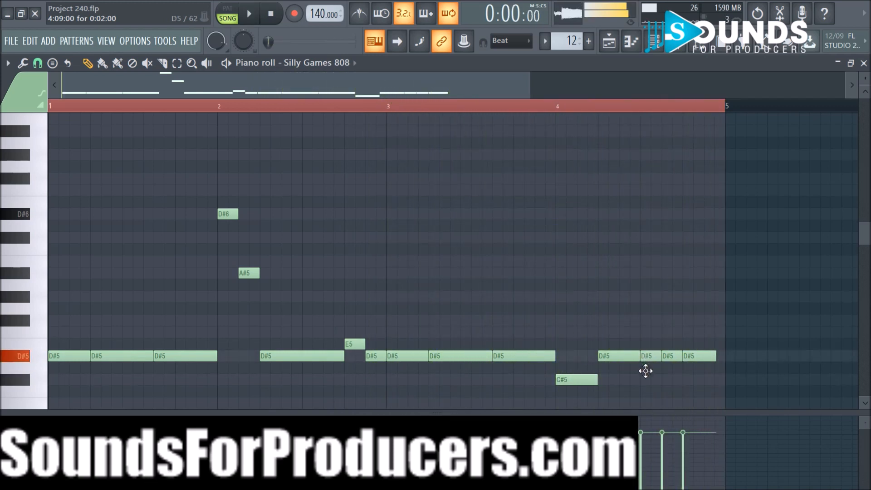
{"action": "key", "text": "space"}
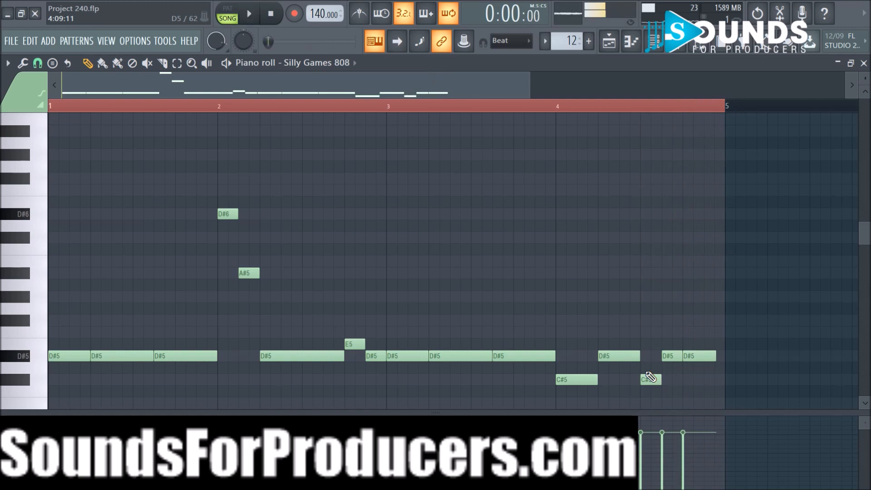
Transpose the whole Silly Games 808 melody down several octaves and listen to it with the song
{"action": "key", "text": "ctrl+a"}
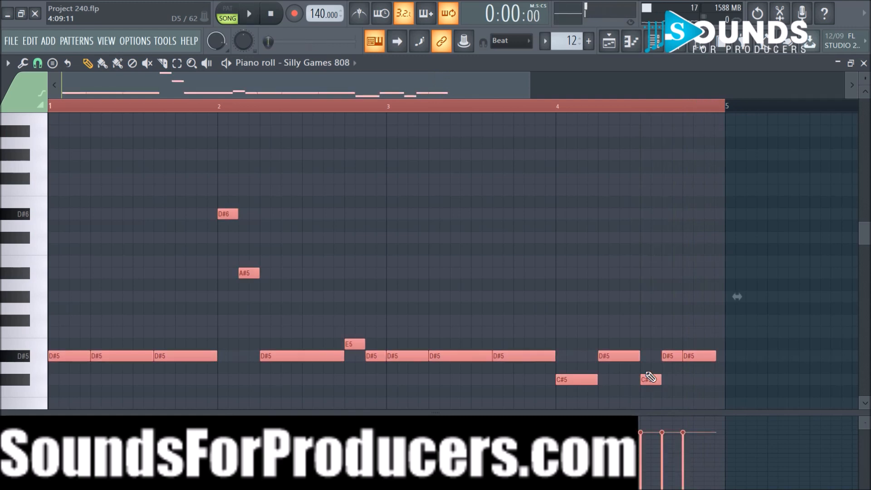
{"action": "key", "text": "Delete"}
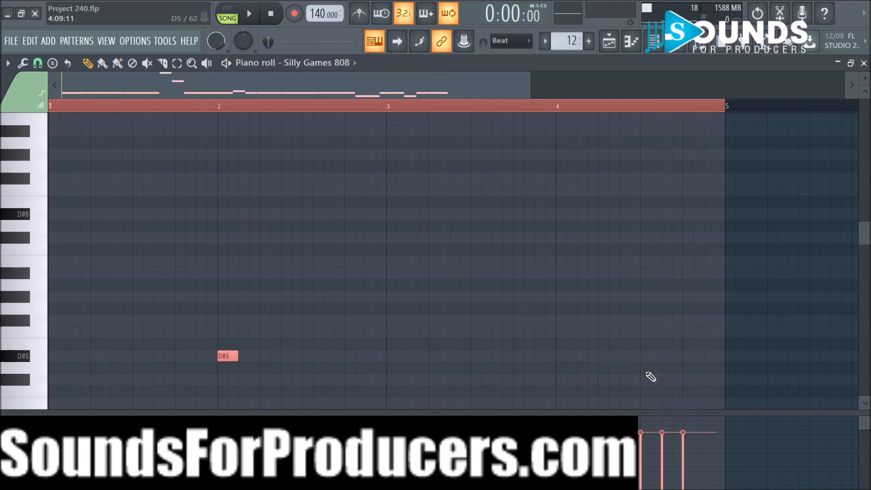
{"action": "key", "text": "space"}
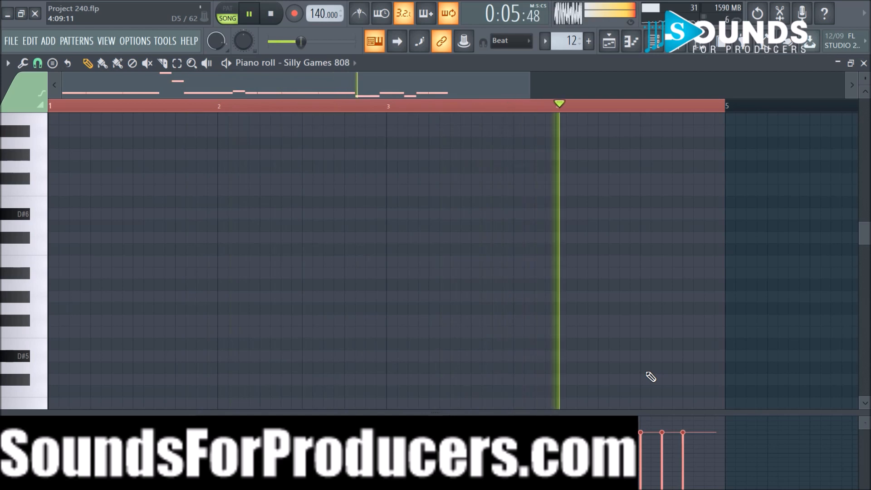
{"action": "scroll", "coordinate": [553, 258], "scroll_direction": "down", "scroll_amount": 4}
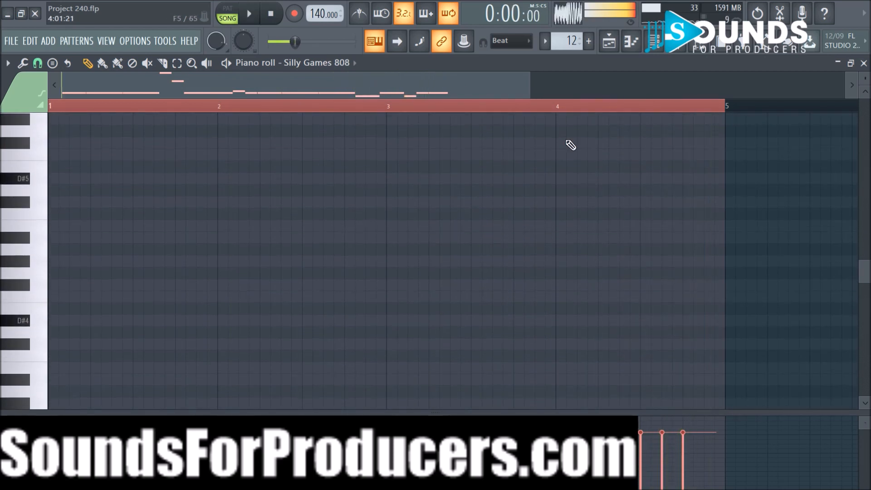
Route the Silly Games 808 channel to mixer track 9 and rename that track 808
{"action": "left_click", "coordinate": [653, 41]}
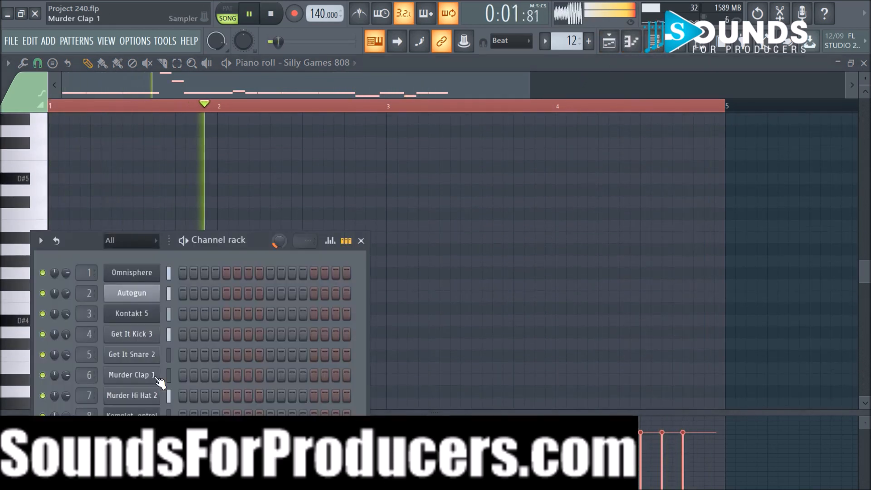
{"action": "key", "text": "space"}
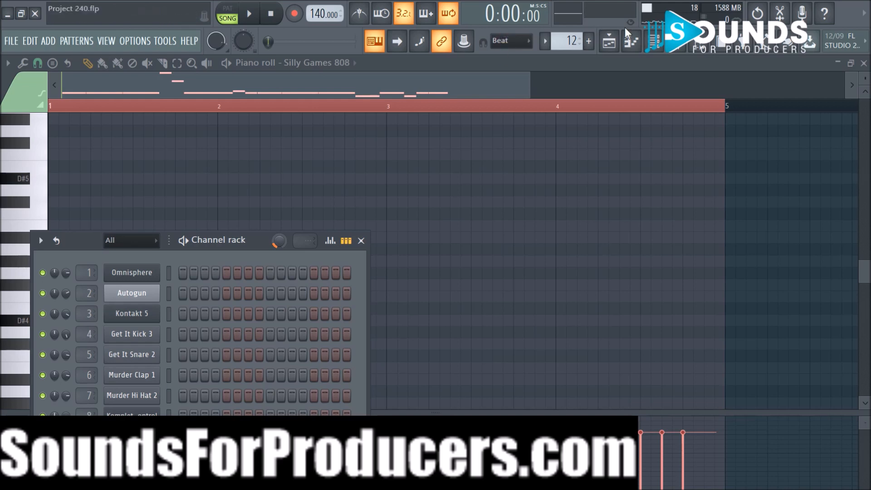
{"action": "key", "text": "F9"}
{"action": "right_click", "coordinate": [319, 183]}
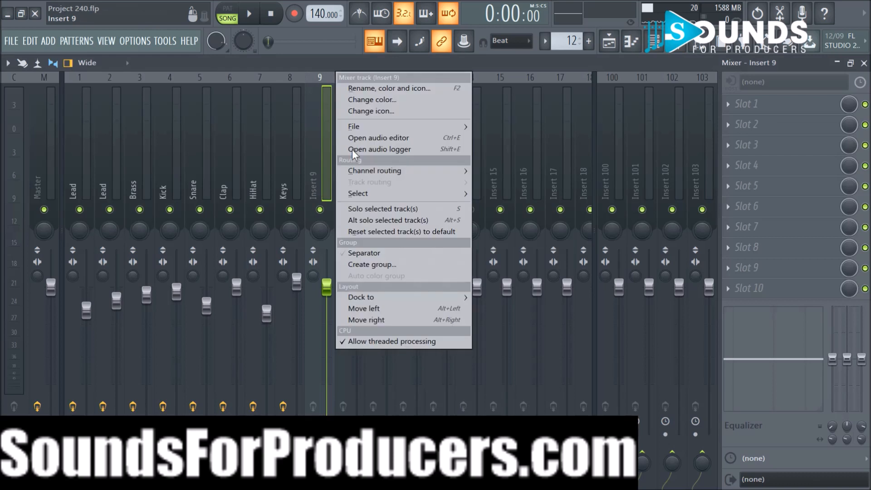
{"action": "left_click", "coordinate": [368, 88]}
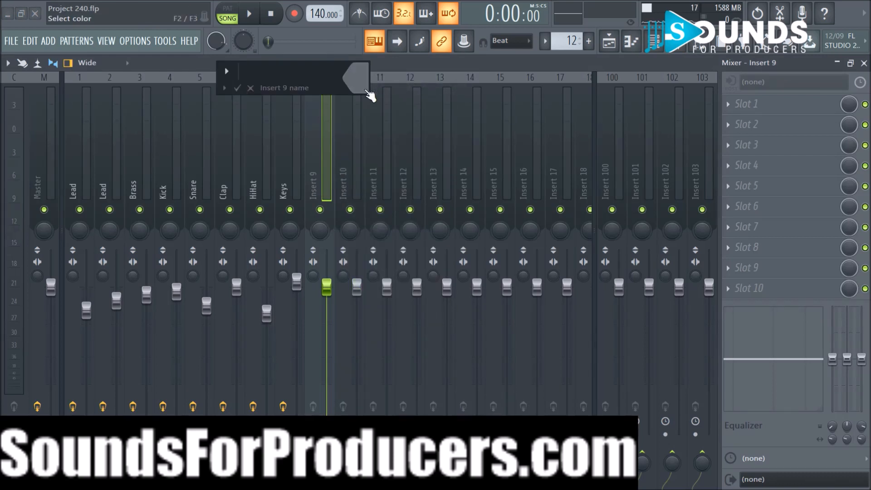
{"action": "type", "text": "808"}
{"action": "key", "text": "Return"}
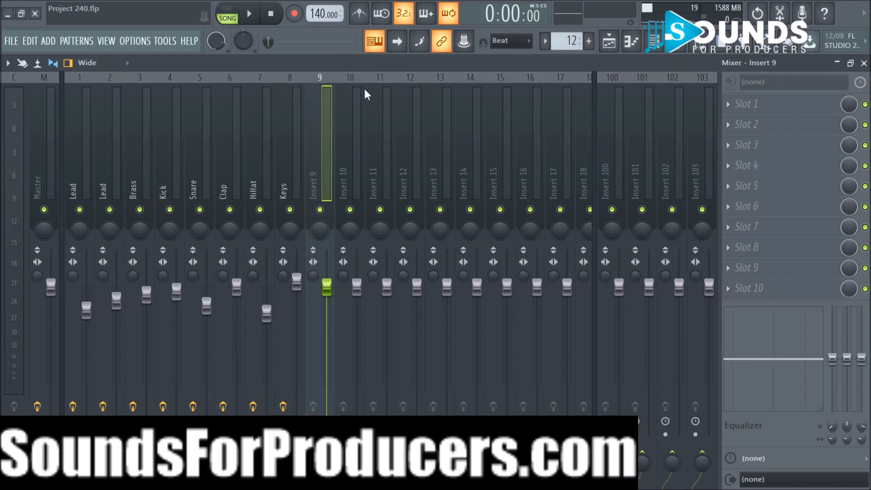
With the song playing, load Fruity Parametric EQ in the 808 track's first effect slot, then swap it for Fruity Parametric EQ 2
{"action": "key", "text": "space"}
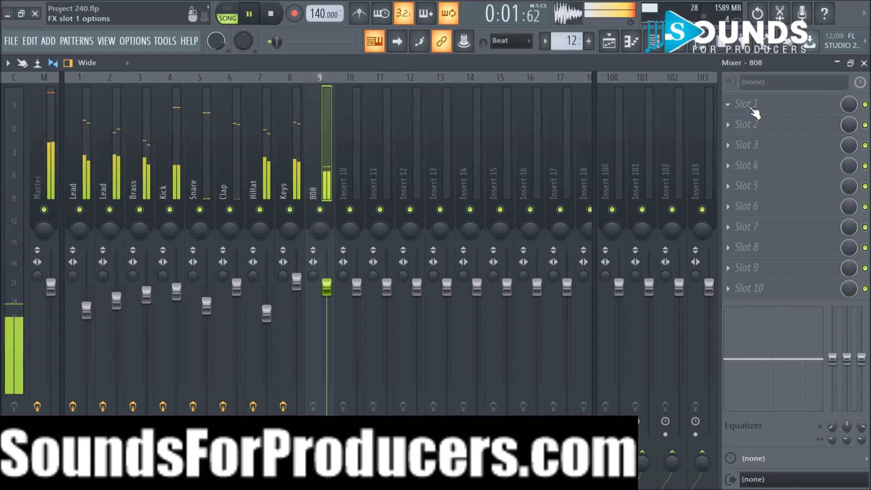
{"action": "left_click", "coordinate": [729, 106]}
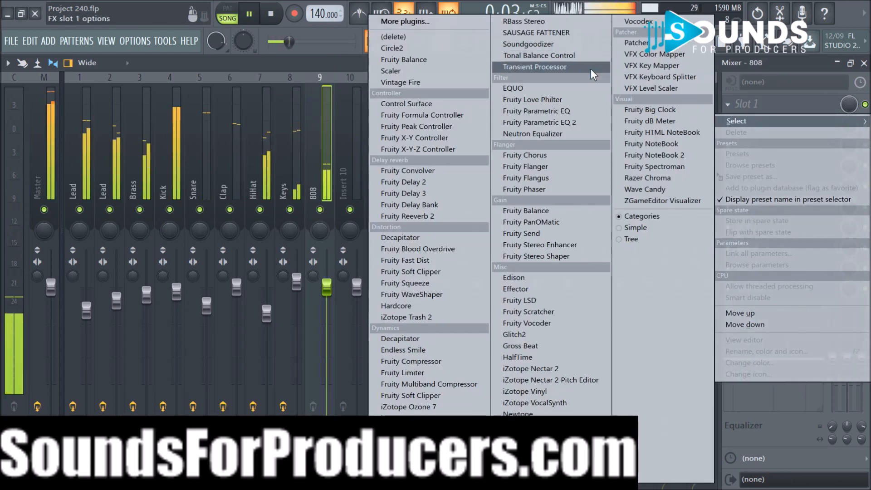
{"action": "left_click", "coordinate": [575, 112]}
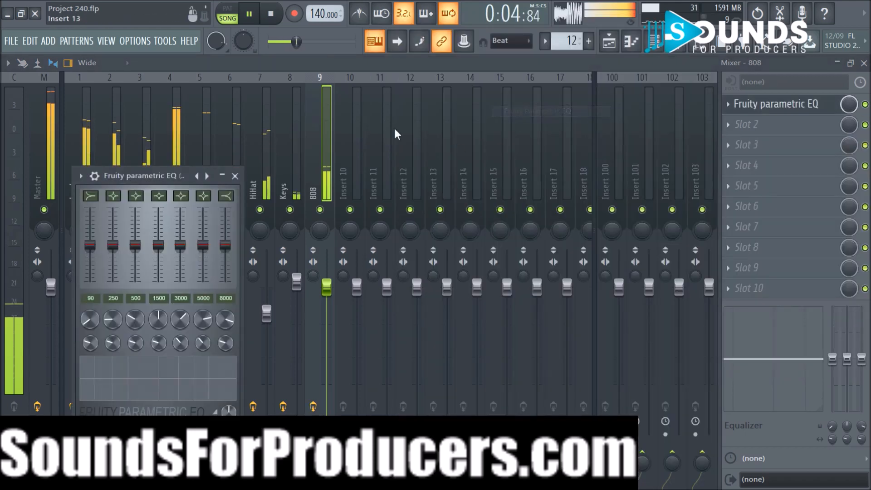
{"action": "left_click", "coordinate": [235, 176]}
{"action": "left_click", "coordinate": [731, 108]}
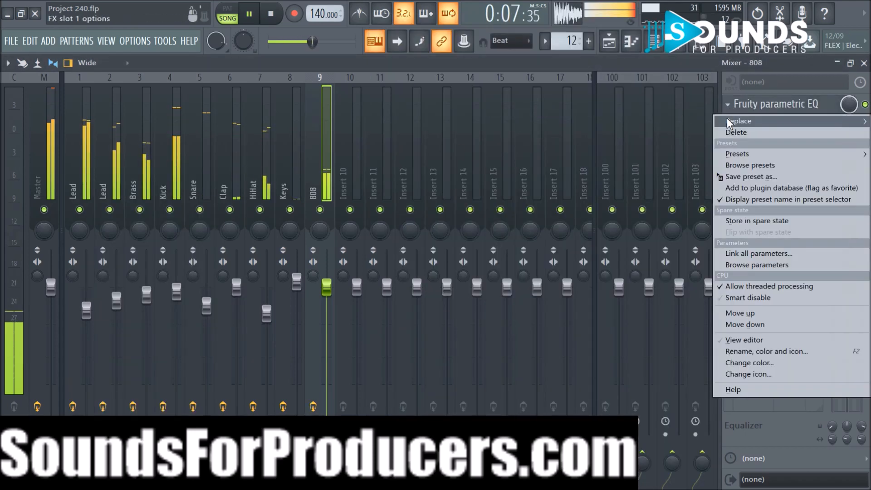
{"action": "mouse_move", "coordinate": [734, 120]}
{"action": "left_click", "coordinate": [589, 126]}
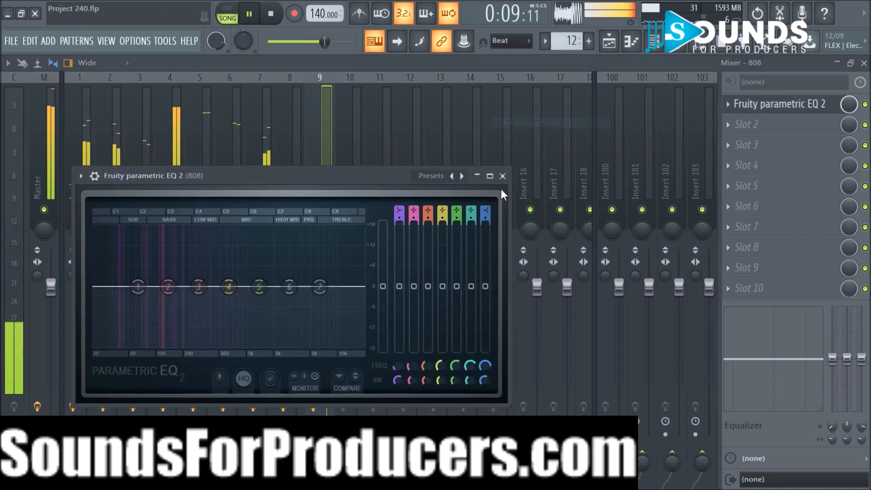
Shape the 808's EQ with band 7 cut by 18 dB at the highs and band 1 boosted about 13 dB at the lows
{"action": "left_click_drag", "start_coordinate": [319, 286], "coordinate": [262, 346]}
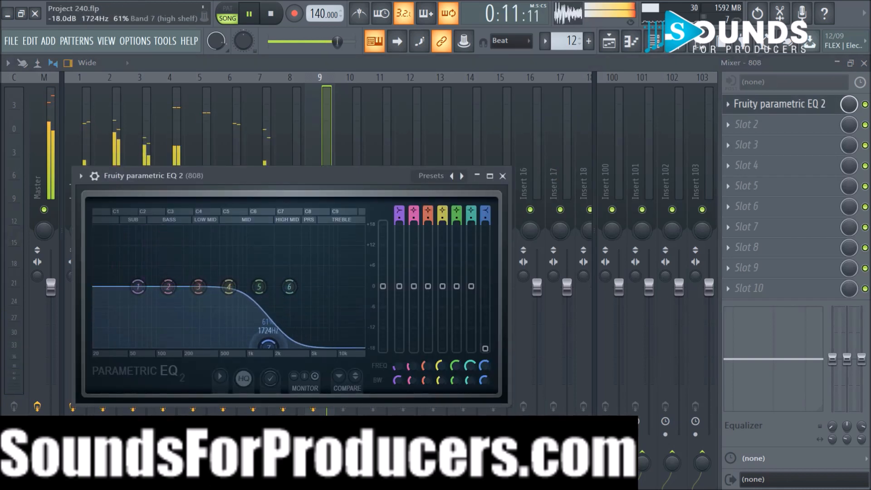
{"action": "left_click_drag", "start_coordinate": [137, 286], "coordinate": [199, 248]}
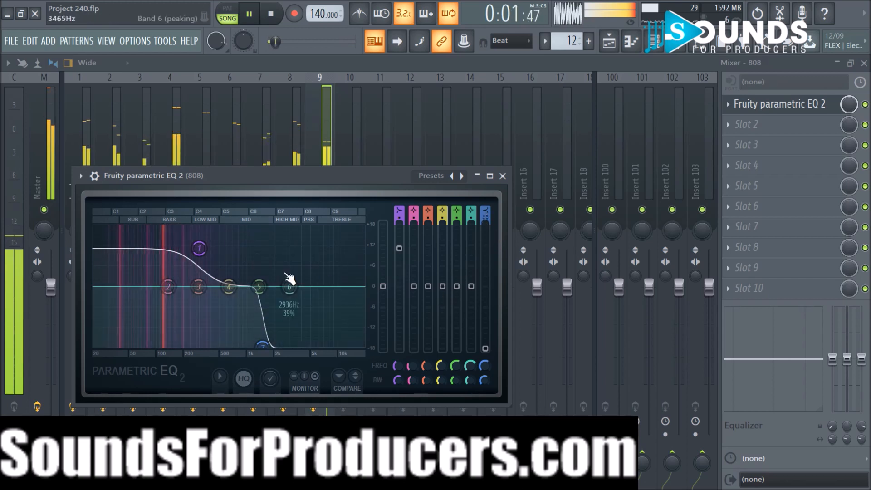
{"action": "left_click_drag", "start_coordinate": [206, 250], "coordinate": [231, 241]}
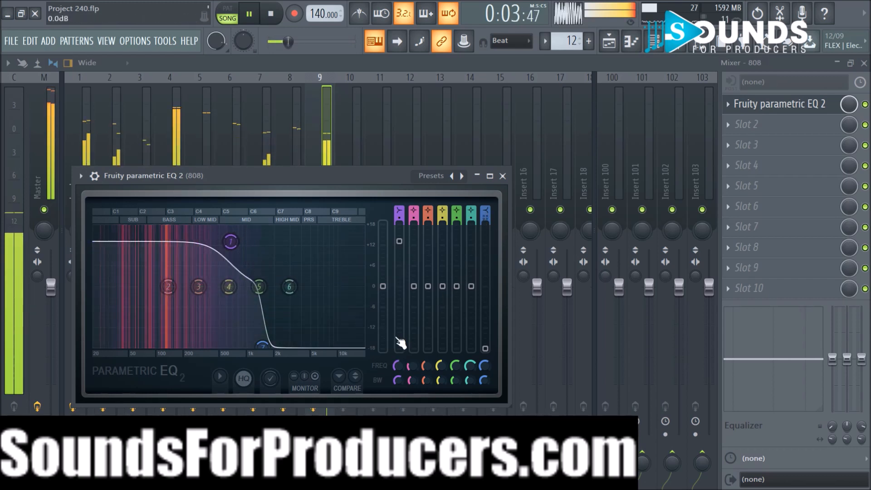
{"action": "left_click_drag", "start_coordinate": [483, 366], "coordinate": [484, 373]}
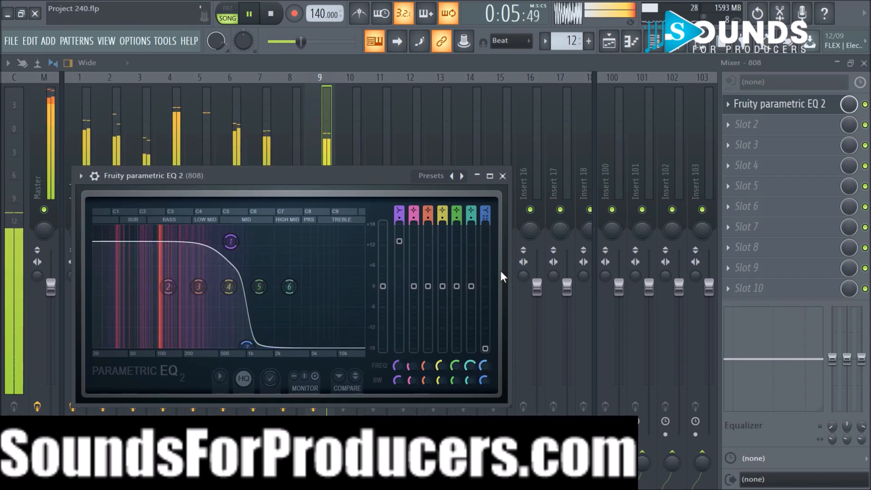
{"action": "left_click", "coordinate": [503, 175]}
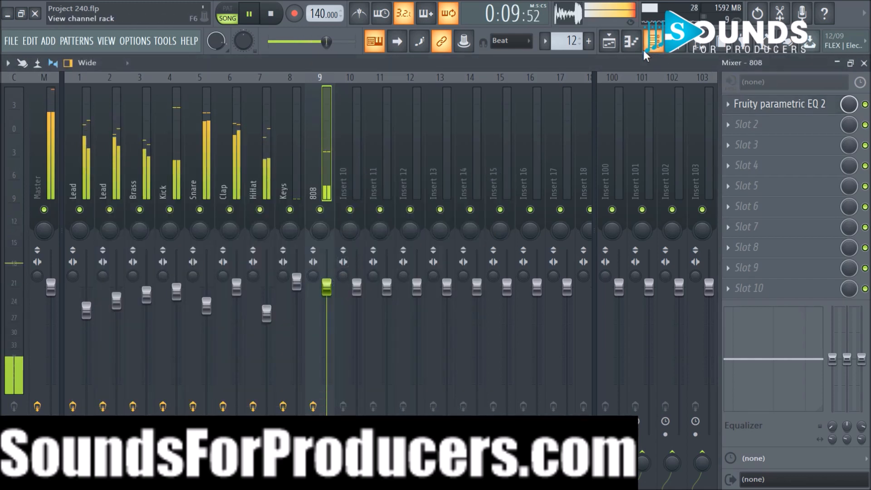
Nudge the 808 EQ's band 1 boost slightly higher, then look over the playlist and return to the mixer
{"action": "left_click", "coordinate": [750, 104]}
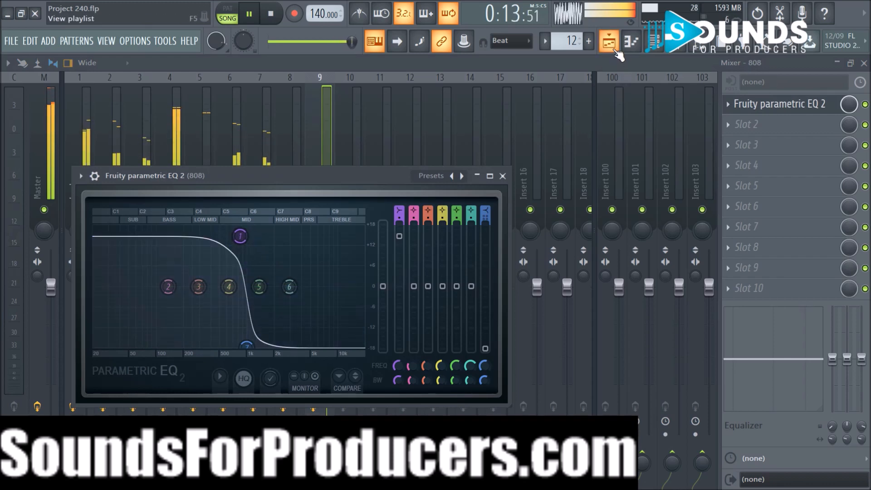
{"action": "left_click", "coordinate": [615, 49]}
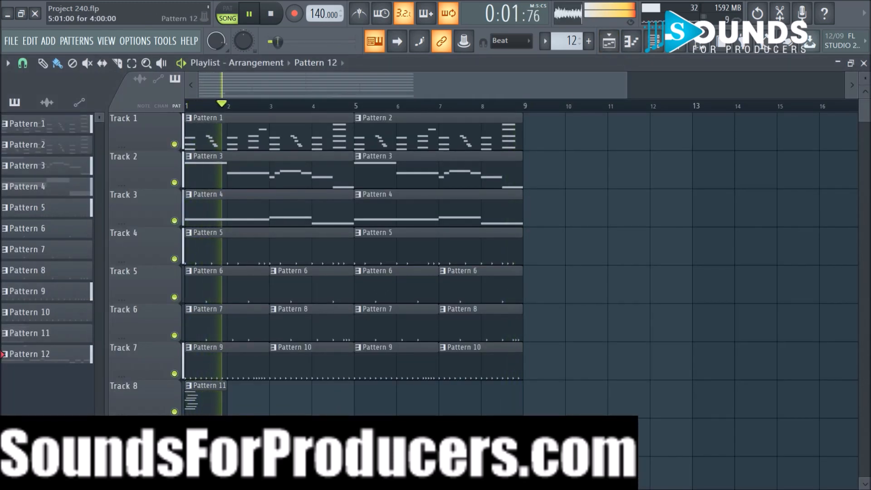
{"action": "left_click", "coordinate": [676, 53]}
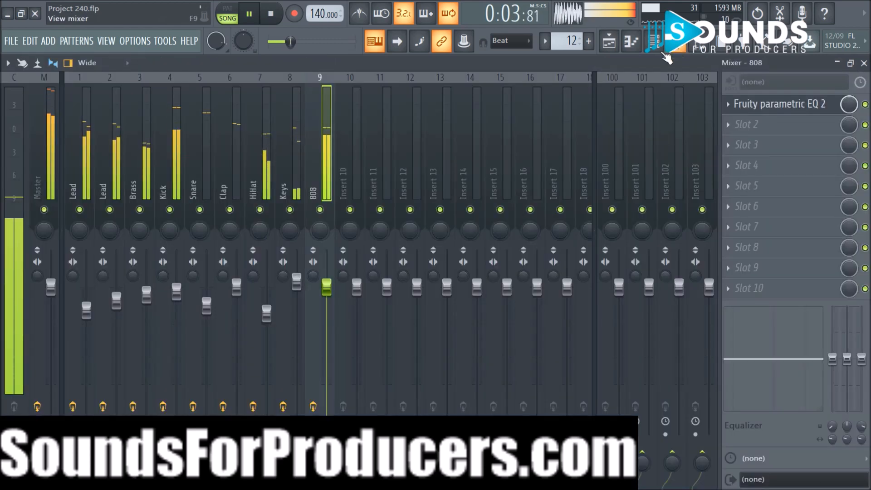
Load RBass Stereo in the 808 track's second effect slot and recall the Parker Bass Thump preset
{"action": "left_click", "coordinate": [745, 124]}
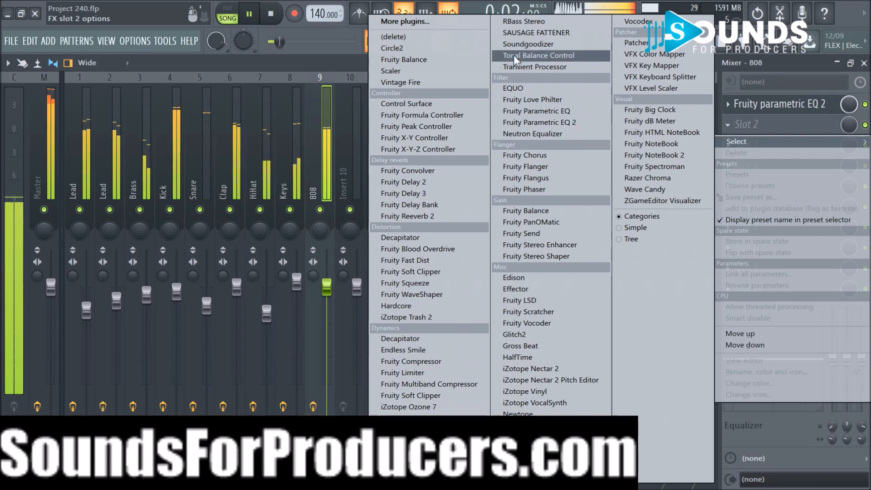
{"action": "left_click", "coordinate": [519, 25]}
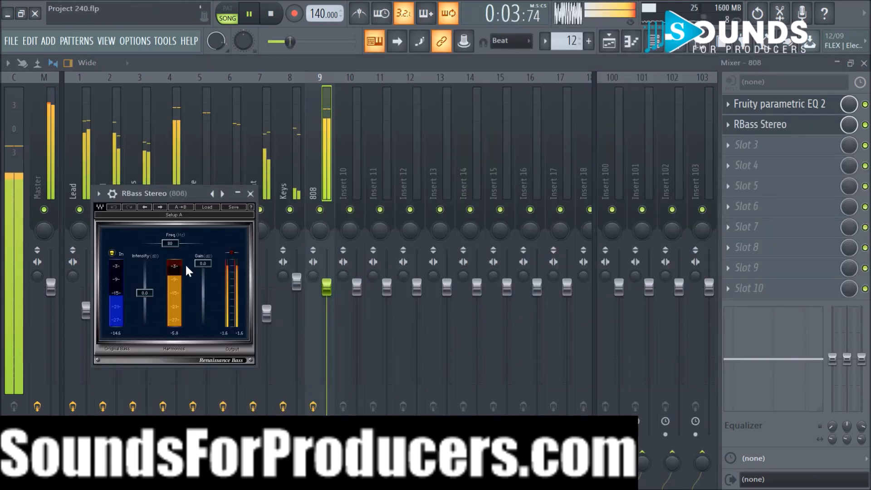
{"action": "right_click", "coordinate": [223, 194]}
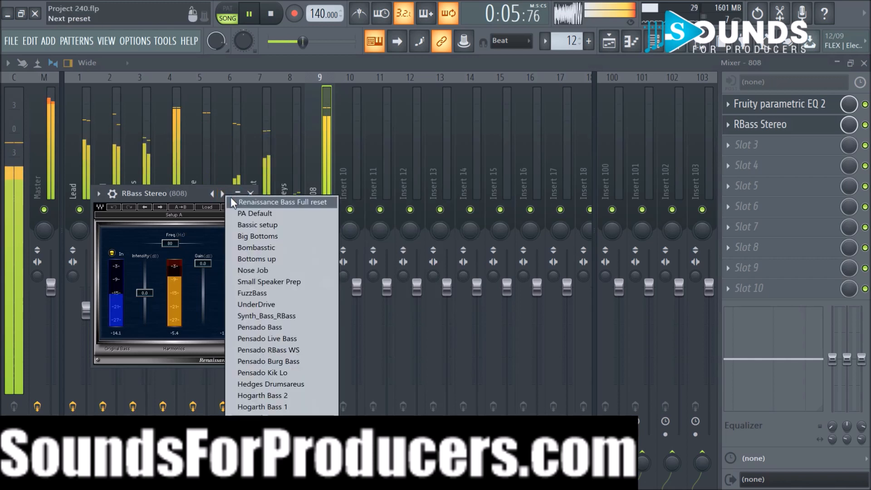
{"action": "left_click", "coordinate": [252, 236]}
Adjust the RBass intensity and try several bass frequencies during playback, settling on 113 Hz
{"action": "mouse_move", "coordinate": [180, 246]}
{"action": "left_mouse_down"}
{"action": "mouse_move", "coordinate": [180, 238]}
{"action": "mouse_move", "coordinate": [181, 260]}
{"action": "mouse_move", "coordinate": [180, 250]}
{"action": "left_mouse_up"}
{"action": "left_click_drag", "start_coordinate": [145, 301], "coordinate": [145, 288]}
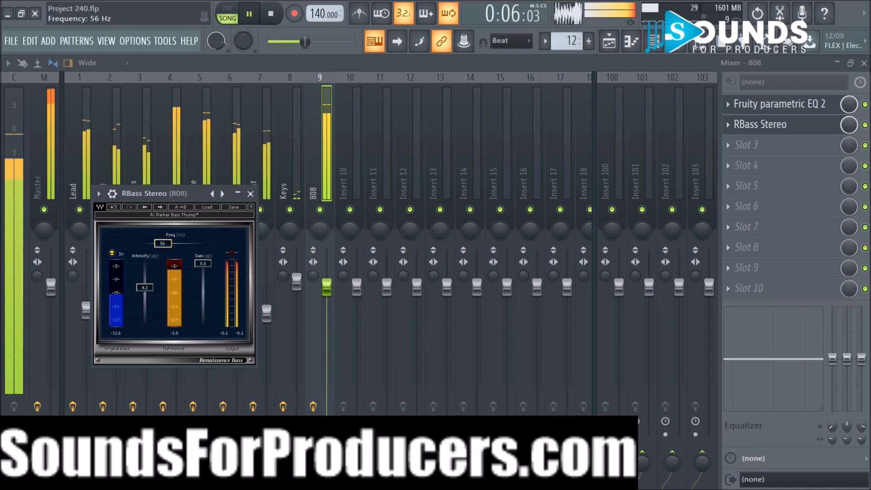
{"action": "left_click_drag", "start_coordinate": [162, 243], "coordinate": [154, 243]}
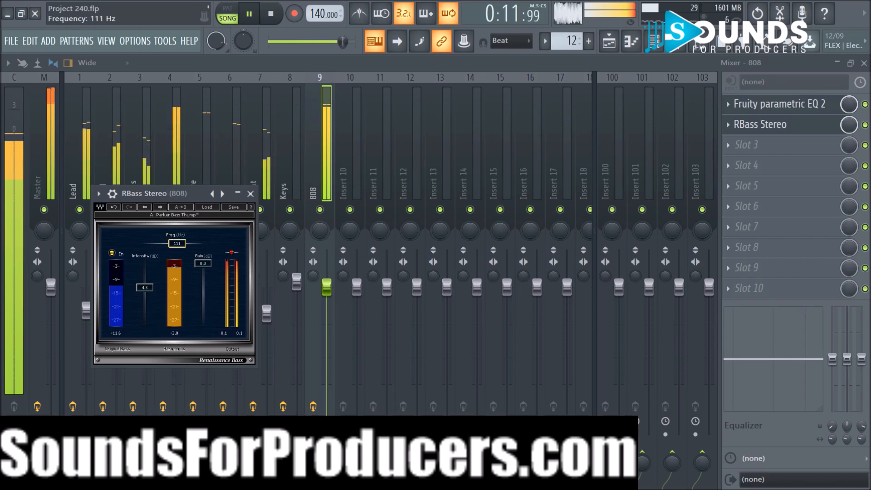
{"action": "left_click_drag", "start_coordinate": [177, 243], "coordinate": [181, 243]}
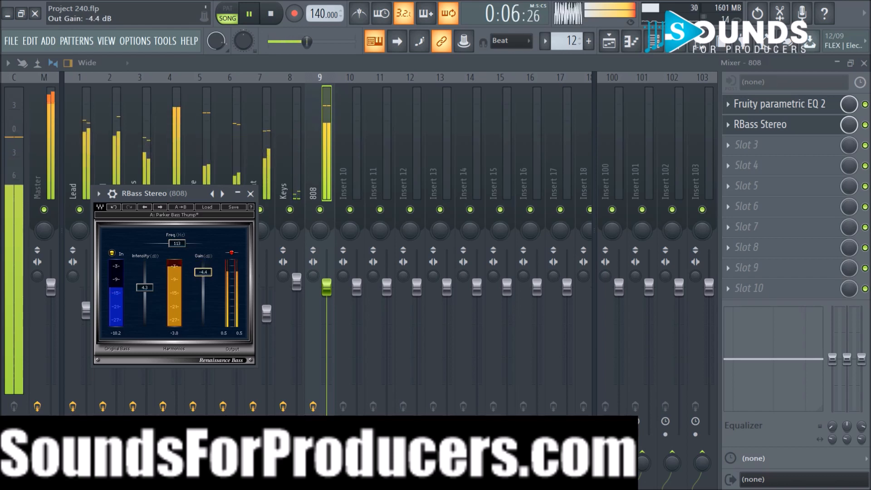
Set the RBass intensity to 8.5 dB and its output gain to -5.6 dB, then close the plugin
{"action": "left_click_drag", "start_coordinate": [203, 270], "coordinate": [202, 280]}
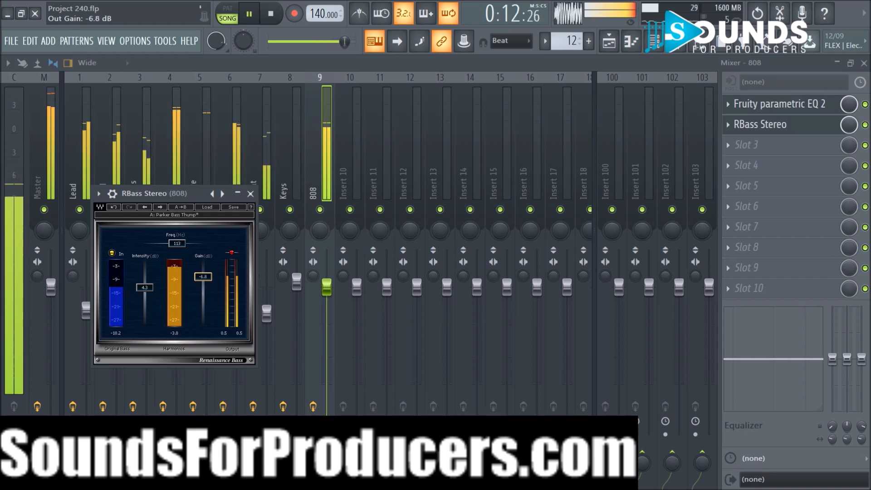
{"action": "left_click_drag", "start_coordinate": [143, 290], "coordinate": [145, 282]}
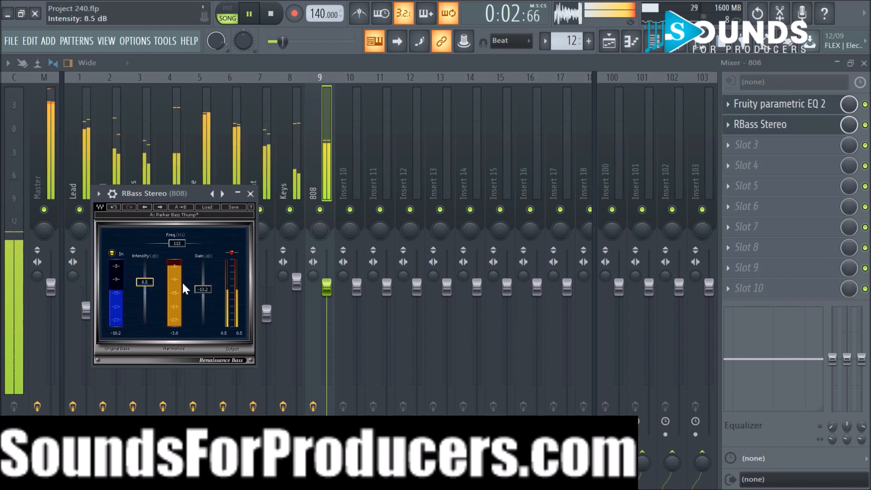
{"action": "left_click_drag", "start_coordinate": [202, 289], "coordinate": [203, 273]}
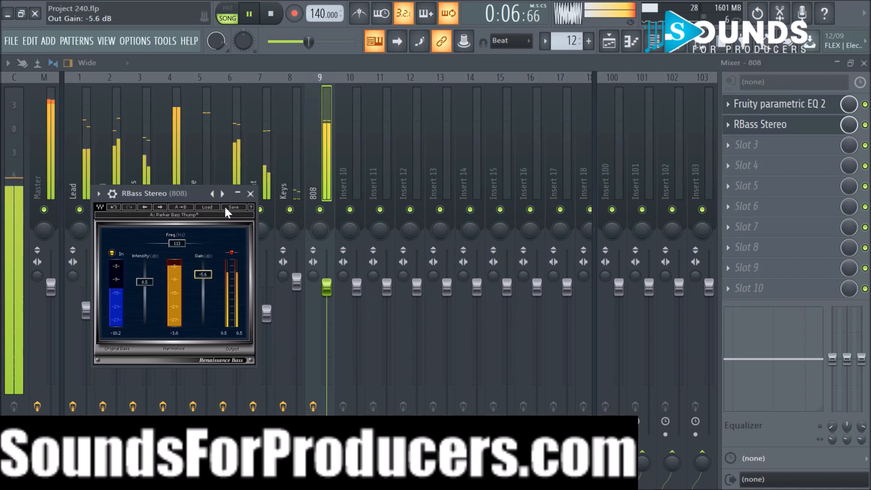
{"action": "left_click", "coordinate": [250, 193]}
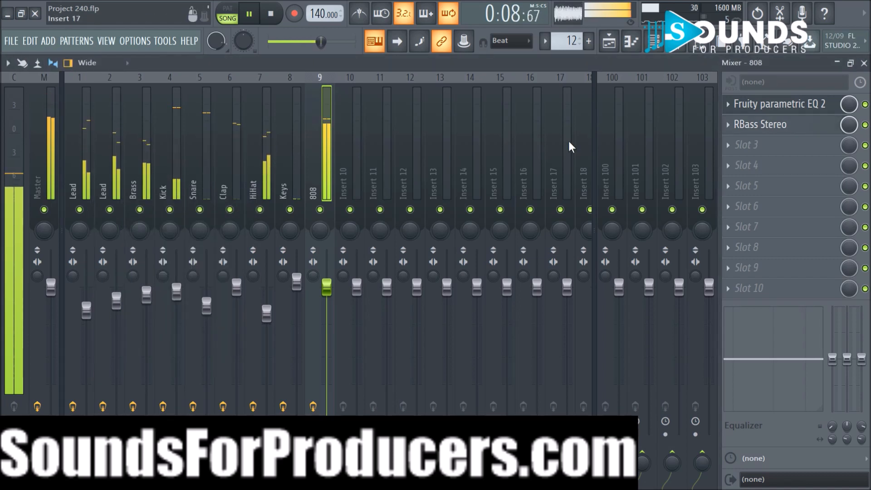
Try SAUSAGE FATTENER in the 808 track's third effect slot with color at 100% and fatness at 9%
{"action": "left_click", "coordinate": [727, 144]}
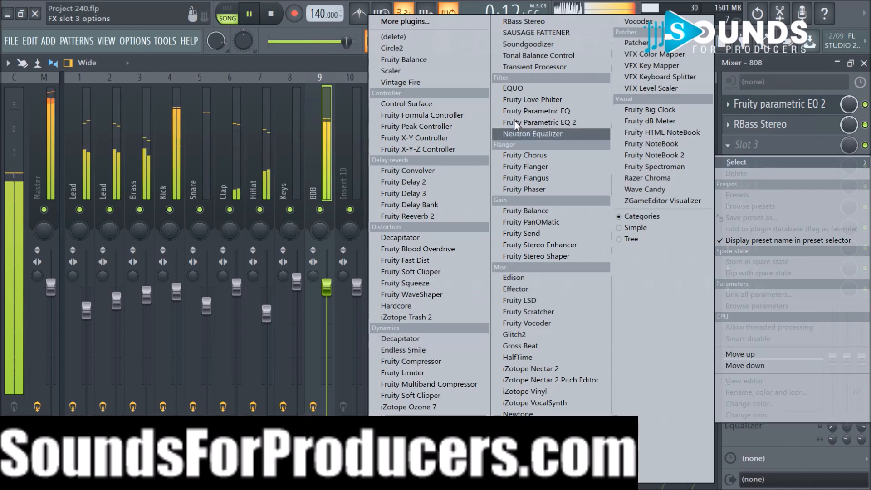
{"action": "left_click", "coordinate": [530, 33]}
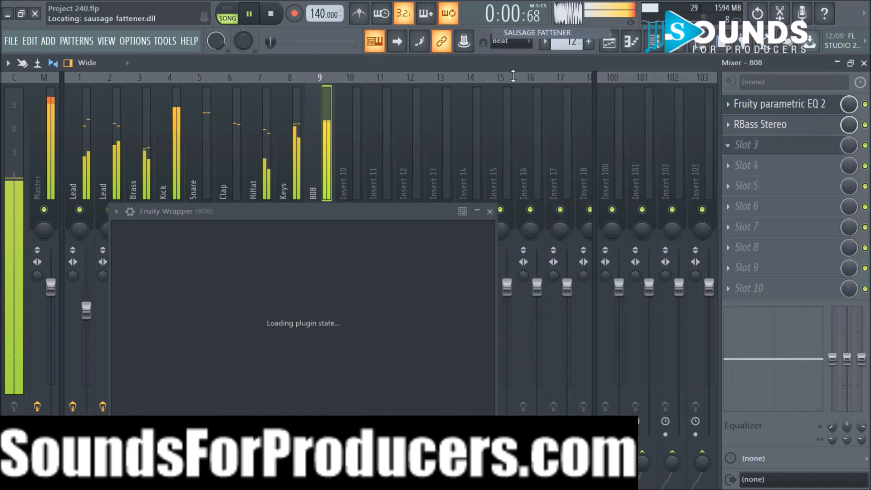
{"action": "left_click_drag", "start_coordinate": [352, 209], "coordinate": [337, 210]}
{"action": "left_click_drag", "start_coordinate": [349, 295], "coordinate": [362, 354]}
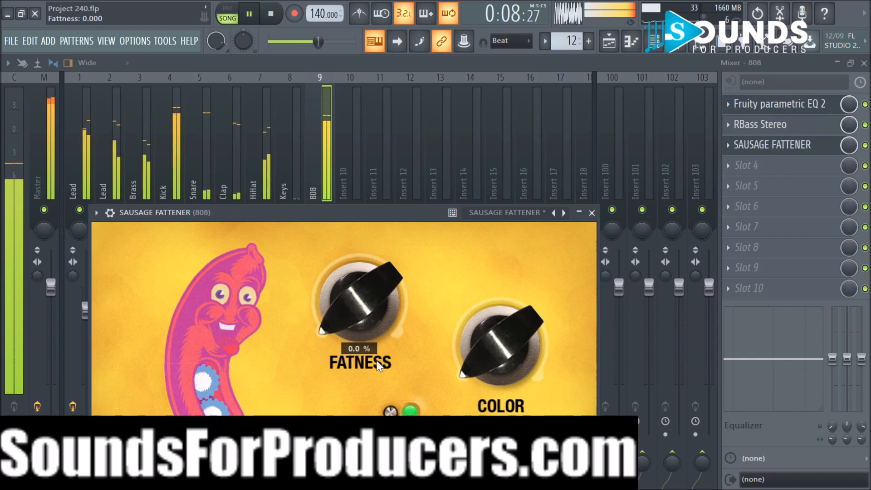
{"action": "left_click_drag", "start_coordinate": [472, 361], "coordinate": [471, 318]}
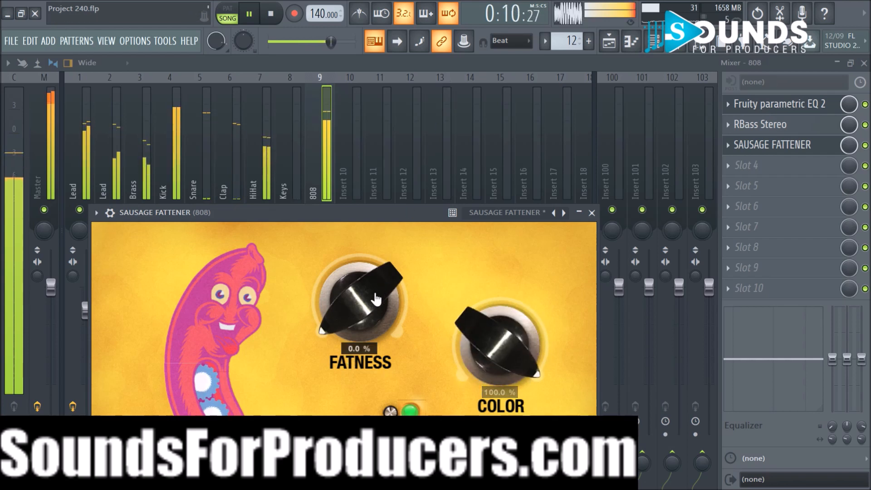
{"action": "scroll", "coordinate": [358, 306], "scroll_direction": "up", "scroll_amount": 3}
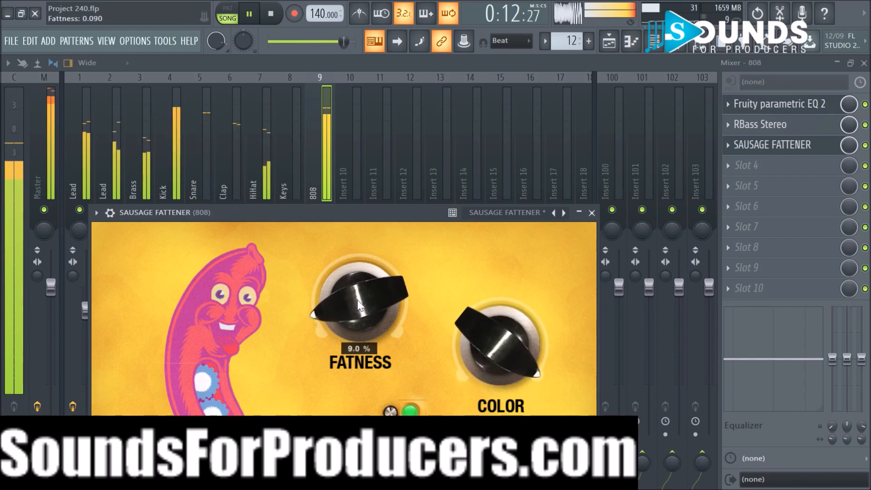
Try lower color amounts such as 81% and 25% with fatness between 0% and 10%, then close SAUSAGE FATTENER
{"action": "mouse_move", "coordinate": [472, 330]}
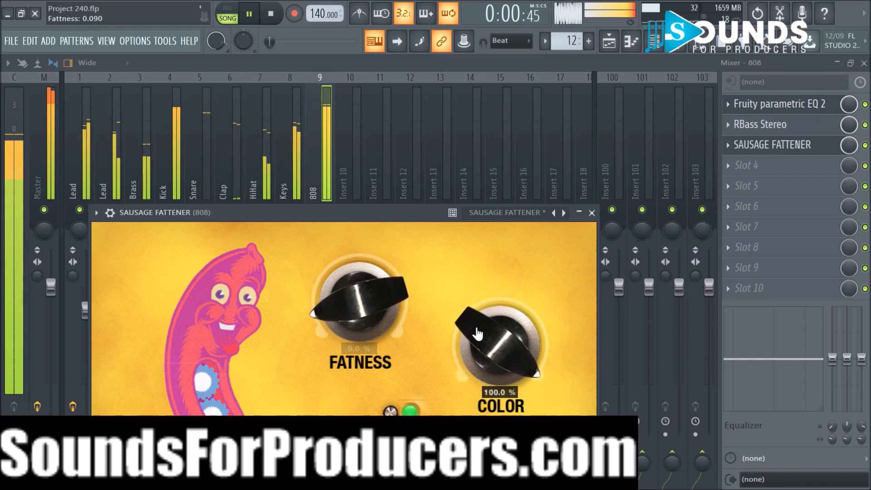
{"action": "scroll", "coordinate": [476, 321], "scroll_direction": "down", "scroll_amount": 6}
{"action": "scroll", "coordinate": [399, 363], "scroll_direction": "up", "scroll_amount": 2}
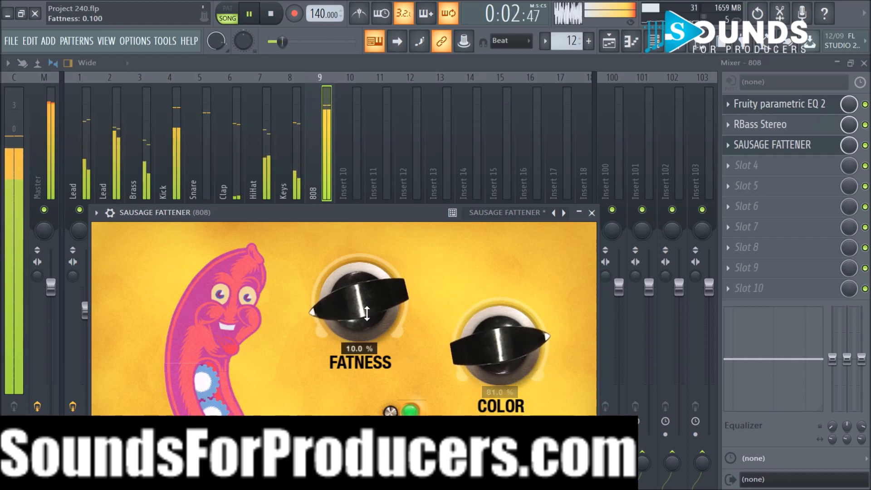
{"action": "scroll", "coordinate": [365, 306], "scroll_direction": "down", "scroll_amount": 4}
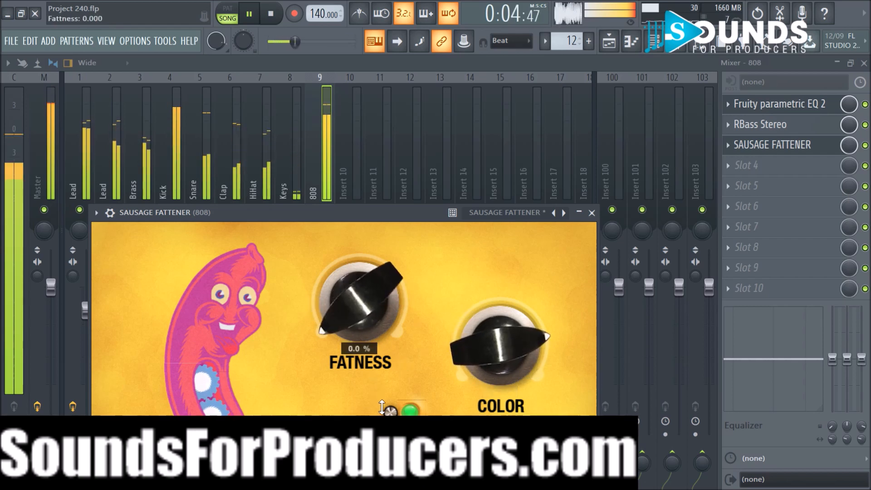
{"action": "scroll", "coordinate": [499, 347], "scroll_direction": "down", "scroll_amount": 10}
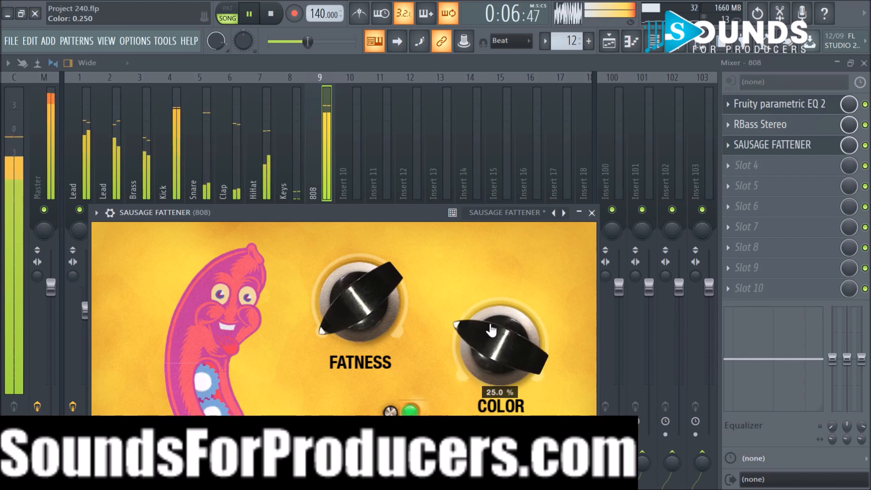
{"action": "scroll", "coordinate": [491, 330], "scroll_direction": "down", "scroll_amount": 5}
{"action": "left_click_drag", "start_coordinate": [329, 368], "coordinate": [343, 290]}
{"action": "left_click", "coordinate": [592, 212]}
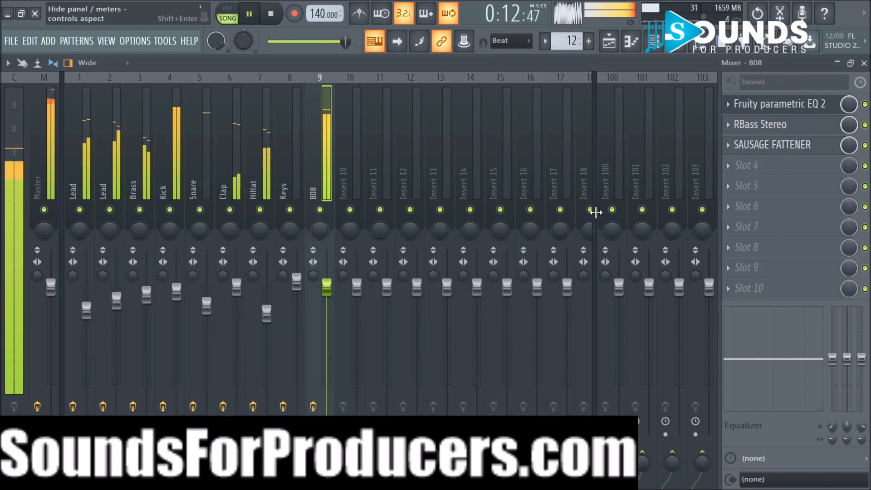
Replace SAUSAGE FATTENER in the 808 track's third effect slot with Soundgoodizer
{"action": "left_click", "coordinate": [728, 144]}
{"action": "mouse_move", "coordinate": [722, 165]}
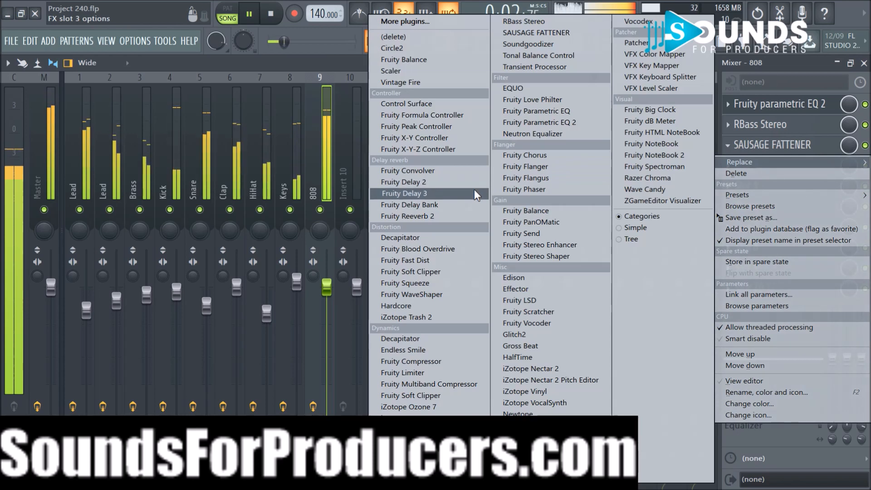
{"action": "left_click", "coordinate": [517, 45]}
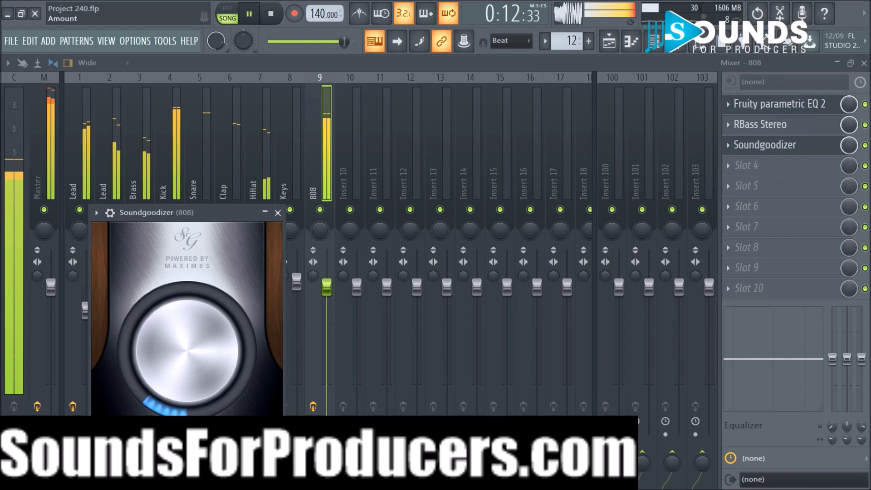
Close Soundgoodizer, send the Kick track to the 808 track, and load Fruity Limiter in the 808's fourth effect slot
{"action": "left_click", "coordinate": [277, 213]}
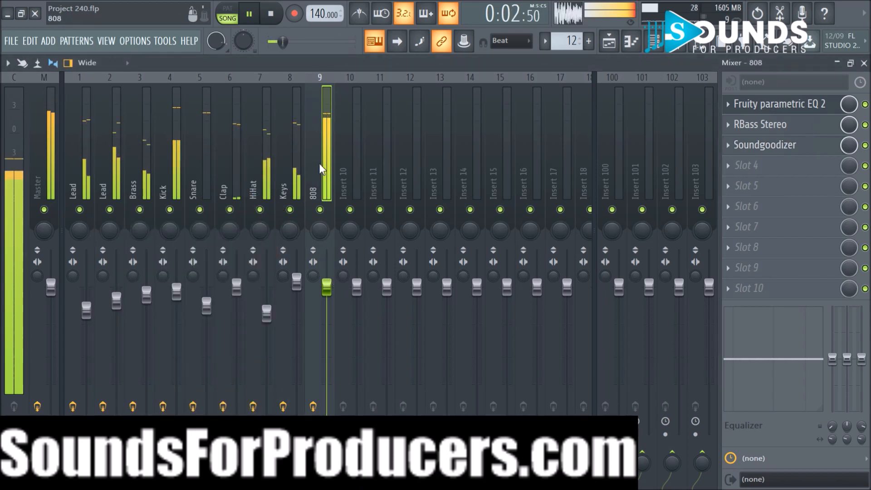
{"action": "left_click", "coordinate": [176, 175]}
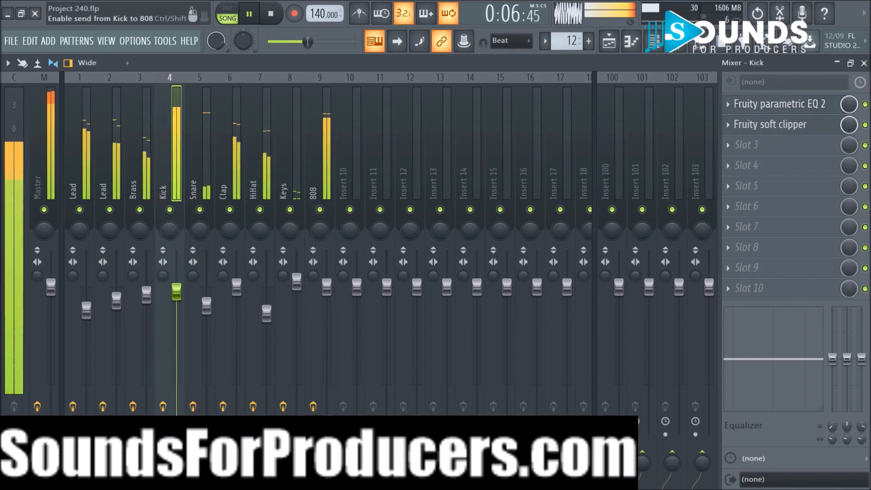
{"action": "left_click", "coordinate": [317, 170]}
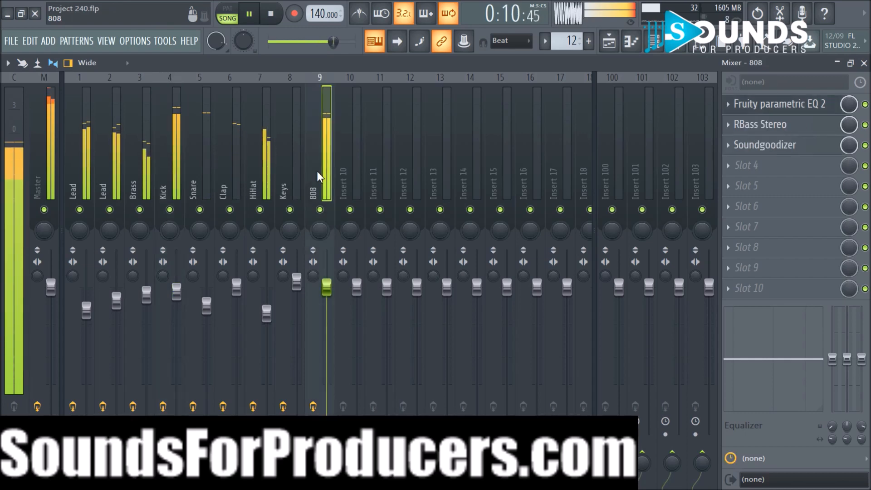
{"action": "left_click", "coordinate": [732, 169]}
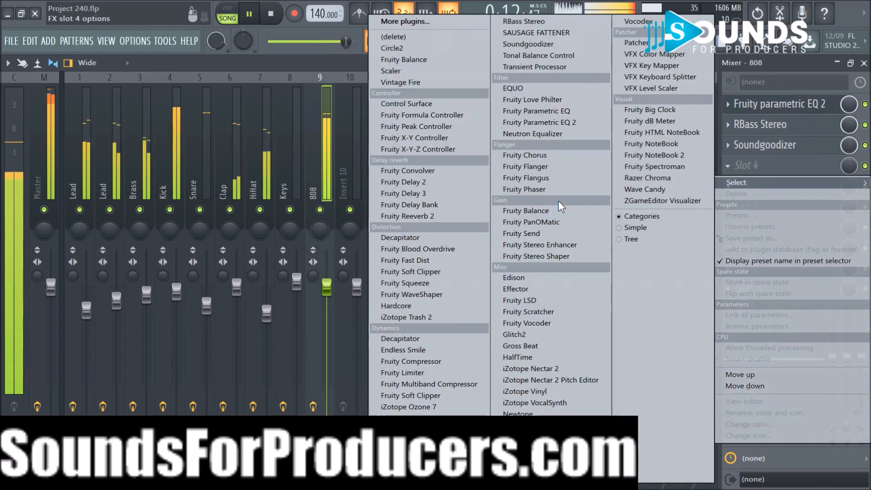
{"action": "left_click", "coordinate": [424, 368]}
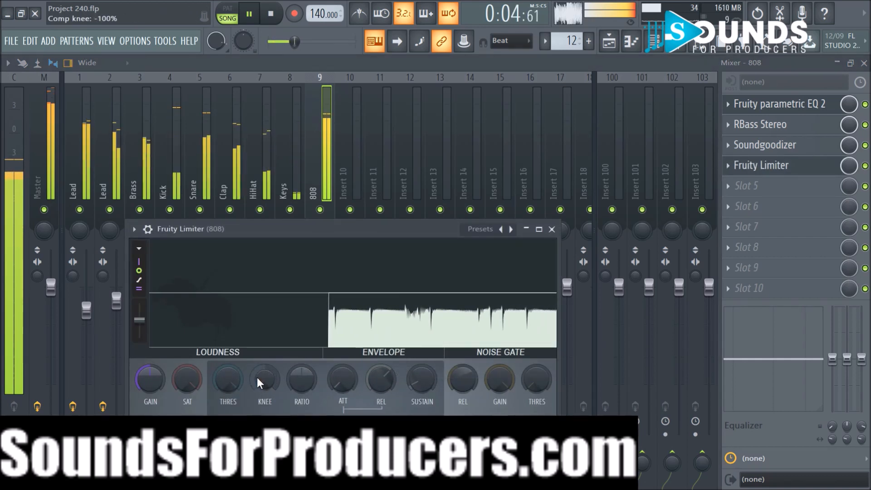
Compress the 808 in Fruity Limiter with a 24.88 ms release and a -15.1 dB threshold, then close the plugin
{"action": "left_click_drag", "start_coordinate": [227, 379], "coordinate": [228, 399]}
{"action": "left_click_drag", "start_coordinate": [380, 379], "coordinate": [381, 390]}
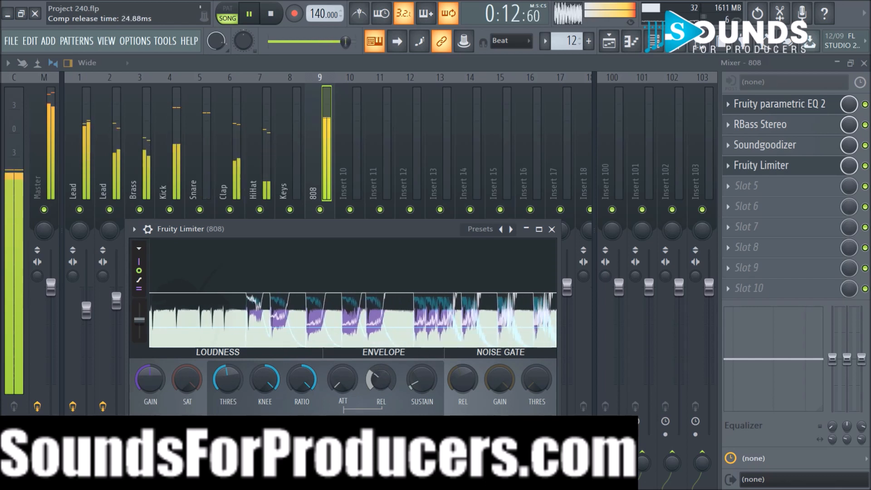
{"action": "left_click_drag", "start_coordinate": [222, 379], "coordinate": [222, 379]}
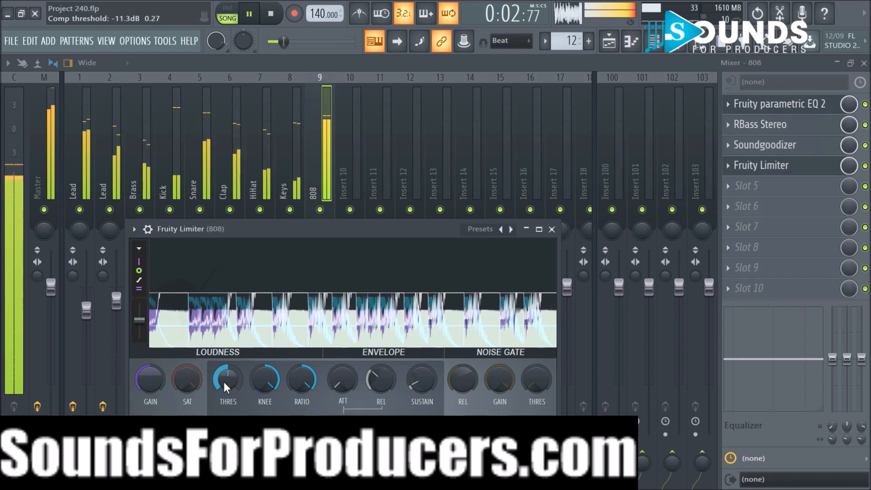
{"action": "scroll", "coordinate": [222, 379], "scroll_direction": "down", "scroll_amount": 3}
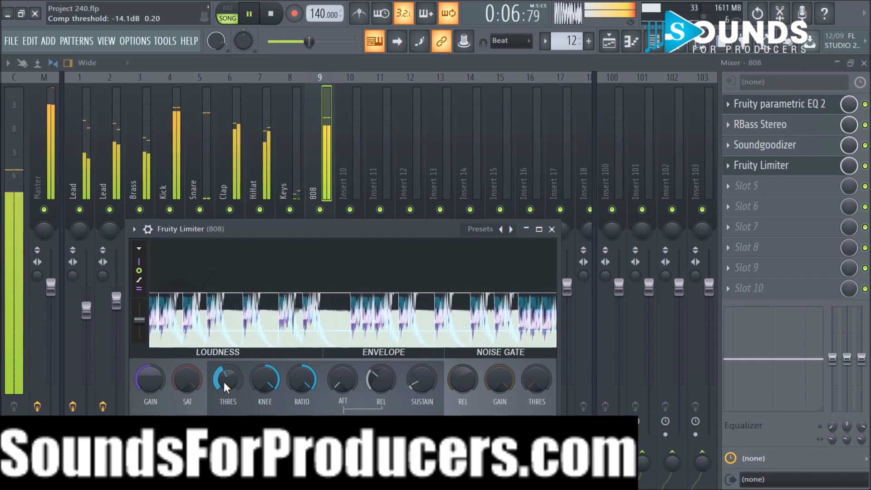
{"action": "scroll", "coordinate": [222, 380], "scroll_direction": "down", "scroll_amount": 1}
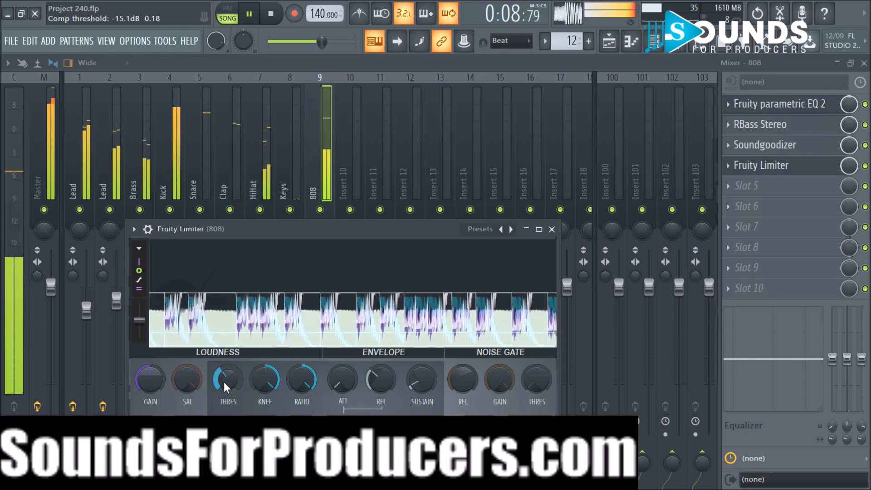
{"action": "left_click", "coordinate": [551, 229]}
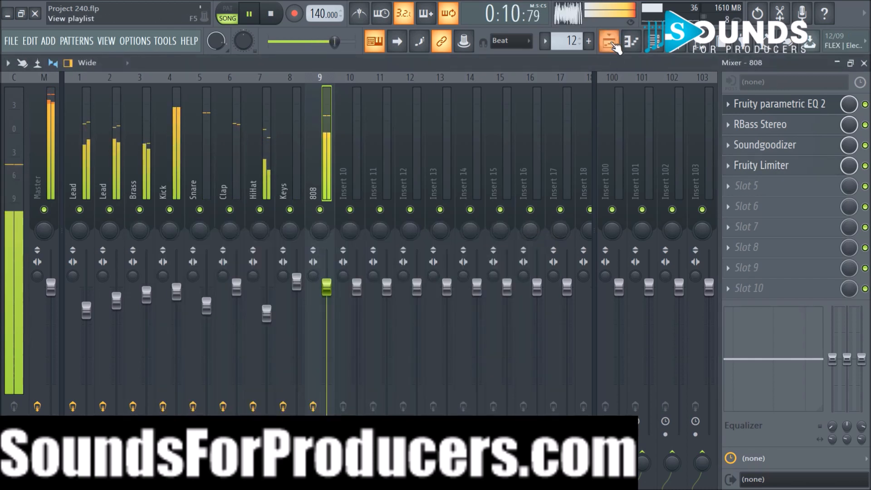
Enable Porta and Mono on the Silly Games 808 channel with a slide time of 0:22, then close its settings and the channel rack
{"action": "left_click", "coordinate": [653, 41]}
{"action": "left_click", "coordinate": [131, 435]}
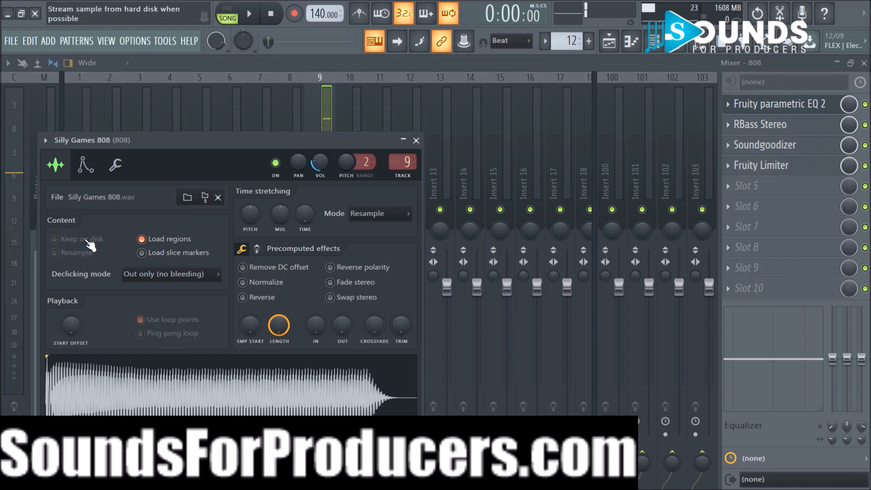
{"action": "left_click", "coordinate": [119, 166]}
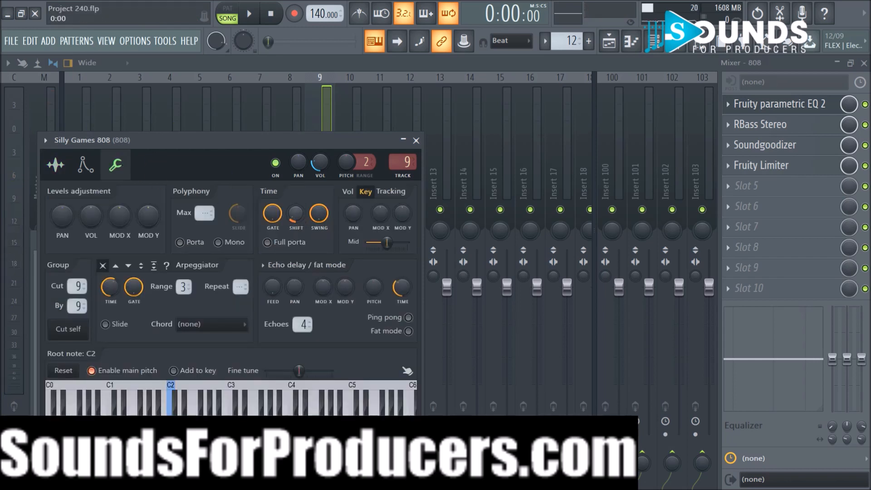
{"action": "key", "text": "space"}
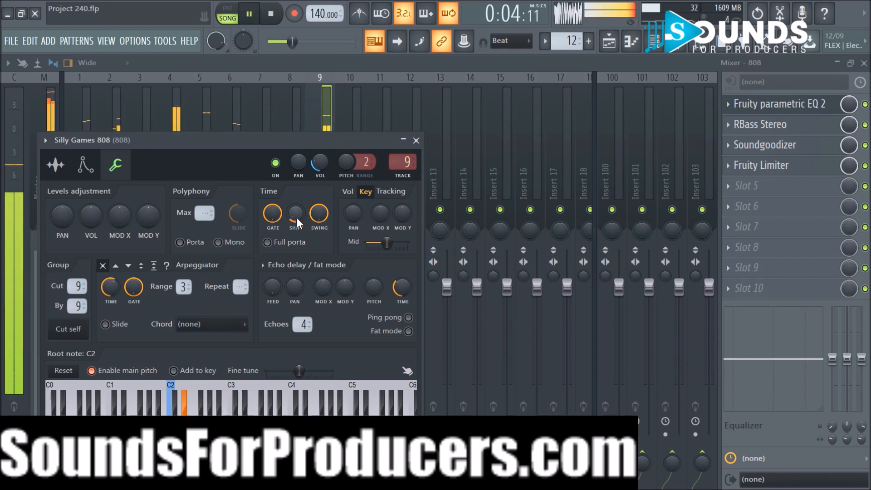
{"action": "key", "text": "space"}
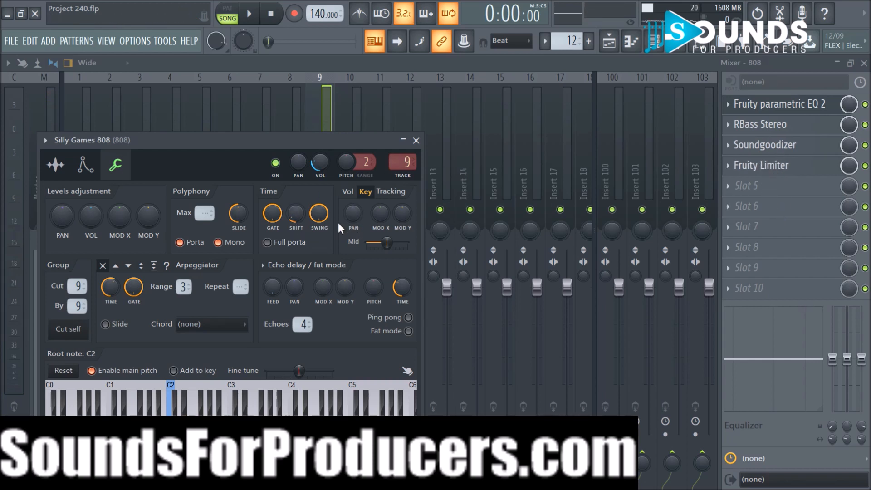
{"action": "key", "text": "space"}
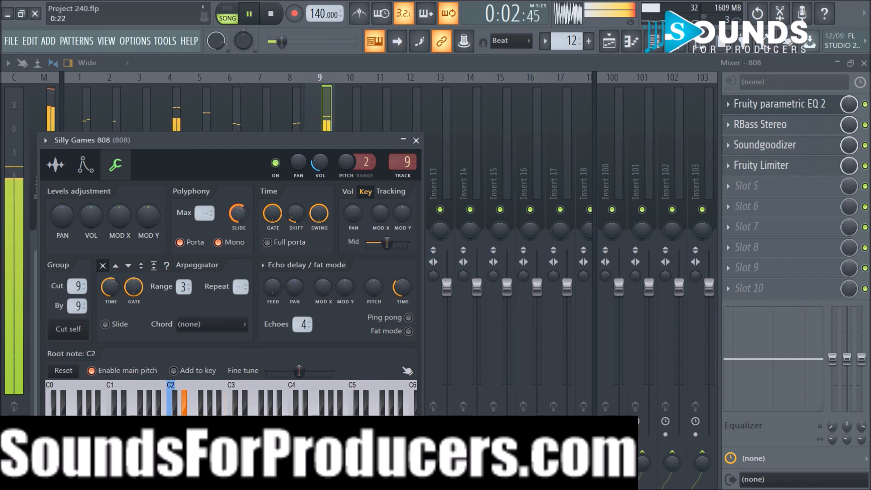
{"action": "left_click", "coordinate": [416, 141]}
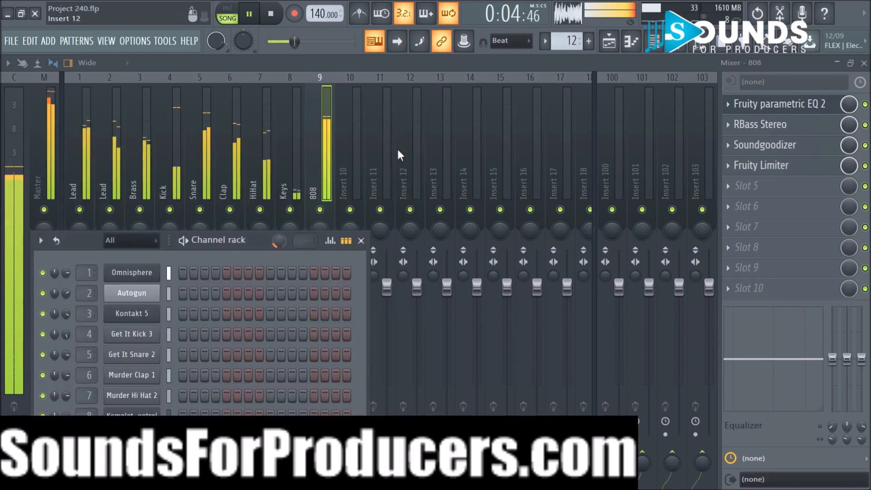
{"action": "left_click", "coordinate": [363, 239]}
{"action": "key", "text": "space"}
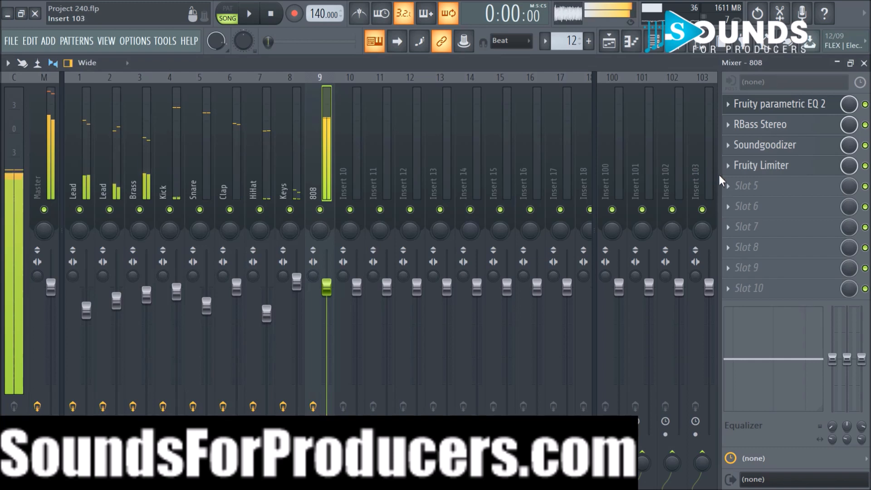
Add Fruity Fast Dist to the 808 track with distortion type B and move it above Soundgoodizer in the effect chain
{"action": "left_click", "coordinate": [729, 188]}
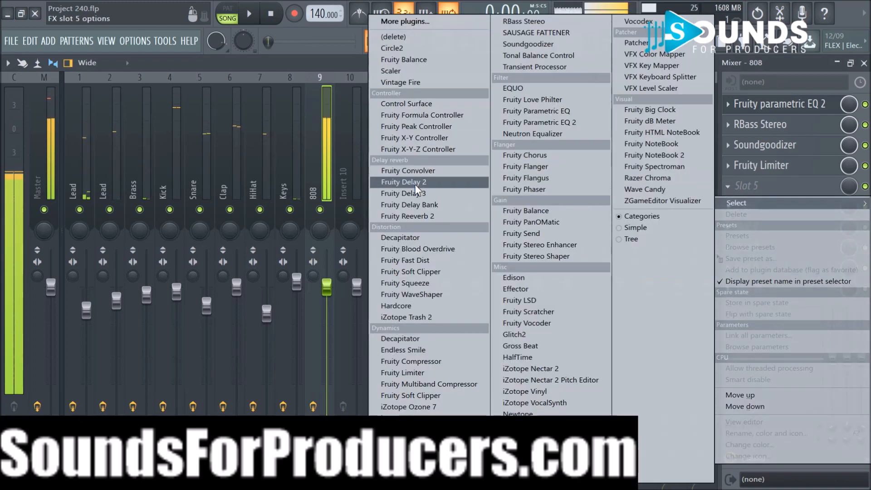
{"action": "left_click", "coordinate": [405, 259]}
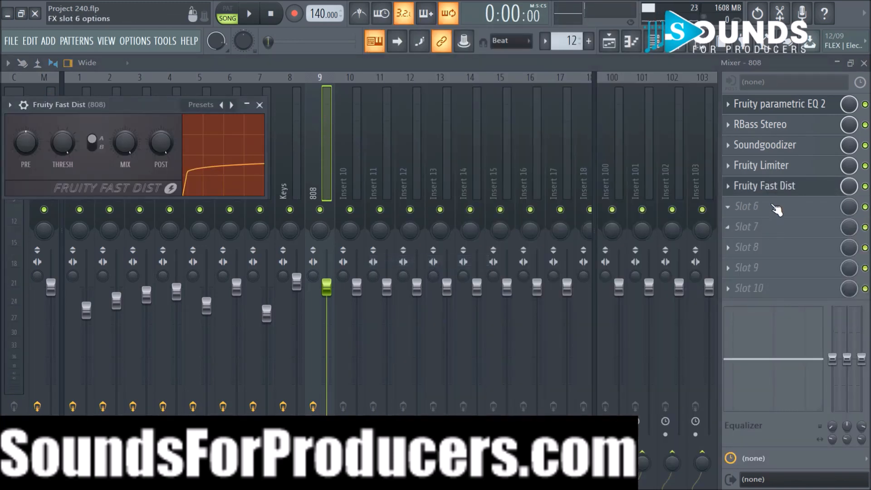
{"action": "left_click_drag", "start_coordinate": [777, 191], "coordinate": [777, 170]}
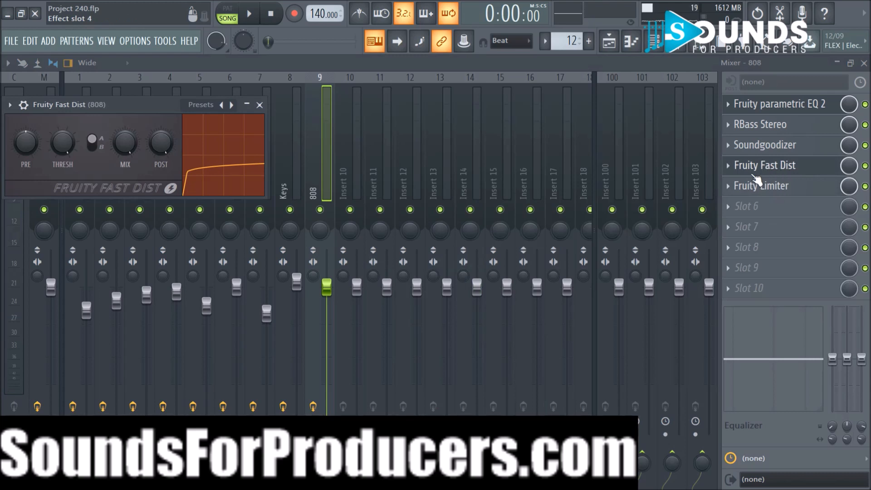
{"action": "key", "text": "space"}
{"action": "left_click_drag", "start_coordinate": [161, 110], "coordinate": [303, 176]}
{"action": "left_click", "coordinate": [234, 208]}
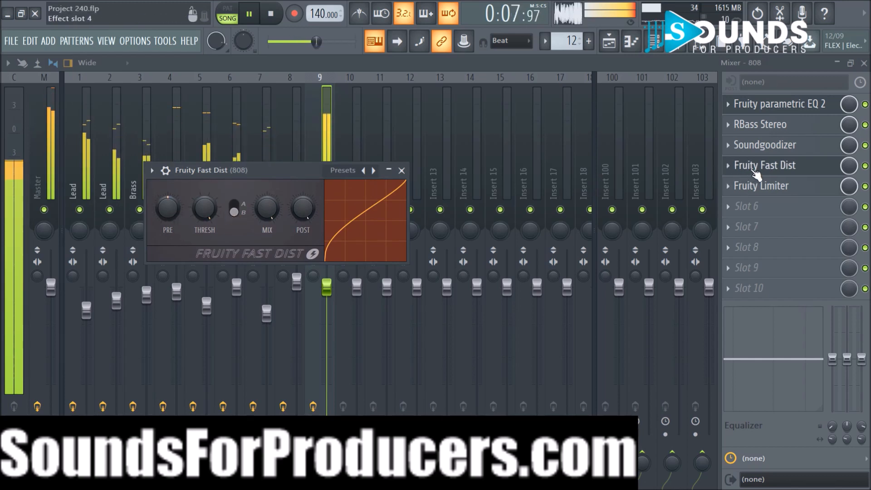
{"action": "left_click_drag", "start_coordinate": [754, 173], "coordinate": [754, 150]}
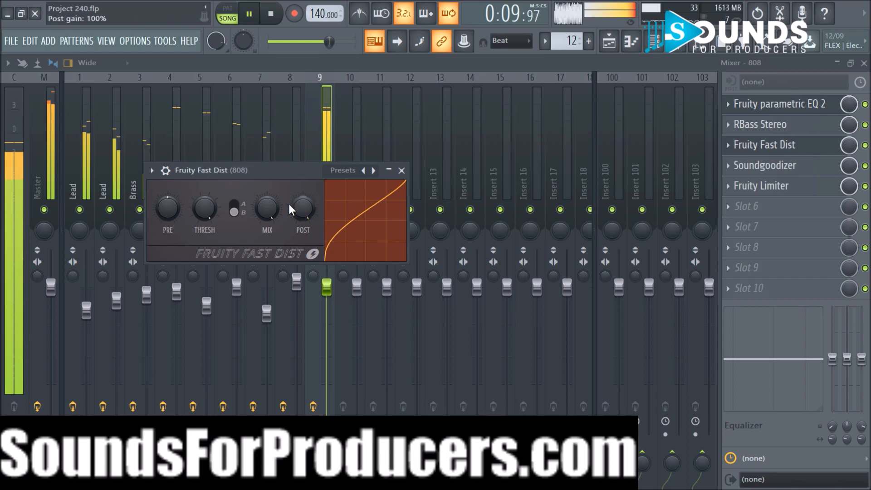
Compare Fruity Fast Dist distortion types A and B on the 808 while trying mix levels such as 85%
{"action": "left_click", "coordinate": [238, 212]}
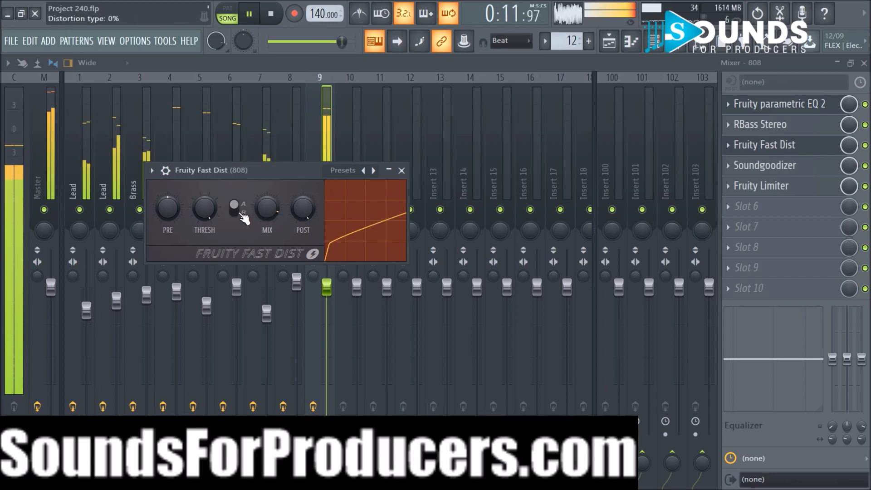
{"action": "left_click", "coordinate": [234, 208]}
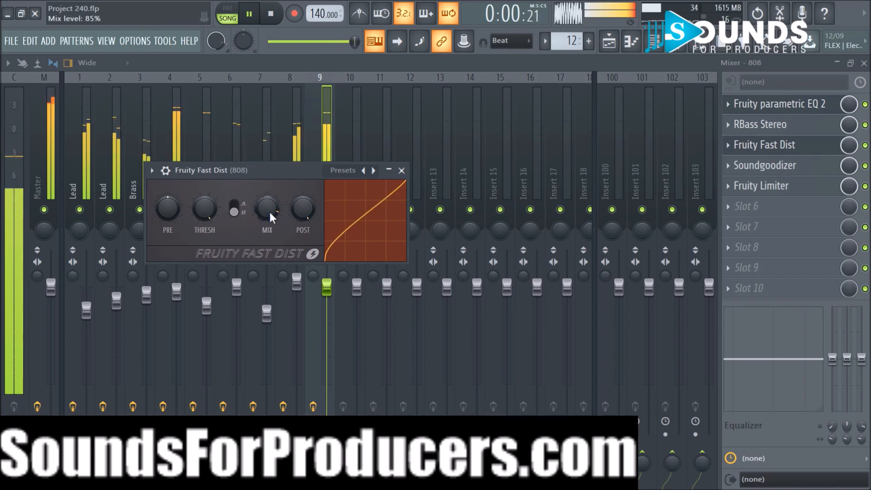
{"action": "left_click_drag", "start_coordinate": [269, 211], "coordinate": [269, 199]}
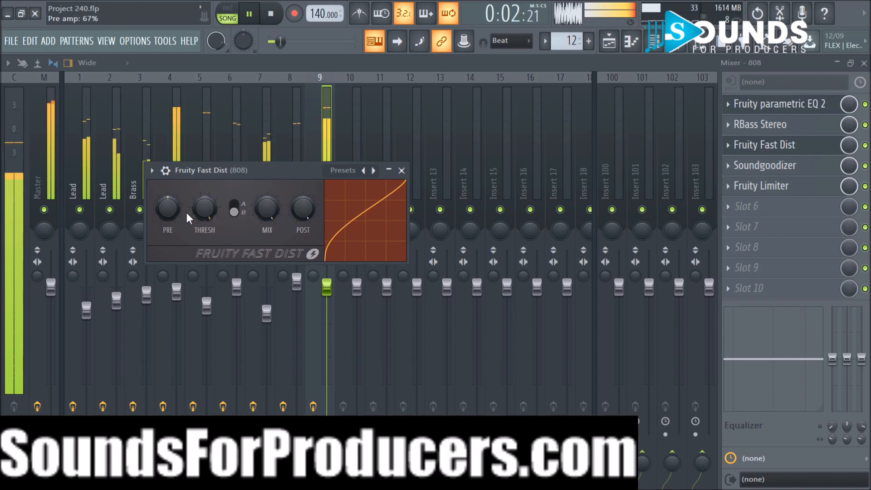
{"action": "left_click_drag", "start_coordinate": [263, 209], "coordinate": [303, 200]}
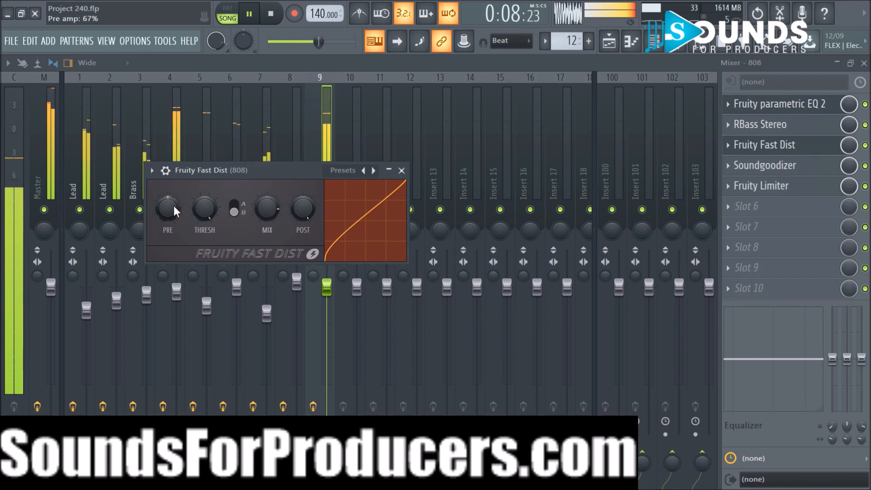
Try type A distortion in Fruity Fast Dist with raised pre amp, lower threshold and mix levels such as 92% and 59%, then close and bypass it
{"action": "left_click_drag", "start_coordinate": [168, 208], "coordinate": [173, 203]}
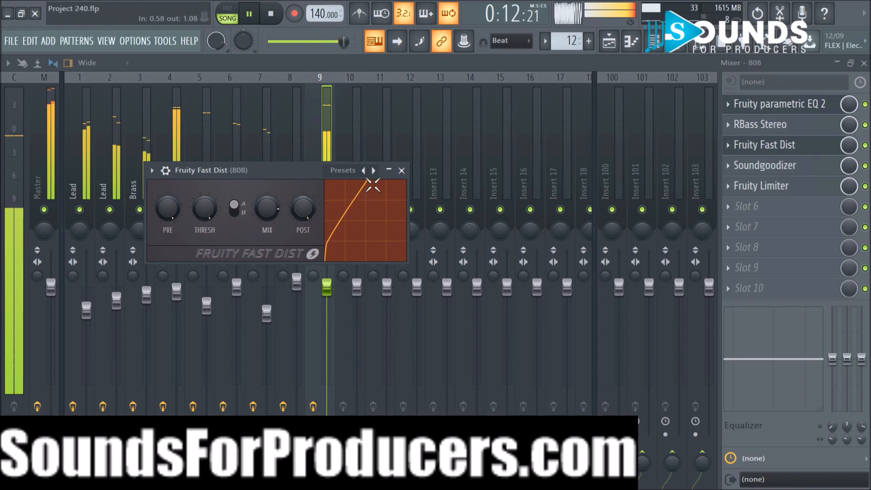
{"action": "left_click_drag", "start_coordinate": [262, 210], "coordinate": [295, 206]}
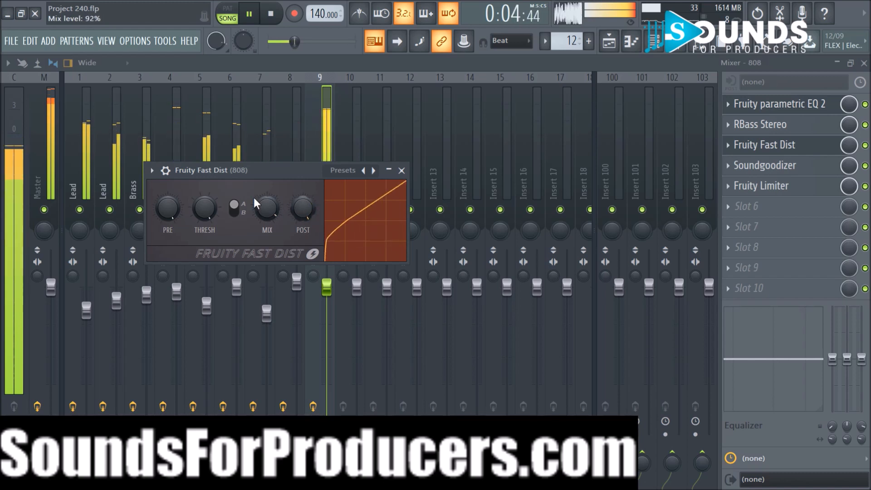
{"action": "left_click_drag", "start_coordinate": [205, 208], "coordinate": [205, 200]}
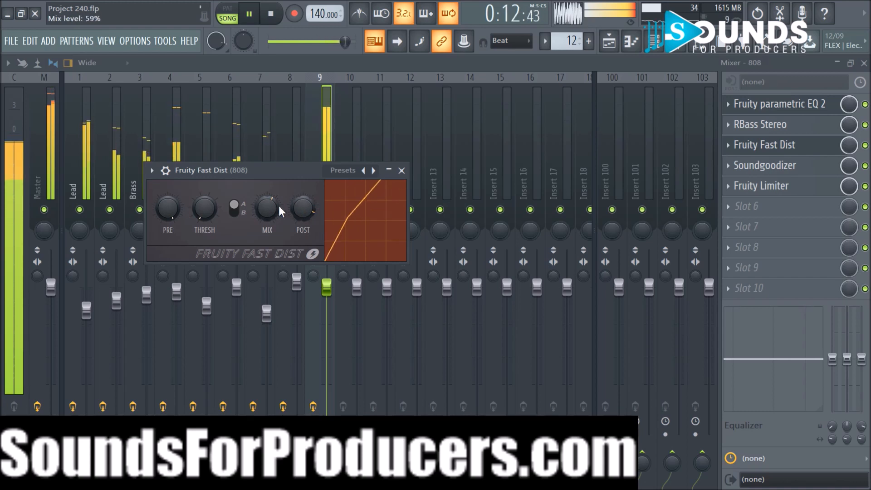
{"action": "left_click_drag", "start_coordinate": [281, 211], "coordinate": [281, 195]}
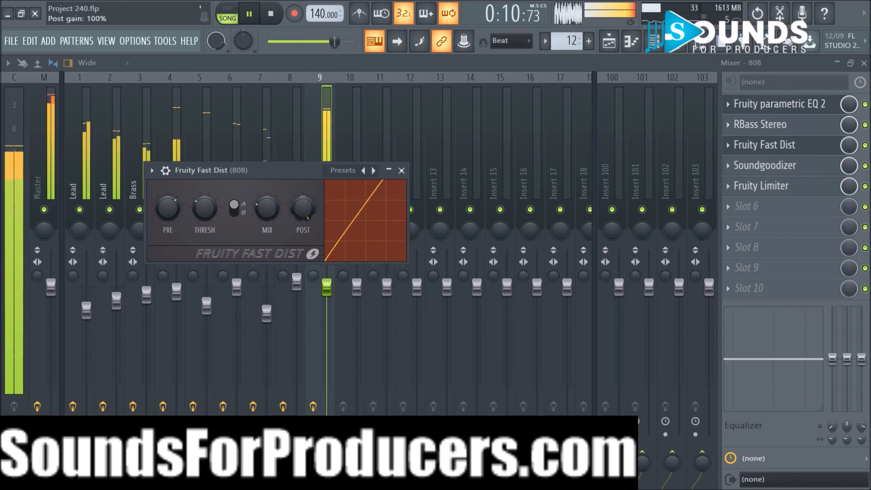
{"action": "left_click", "coordinate": [402, 171]}
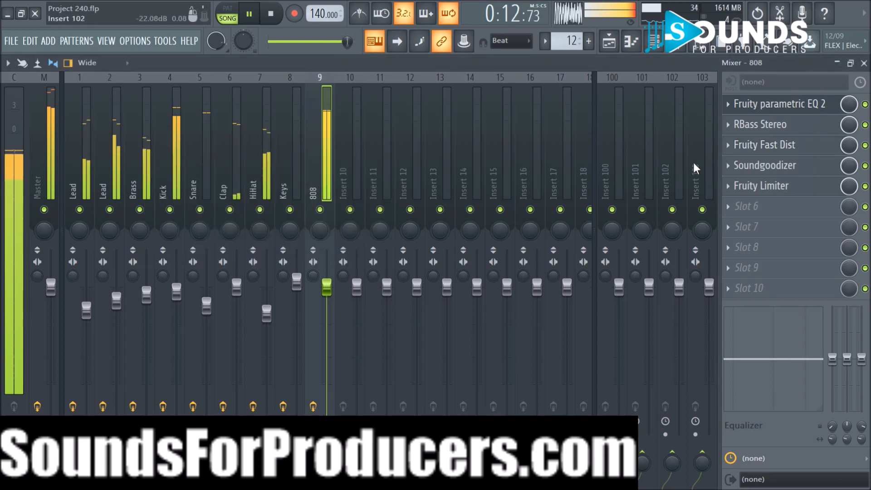
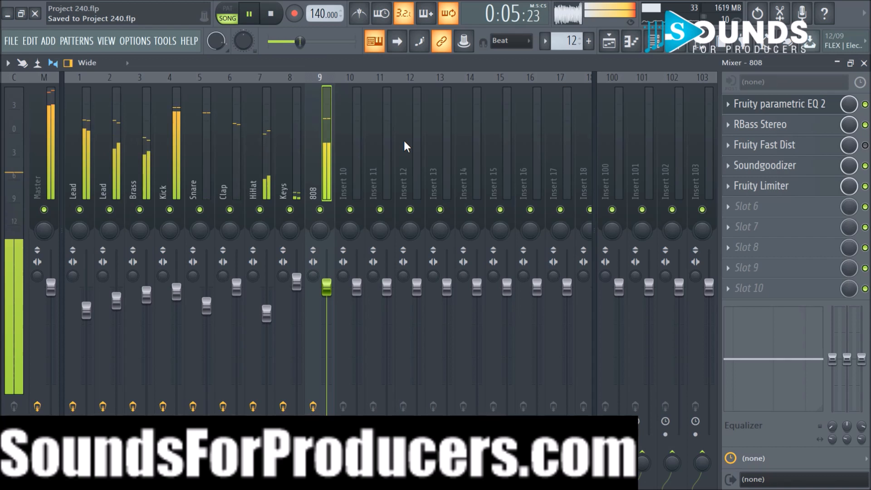
Stop playback and bring up the Playlist arrangement with a wider stretch of empty bars after bar 9
{"action": "key", "text": "space"}
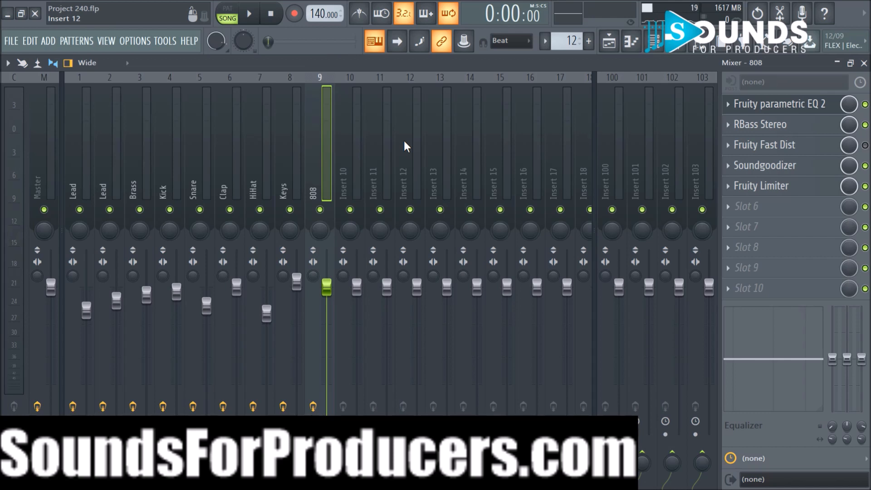
{"action": "left_click", "coordinate": [616, 50]}
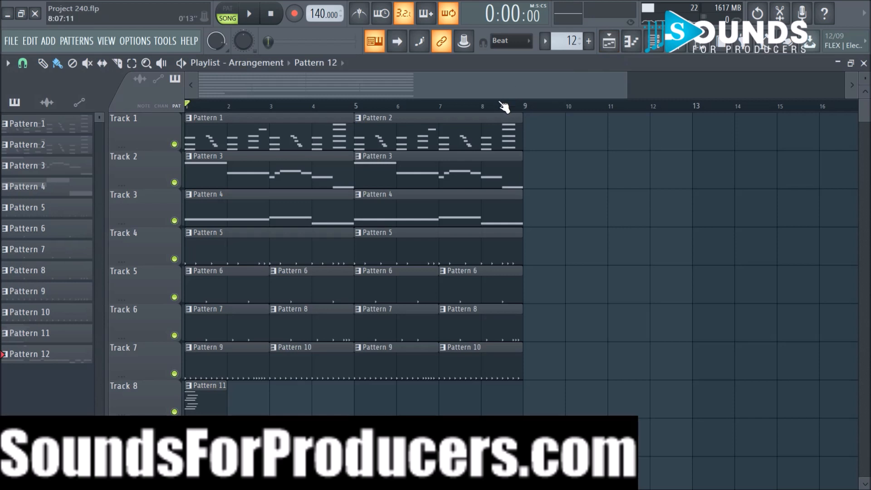
{"action": "scroll", "coordinate": [501, 109], "scroll_direction": "down", "scroll_amount": 2}
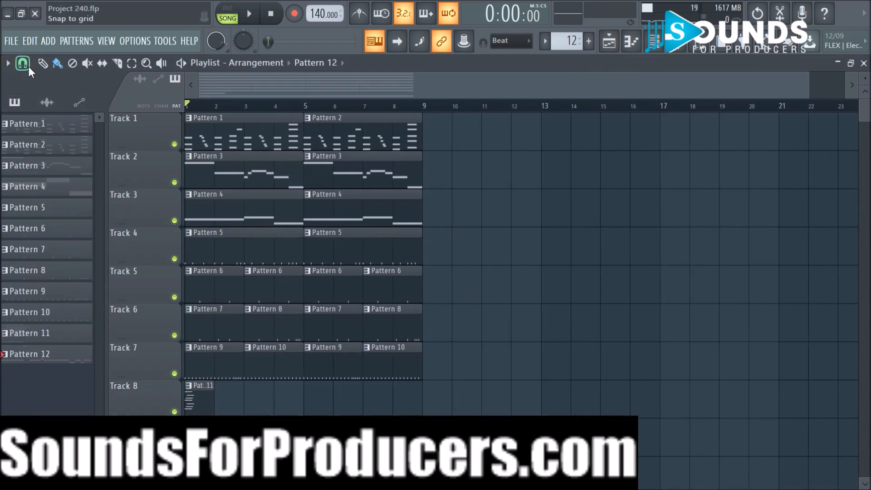
Duplicate the whole eight-bar arrangement twice to fill bars 9–24, clear the selection and start playback
{"action": "left_click", "coordinate": [22, 63]}
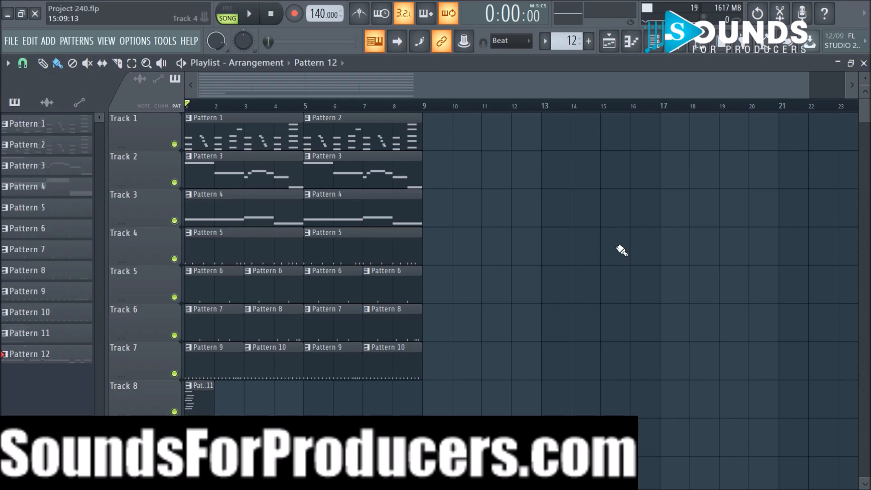
{"action": "key", "text": "ctrl+a"}
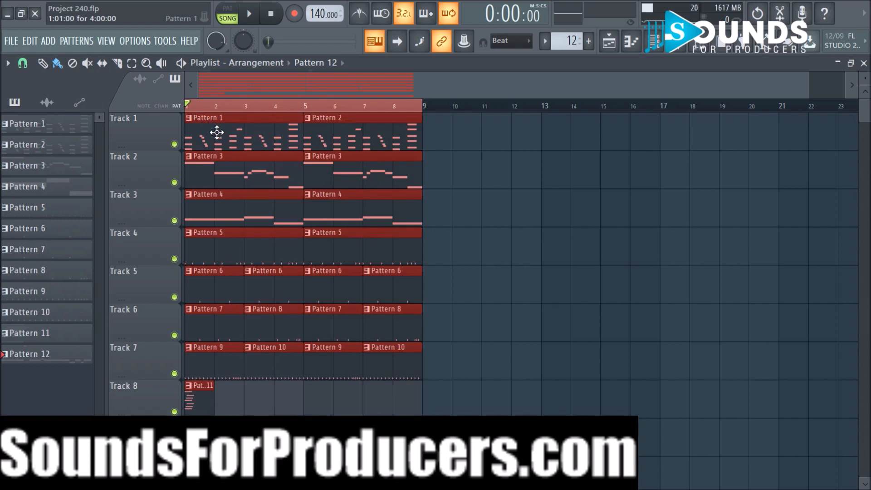
{"action": "key", "text": "ctrl+b"}
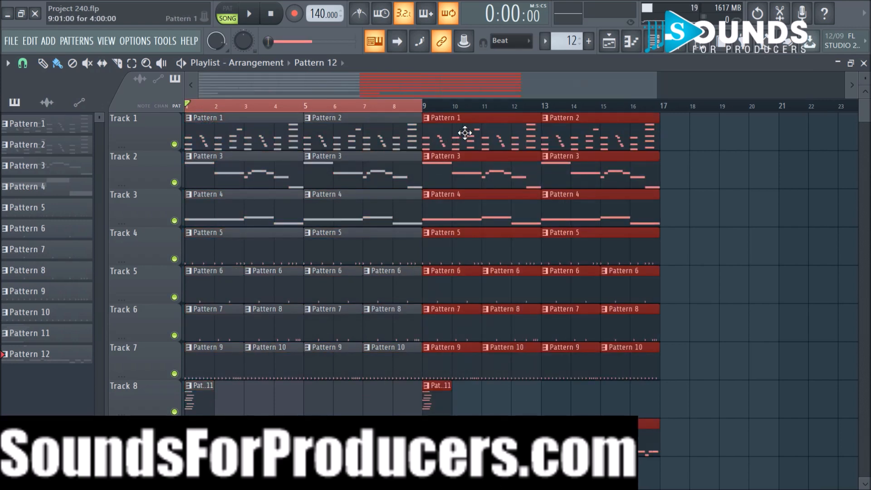
{"action": "key", "text": "ctrl+b"}
{"action": "key", "text": "space"}
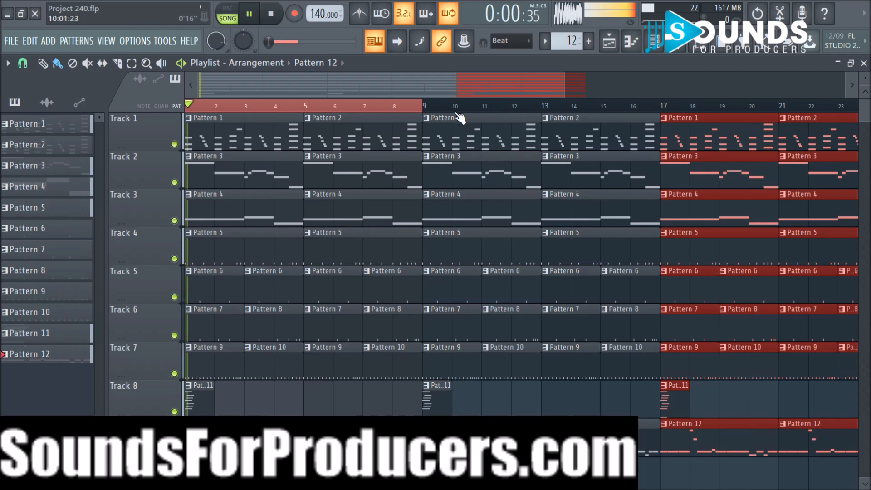
{"action": "key", "text": "ctrl+d"}
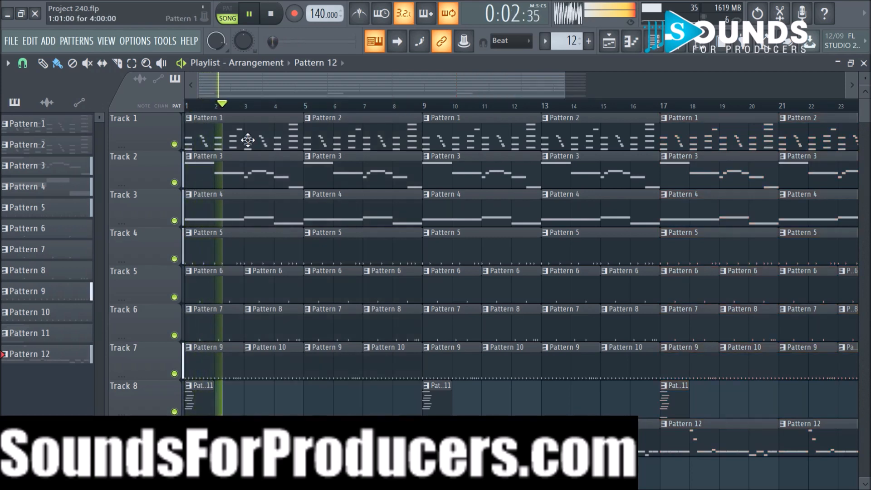
{"action": "right_click", "coordinate": [297, 139]}
{"action": "right_click", "coordinate": [331, 139]}
{"action": "key", "text": "space"}
{"action": "right_click", "coordinate": [231, 240]}
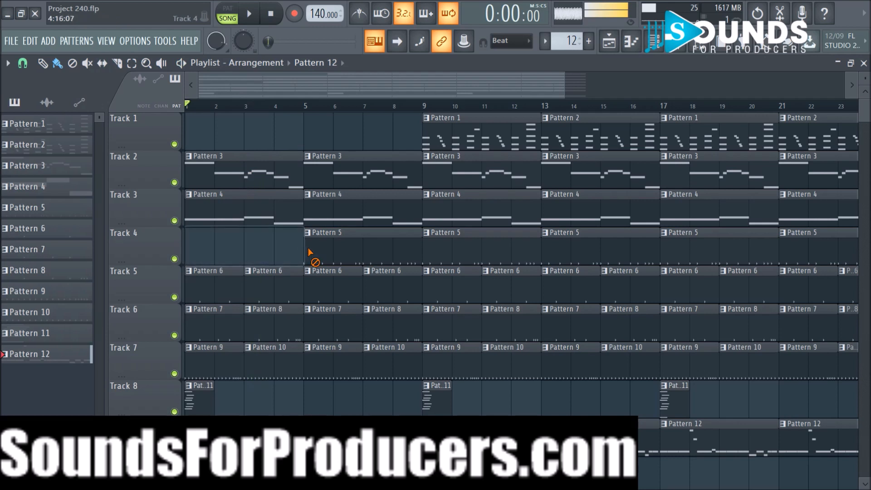
{"action": "right_click", "coordinate": [327, 252]}
{"action": "key", "text": "ctrl+alt+z"}
{"action": "key", "text": "ctrl+alt+z"}
{"action": "key", "text": "ctrl+alt+z"}
{"action": "key", "text": "ctrl+alt+z"}
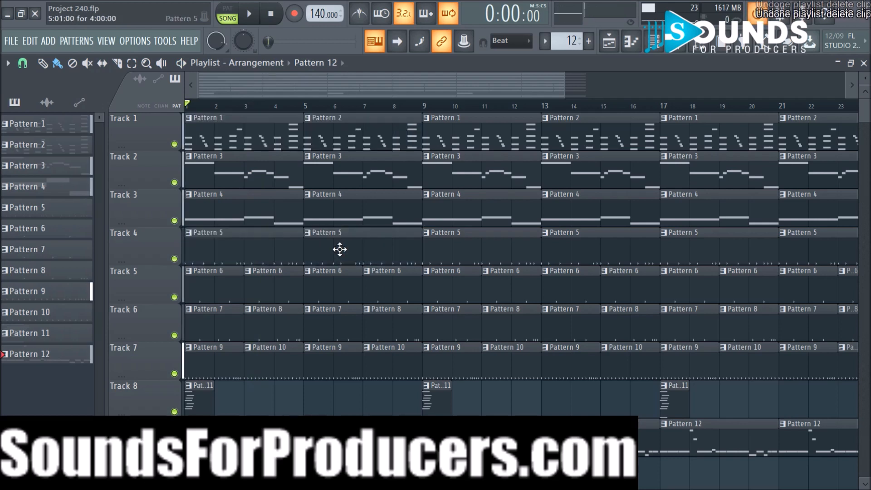
Delete the Pattern 5 clips from bars 1–8 and the Pattern 6–10 drum clips from bars 1–4
{"action": "right_click", "coordinate": [248, 252]}
{"action": "right_click", "coordinate": [313, 256]}
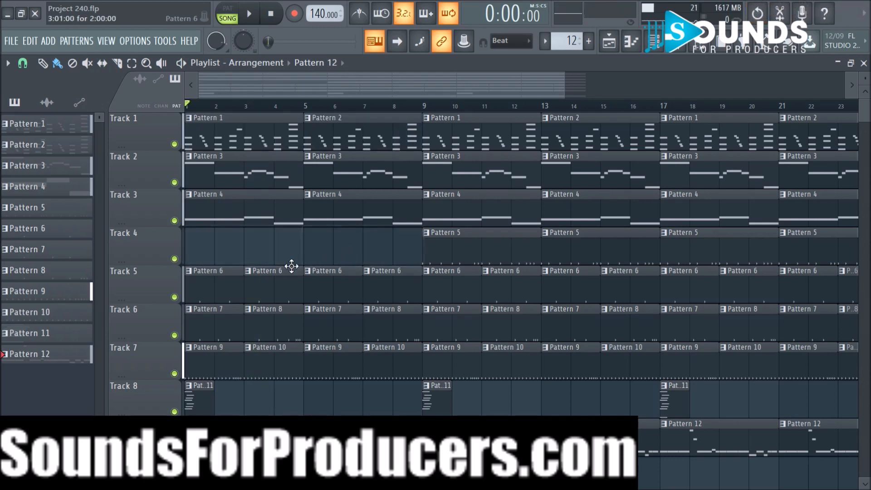
{"action": "right_click", "coordinate": [212, 317]}
{"action": "right_click", "coordinate": [217, 284]}
{"action": "right_click", "coordinate": [230, 342]}
{"action": "right_click", "coordinate": [267, 352]}
{"action": "right_click", "coordinate": [272, 324]}
{"action": "right_click", "coordinate": [284, 295]}
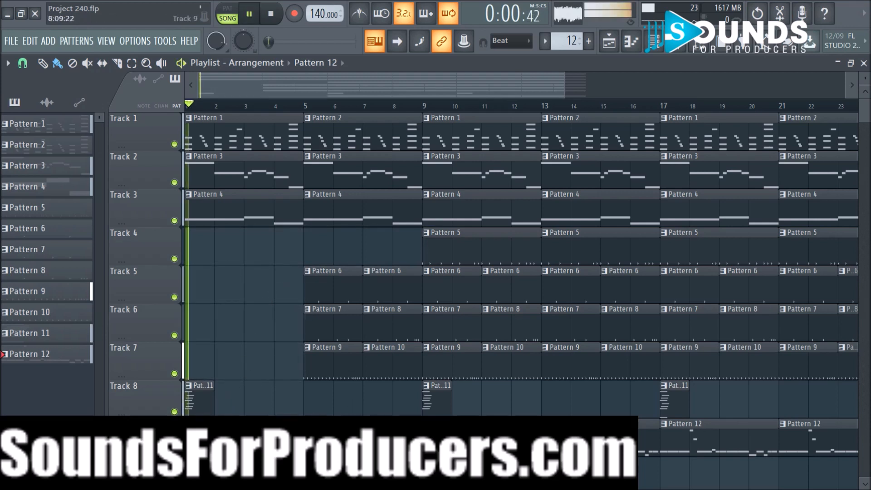
Delete the Pattern 12 clip before bar 17 on Track 9, undoing the accidental removal of the bar 17 clip
{"action": "right_click", "coordinate": [646, 449]}
{"action": "right_click", "coordinate": [731, 450]}
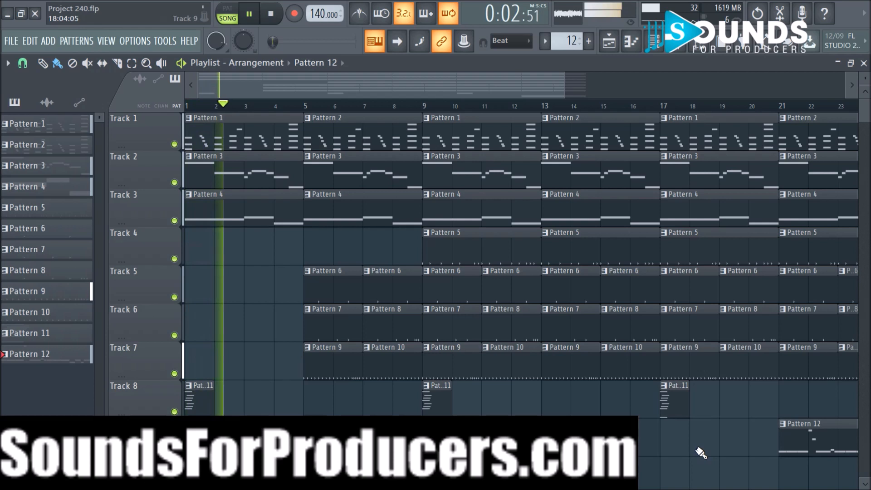
{"action": "key", "text": "ctrl+z"}
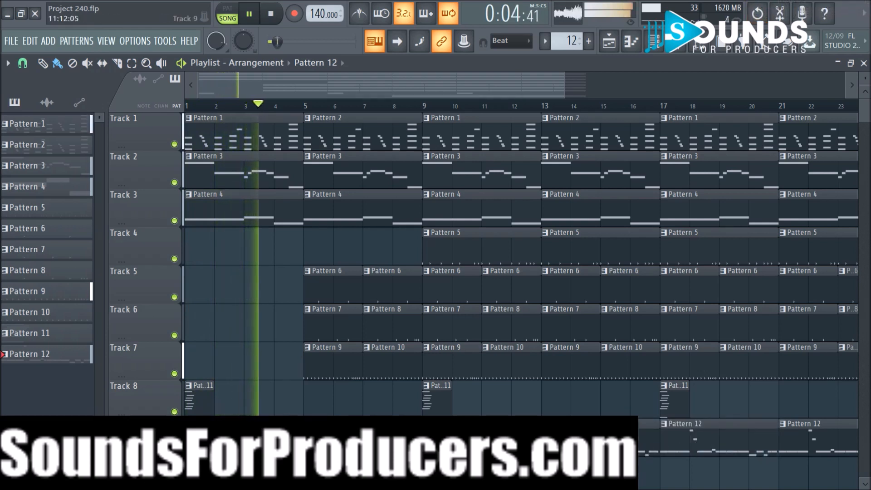
{"action": "right_click", "coordinate": [648, 451]}
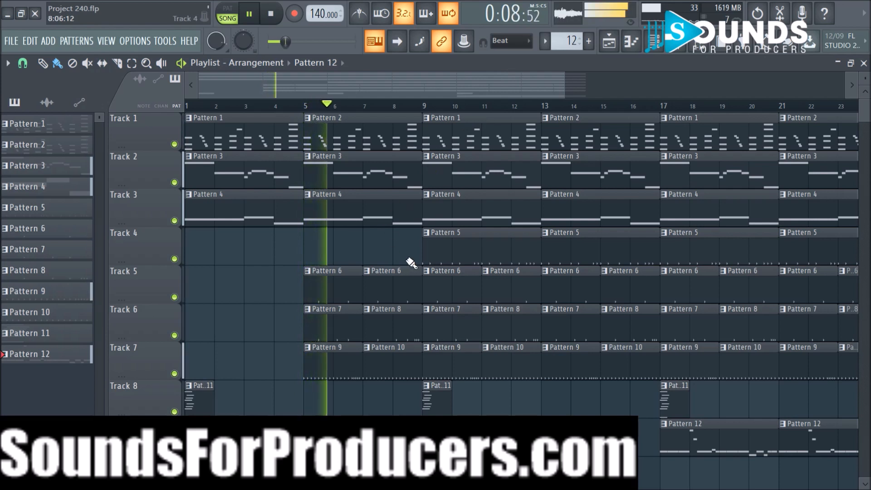
Clear the drum clips on Tracks 5–7 from bars 5–8 and 11–12, plus the Pattern 5 clip at bar 9
{"action": "key", "text": "space"}
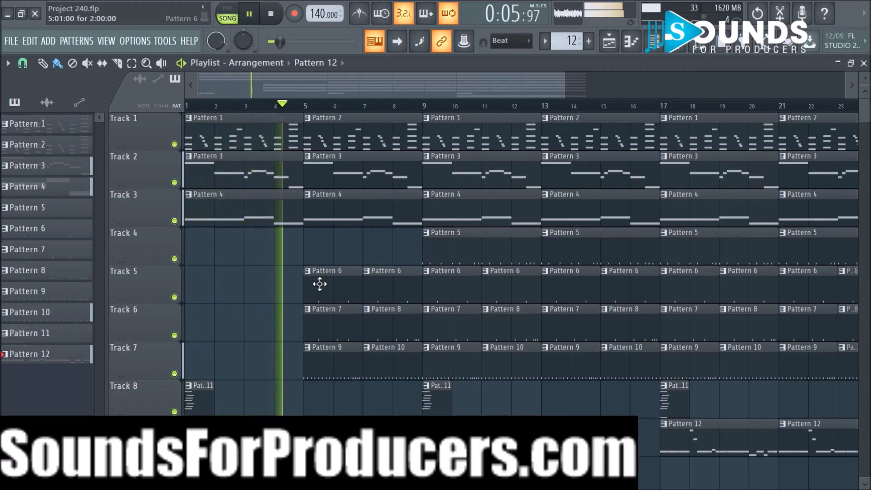
{"action": "key", "text": "space"}
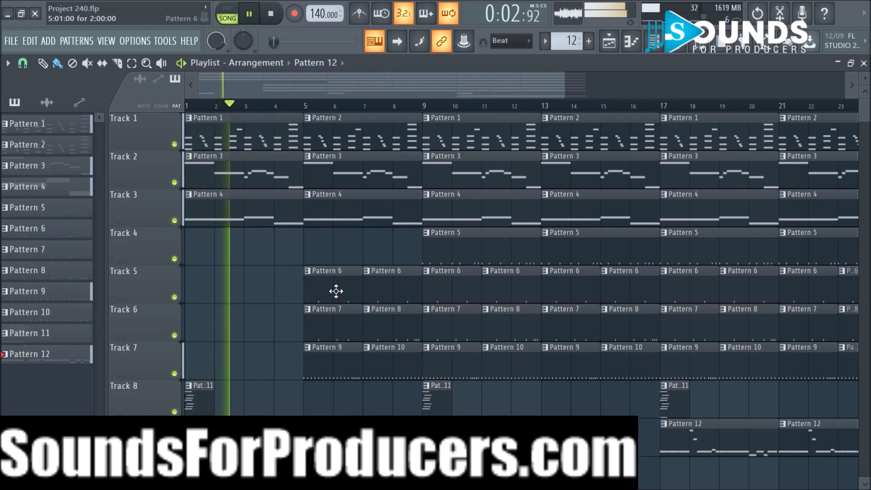
{"action": "mouse_move", "coordinate": [335, 291]}
{"action": "left_mouse_down"}
{"action": "mouse_move", "coordinate": [350, 355]}
{"action": "mouse_move", "coordinate": [407, 310]}
{"action": "mouse_move", "coordinate": [408, 292]}
{"action": "left_mouse_up"}
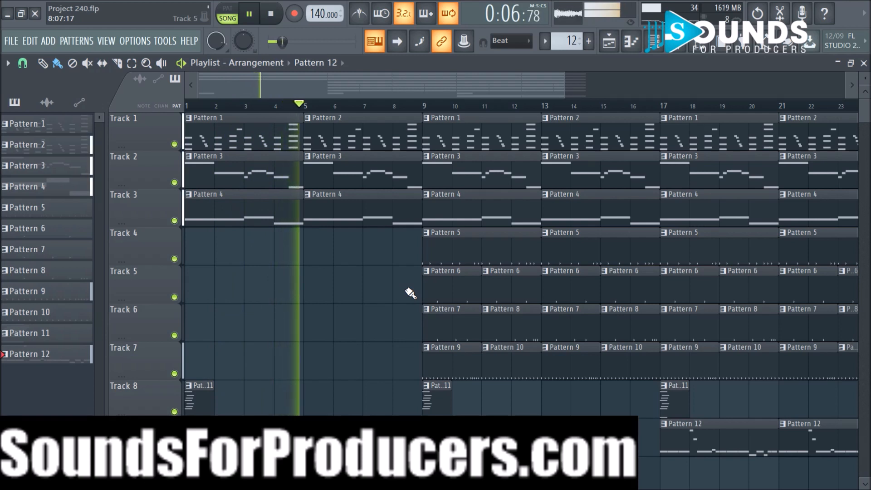
{"action": "mouse_move", "coordinate": [498, 293]}
{"action": "left_mouse_down"}
{"action": "mouse_move", "coordinate": [511, 295]}
{"action": "mouse_move", "coordinate": [515, 361]}
{"action": "mouse_move", "coordinate": [513, 342]}
{"action": "left_mouse_up"}
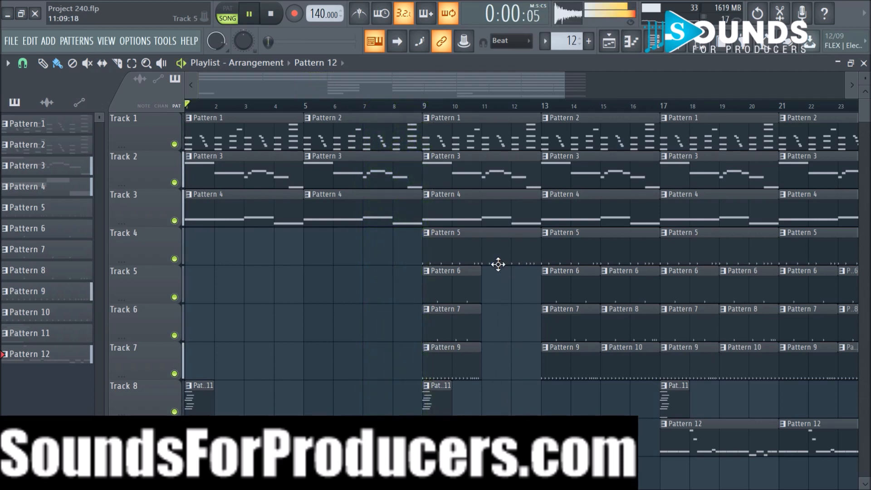
{"action": "right_click", "coordinate": [498, 261]}
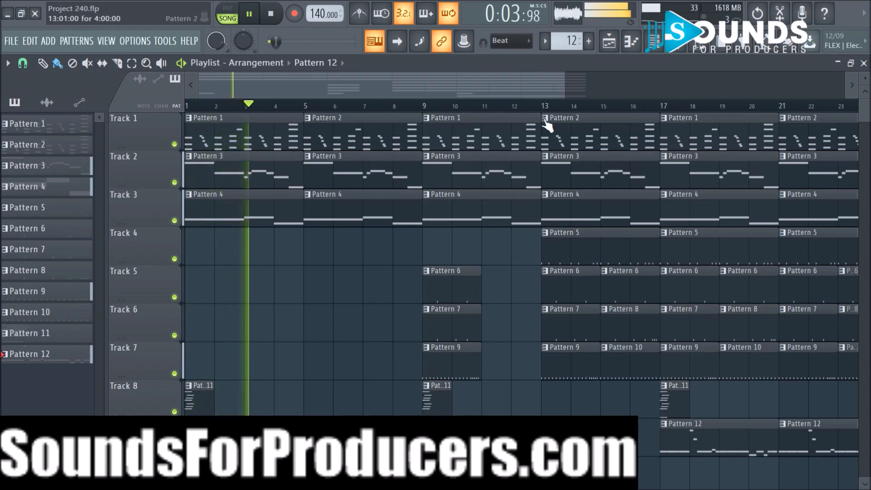
Delete both Pattern 4 clips from bars 1–8 on Track 3 and replay the arrangement from the start
{"action": "scroll", "coordinate": [547, 110], "scroll_direction": "down", "scroll_amount": 3}
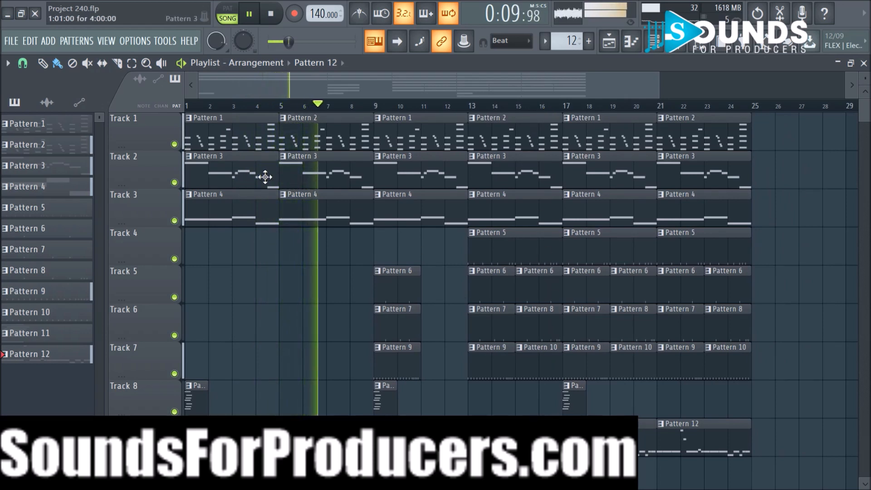
{"action": "key", "text": "space"}
{"action": "right_click", "coordinate": [231, 217]}
{"action": "right_click", "coordinate": [317, 225]}
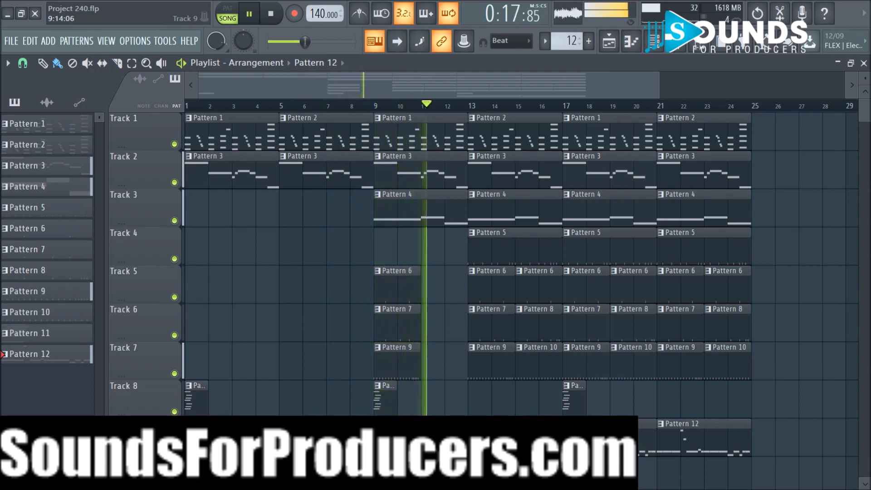
{"action": "key", "text": "space"}
{"action": "key", "text": "space"}
Delete Patterns 9, 7 and 6 at bar 9, Pattern 5 at bar 13, and Patterns 6, 8 and 10 at bar 15
{"action": "right_click", "coordinate": [402, 361]}
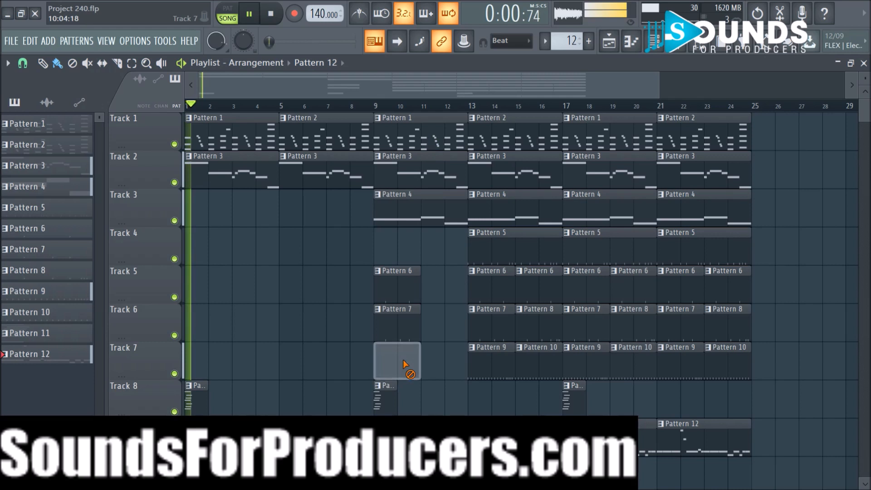
{"action": "right_click", "coordinate": [406, 323]}
{"action": "right_click", "coordinate": [410, 285]}
{"action": "right_click", "coordinate": [538, 252]}
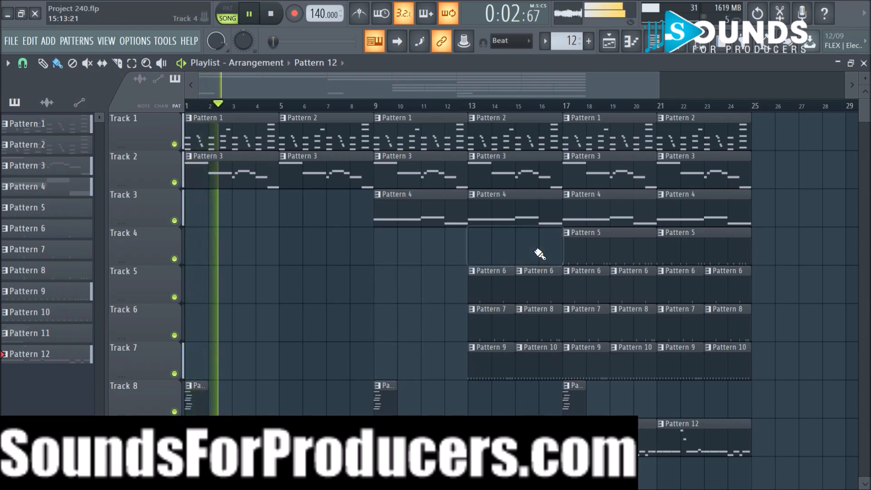
{"action": "right_click", "coordinate": [536, 290]}
{"action": "right_click", "coordinate": [538, 324]}
{"action": "right_click", "coordinate": [540, 359]}
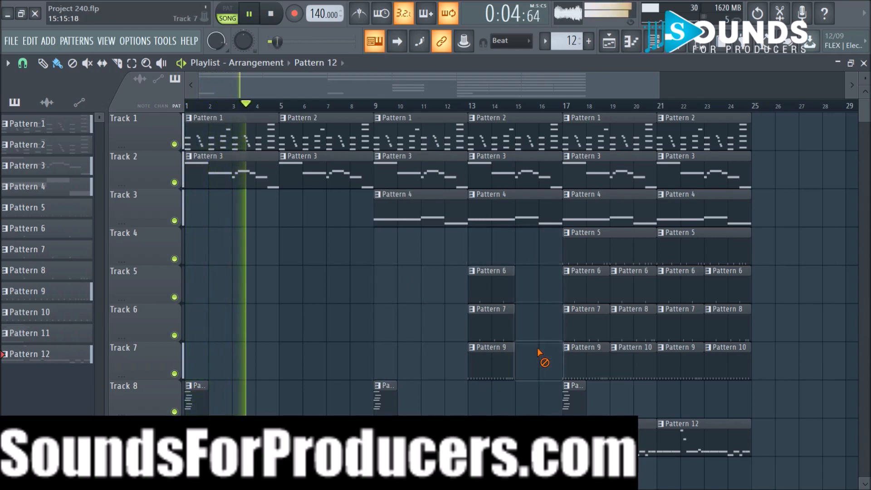
Move the Pattern 12 clips to start at bar 25 and duplicate the other clips of bars 17–24 into bars 25–32
{"action": "left_click_drag", "start_coordinate": [584, 436], "coordinate": [754, 443]}
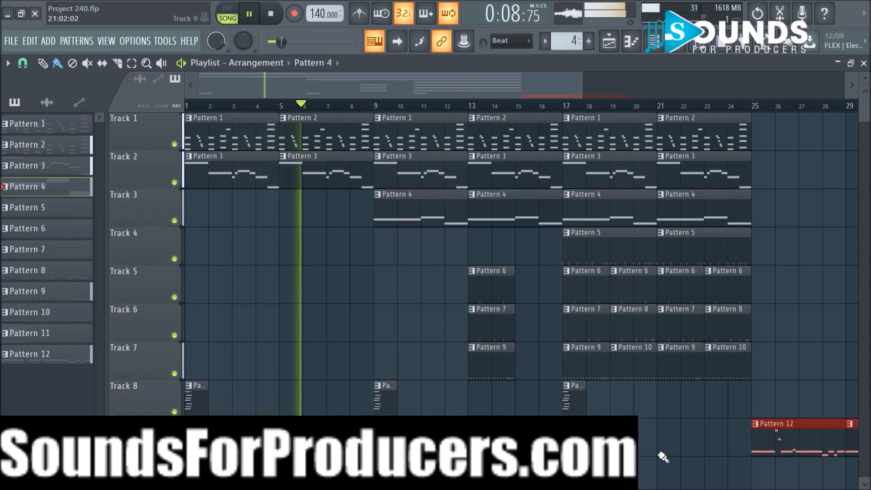
{"action": "left_click", "coordinate": [639, 460]}
{"action": "left_click_drag", "start_coordinate": [569, 455], "coordinate": [728, 108]}
{"action": "key", "text": "ctrl+b"}
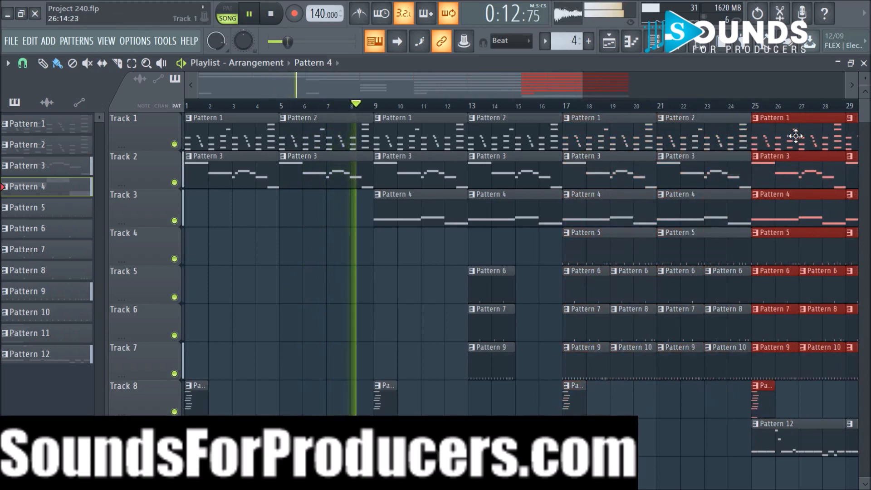
{"action": "scroll", "coordinate": [597, 116], "scroll_direction": "down", "scroll_amount": 4}
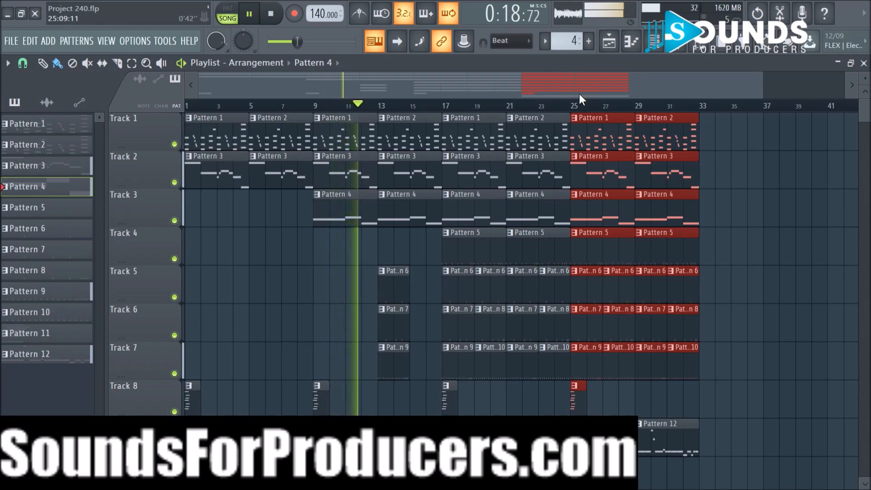
Raise the Kick track's mixer fader to the default level while the arrangement plays
{"action": "left_click", "coordinate": [676, 45]}
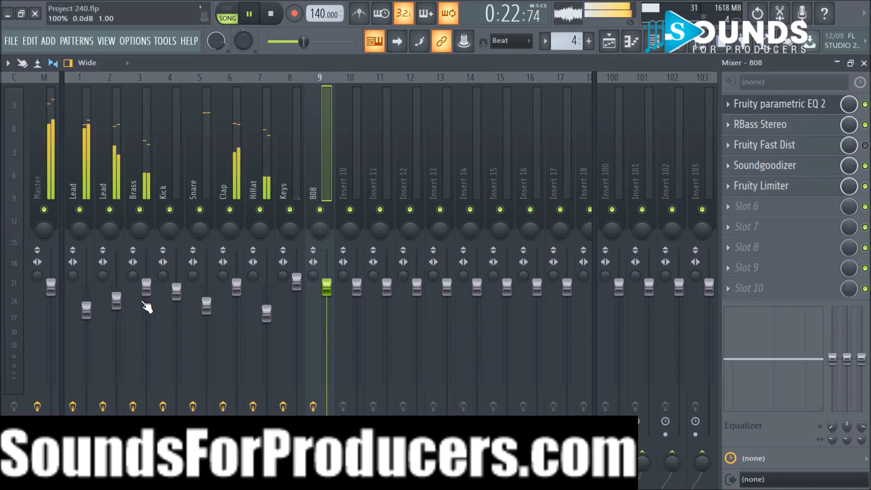
{"action": "left_click", "coordinate": [608, 41]}
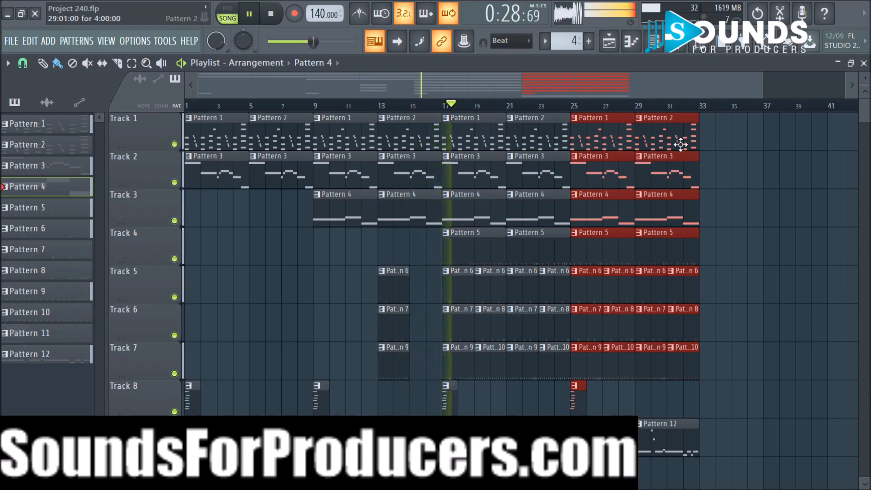
{"action": "left_click", "coordinate": [681, 47]}
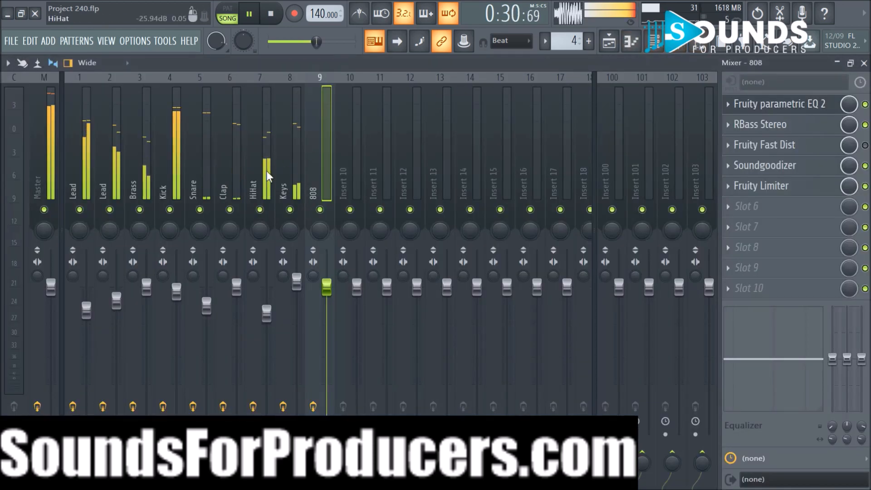
{"action": "left_click", "coordinate": [176, 295]}
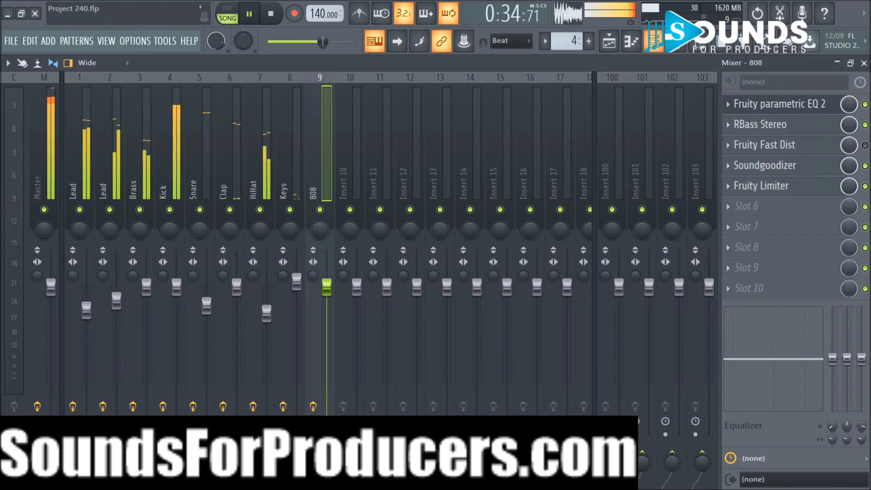
Raise the levels adjustment volume of the Get It Kick 3 channel to 116% and close its settings
{"action": "left_click", "coordinate": [655, 41]}
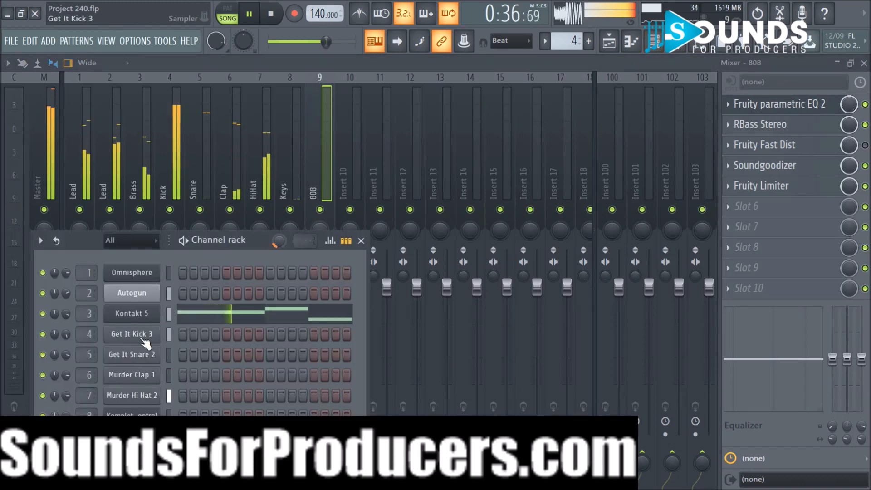
{"action": "left_click", "coordinate": [144, 339]}
{"action": "left_click_drag", "start_coordinate": [165, 171], "coordinate": [166, 164]}
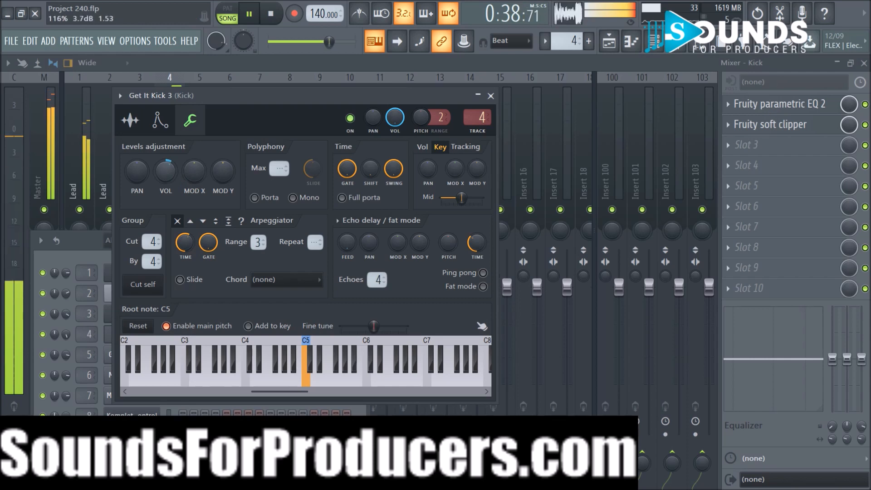
{"action": "left_click", "coordinate": [490, 95]}
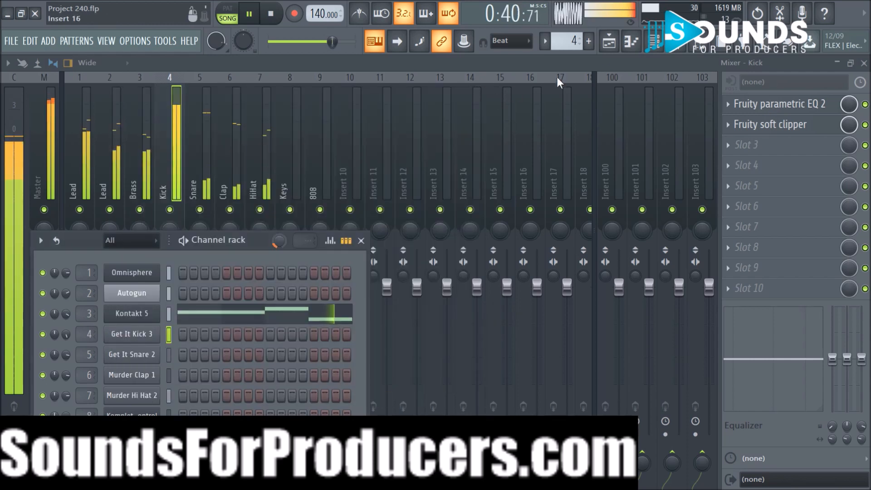
Return to the playlist, deselect the duplicated clips and play the arrangement from the beginning
{"action": "left_click", "coordinate": [609, 43]}
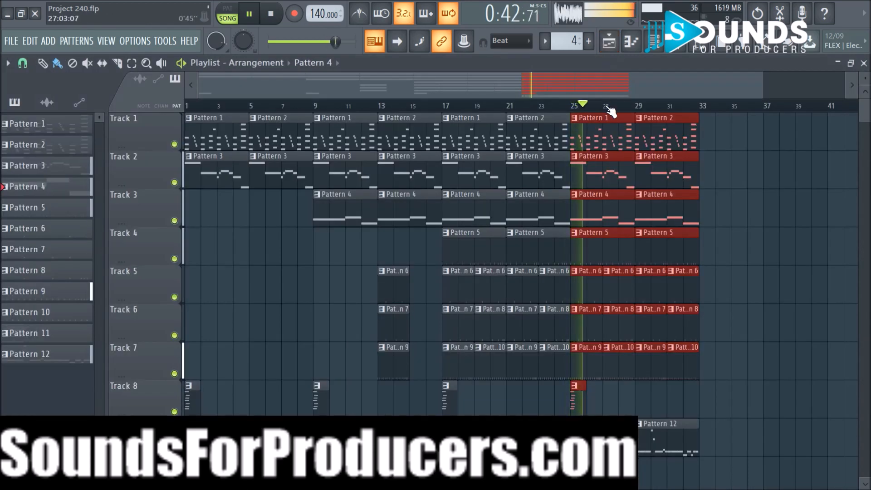
{"action": "left_click", "coordinate": [777, 141]}
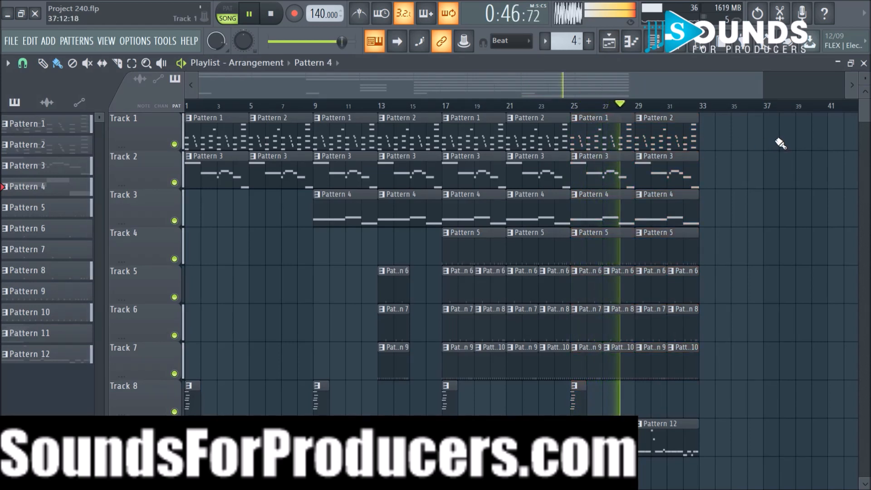
{"action": "key", "text": "space"}
{"action": "key", "text": "space"}
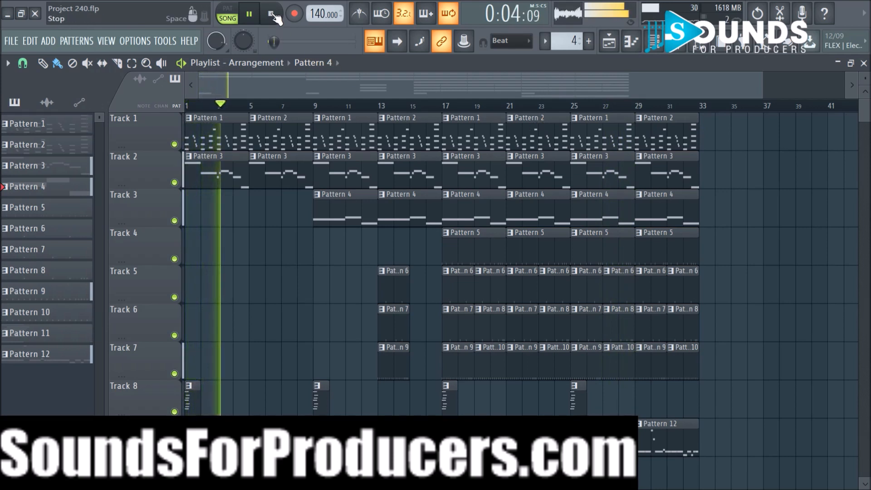
Stop the arrangement, replay its opening bars from the beginning and stop playback again
{"action": "key", "text": "space"}
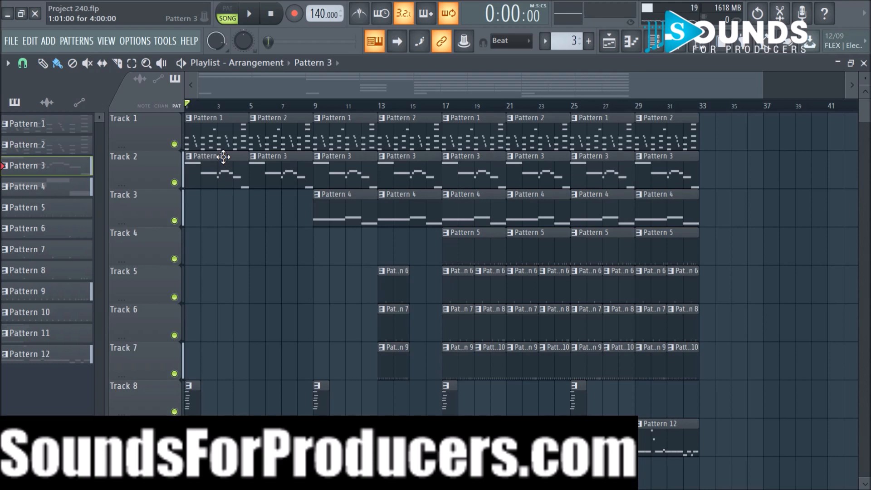
{"action": "key", "text": "space"}
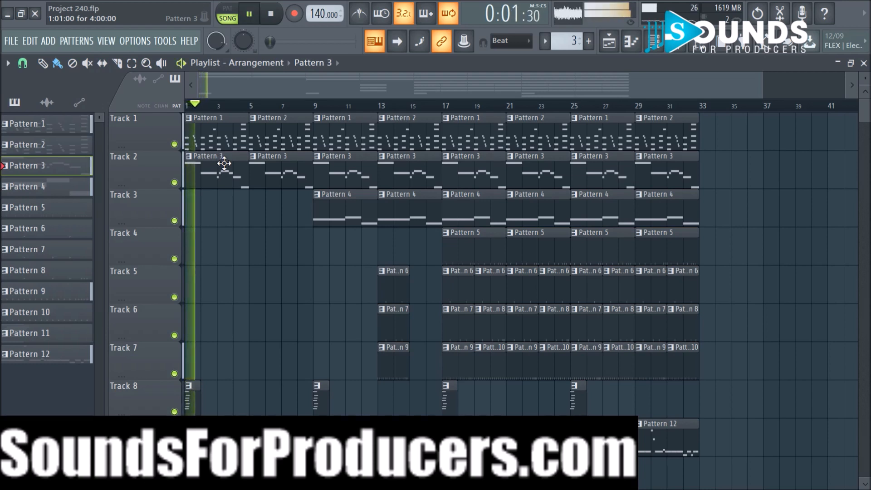
{"action": "key", "text": "space"}
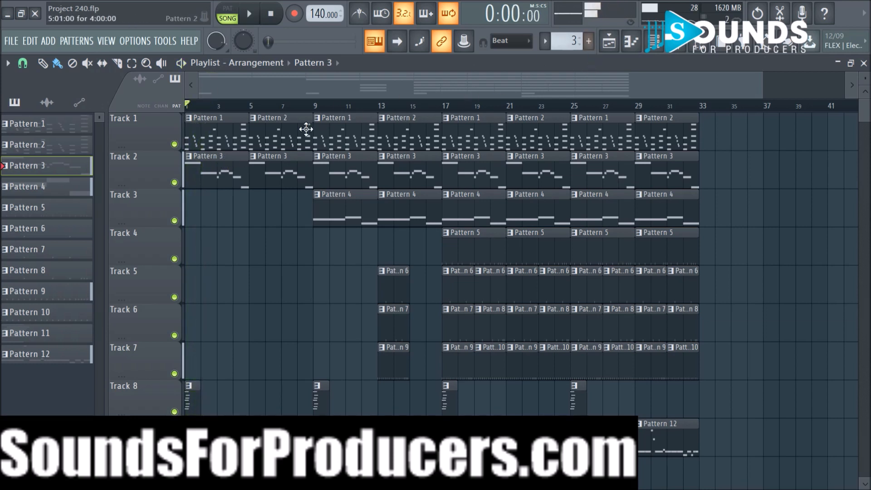
Select all the Autogun notes of Pattern 3, and place a new empty pattern in bars 1–4 of Track 4
{"action": "double_click", "coordinate": [232, 182]}
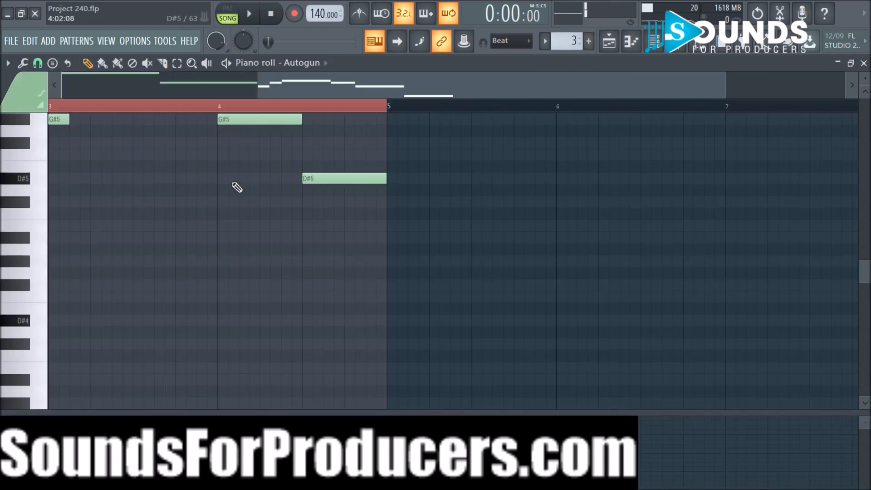
{"action": "key", "text": "ctrl+a"}
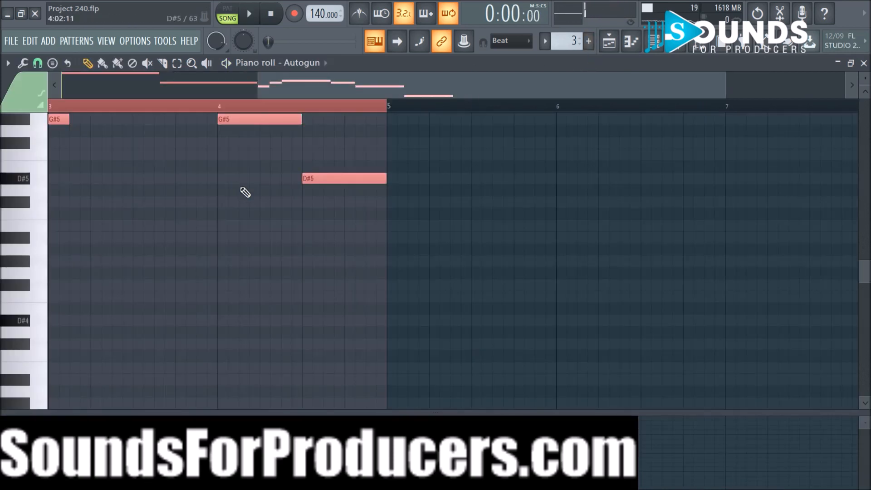
{"action": "left_click", "coordinate": [609, 41]}
{"action": "left_click", "coordinate": [592, 43]}
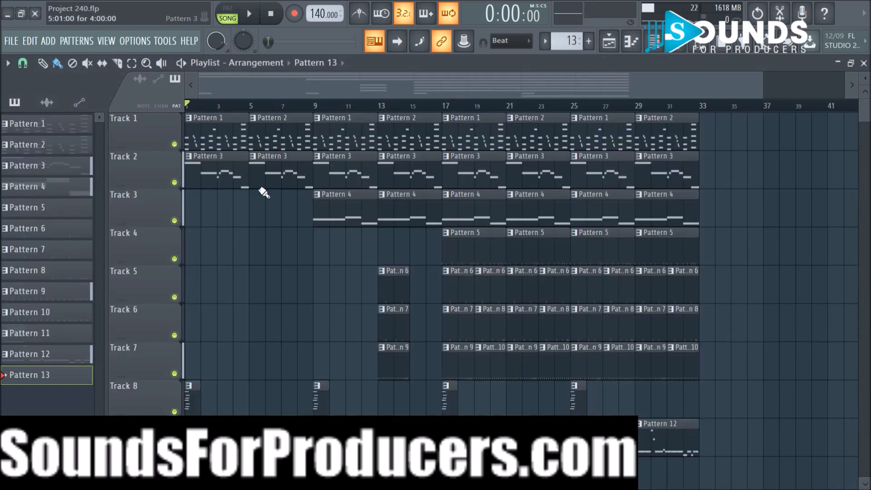
{"action": "left_click_drag", "start_coordinate": [208, 247], "coordinate": [250, 265]}
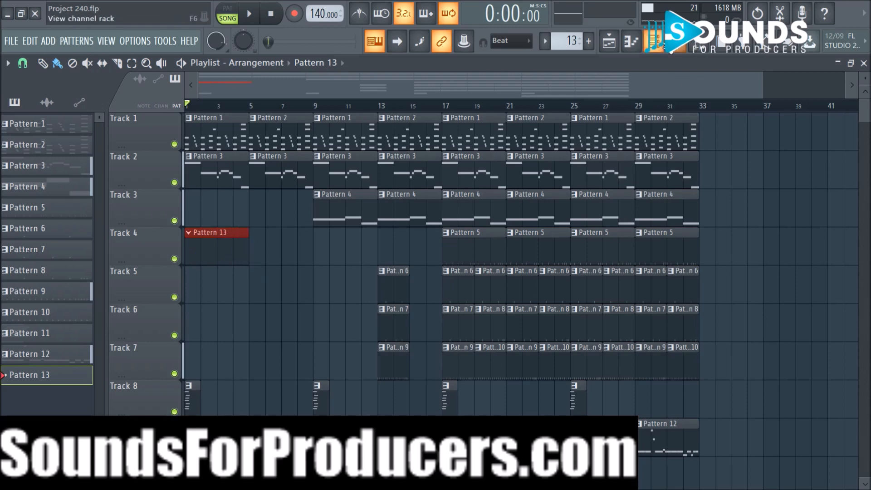
Add an Xpand!2 instrument to the channel rack and open the 20 Bells category of its preset list
{"action": "key", "text": "F6"}
{"action": "left_click", "coordinate": [116, 435]}
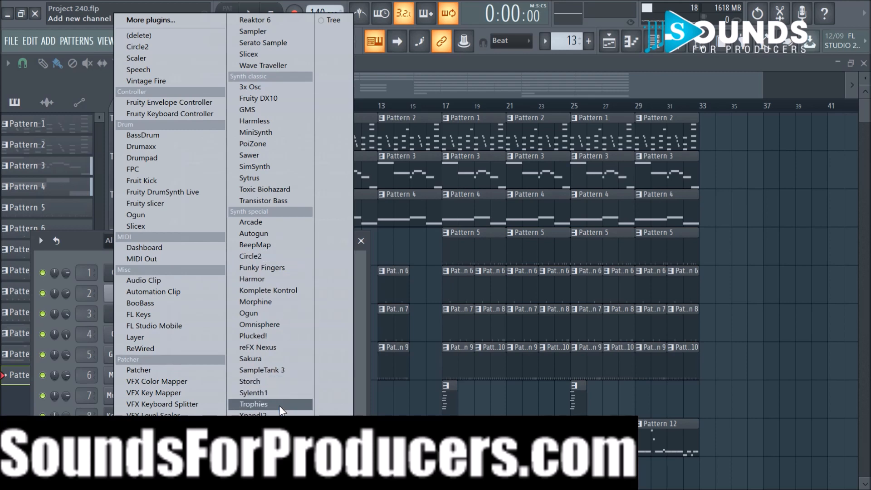
{"action": "left_click", "coordinate": [253, 414]}
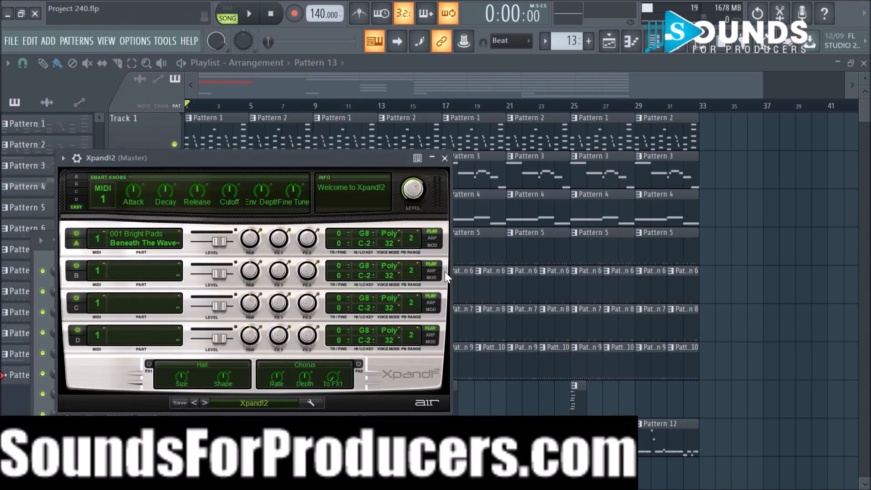
{"action": "left_click", "coordinate": [261, 401]}
{"action": "mouse_move", "coordinate": [231, 410]}
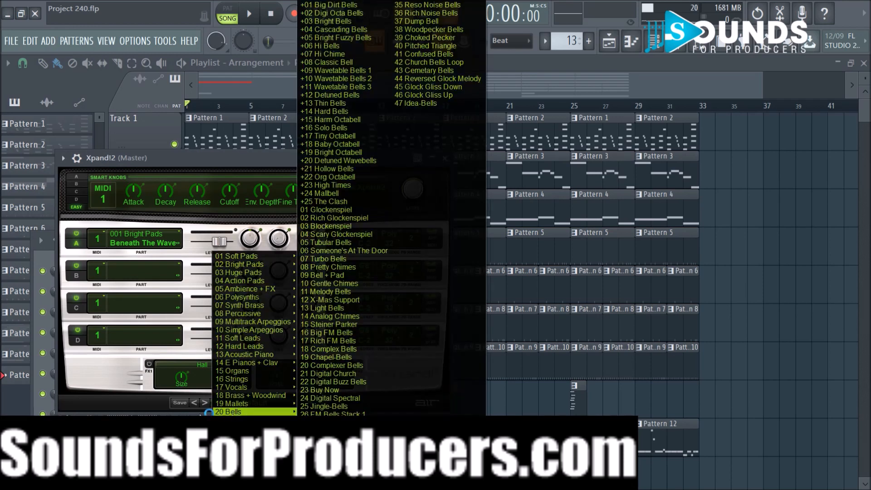
Load the "+41 Shuffling Metal" preset from the Simple Arpeggios category into Xpand!2
{"action": "left_click", "coordinate": [151, 404]}
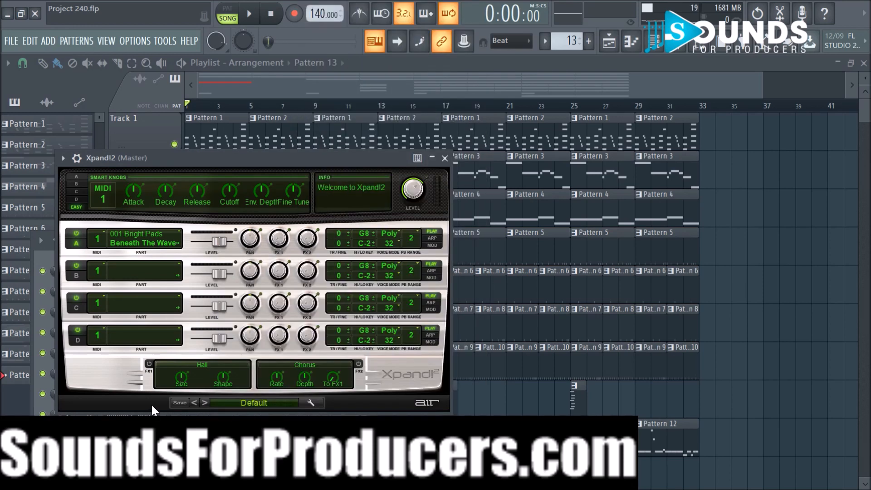
{"action": "left_click", "coordinate": [246, 403]}
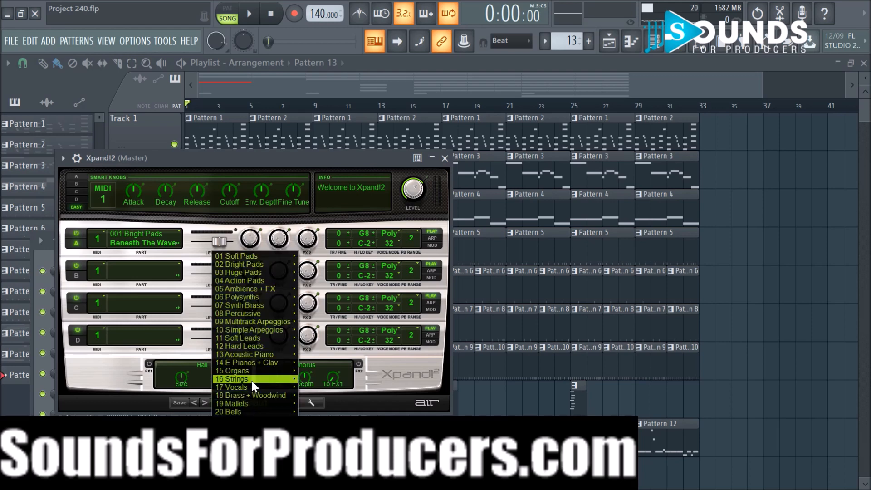
{"action": "mouse_move", "coordinate": [252, 382]}
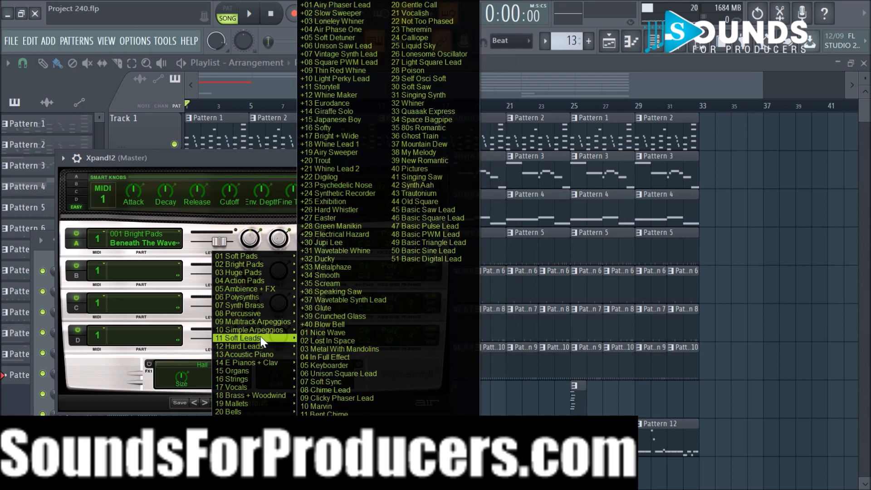
{"action": "mouse_move", "coordinate": [261, 329]}
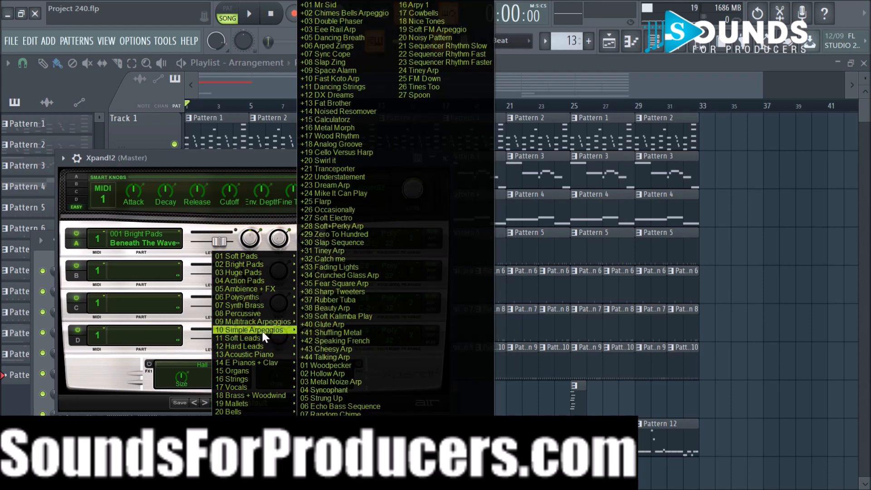
{"action": "left_click", "coordinate": [335, 335]}
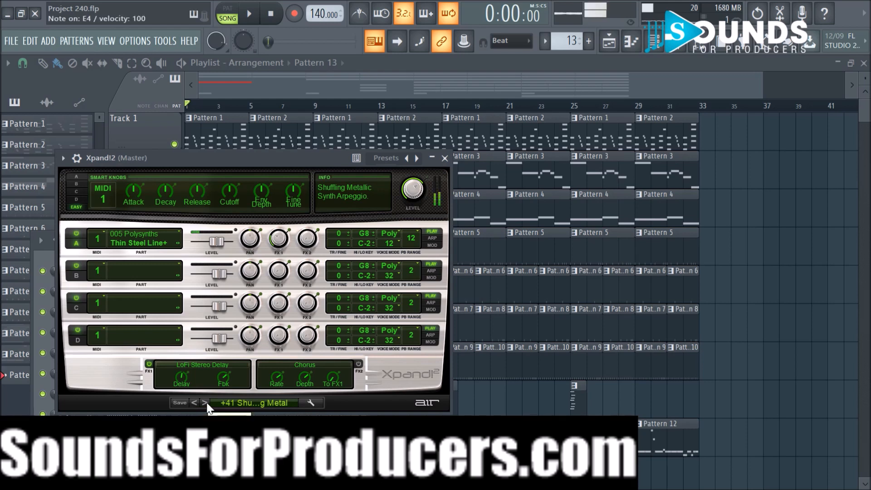
Change Xpand!2 part A's sound to the Undercurrent+ polysynth and close the plugin window
{"action": "left_click", "coordinate": [178, 243]}
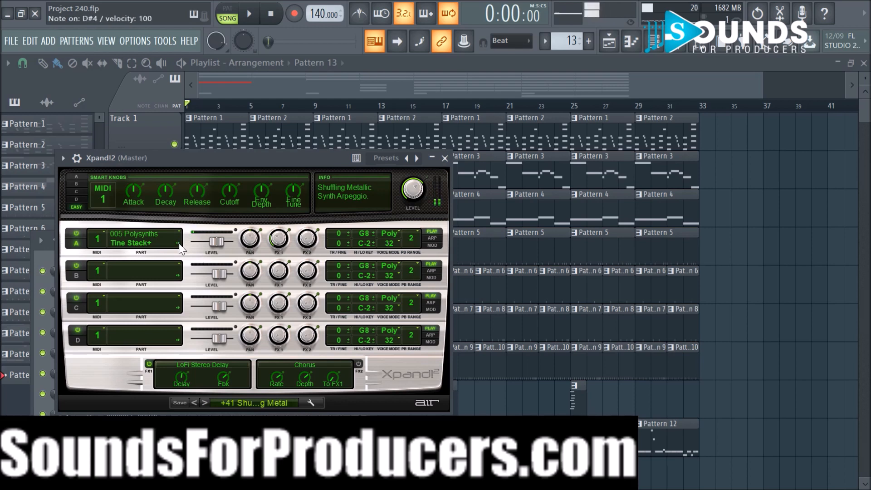
{"action": "left_click", "coordinate": [178, 243]}
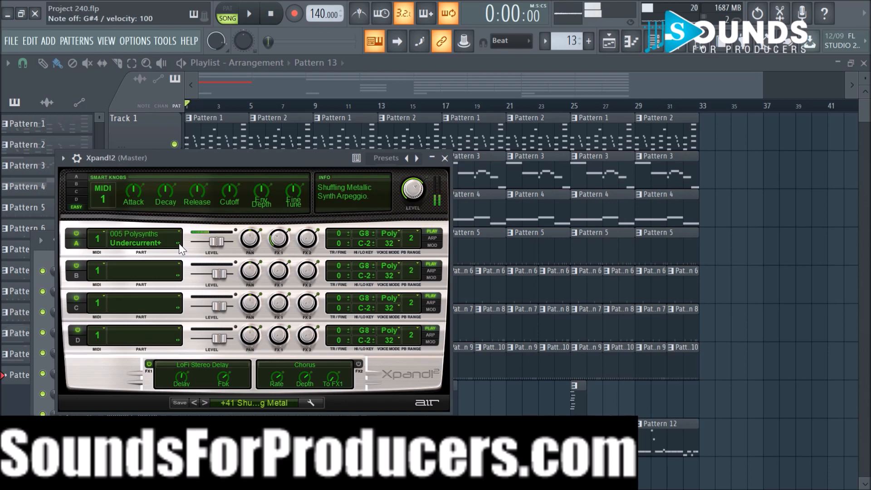
{"action": "left_click", "coordinate": [445, 158]}
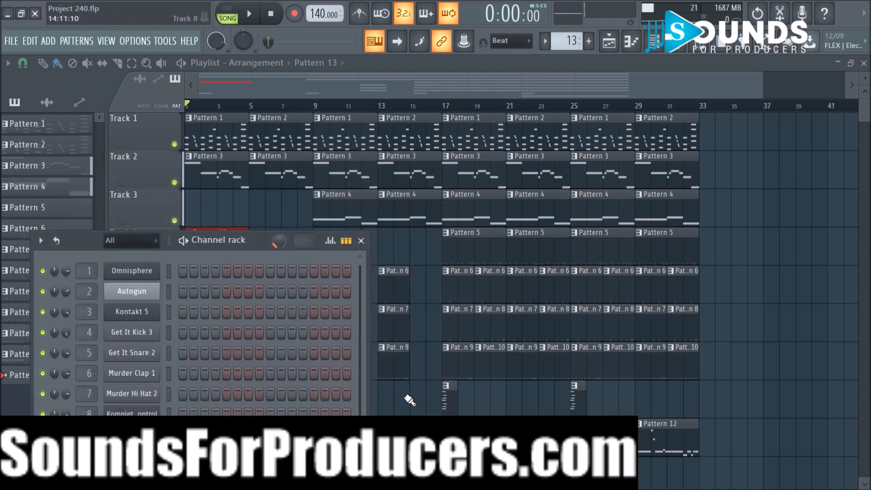
Fill Pattern 13's Xpand!2 piano roll with the four-bar melody D#6, A#5, G#5, A#5, B5, A#5, G#5, D#5 and audition it
{"action": "mouse_move", "coordinate": [252, 242]}
{"action": "left_mouse_down"}
{"action": "mouse_move", "coordinate": [254, 265]}
{"action": "mouse_move", "coordinate": [287, 257]}
{"action": "mouse_move", "coordinate": [285, 250]}
{"action": "mouse_move", "coordinate": [248, 276]}
{"action": "left_mouse_up"}
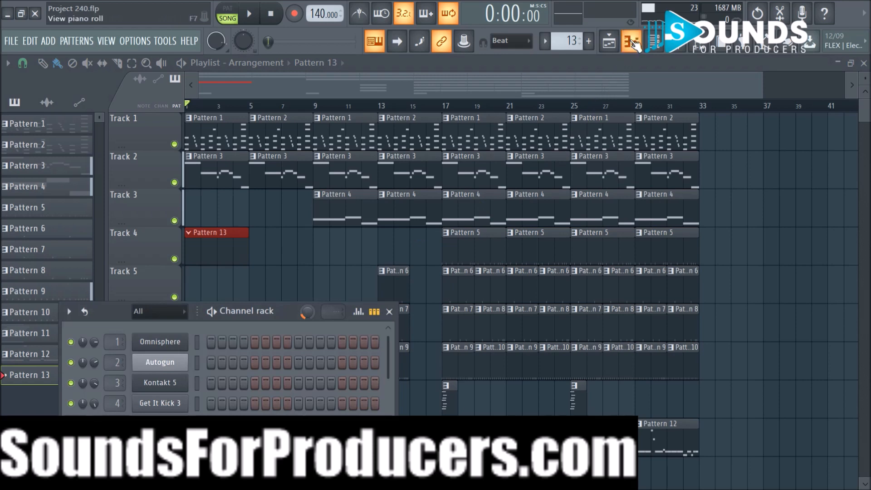
{"action": "left_click", "coordinate": [631, 41]}
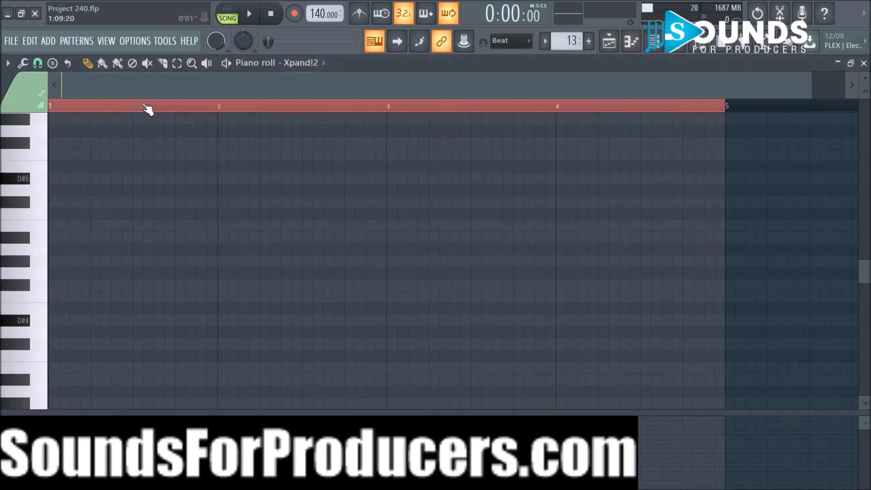
{"action": "key", "text": "space"}
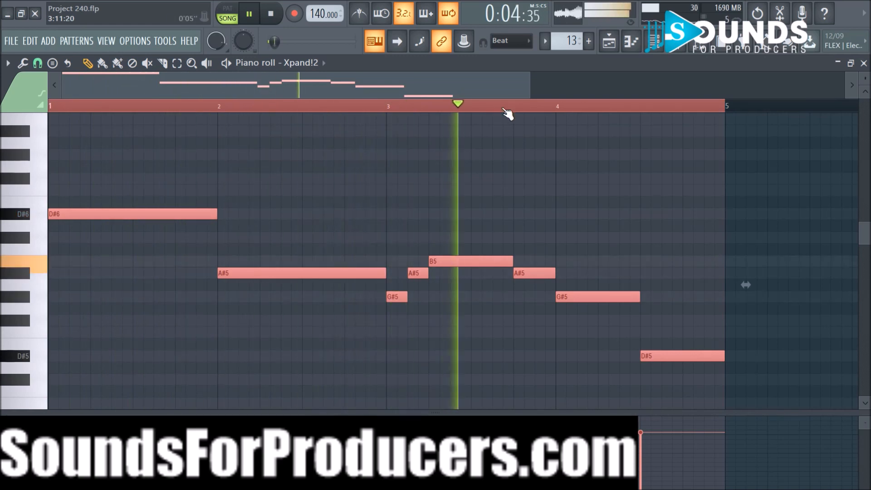
{"action": "left_click", "coordinate": [608, 42]}
{"action": "key", "text": "space"}
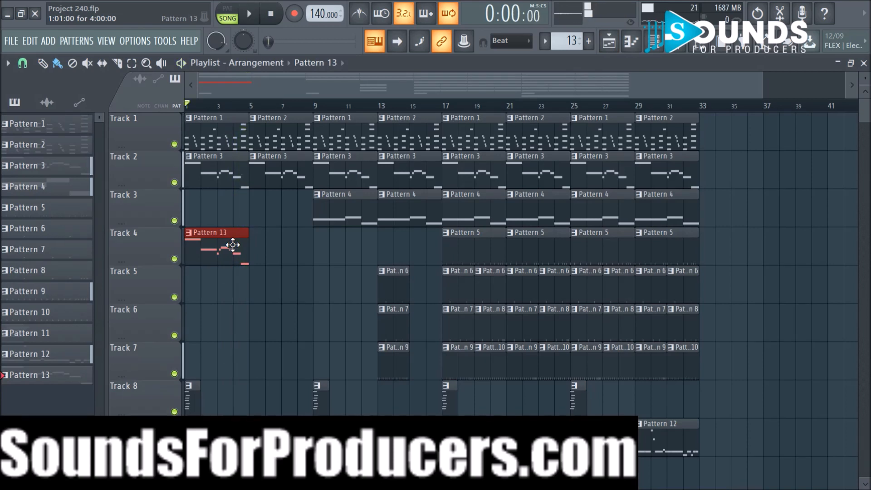
Transpose all of Pattern 13's notes down one octave and start playback
{"action": "double_click", "coordinate": [232, 244]}
{"action": "key", "text": "ctrl+a"}
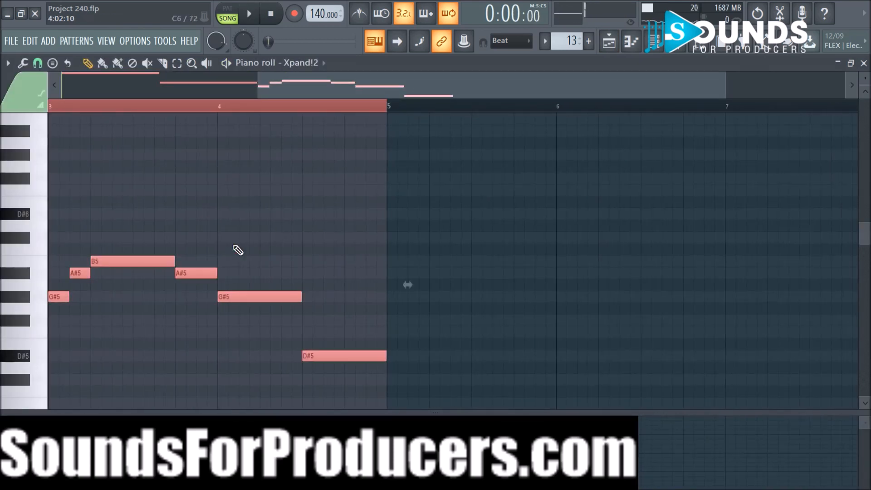
{"action": "key", "text": "ctrl+Down"}
{"action": "key", "text": "space"}
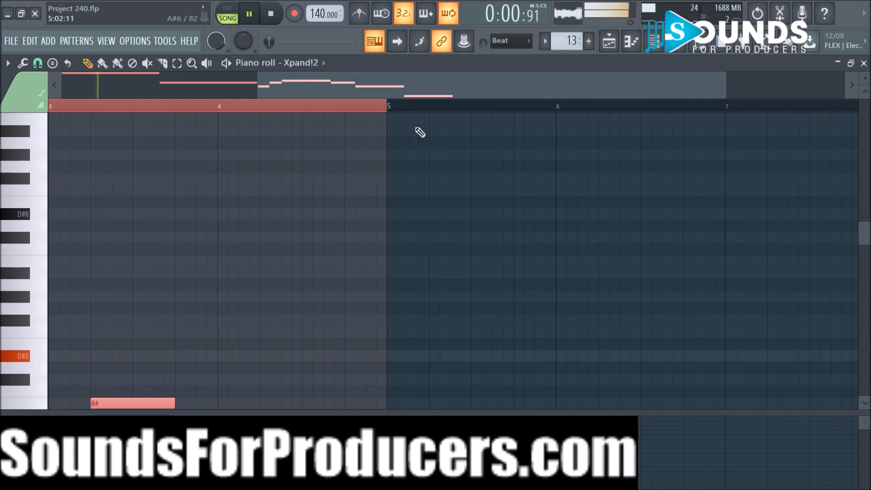
Copy the Pattern 13 clip on playlist Track 4 to bar 5 and set bars 1 to 8 as the loop range
{"action": "left_click", "coordinate": [608, 41]}
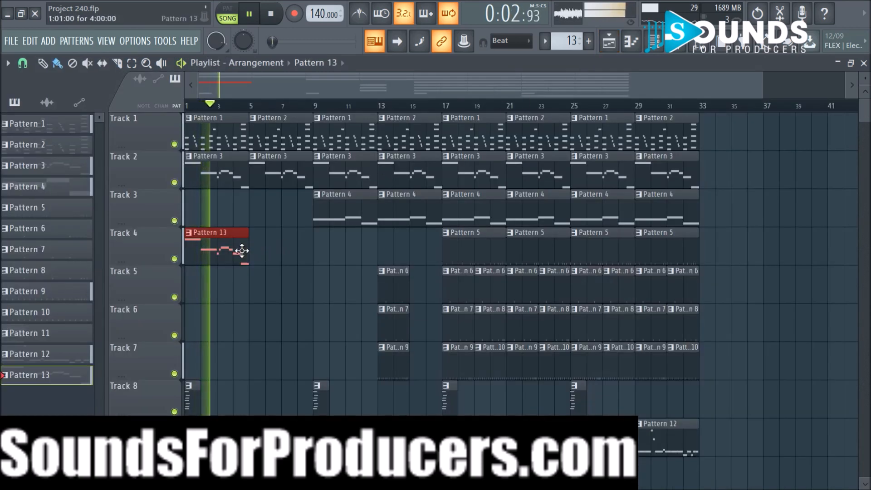
{"action": "left_click_drag", "start_coordinate": [229, 254], "coordinate": [294, 254]}
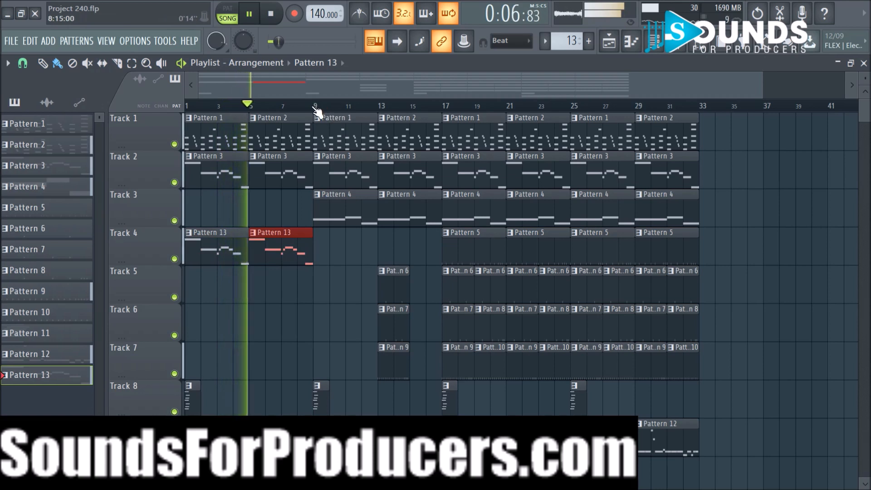
{"action": "left_click_drag", "start_coordinate": [317, 107], "coordinate": [139, 107]}
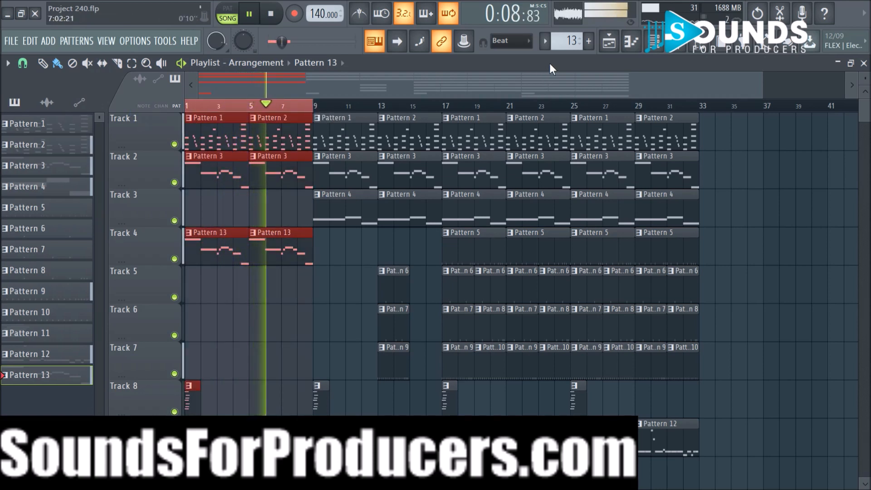
Enlarge the channel rack to show all channels and route Xpand!2 to mixer track 10
{"action": "left_click", "coordinate": [655, 43]}
{"action": "left_click_drag", "start_coordinate": [262, 302], "coordinate": [349, 134]}
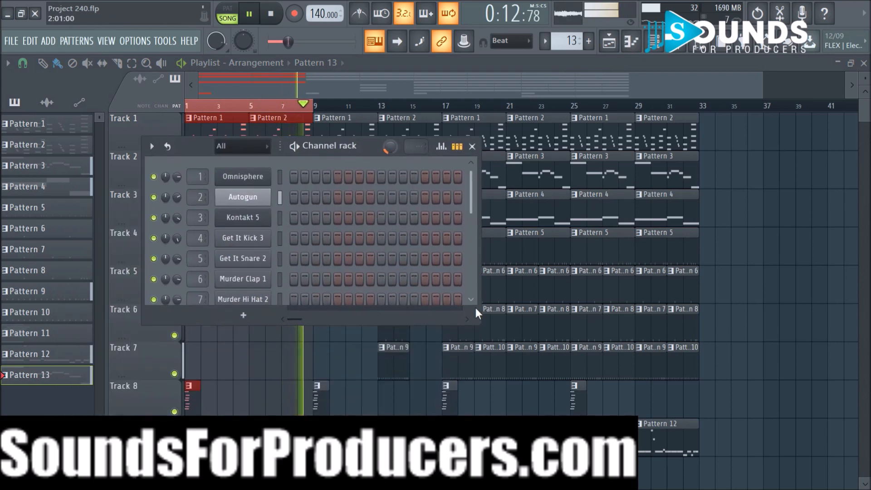
{"action": "left_click_drag", "start_coordinate": [478, 318], "coordinate": [654, 404]}
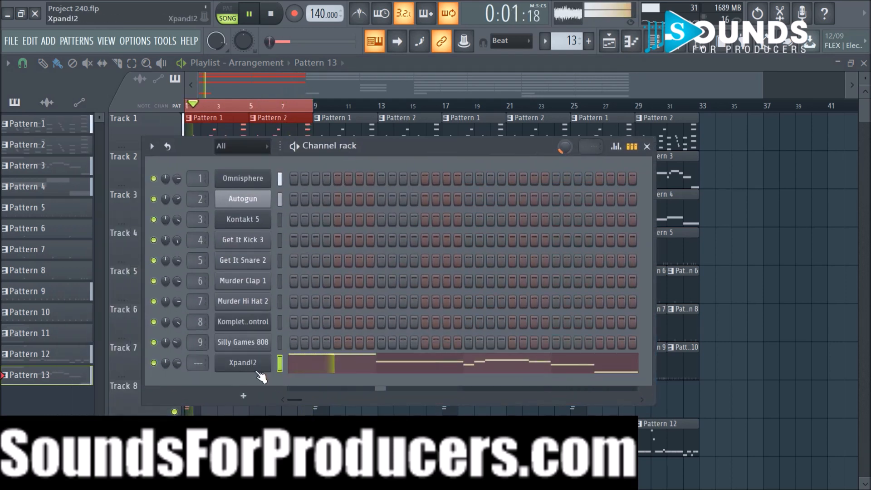
{"action": "scroll", "coordinate": [195, 361], "scroll_direction": "up", "scroll_amount": 9}
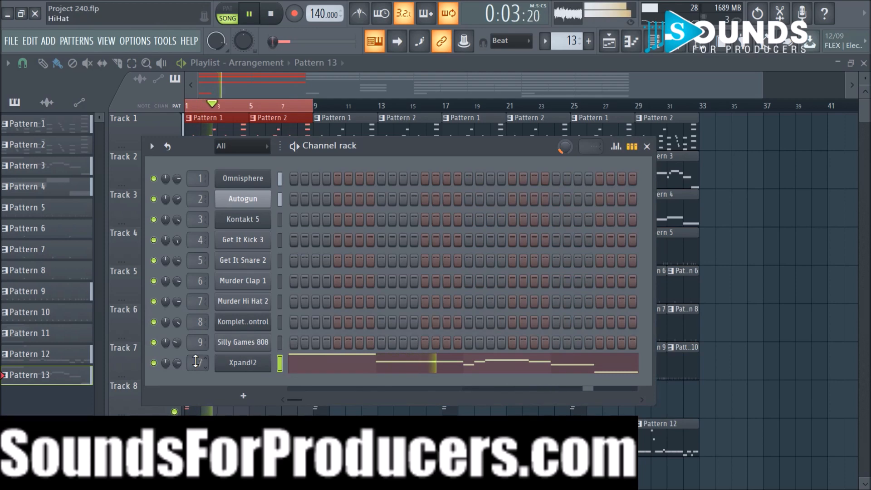
{"action": "scroll", "coordinate": [195, 361], "scroll_direction": "up", "scroll_amount": 1}
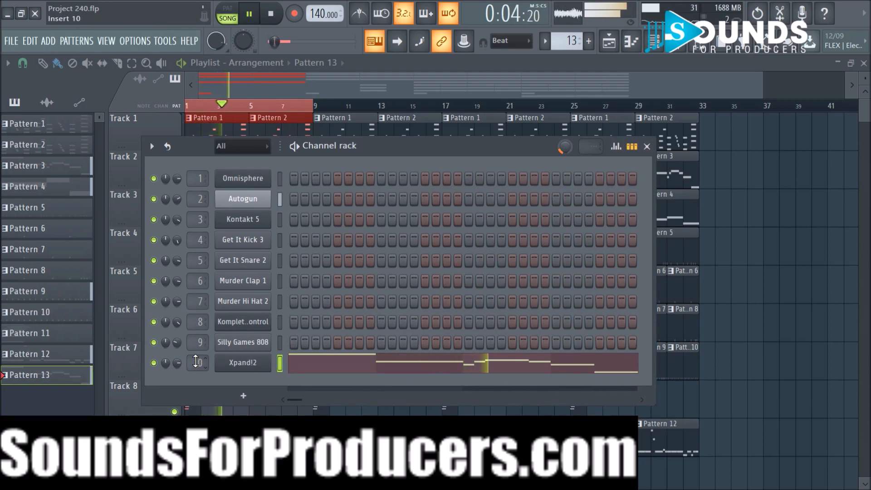
Audition other polysynths for Xpand!2 part A during playback, settle on Attack Sweep, and close the plugin window
{"action": "left_click", "coordinate": [245, 365]}
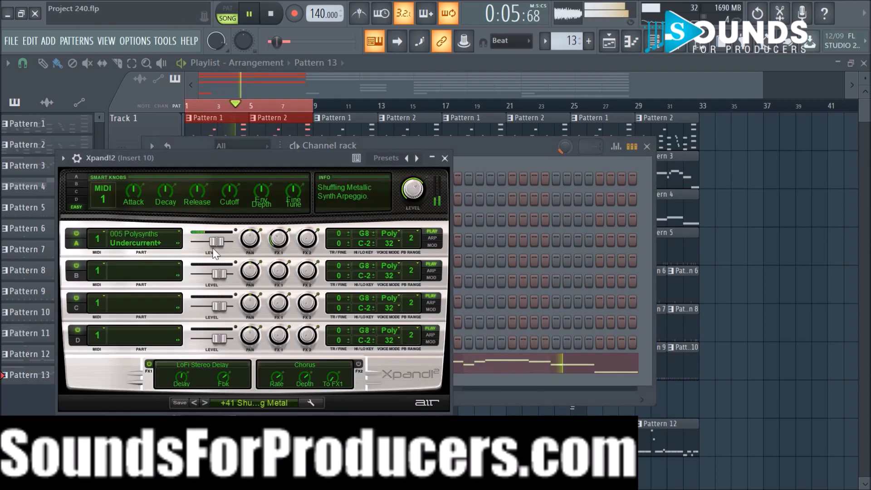
{"action": "left_click", "coordinate": [178, 244]}
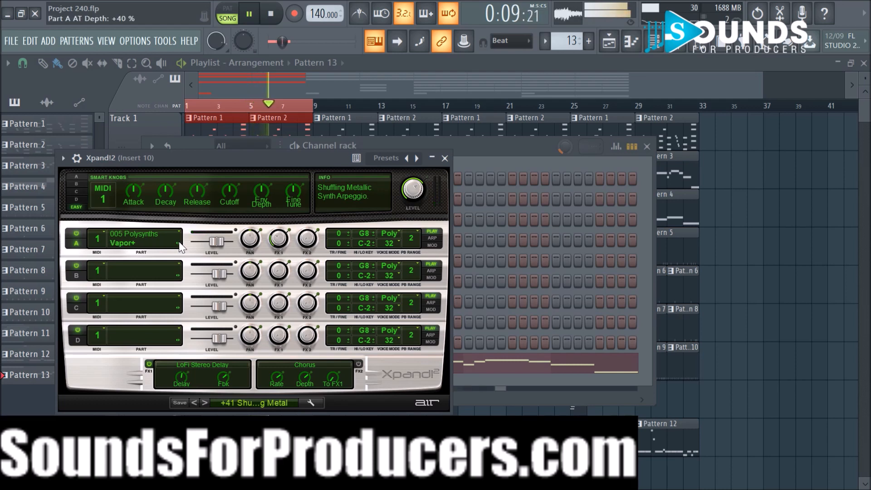
{"action": "left_click", "coordinate": [179, 243]}
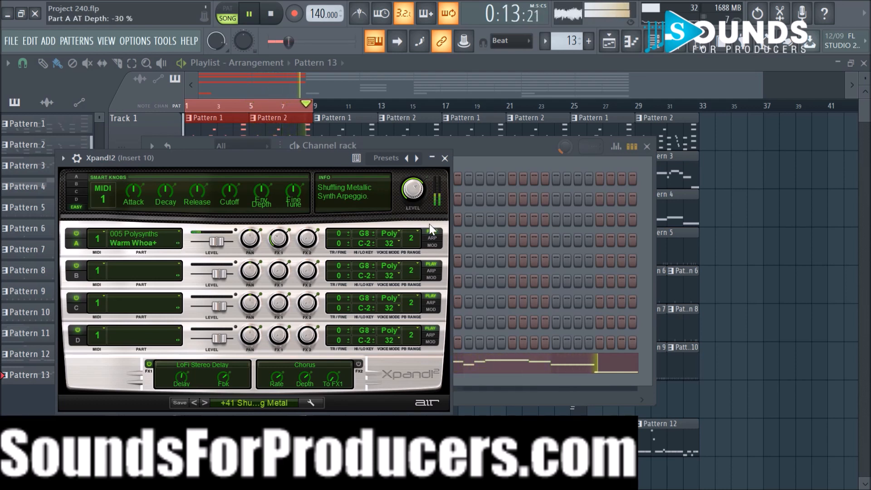
{"action": "left_click", "coordinate": [178, 243]}
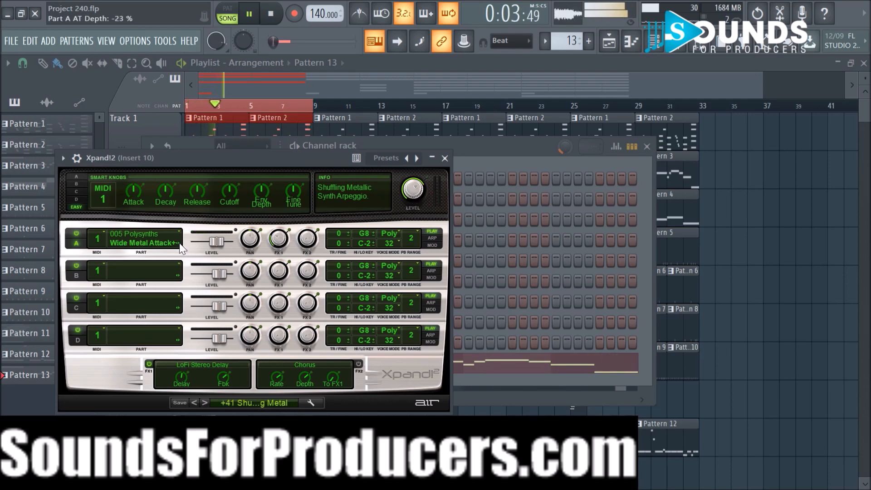
{"action": "left_click", "coordinate": [178, 243]}
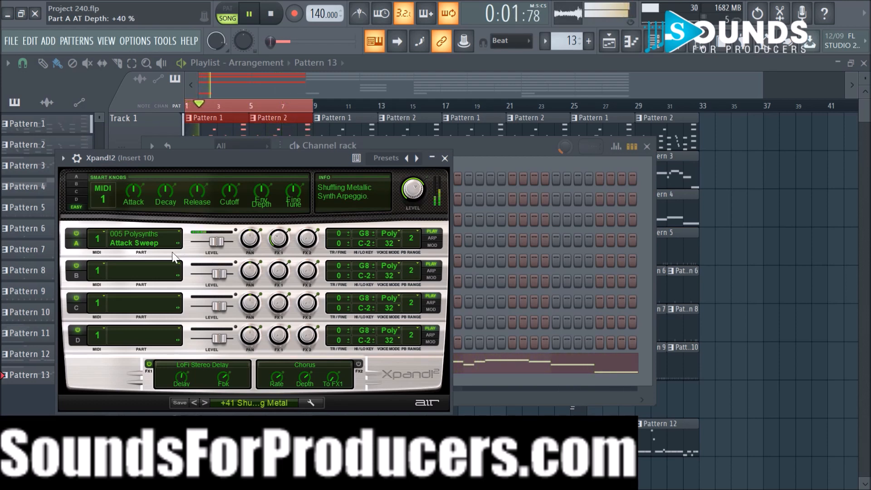
{"action": "left_click", "coordinate": [416, 190]}
{"action": "left_click", "coordinate": [444, 158]}
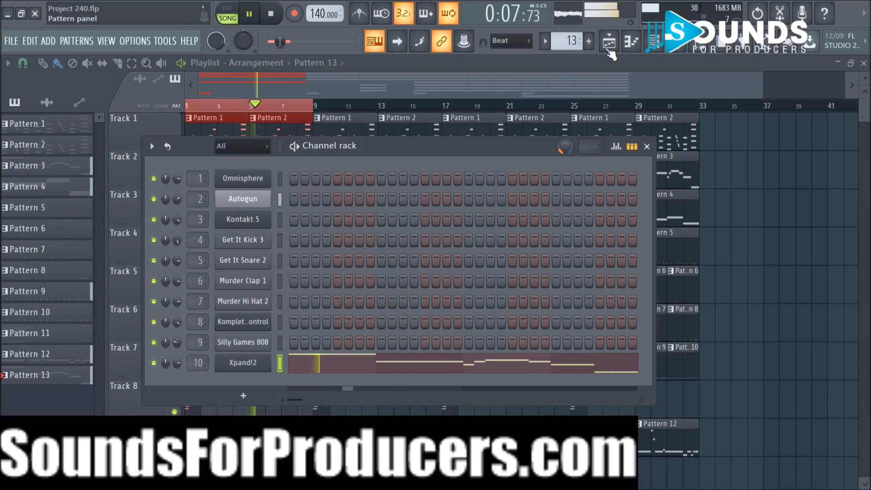
Rename mixer track Insert 10 as "Lead"
{"action": "left_click", "coordinate": [676, 42]}
{"action": "right_click", "coordinate": [341, 186]}
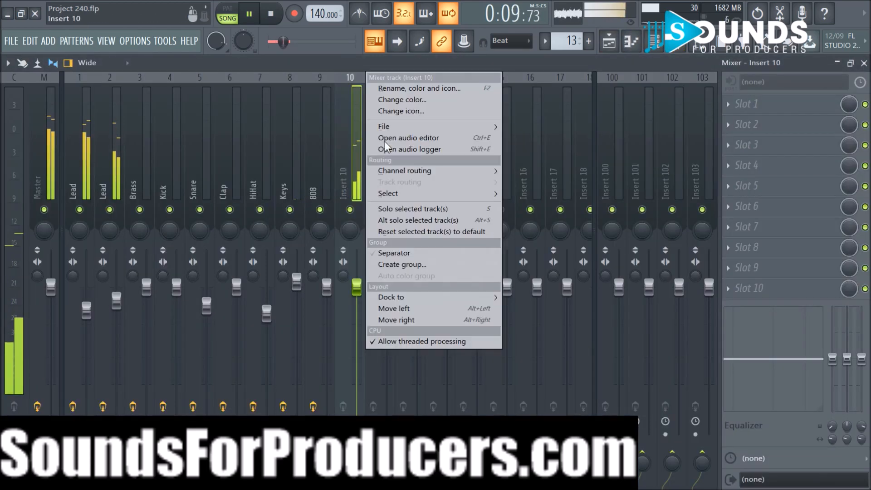
{"action": "left_click", "coordinate": [414, 82]}
{"action": "type", "text": "Lead"}
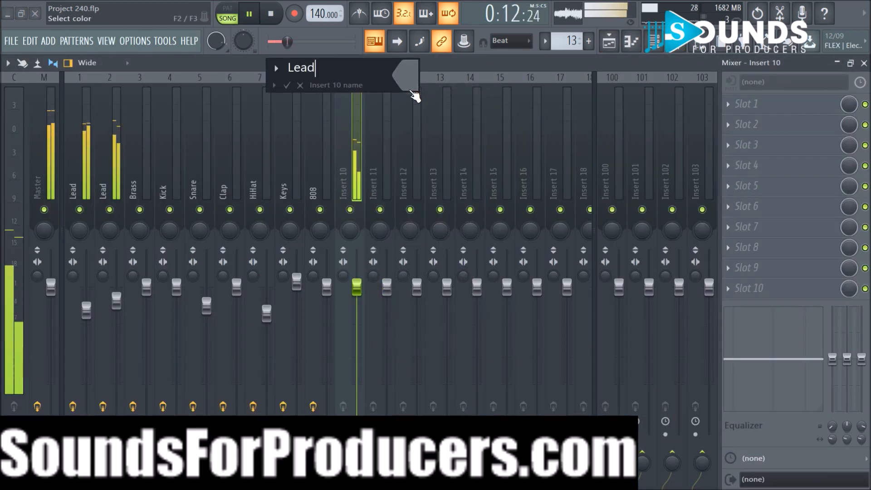
{"action": "key", "text": "Return"}
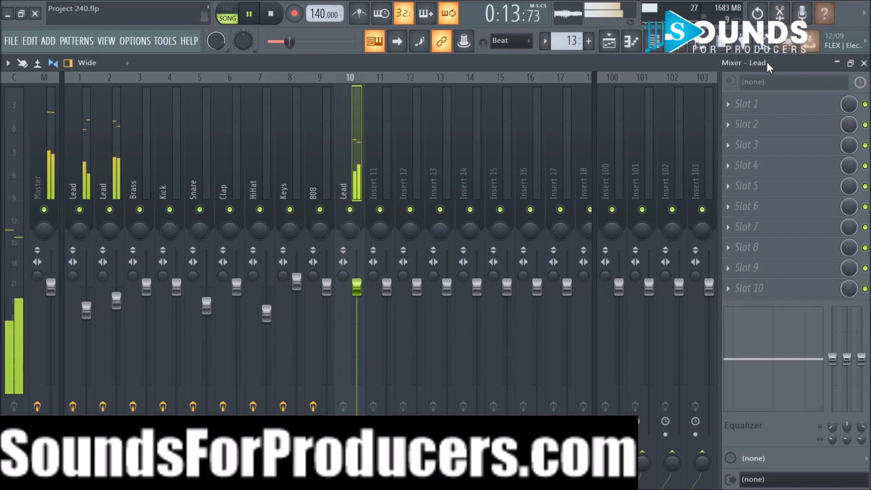
Add Fruity Parametric EQ 2 to slot 1 of mixer track 10, cut lows steeply with band 1 at about 128 Hz, and return to the playlist
{"action": "left_click", "coordinate": [730, 105]}
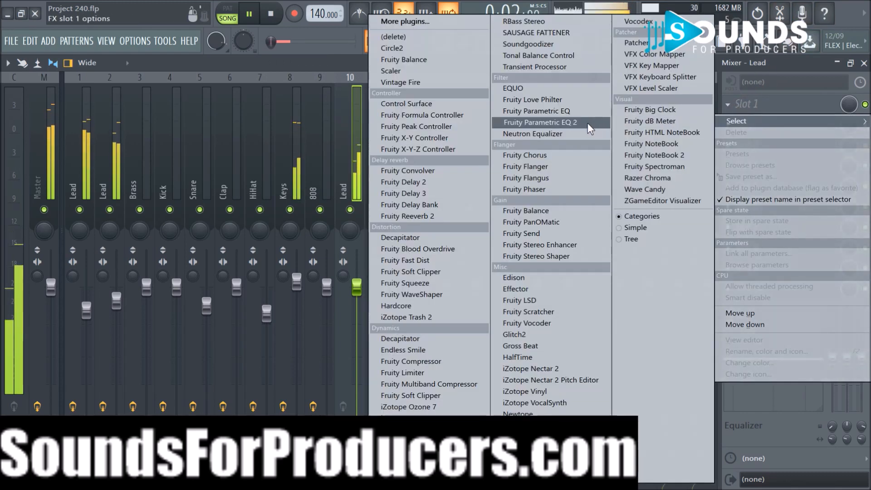
{"action": "left_click", "coordinate": [576, 140]}
{"action": "left_click_drag", "start_coordinate": [173, 322], "coordinate": [202, 383]}
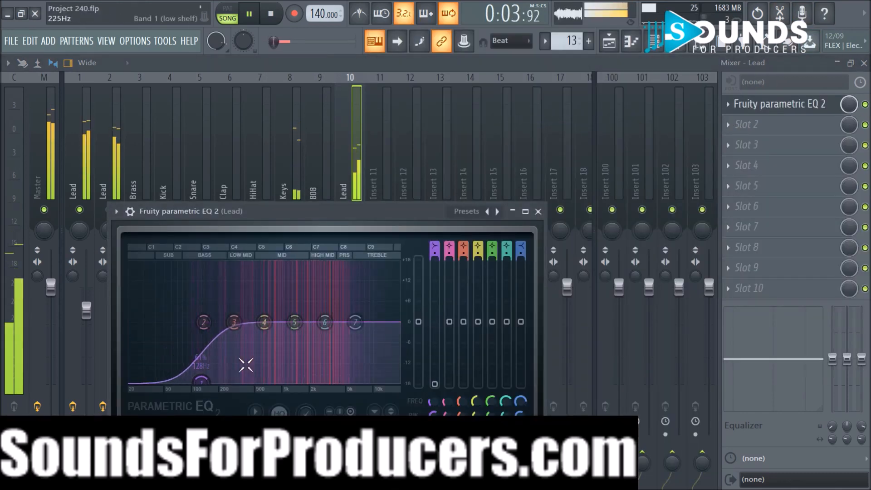
{"action": "left_click_drag", "start_coordinate": [434, 255], "coordinate": [435, 272]}
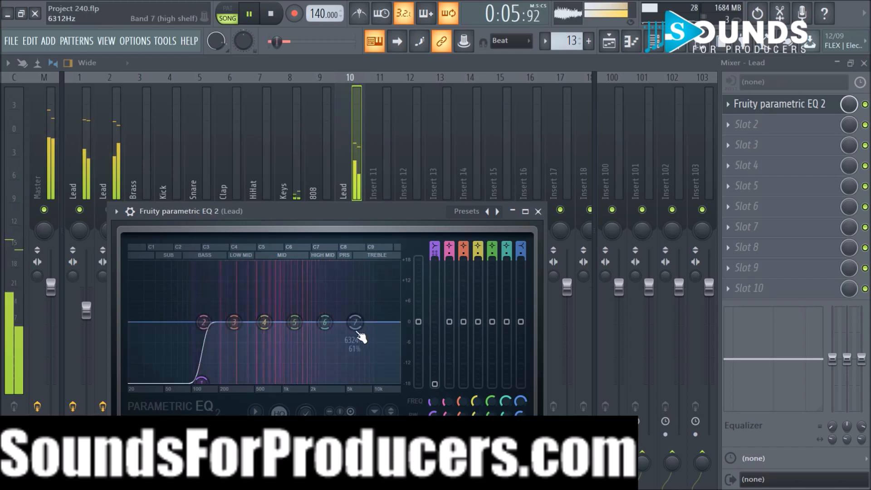
{"action": "left_click", "coordinate": [538, 211]}
{"action": "left_click", "coordinate": [608, 40]}
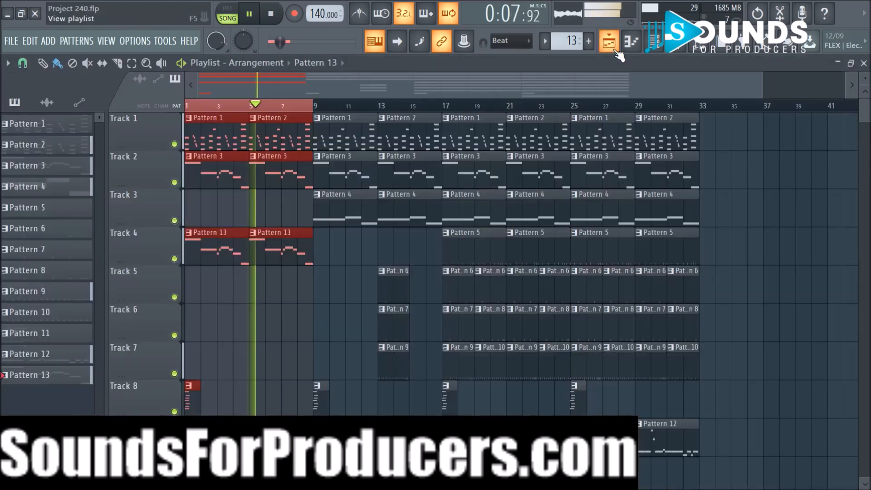
{"action": "scroll", "coordinate": [355, 253], "scroll_direction": "down", "scroll_amount": 4}
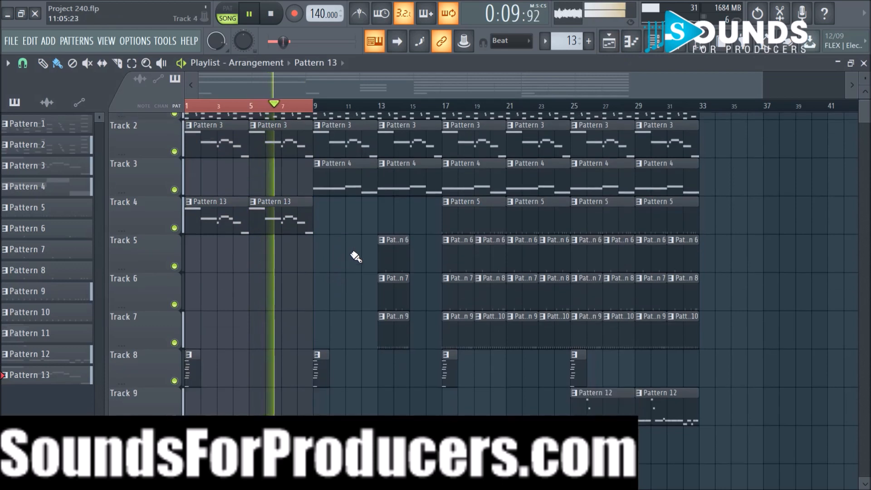
Stop playback, move the two Pattern 13 clips on track 4 to bars 9 through 16, and clear the time selection
{"action": "scroll", "coordinate": [356, 255], "scroll_direction": "up", "scroll_amount": 3}
{"action": "scroll", "coordinate": [356, 254], "scroll_direction": "up", "scroll_amount": 1}
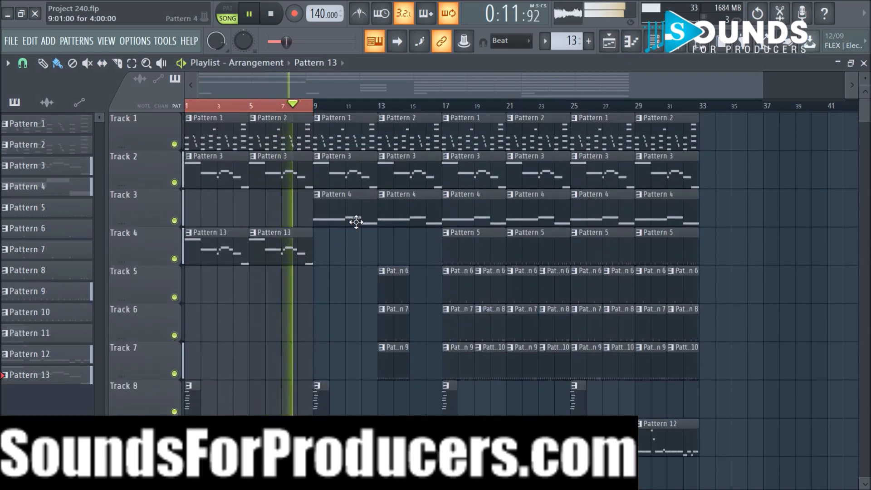
{"action": "key", "text": "space"}
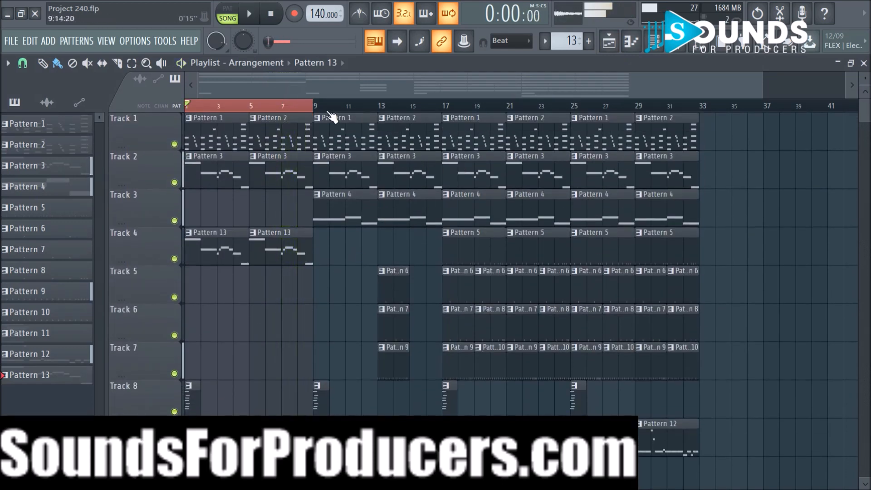
{"action": "mouse_move", "coordinate": [336, 254]}
{"action": "left_mouse_down"}
{"action": "mouse_move", "coordinate": [150, 258]}
{"action": "mouse_move", "coordinate": [327, 249]}
{"action": "left_mouse_up"}
{"action": "left_click", "coordinate": [280, 318]}
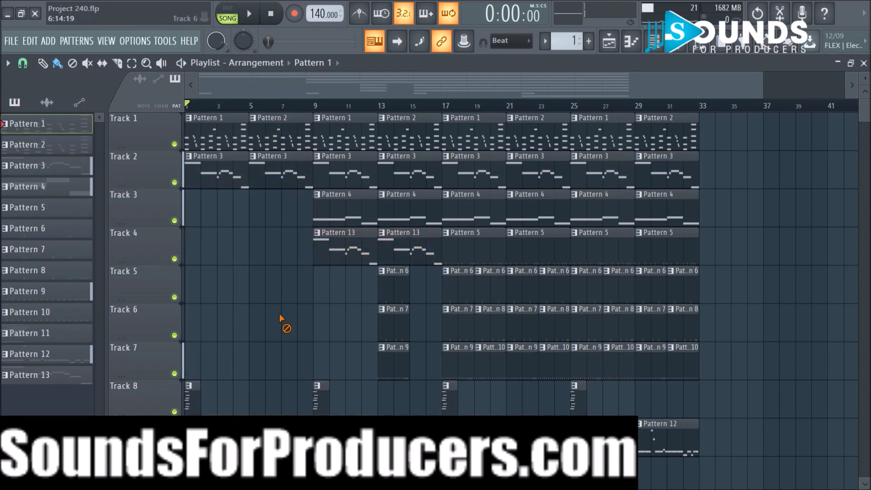
Pick Pattern 13 from its track 4 clip during playback and paint four copies along track 10 from bar 17 through bar 32
{"action": "key", "text": "space"}
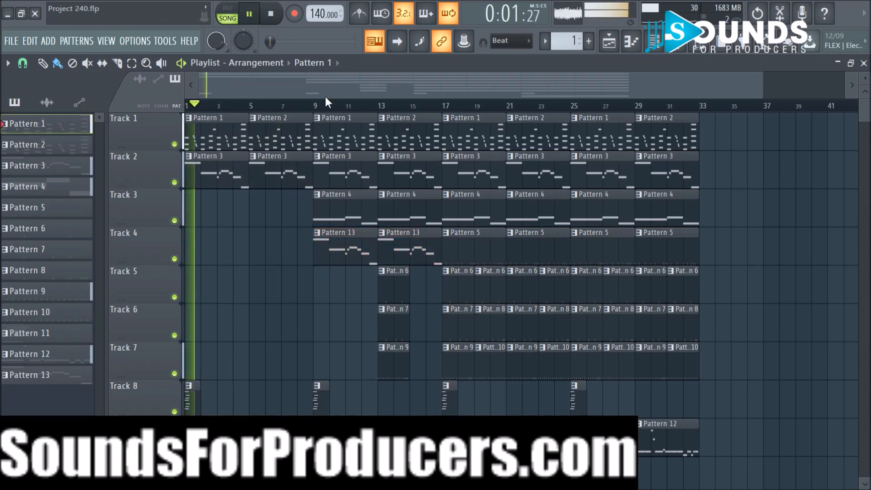
{"action": "scroll", "coordinate": [349, 169], "scroll_direction": "down", "scroll_amount": 1}
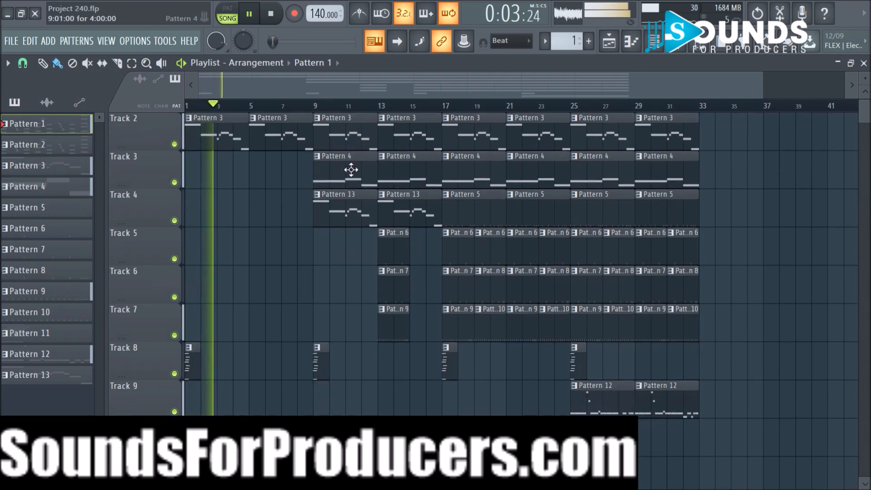
{"action": "scroll", "coordinate": [349, 169], "scroll_direction": "up", "scroll_amount": 1}
{"action": "left_click", "coordinate": [352, 251]}
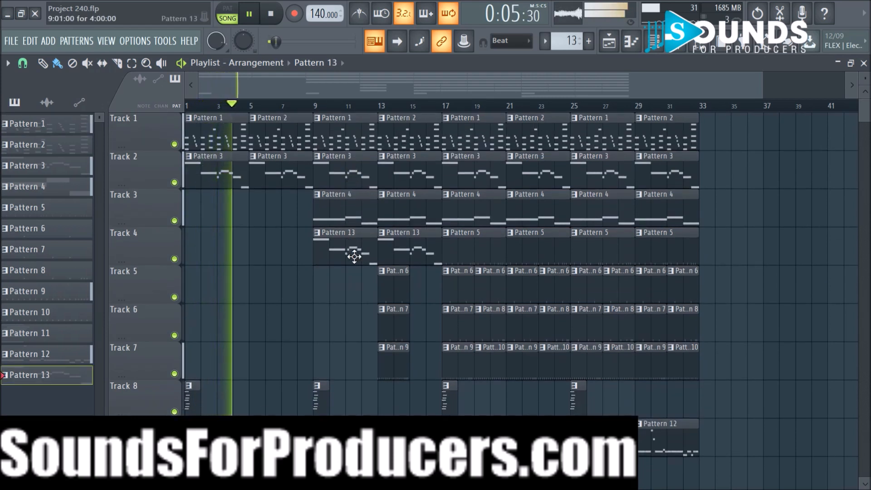
{"action": "scroll", "coordinate": [412, 333], "scroll_direction": "down", "scroll_amount": 4}
{"action": "mouse_move", "coordinate": [444, 313]}
{"action": "left_mouse_down"}
{"action": "mouse_move", "coordinate": [511, 330]}
{"action": "mouse_move", "coordinate": [657, 338]}
{"action": "left_mouse_up"}
{"action": "scroll", "coordinate": [744, 253], "scroll_direction": "up", "scroll_amount": 4}
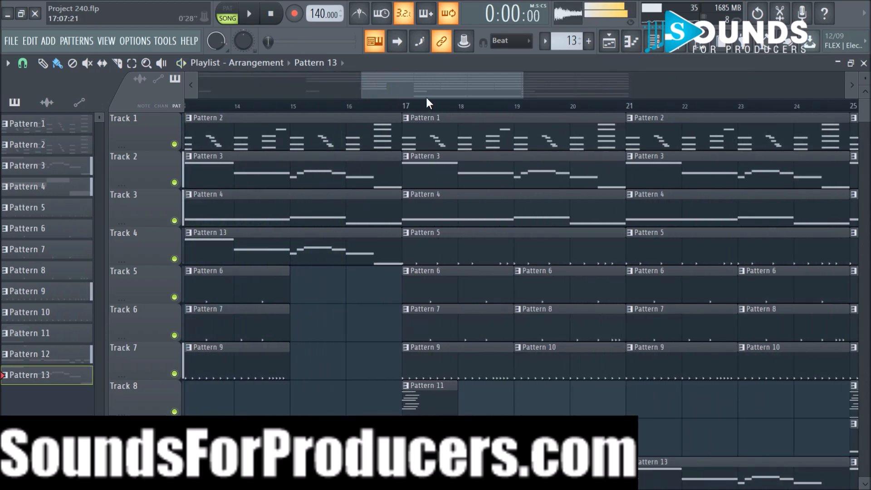
Set a finer playlist snap, play the section before bar 17, and shorten the Pattern 9 clip at bar 13 on track 7 to about bar 14.6
{"action": "scroll", "coordinate": [409, 83], "scroll_direction": "up", "scroll_amount": 2}
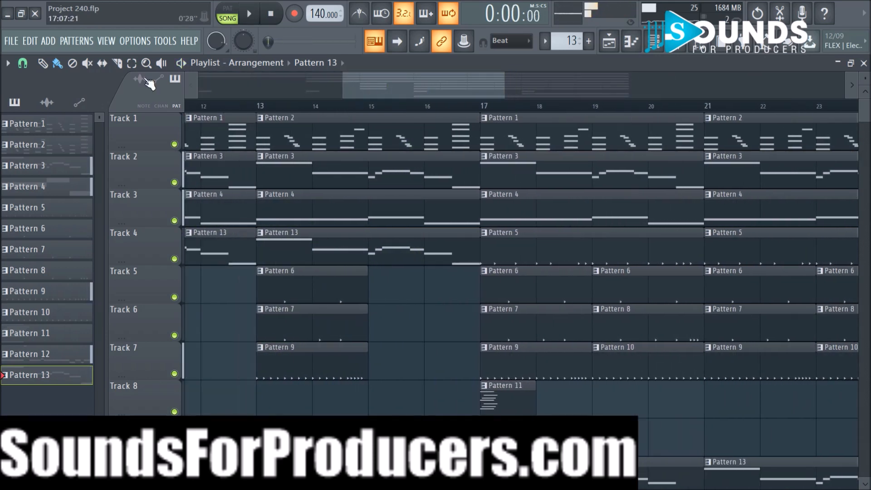
{"action": "left_click", "coordinate": [22, 65]}
{"action": "left_click", "coordinate": [39, 222]}
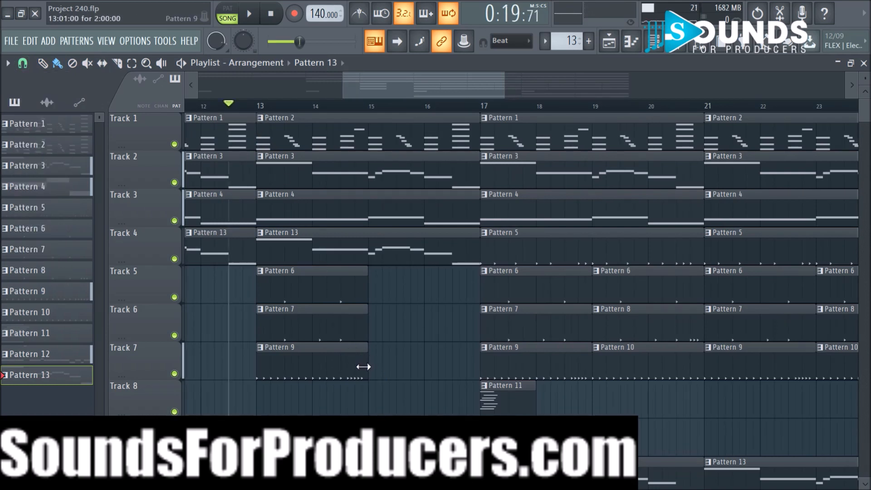
{"action": "key", "text": "space"}
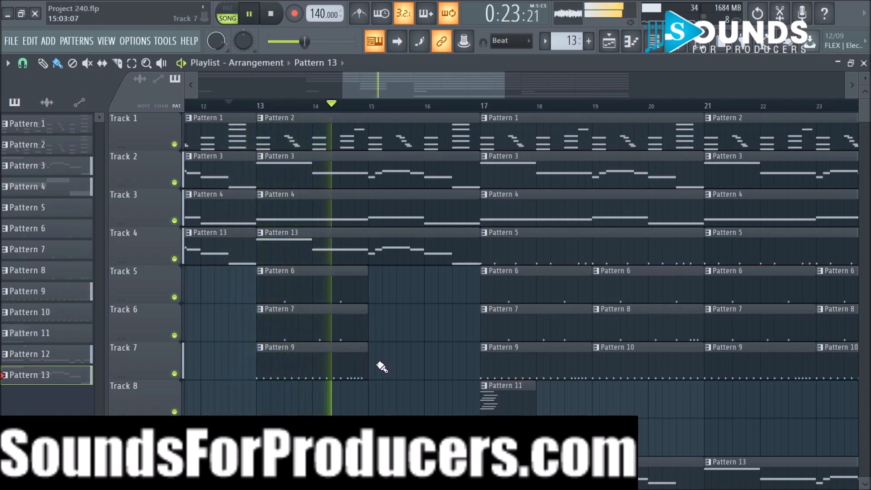
{"action": "key", "text": "space"}
{"action": "key", "text": "space"}
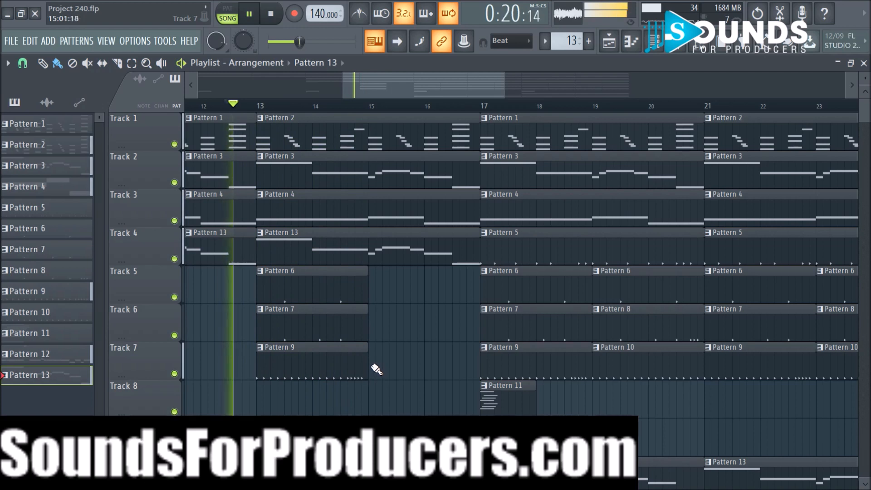
{"action": "left_click_drag", "start_coordinate": [369, 366], "coordinate": [349, 365]}
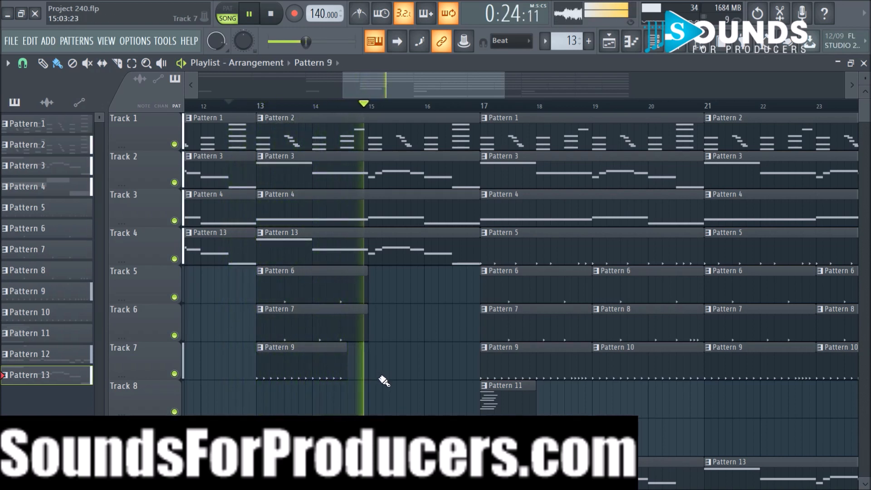
Listen to the drop transition, copy the Pattern 6 clip on track 5 from bar 13 to bar 15, and make the copy unique
{"action": "scroll", "coordinate": [430, 114], "scroll_direction": "down", "scroll_amount": 3}
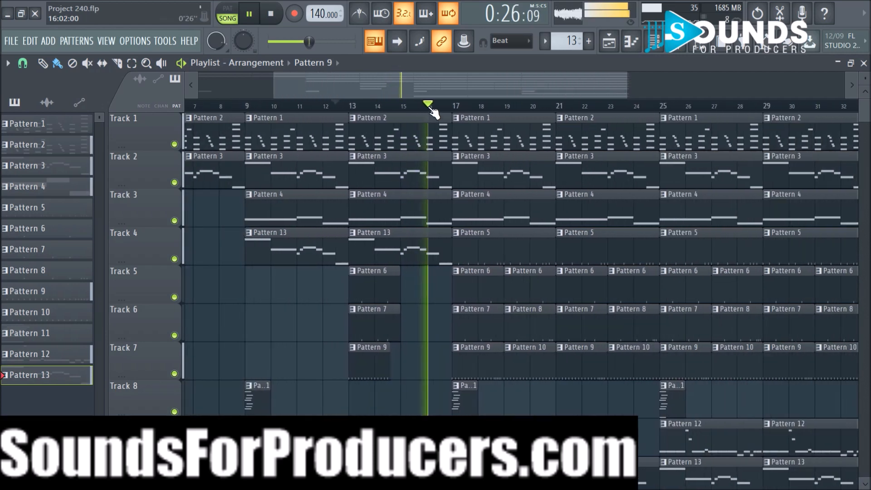
{"action": "scroll", "coordinate": [434, 112], "scroll_direction": "up", "scroll_amount": 4}
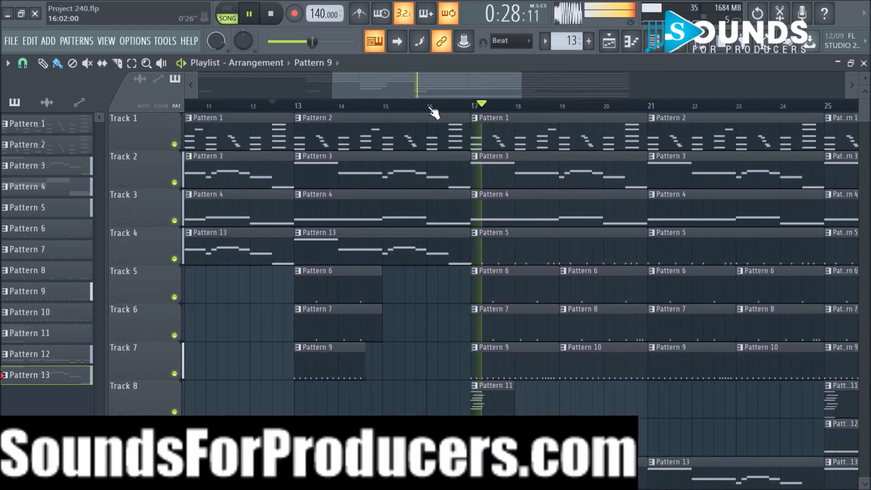
{"action": "key", "text": "space"}
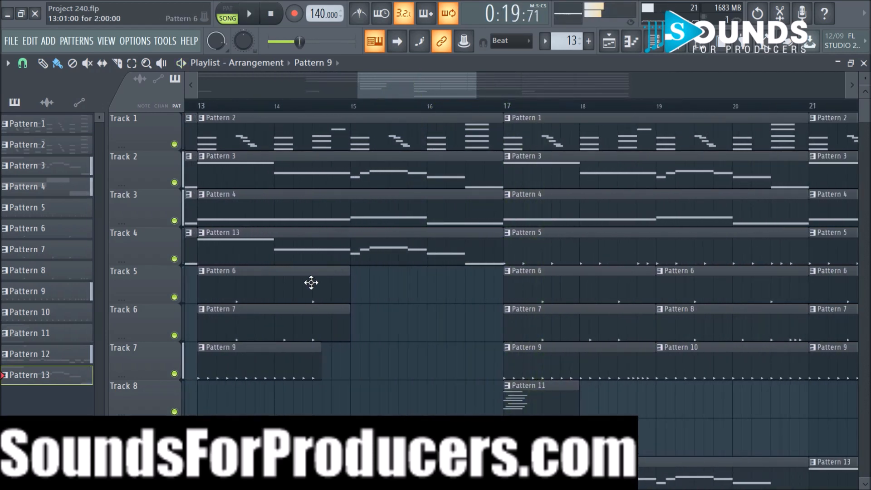
{"action": "left_click_drag", "start_coordinate": [322, 284], "coordinate": [458, 283]}
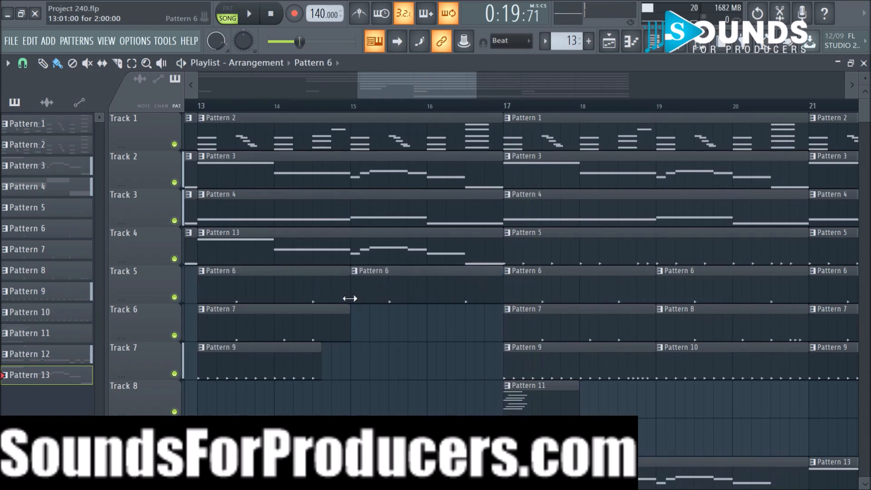
{"action": "right_click", "coordinate": [356, 280]}
{"action": "left_click", "coordinate": [373, 344]}
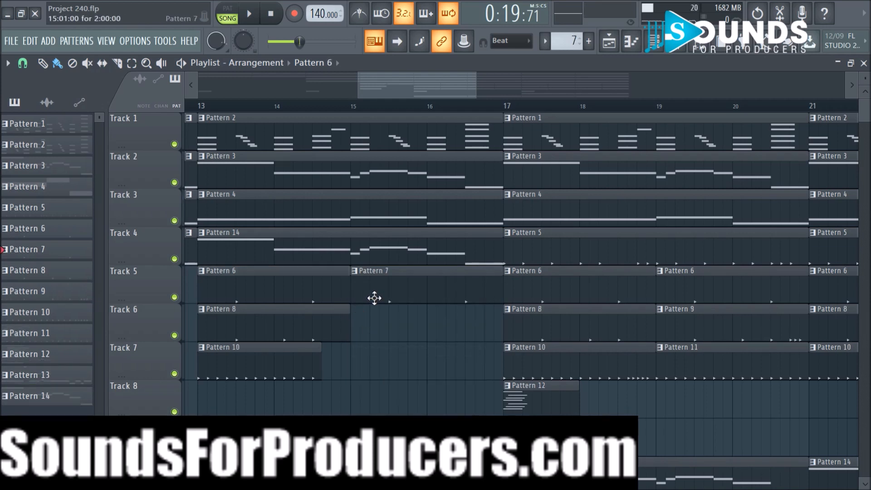
Open the copied snare pattern in the piano roll, delete the first hit in bar 1, and set a triplet snap grid
{"action": "double_click", "coordinate": [396, 296]}
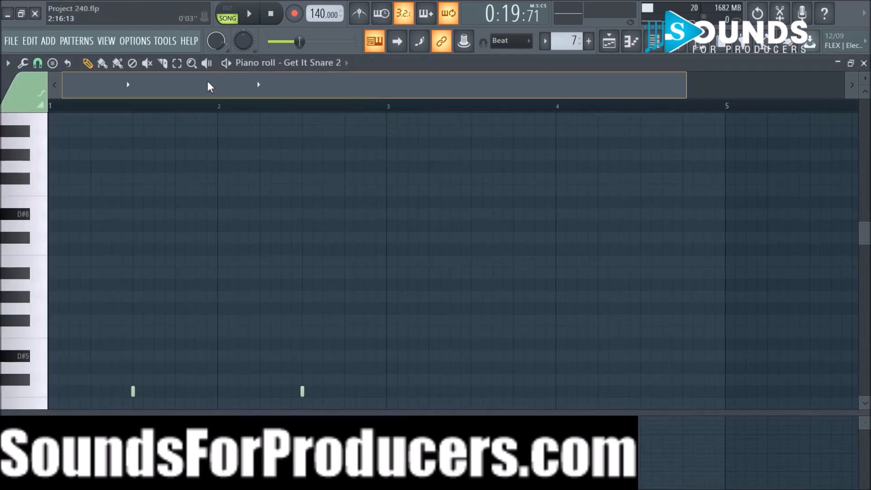
{"action": "scroll", "coordinate": [210, 262], "scroll_direction": "down", "scroll_amount": 3}
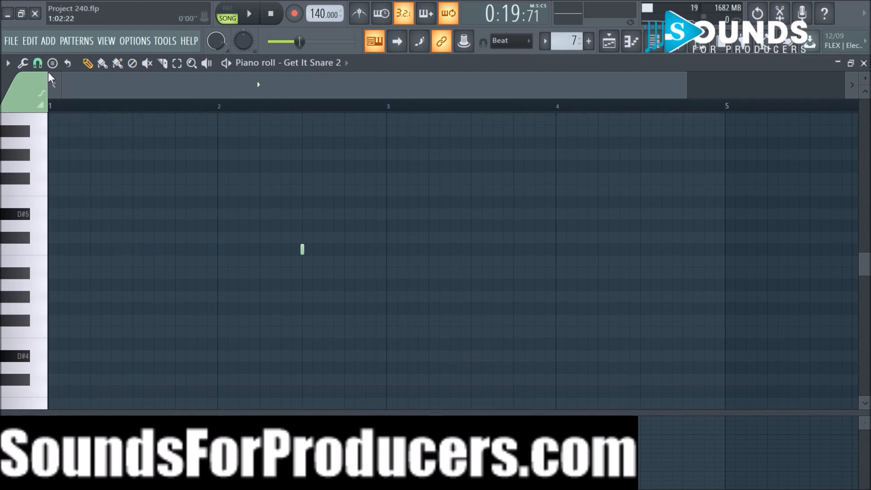
{"action": "left_click", "coordinate": [38, 64]}
{"action": "left_click", "coordinate": [53, 212]}
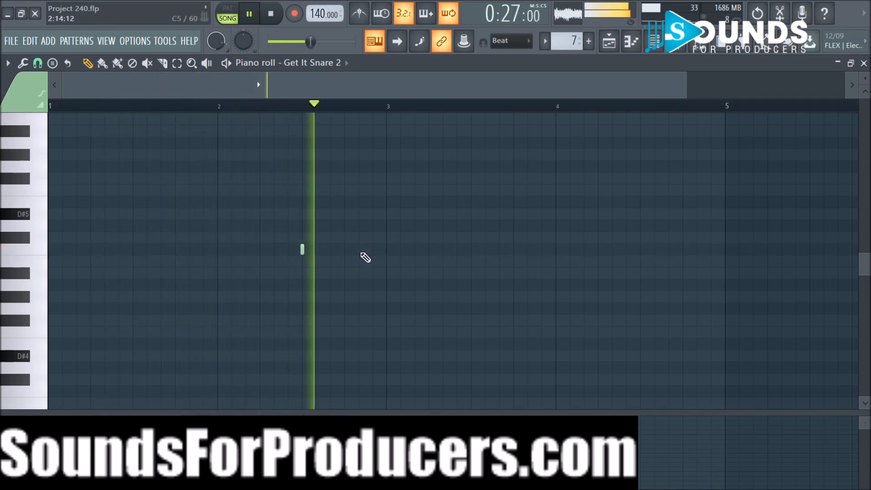
Build a triplet snare roll by adding five evenly spaced C5 notes after the existing hit in bar 2, checking it in playback
{"action": "left_click", "coordinate": [339, 248]}
{"action": "right_click", "coordinate": [340, 249]}
{"action": "key", "text": "space"}
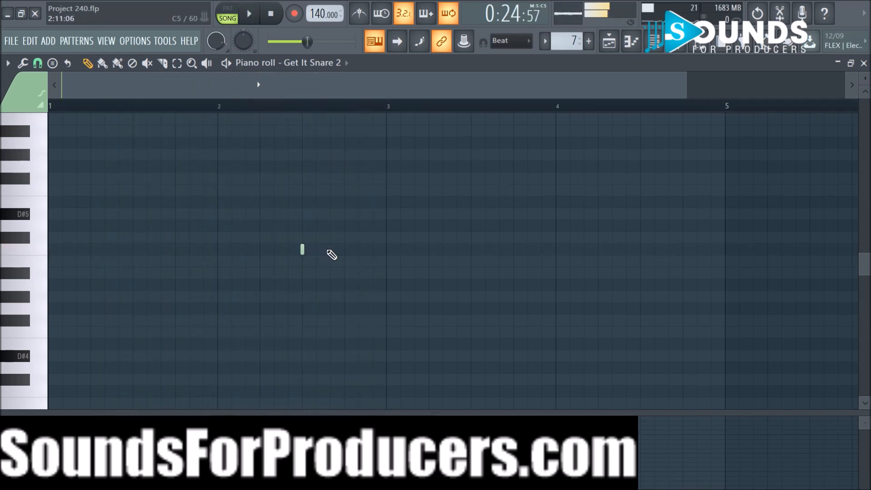
{"action": "key", "text": "space"}
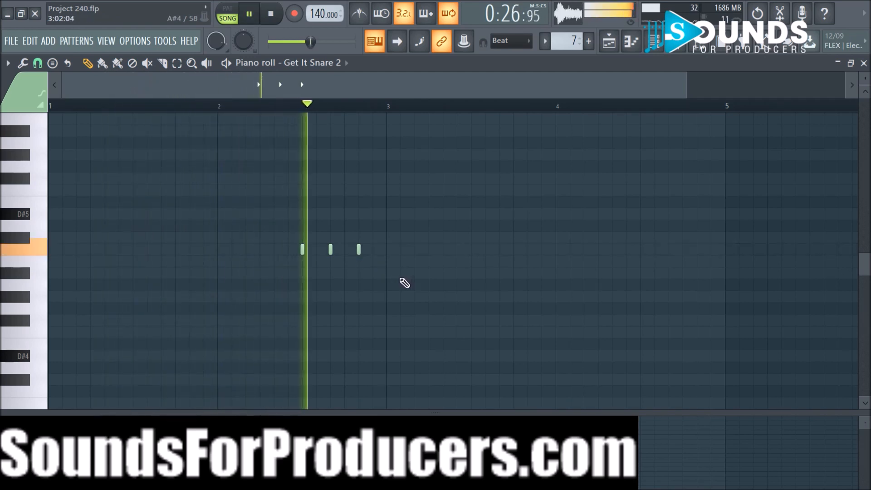
{"action": "left_click", "coordinate": [348, 250]}
{"action": "key", "text": "space"}
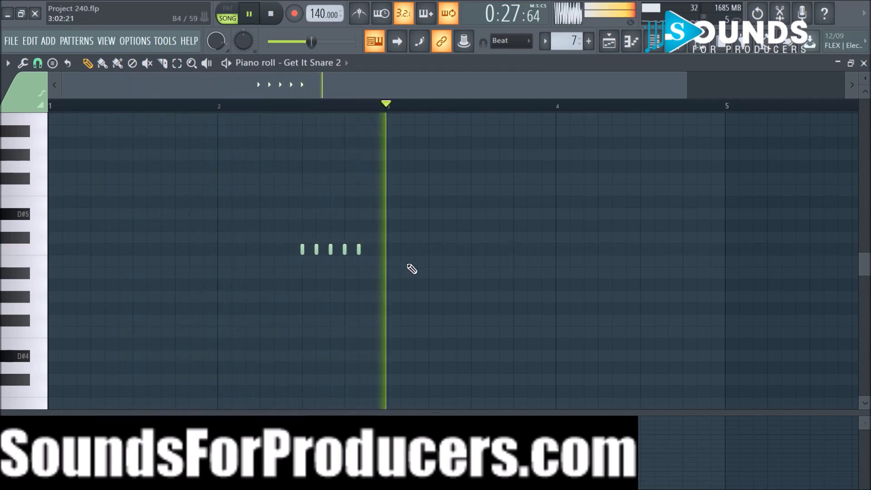
{"action": "left_click", "coordinate": [373, 250]}
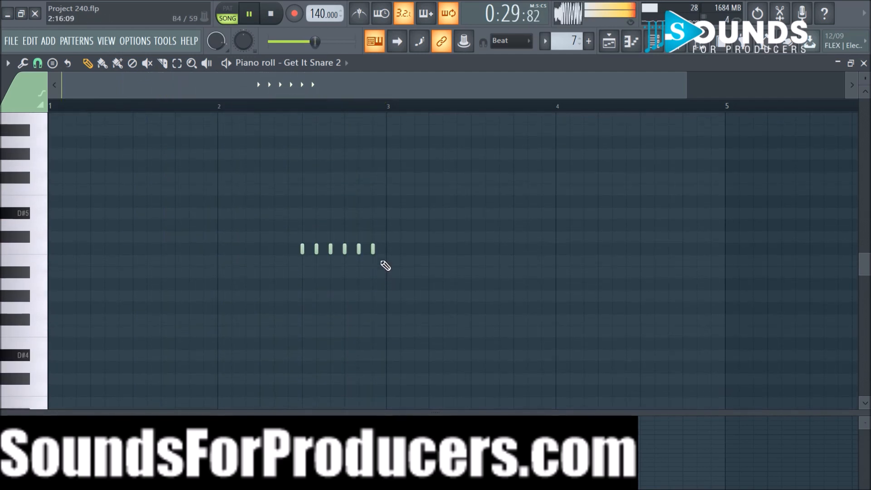
Play back the song with the new snare roll and review the arrangement across all tracks in the playlist
{"action": "key", "text": "space"}
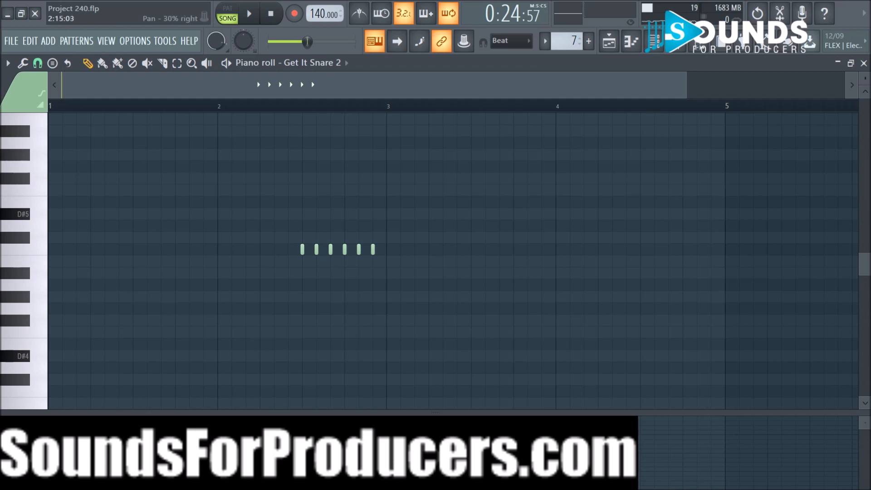
{"action": "key", "text": "space"}
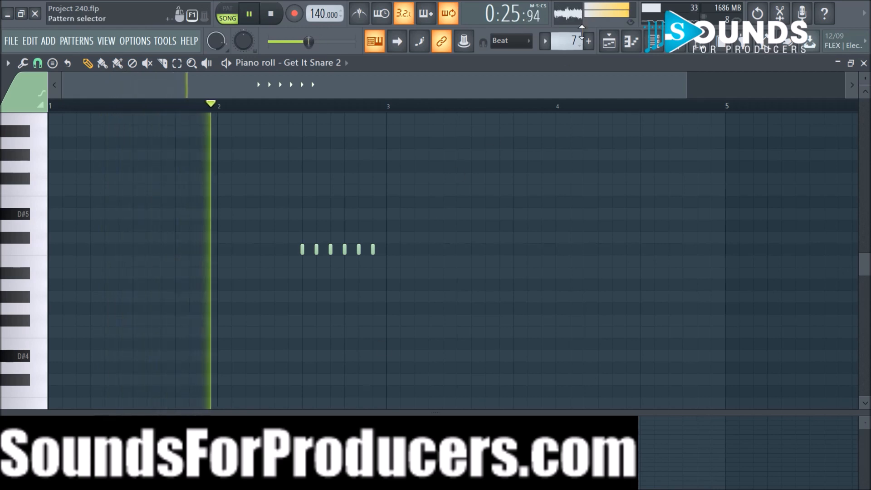
{"action": "left_click", "coordinate": [609, 42]}
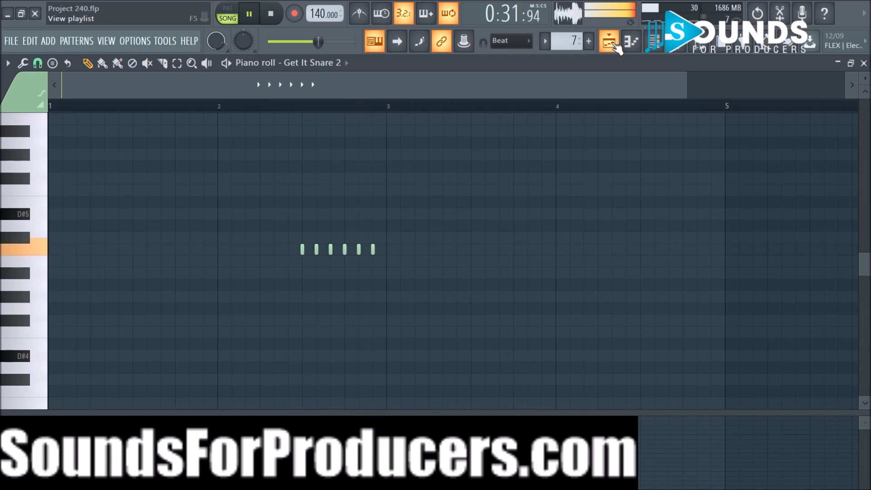
{"action": "left_click", "coordinate": [610, 42]}
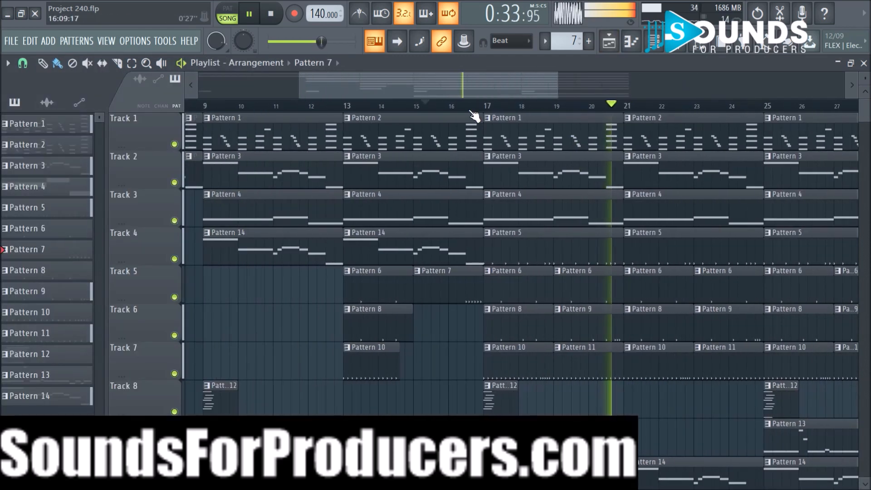
{"action": "left_click_drag", "start_coordinate": [473, 91], "coordinate": [566, 89]}
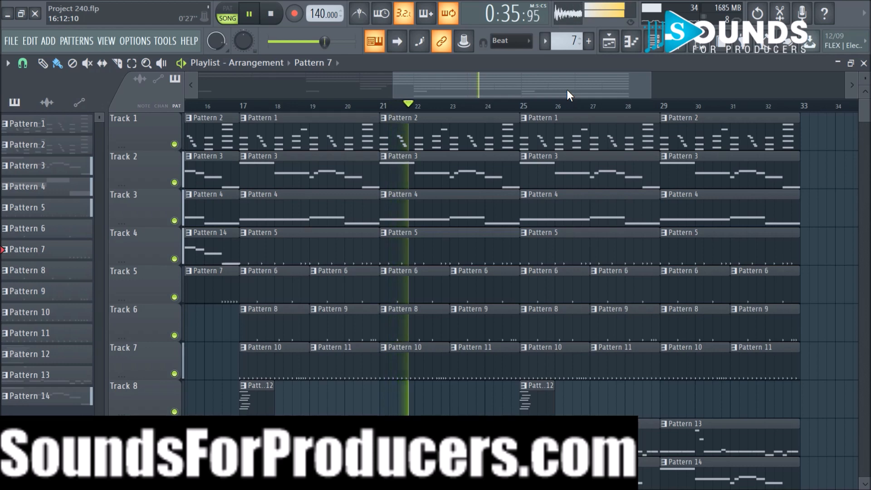
{"action": "scroll", "coordinate": [409, 216], "scroll_direction": "down", "scroll_amount": 3}
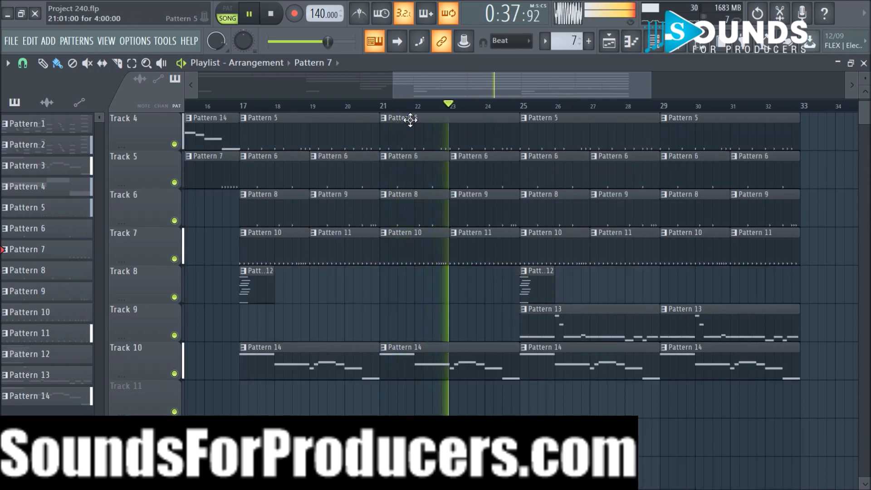
{"action": "scroll", "coordinate": [417, 242], "scroll_direction": "down", "scroll_amount": 2, "text": "ctrl"}
{"action": "scroll", "coordinate": [418, 242], "scroll_direction": "up", "scroll_amount": 3}
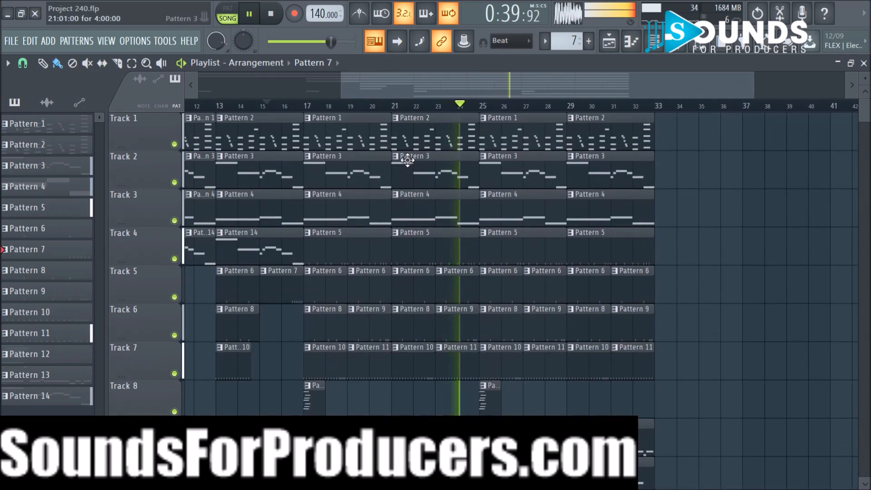
{"action": "scroll", "coordinate": [413, 110], "scroll_direction": "down", "scroll_amount": 2}
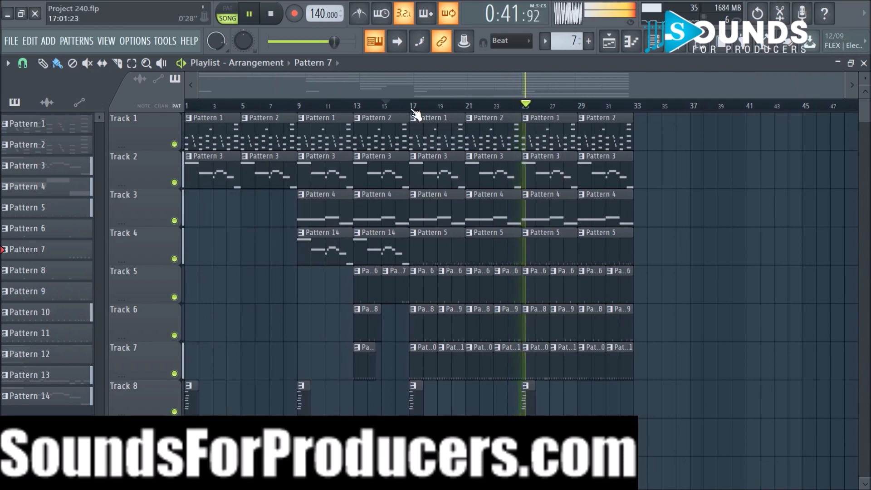
Raise the volume of the 808 on mixer track 9 slightly and return to the playlist
{"action": "left_click", "coordinate": [675, 40]}
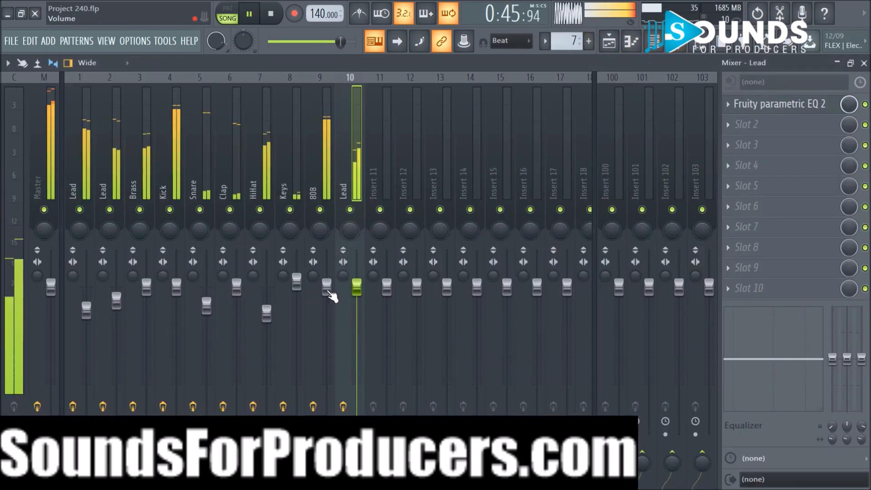
{"action": "scroll", "coordinate": [333, 296], "scroll_direction": "up", "scroll_amount": 3}
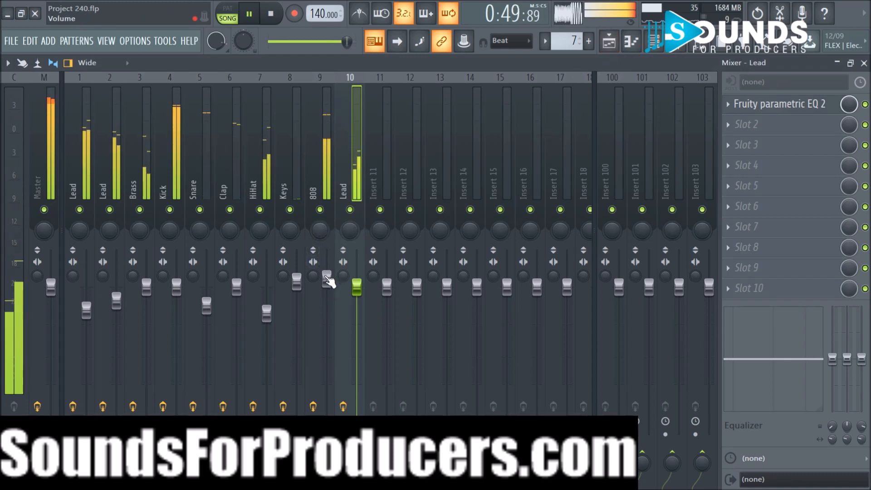
{"action": "left_click", "coordinate": [608, 41]}
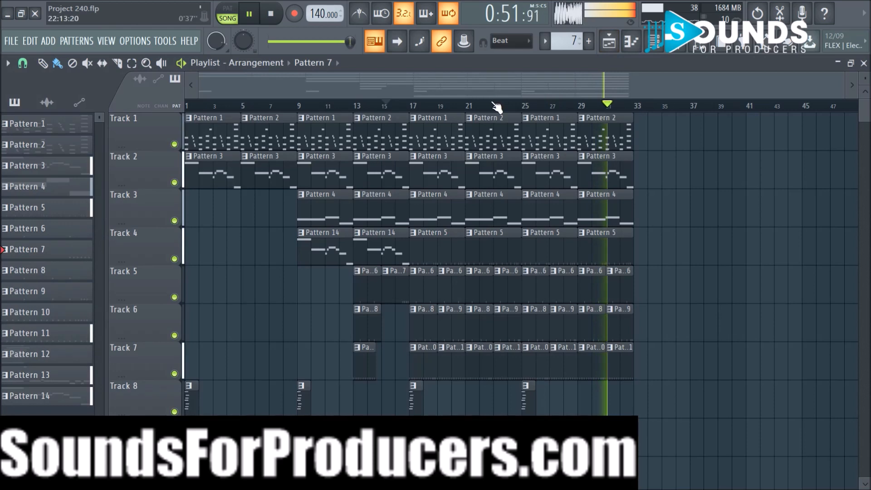
Jump the playback back to around bar 17 and review the arrangement across all playlist tracks
{"action": "scroll", "coordinate": [650, 130], "scroll_direction": "down", "scroll_amount": 5}
{"action": "scroll", "coordinate": [728, 172], "scroll_direction": "up", "scroll_amount": 3}
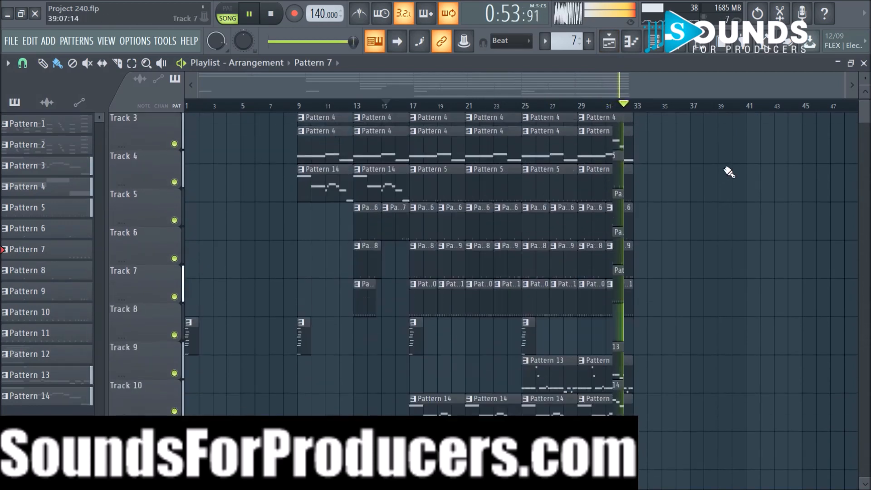
{"action": "scroll", "coordinate": [729, 171], "scroll_direction": "up", "scroll_amount": 2}
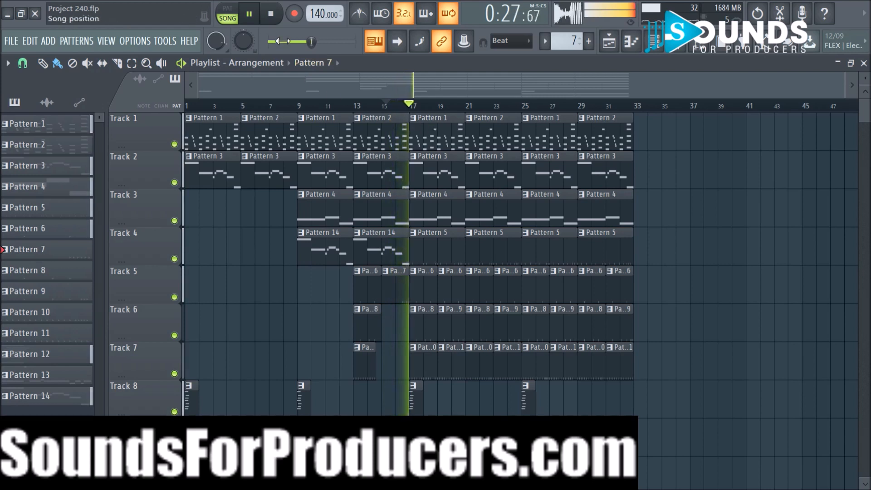
{"action": "left_click", "coordinate": [275, 17]}
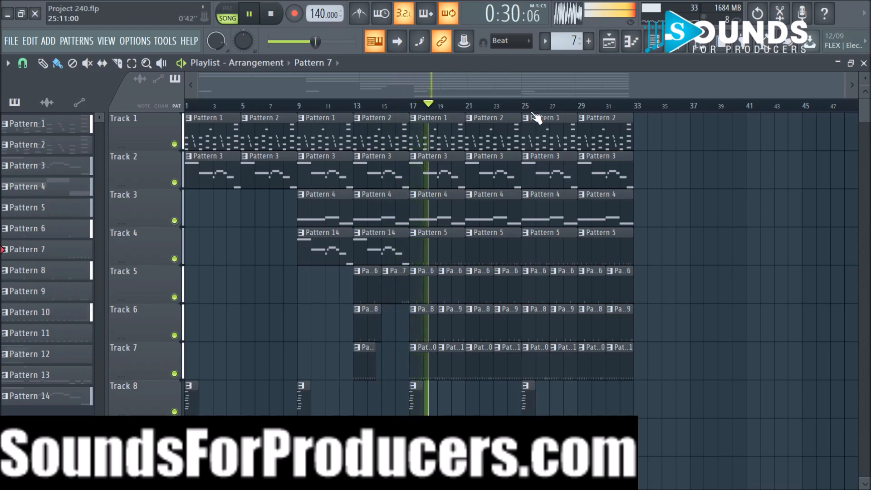
Duplicate all clips of bars 17 to 32 on every track so that the copy starts at bar 33
{"action": "scroll", "coordinate": [535, 83], "scroll_direction": "up", "scroll_amount": 3}
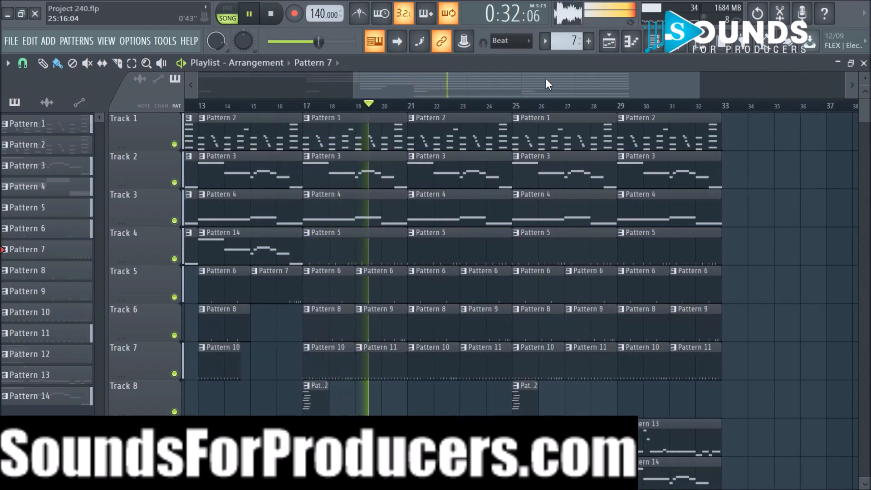
{"action": "scroll", "coordinate": [550, 116], "scroll_direction": "down", "scroll_amount": 3}
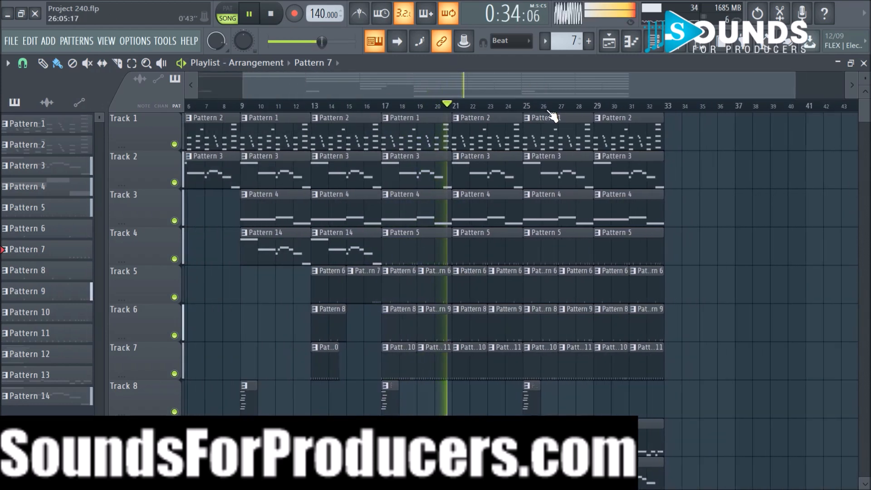
{"action": "scroll", "coordinate": [730, 194], "scroll_direction": "down", "scroll_amount": 5}
{"action": "scroll", "coordinate": [570, 285], "scroll_direction": "up", "scroll_amount": 3}
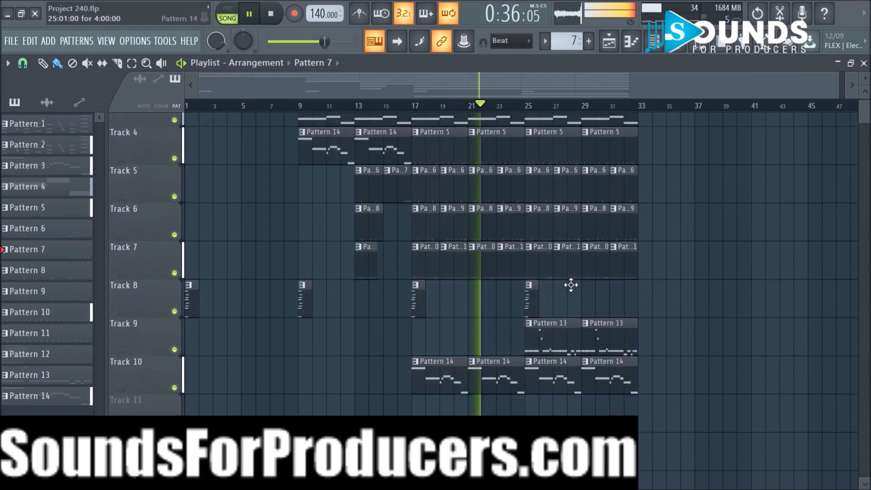
{"action": "scroll", "coordinate": [462, 331], "scroll_direction": "down", "scroll_amount": 2}
{"action": "left_click_drag", "start_coordinate": [417, 325], "coordinate": [679, 59]}
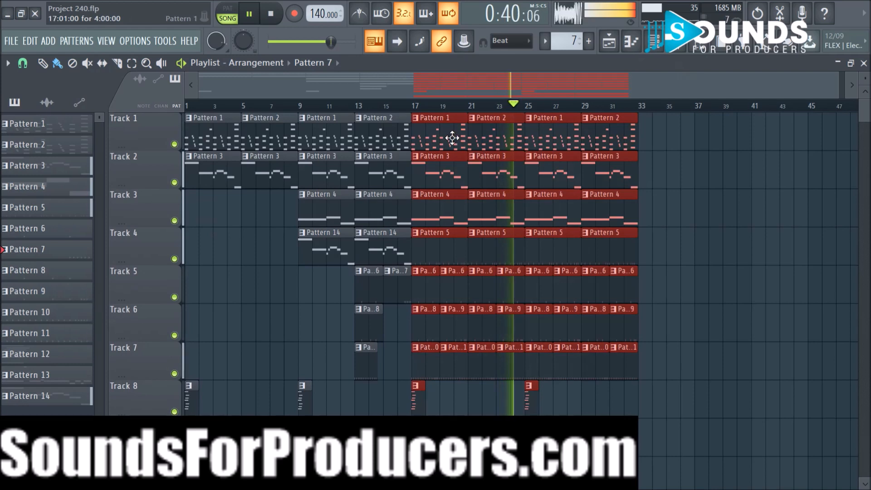
{"action": "key", "text": "ctrl+b"}
{"action": "left_click_drag", "start_coordinate": [682, 134], "coordinate": [676, 133]}
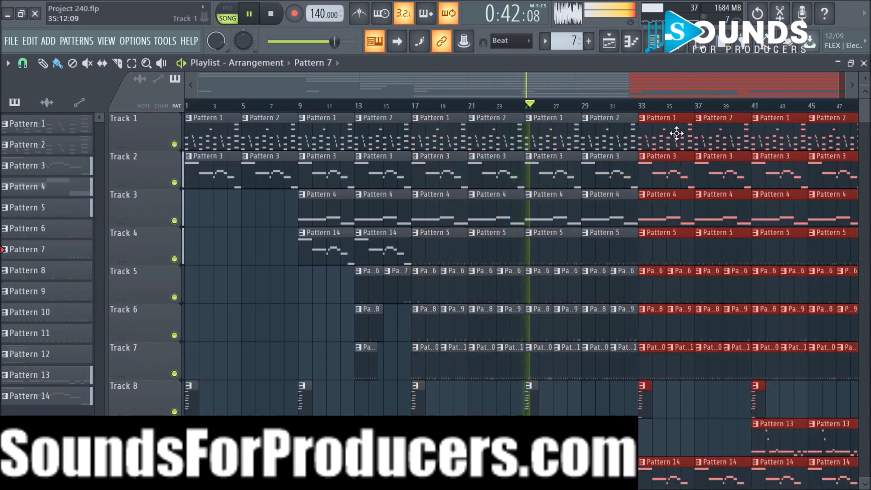
Set the playlist snap to Beat and deselect the duplicated clips
{"action": "left_click", "coordinate": [22, 64]}
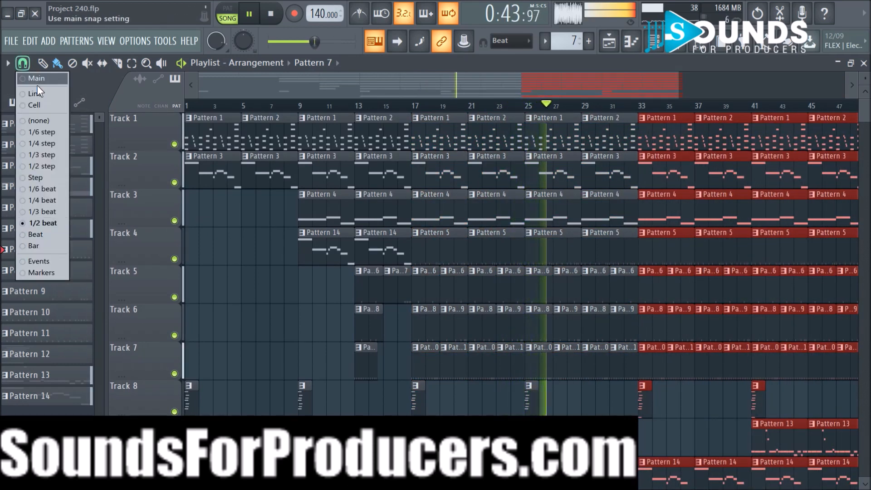
{"action": "left_click", "coordinate": [42, 234]}
{"action": "left_click_drag", "start_coordinate": [407, 78], "coordinate": [665, 88]}
{"action": "left_click", "coordinate": [754, 160]}
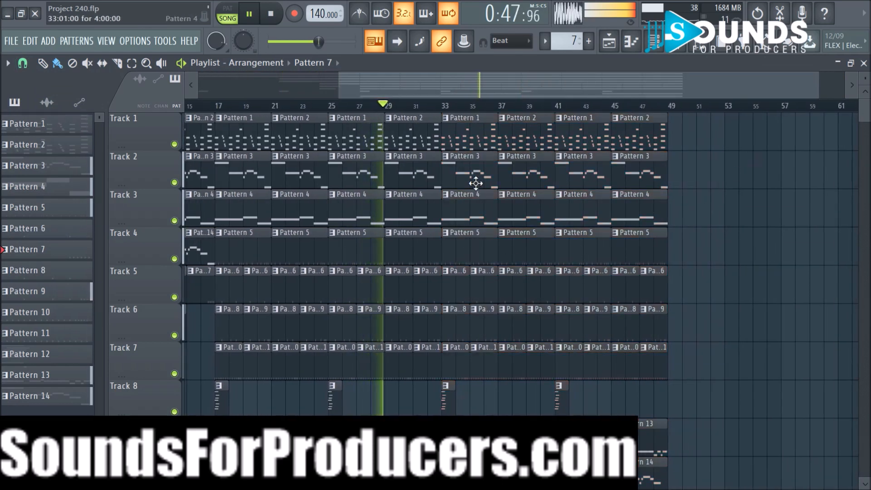
Delete the Pattern 3, Pattern 4 and Pattern 14 clips in bars 33 to 40 on tracks 2, 3 and 10
{"action": "scroll", "coordinate": [480, 117], "scroll_direction": "up", "scroll_amount": 2}
{"action": "right_click", "coordinate": [474, 166]}
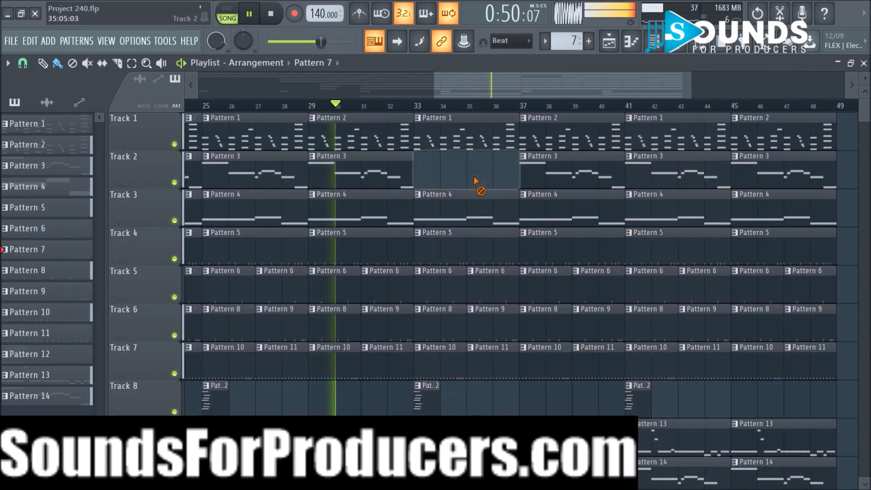
{"action": "right_click", "coordinate": [476, 202]}
{"action": "right_click", "coordinate": [536, 200]}
{"action": "right_click", "coordinate": [544, 179]}
{"action": "scroll", "coordinate": [501, 272], "scroll_direction": "down", "scroll_amount": 3}
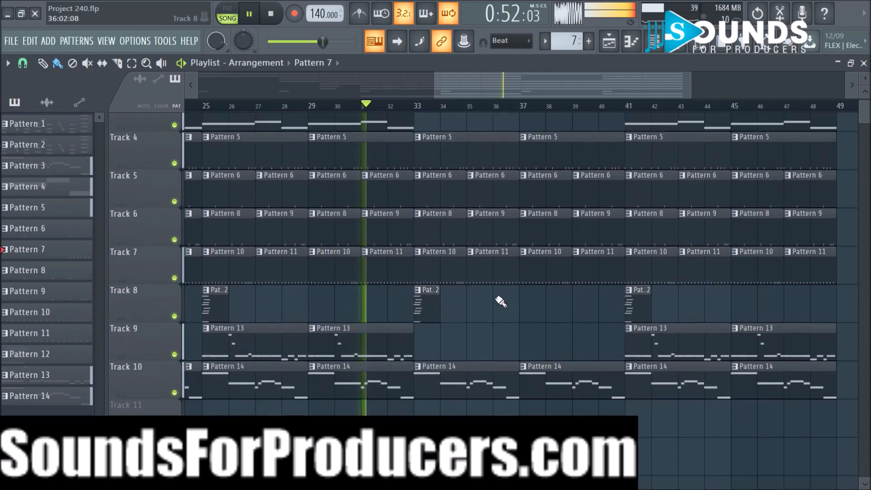
{"action": "scroll", "coordinate": [494, 297], "scroll_direction": "up", "scroll_amount": 2}
Shorten the drum clips ending at bar 33 on tracks 4 to 7 by two beats and check the break in playback
{"action": "left_click", "coordinate": [345, 105]}
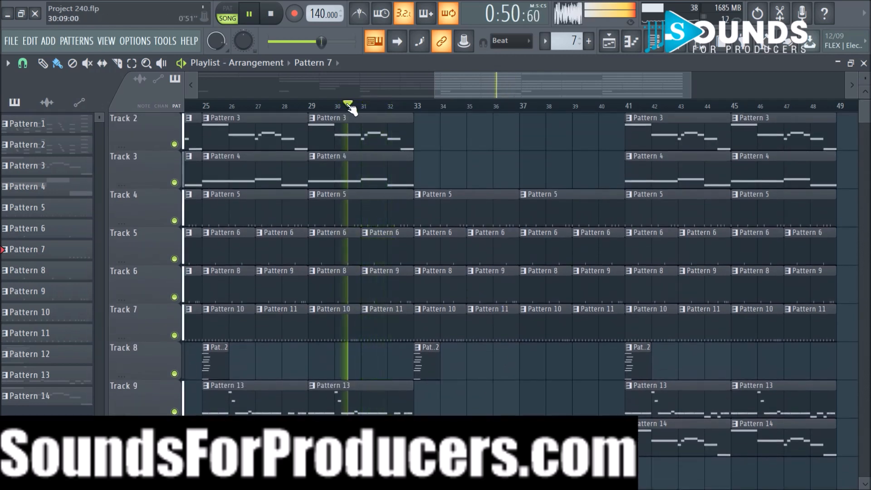
{"action": "left_click_drag", "start_coordinate": [404, 355], "coordinate": [405, 222]}
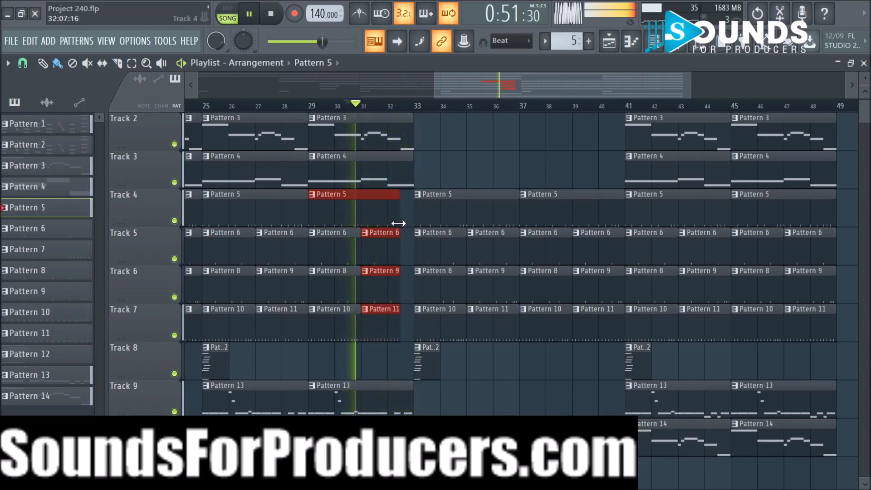
{"action": "key", "text": "ctrl+z"}
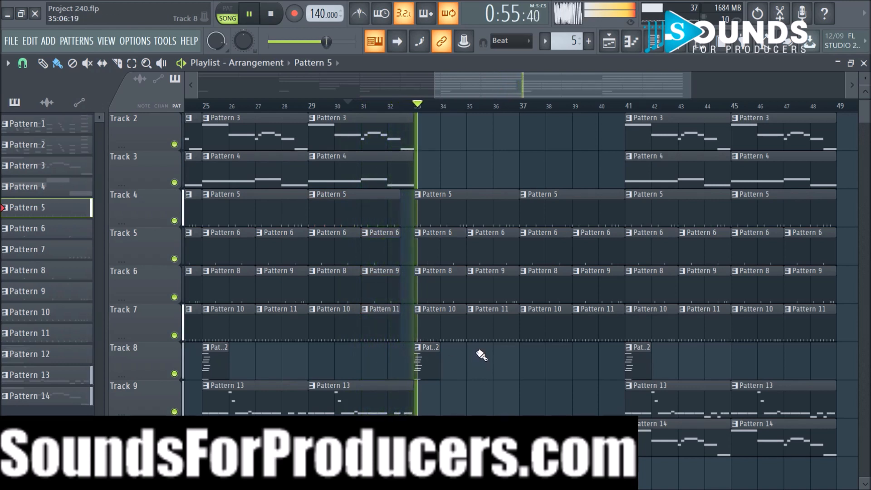
{"action": "key", "text": "space"}
{"action": "key", "text": "space"}
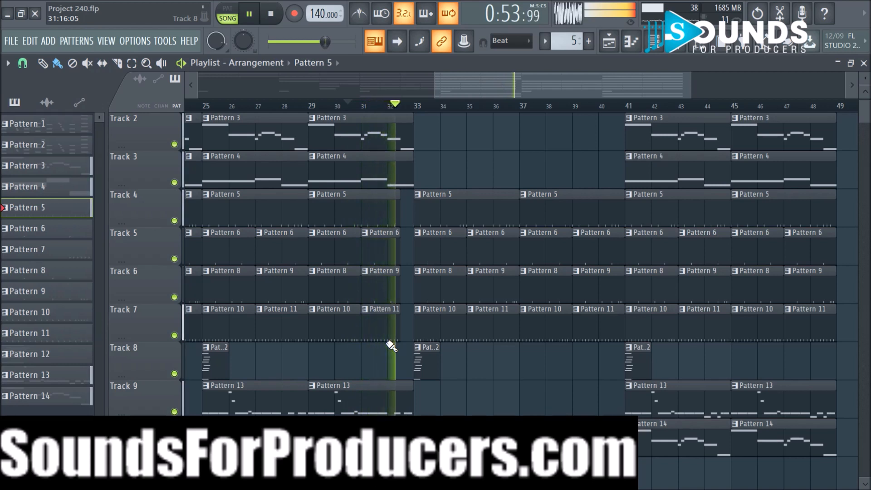
Make the Pattern 13 clip at bar 29 on track 9 a unique pattern and open its Silly Games 808 notes
{"action": "left_click", "coordinate": [314, 386]}
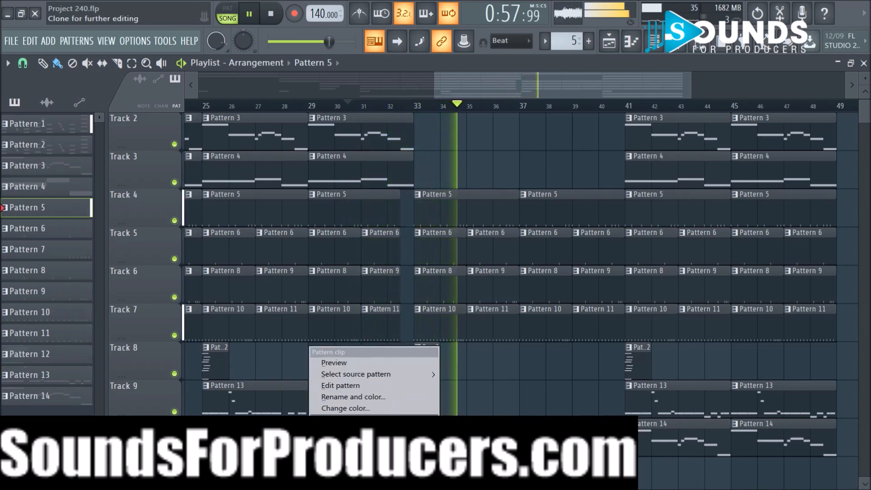
{"action": "left_click", "coordinate": [394, 402]}
{"action": "left_click", "coordinate": [394, 402]}
{"action": "double_click", "coordinate": [398, 404]}
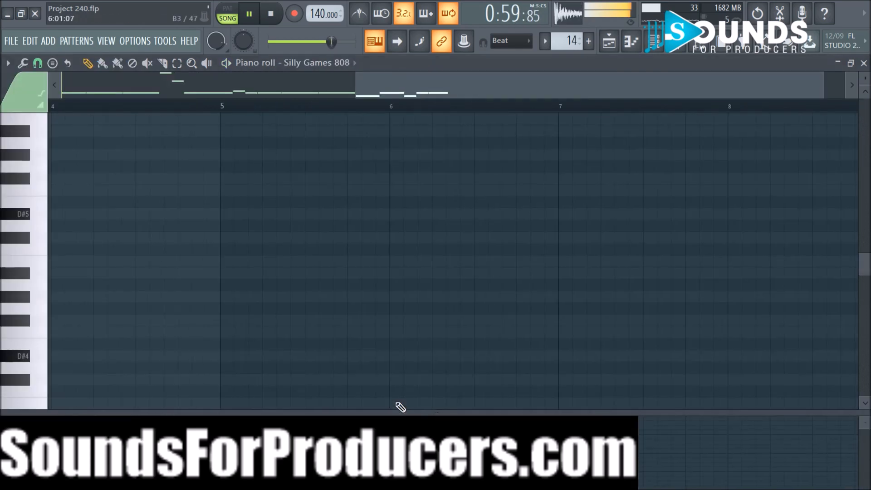
Add a short D#2 note after the final 808 note, ending just past bar 5, and return to the playlist
{"action": "left_click_drag", "start_coordinate": [470, 91], "coordinate": [313, 95]}
{"action": "scroll", "coordinate": [529, 270], "scroll_direction": "down", "scroll_amount": 5}
{"action": "scroll", "coordinate": [531, 271], "scroll_direction": "down", "scroll_amount": 13}
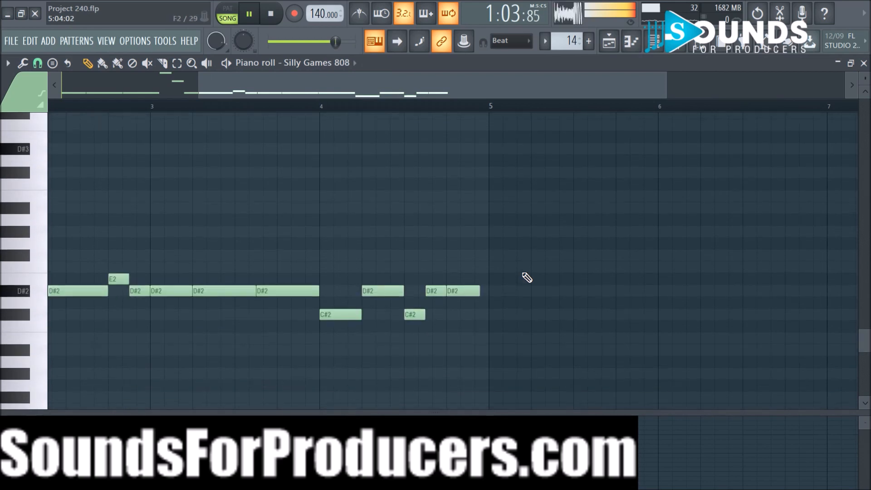
{"action": "scroll", "coordinate": [526, 277], "scroll_direction": "down", "scroll_amount": 9}
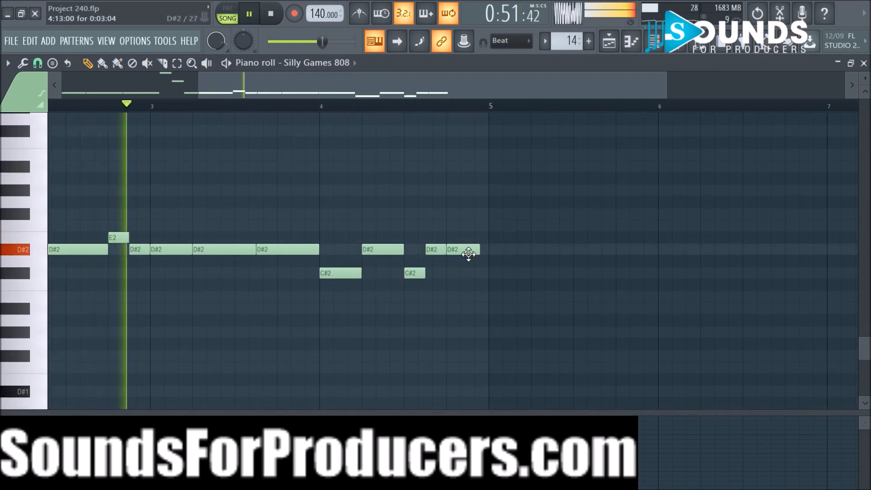
{"action": "left_click", "coordinate": [492, 249]}
{"action": "left_click_drag", "start_coordinate": [496, 248], "coordinate": [483, 249]}
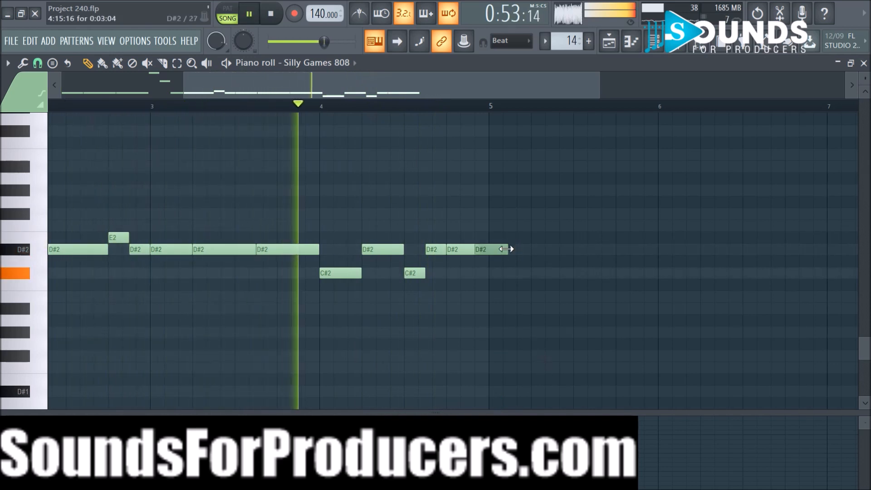
{"action": "left_click_drag", "start_coordinate": [505, 248], "coordinate": [494, 249]}
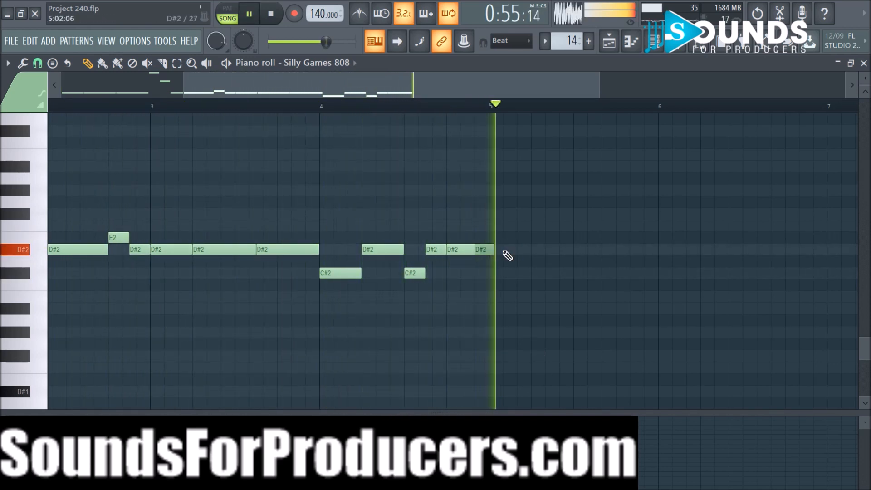
{"action": "key", "text": "F5"}
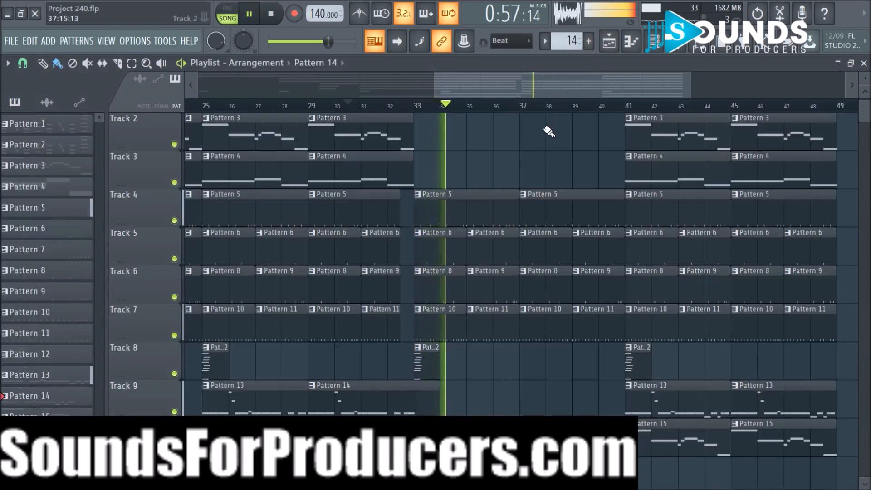
Play the new section and examine the clips of all tracks from bar 33 to bar 48
{"action": "scroll", "coordinate": [548, 122], "scroll_direction": "up", "scroll_amount": 1}
{"action": "scroll", "coordinate": [546, 112], "scroll_direction": "down", "scroll_amount": 3}
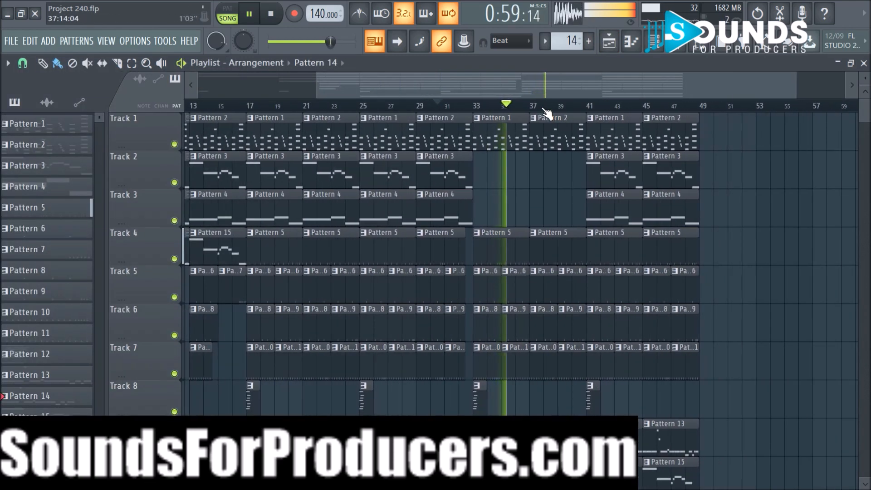
{"action": "scroll", "coordinate": [547, 114], "scroll_direction": "up", "scroll_amount": 1}
{"action": "scroll", "coordinate": [547, 113], "scroll_direction": "up", "scroll_amount": 1}
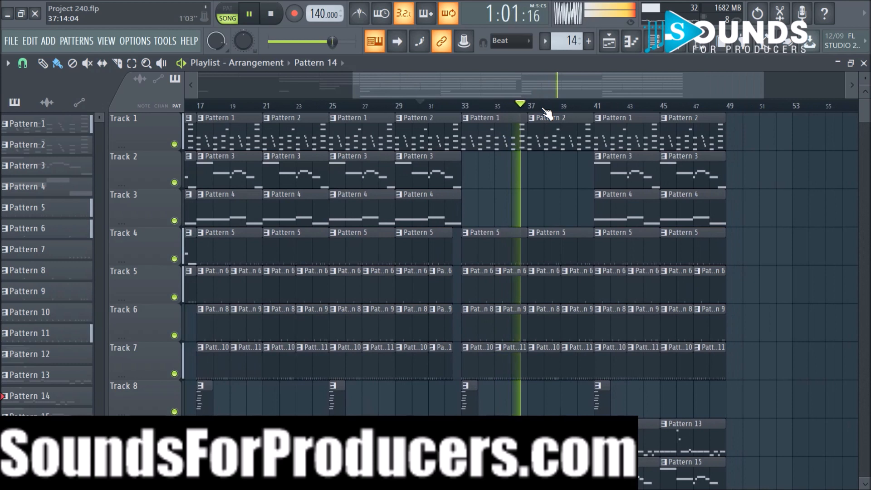
{"action": "left_click_drag", "start_coordinate": [547, 88], "coordinate": [579, 91]}
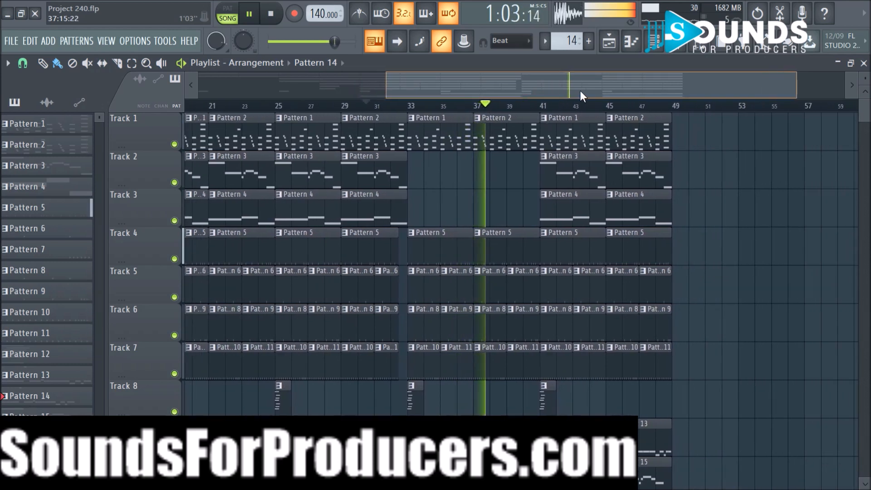
{"action": "scroll", "coordinate": [727, 189], "scroll_direction": "down", "scroll_amount": 2}
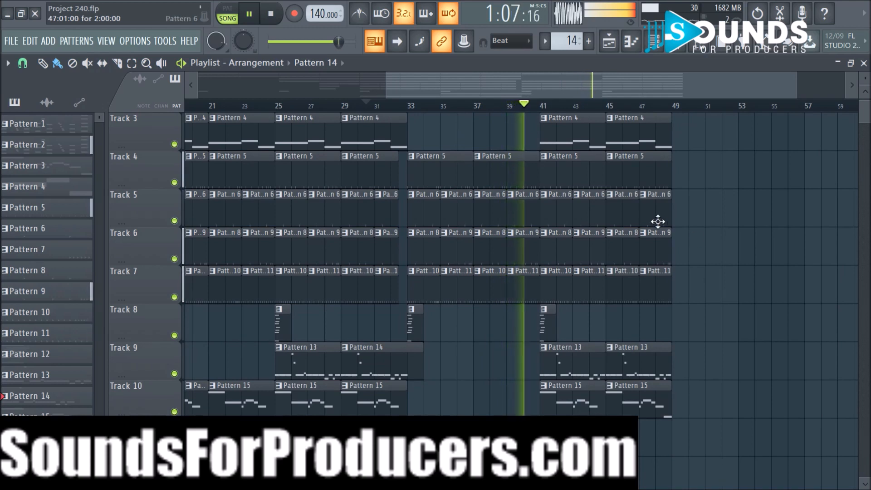
{"action": "scroll", "coordinate": [583, 181], "scroll_direction": "up", "scroll_amount": 2}
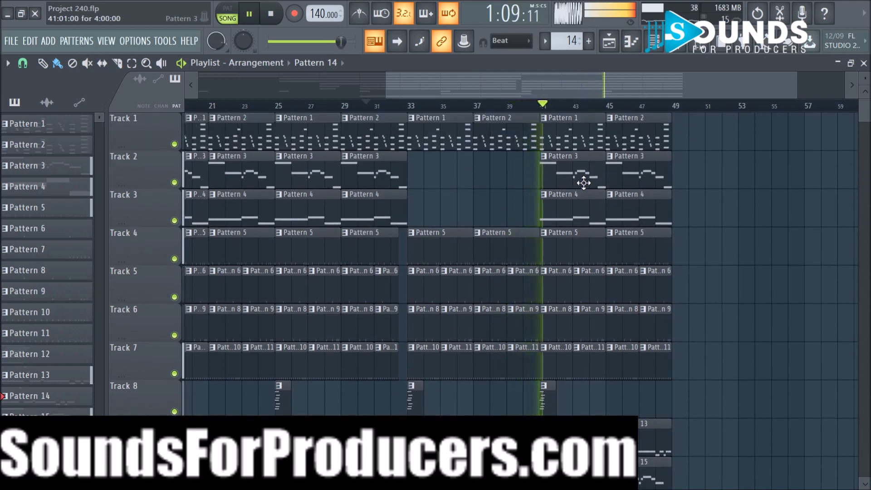
Replay from about bar 30 and delete the two Pattern 4 clips in bars 41 to 48 on track 3
{"action": "left_click", "coordinate": [363, 106]}
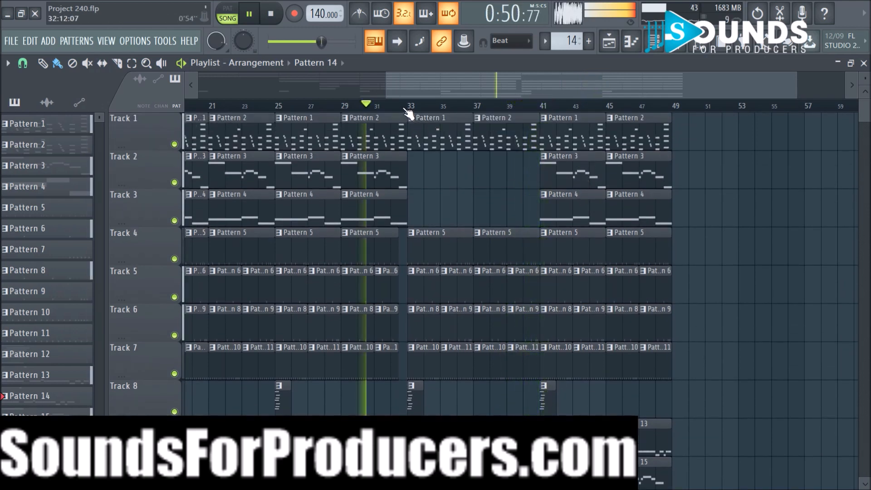
{"action": "right_click", "coordinate": [551, 204]}
{"action": "right_click", "coordinate": [612, 206]}
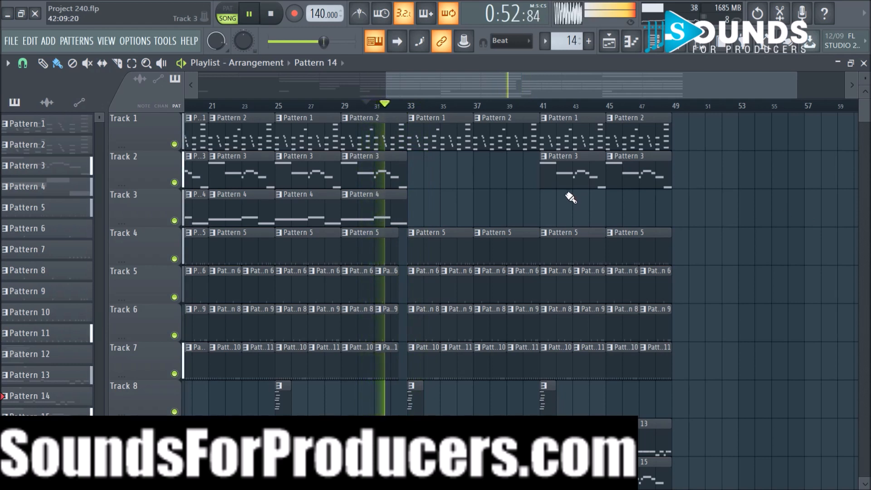
Replay from the end of bar 32 with the metronome off and review the edited arrangement up to bar 49
{"action": "left_click", "coordinate": [411, 107]}
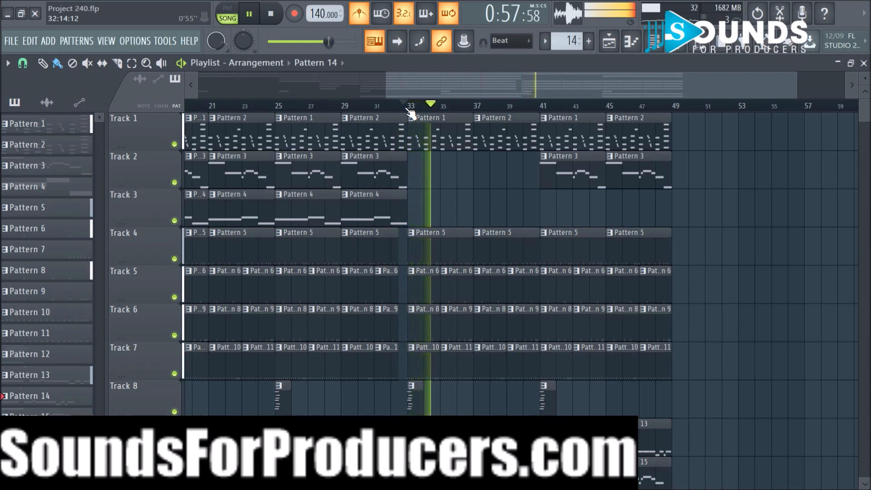
{"action": "left_click", "coordinate": [365, 21]}
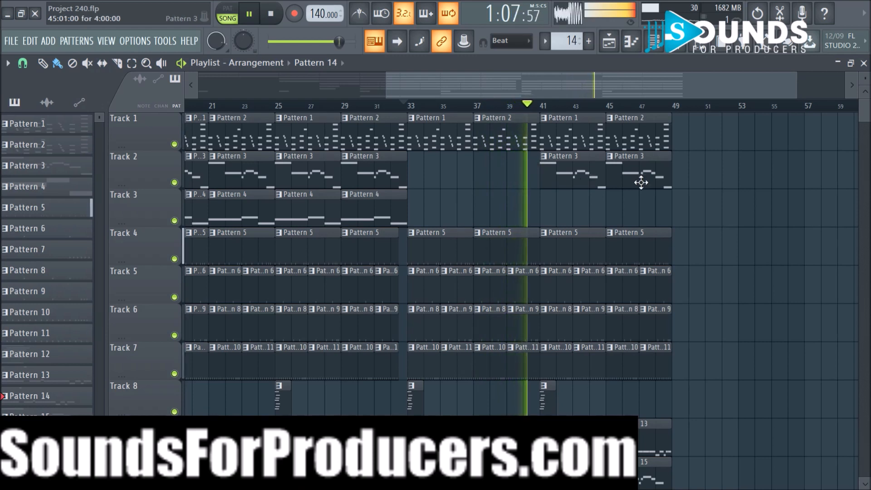
{"action": "scroll", "coordinate": [737, 169], "scroll_direction": "down", "scroll_amount": 1}
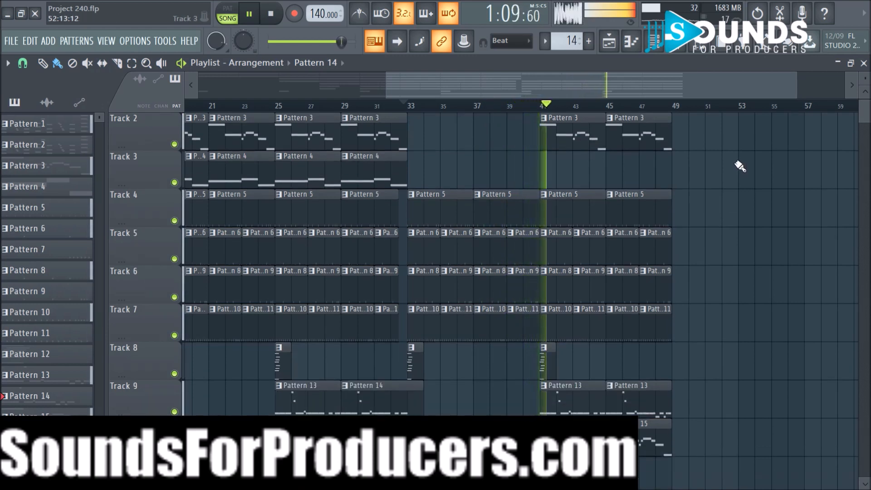
{"action": "scroll", "coordinate": [740, 191], "scroll_direction": "up", "scroll_amount": 1}
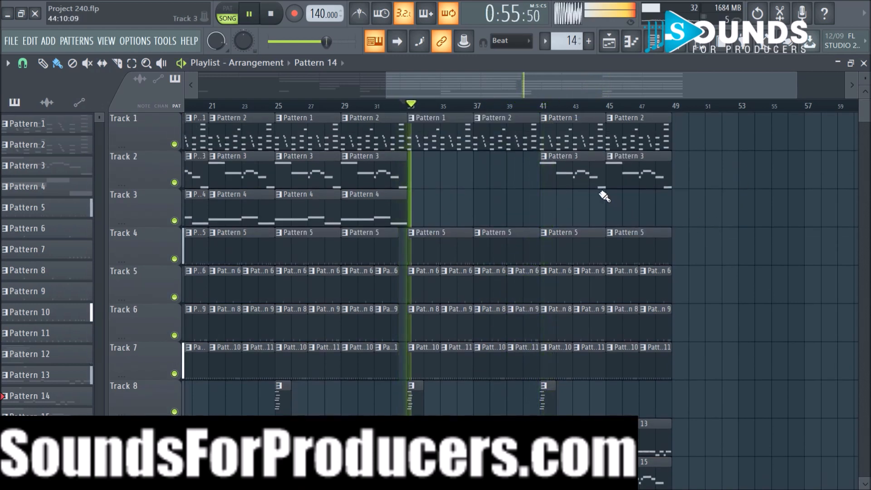
{"action": "scroll", "coordinate": [666, 283], "scroll_direction": "down", "scroll_amount": 1}
{"action": "scroll", "coordinate": [666, 283], "scroll_direction": "up", "scroll_amount": 1}
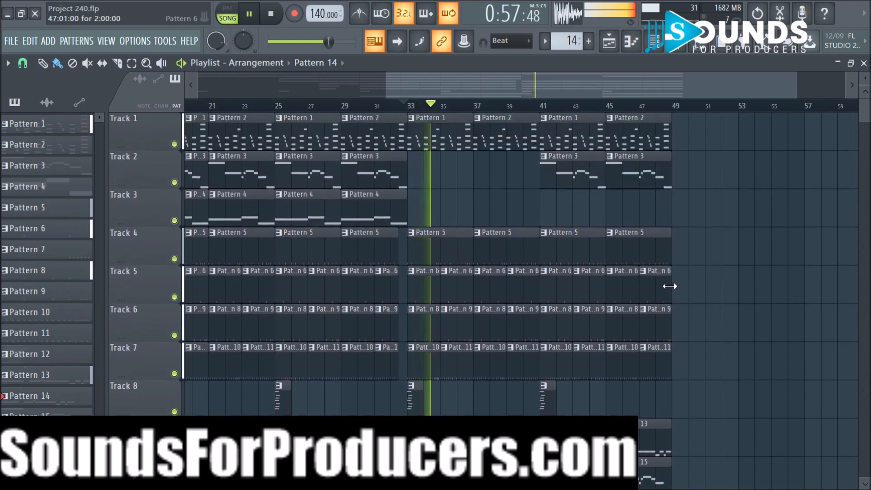
Play the section from bar 33 and delete the two Pattern 15 clips in bars 41 to 48 on track 10
{"action": "key", "text": "space"}
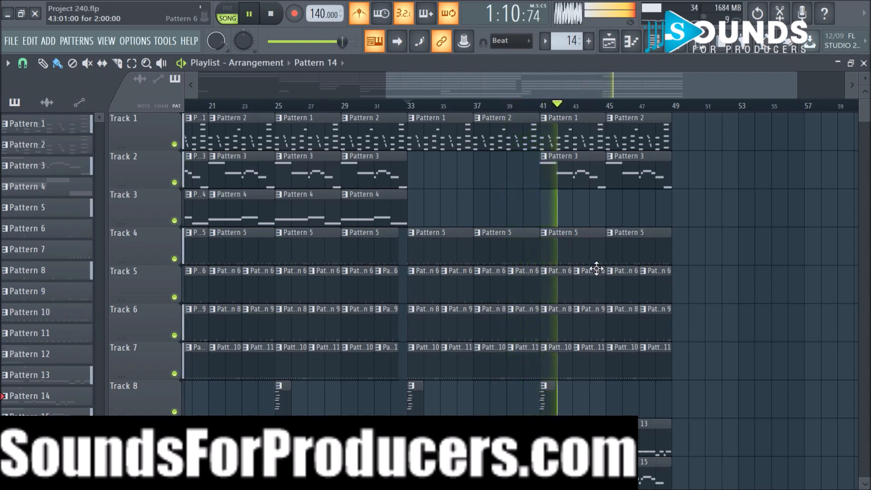
{"action": "scroll", "coordinate": [596, 268], "scroll_direction": "down", "scroll_amount": 3}
{"action": "scroll", "coordinate": [596, 272], "scroll_direction": "up", "scroll_amount": 2}
{"action": "scroll", "coordinate": [599, 276], "scroll_direction": "down", "scroll_amount": 2}
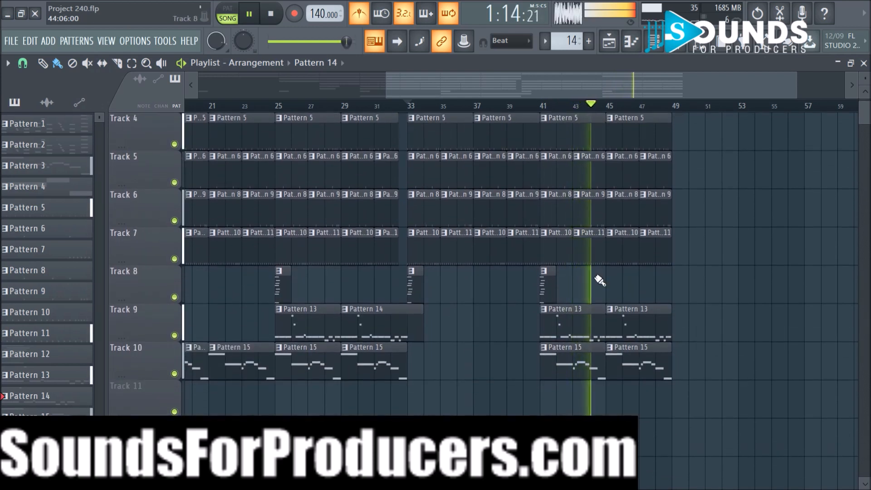
{"action": "key", "text": "space"}
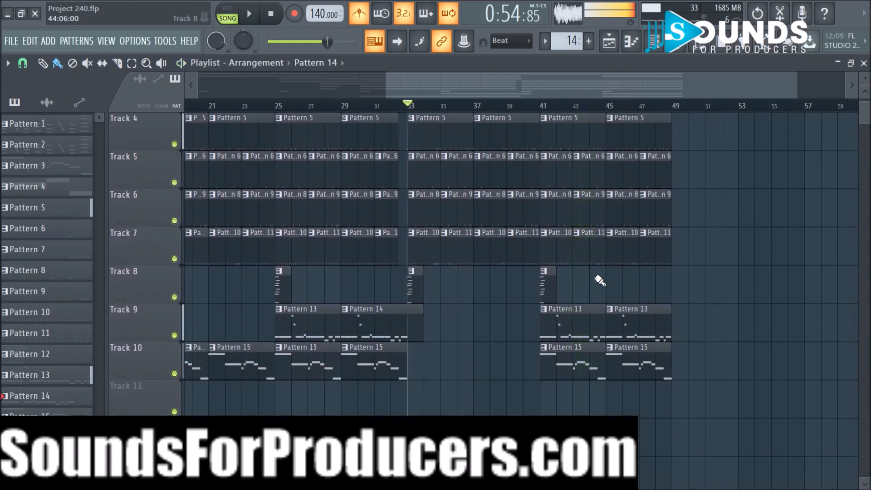
{"action": "right_click", "coordinate": [593, 366]}
{"action": "right_click", "coordinate": [644, 368]}
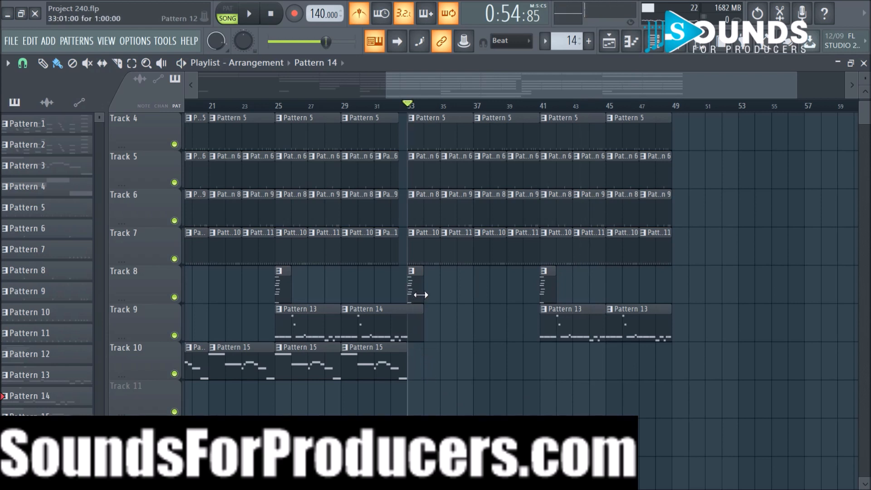
Duplicate all clips of bars 33 to 48 on every track to bars 49 to 64 and clear the selection
{"action": "left_click_drag", "start_coordinate": [418, 277], "coordinate": [664, 75]}
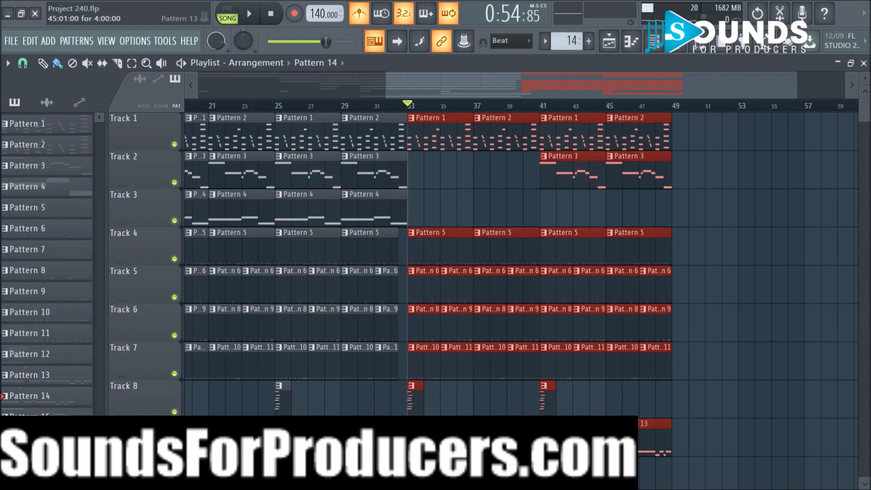
{"action": "left_click_drag", "start_coordinate": [455, 143], "coordinate": [716, 149]}
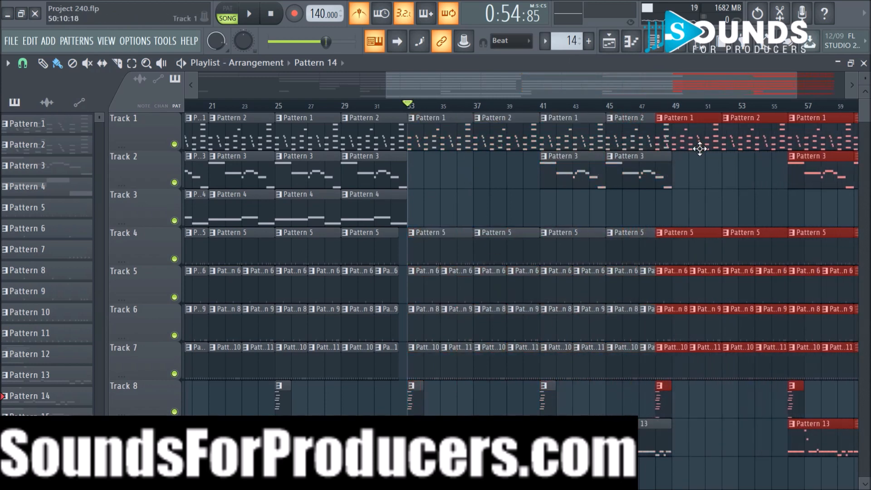
{"action": "scroll", "coordinate": [670, 113], "scroll_direction": "down", "scroll_amount": 2}
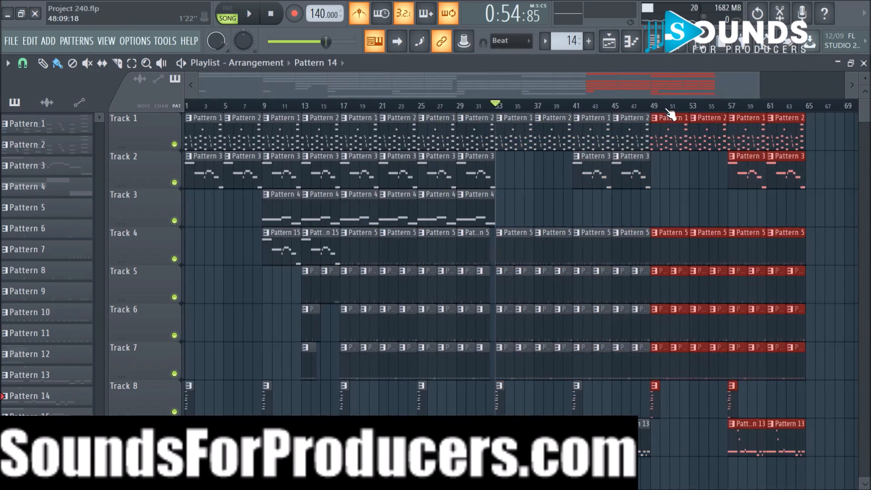
{"action": "scroll", "coordinate": [700, 363], "scroll_direction": "down", "scroll_amount": 2}
{"action": "left_click", "coordinate": [670, 425]}
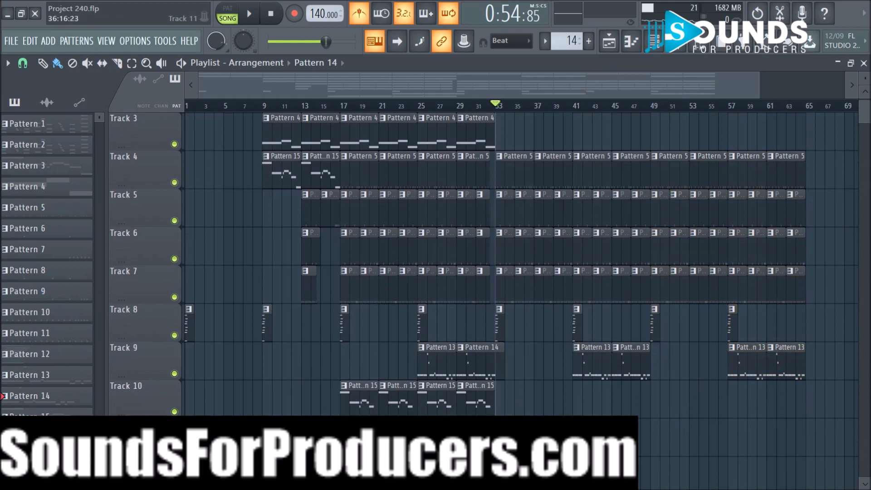
{"action": "key", "text": "space"}
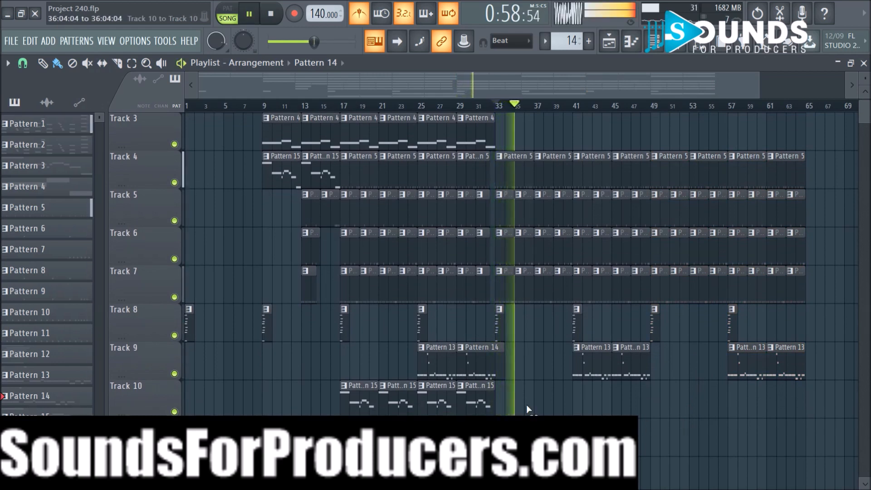
{"action": "left_click_drag", "start_coordinate": [460, 411], "coordinate": [437, 410]}
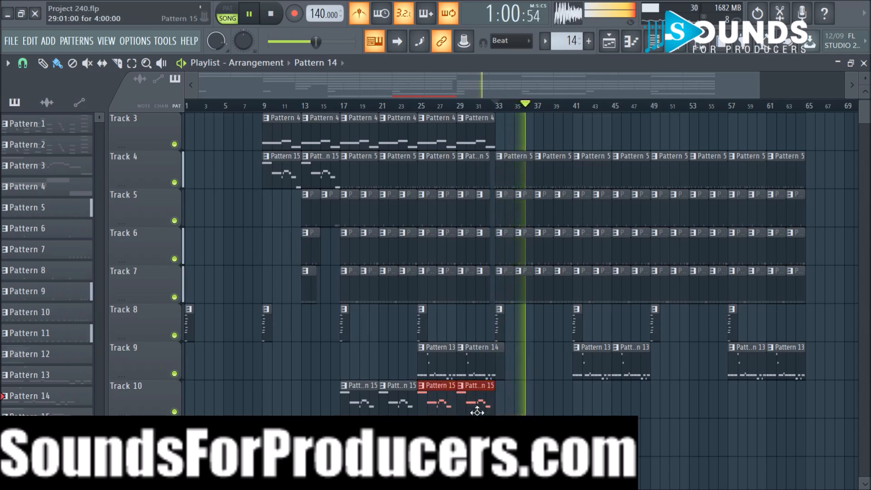
{"action": "left_click", "coordinate": [565, 414]}
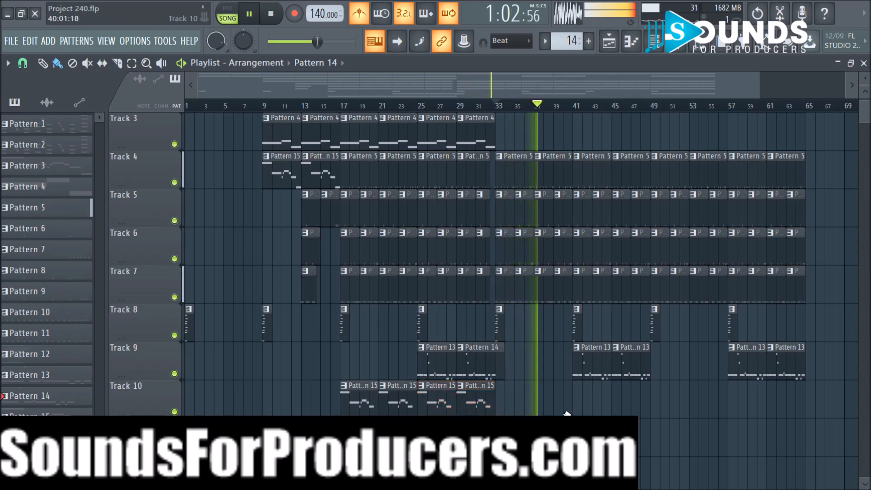
Delete the two Pattern 13 clips in bars 41 to 48 on track 9
{"action": "scroll", "coordinate": [565, 413], "scroll_direction": "up", "scroll_amount": 2}
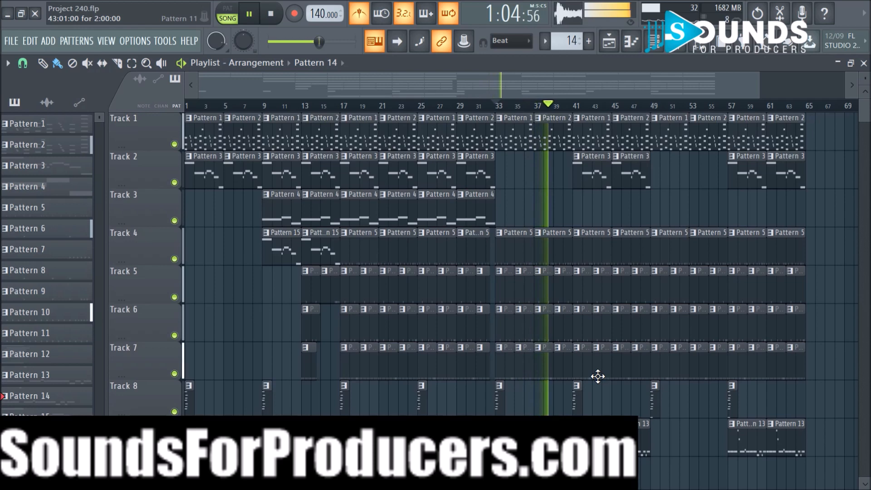
{"action": "scroll", "coordinate": [597, 376], "scroll_direction": "down", "scroll_amount": 2}
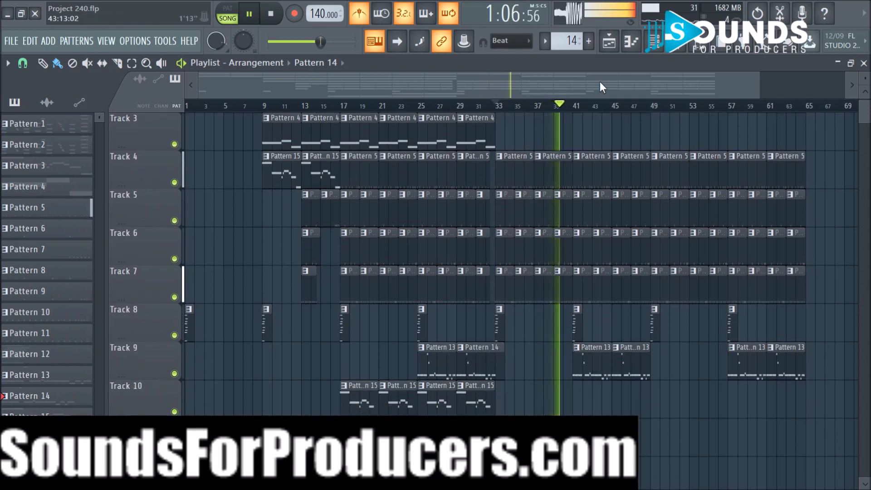
{"action": "scroll", "coordinate": [605, 118], "scroll_direction": "up", "scroll_amount": 3}
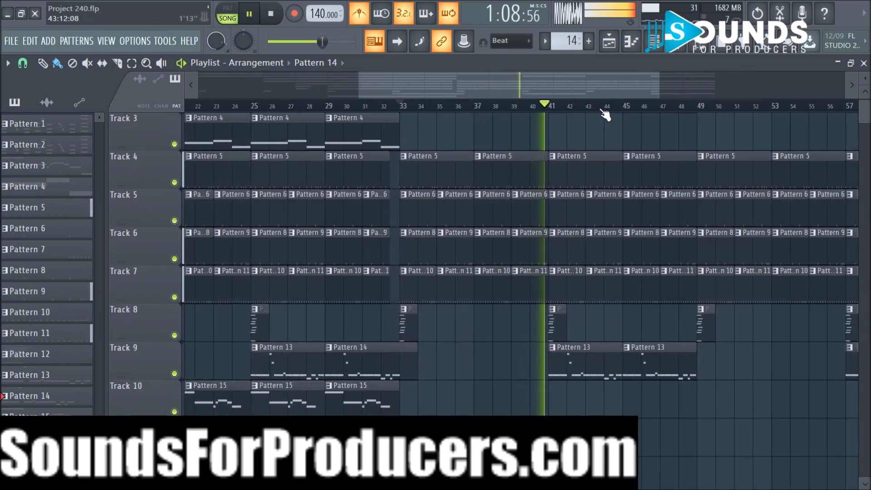
{"action": "right_click", "coordinate": [590, 361]}
{"action": "right_click", "coordinate": [641, 363]}
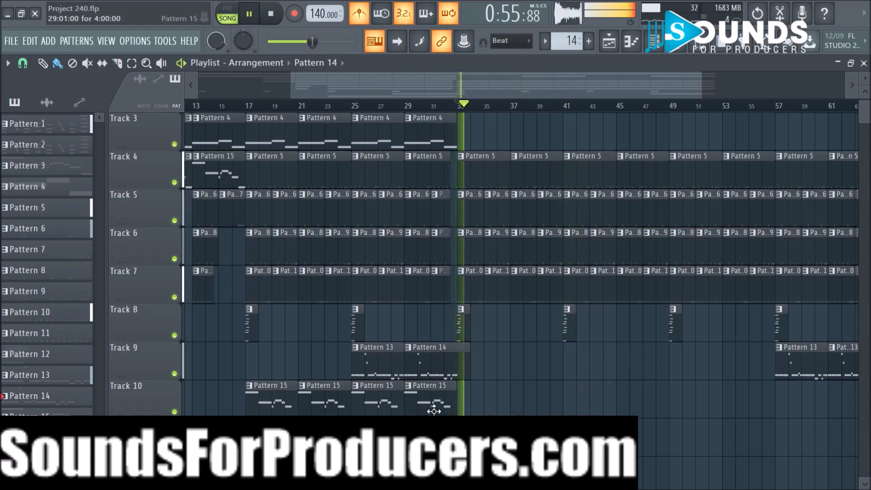
Copy the two Pattern 15 clips in bars 25 to 32 on track 10 to bars 41 to 48
{"action": "left_click_drag", "start_coordinate": [388, 409], "coordinate": [457, 383]}
{"action": "left_click_drag", "start_coordinate": [376, 405], "coordinate": [587, 405]}
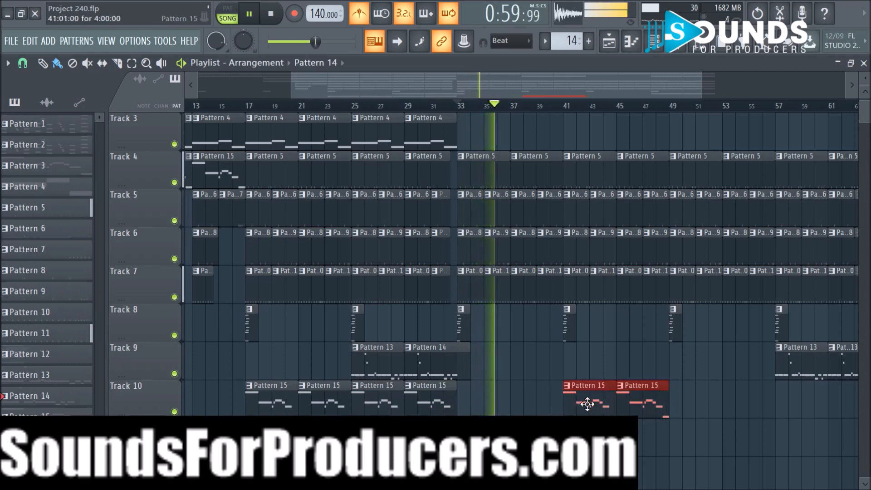
{"action": "scroll", "coordinate": [634, 187], "scroll_direction": "up", "scroll_amount": 2}
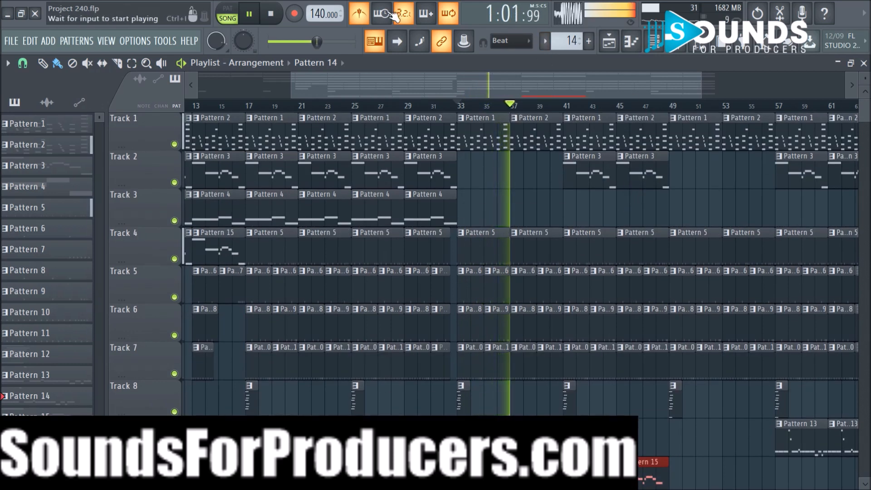
Turn the metronome off and review the edited section by playing it from bar 33
{"action": "left_click", "coordinate": [361, 16]}
{"action": "left_click_drag", "start_coordinate": [453, 84], "coordinate": [542, 110]}
{"action": "scroll", "coordinate": [539, 107], "scroll_direction": "up", "scroll_amount": 2}
{"action": "scroll", "coordinate": [566, 183], "scroll_direction": "down", "scroll_amount": 1}
{"action": "scroll", "coordinate": [566, 182], "scroll_direction": "up", "scroll_amount": 1}
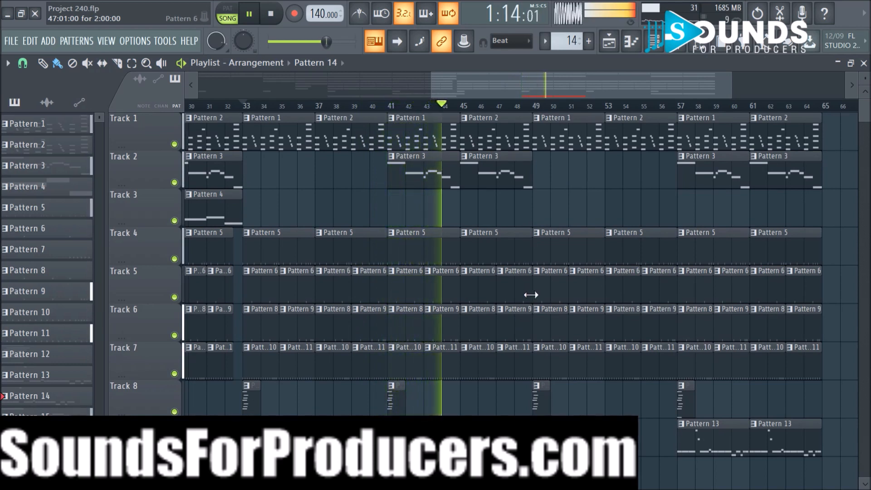
{"action": "key", "text": "space"}
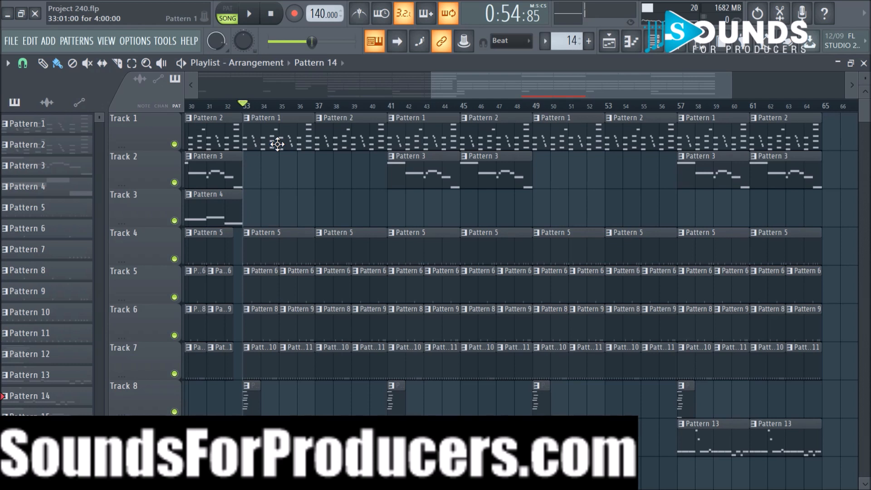
{"action": "key", "text": "space"}
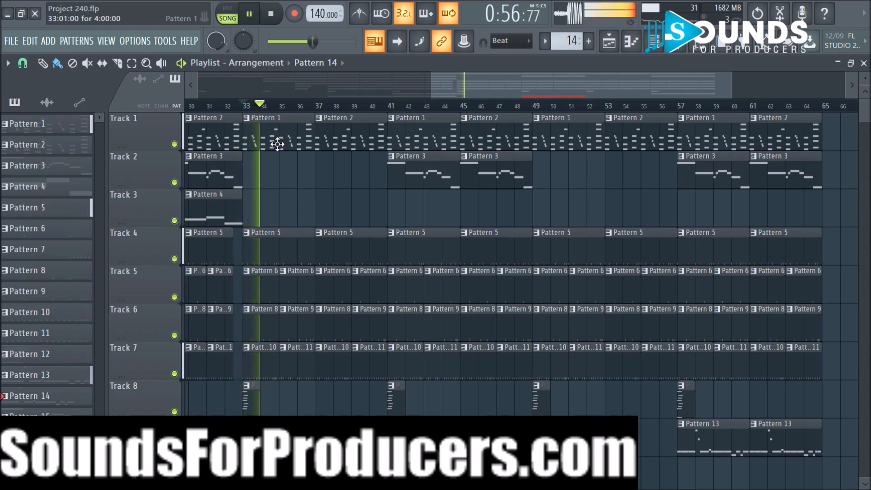
{"action": "key", "text": "space"}
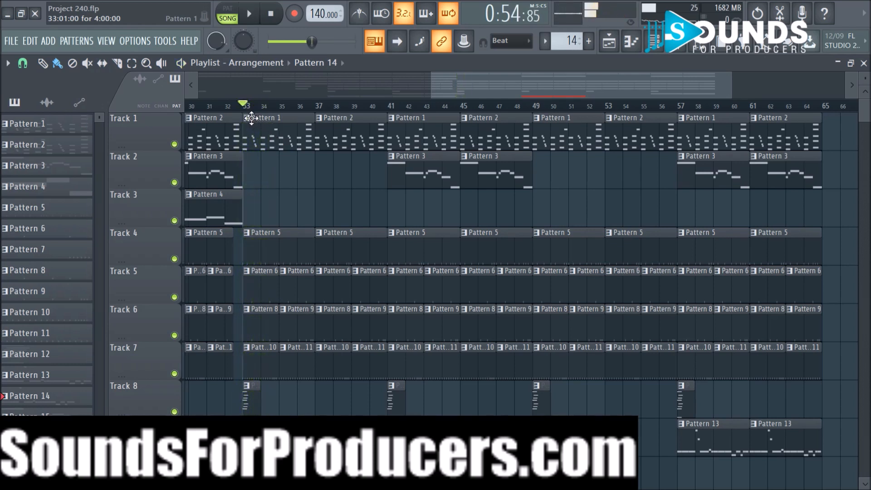
Make the Pattern 1 clip at bar 33 on track 1 unique and select all its Omnisphere notes, returning to the playlist
{"action": "right_click", "coordinate": [252, 126]}
{"action": "left_click", "coordinate": [267, 196]}
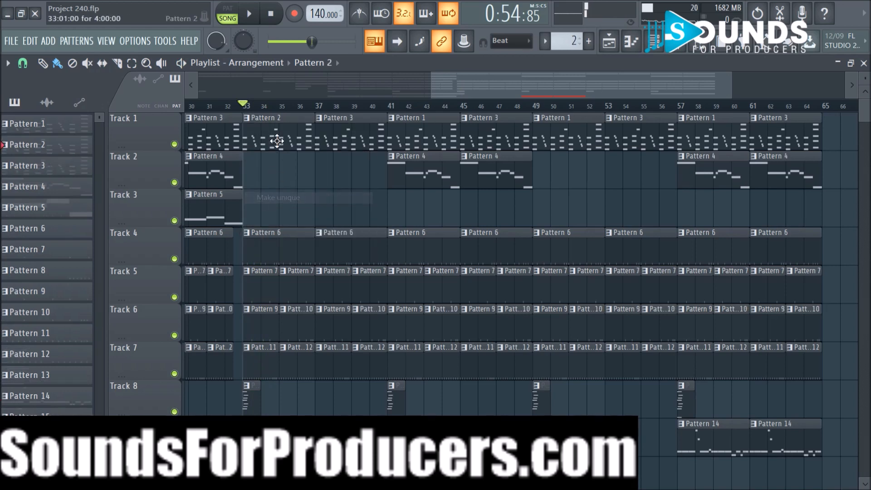
{"action": "double_click", "coordinate": [281, 143]}
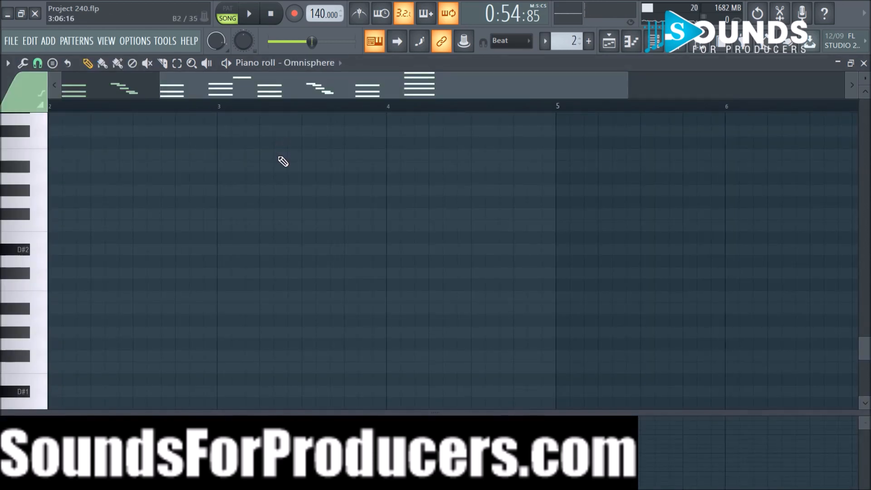
{"action": "key", "text": "ctrl+a"}
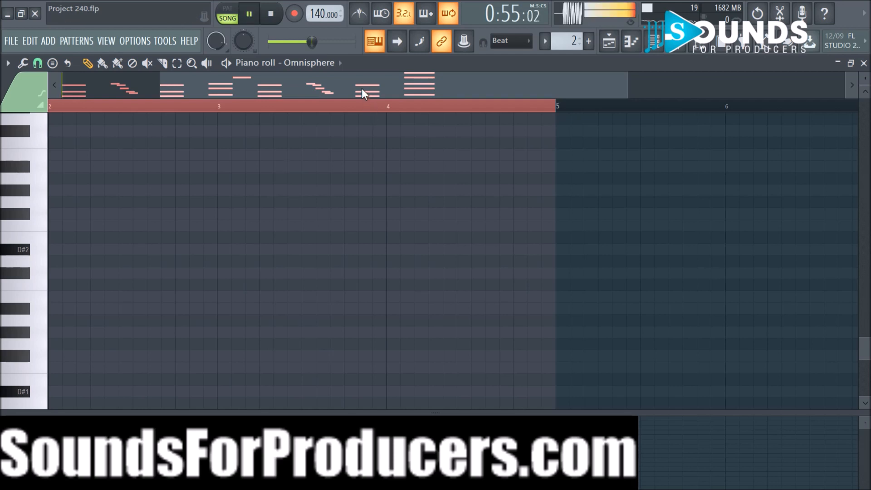
{"action": "left_click", "coordinate": [609, 42]}
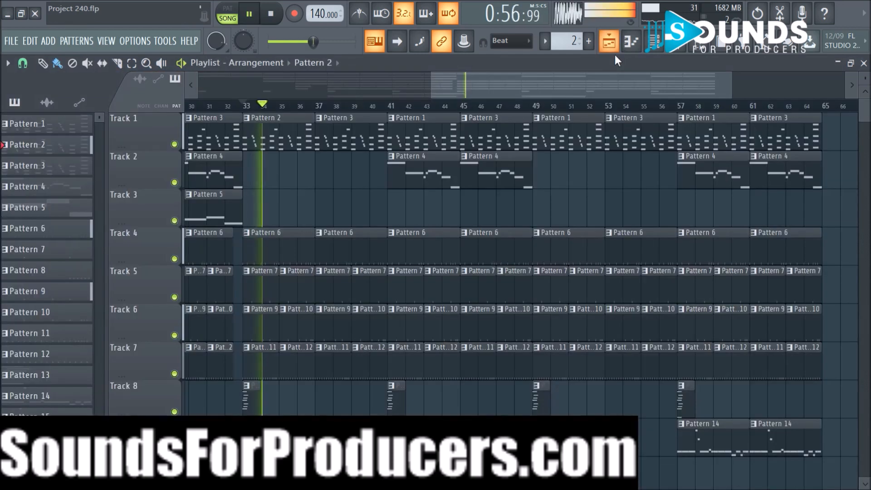
Play the section from bar 33 and set the source pattern of the track 1 clip at bar 41 to Pattern 2
{"action": "scroll", "coordinate": [513, 110], "scroll_direction": "down", "scroll_amount": 2}
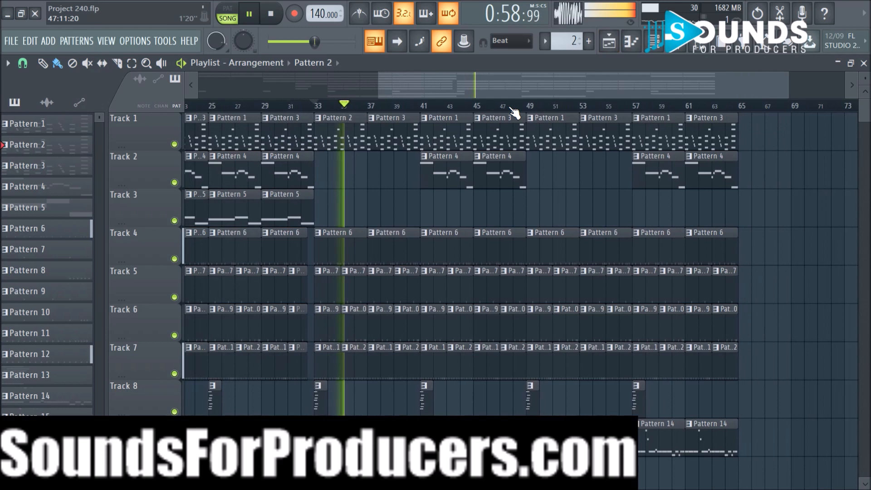
{"action": "scroll", "coordinate": [513, 112], "scroll_direction": "down", "scroll_amount": 1}
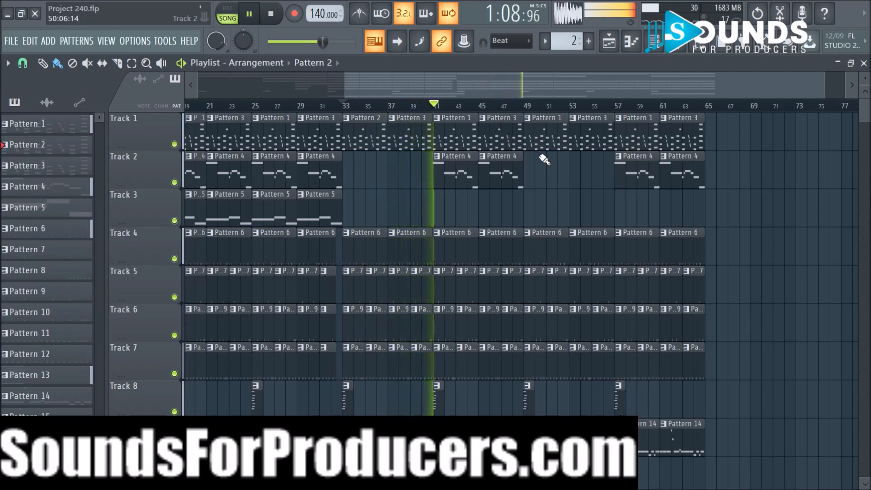
{"action": "key", "text": "space"}
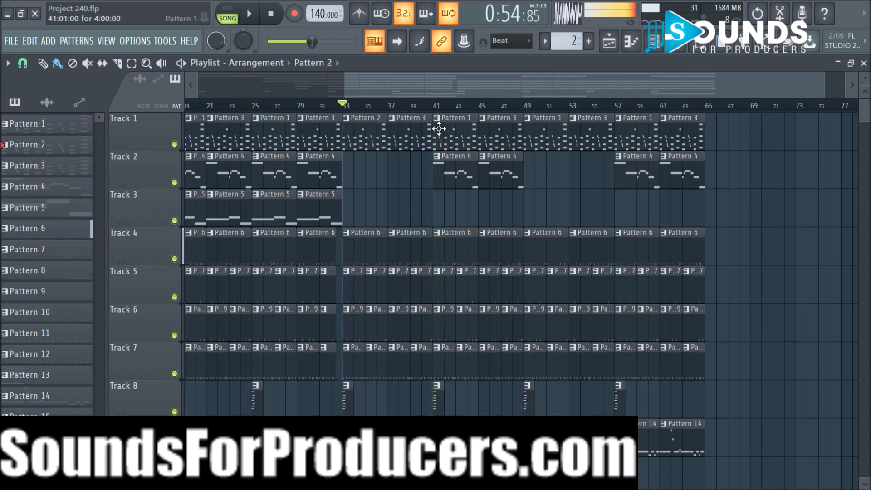
{"action": "left_click", "coordinate": [439, 119]}
{"action": "mouse_move", "coordinate": [454, 153]}
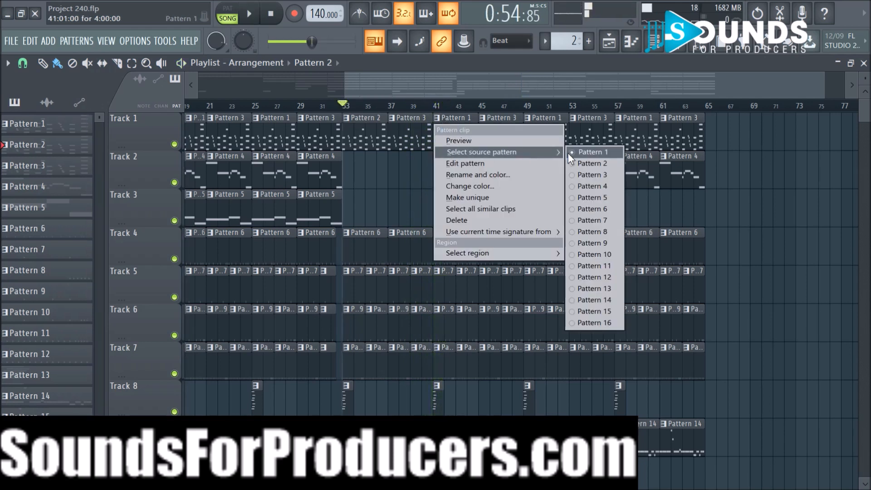
{"action": "left_click", "coordinate": [581, 163]}
During playback, shorten the last clips before bar 49 on tracks 4 to 7 by one bar so they end at bar 48
{"action": "key", "text": "space"}
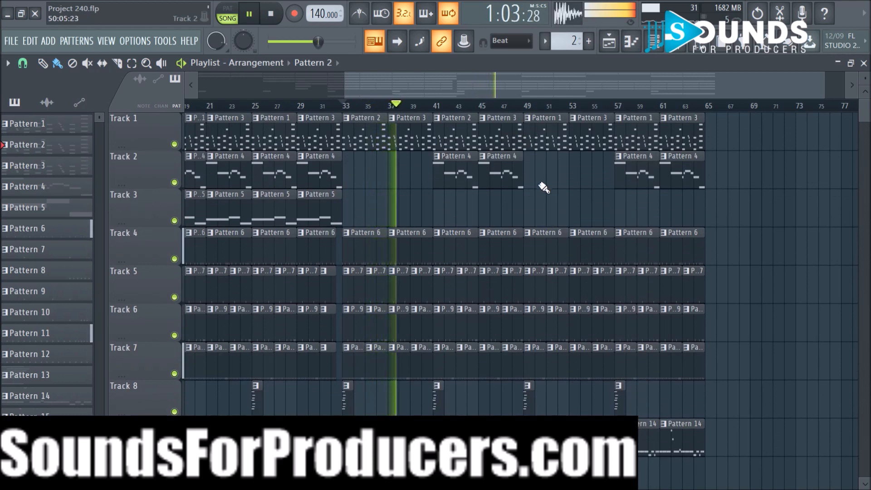
{"action": "scroll", "coordinate": [543, 187], "scroll_direction": "down", "scroll_amount": 2}
{"action": "scroll", "coordinate": [543, 187], "scroll_direction": "up", "scroll_amount": 2}
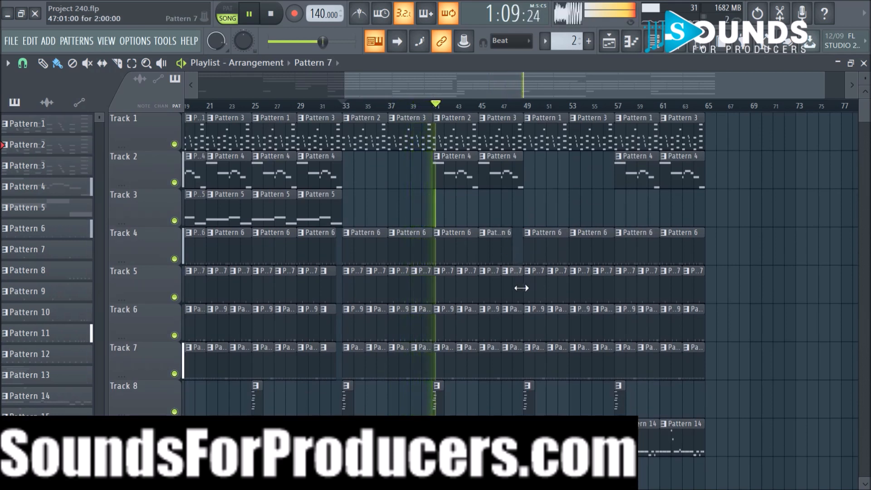
{"action": "left_click_drag", "start_coordinate": [517, 288], "coordinate": [512, 288]}
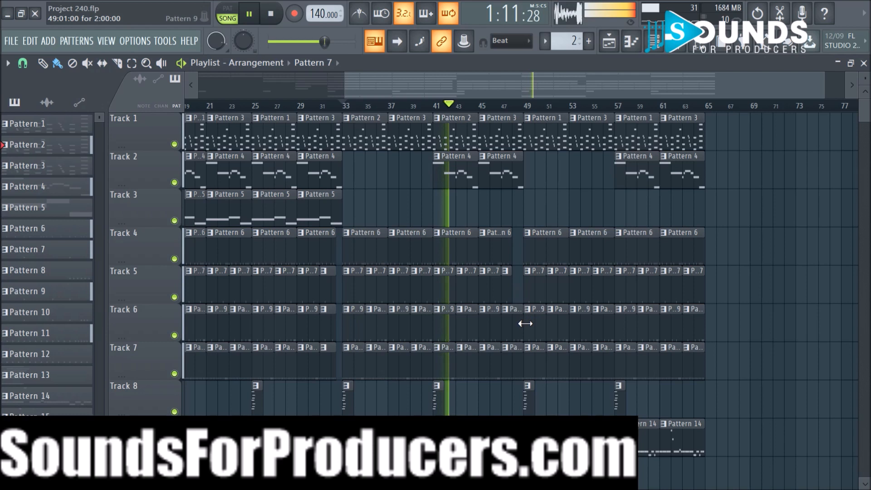
{"action": "left_click_drag", "start_coordinate": [521, 323], "coordinate": [514, 323]}
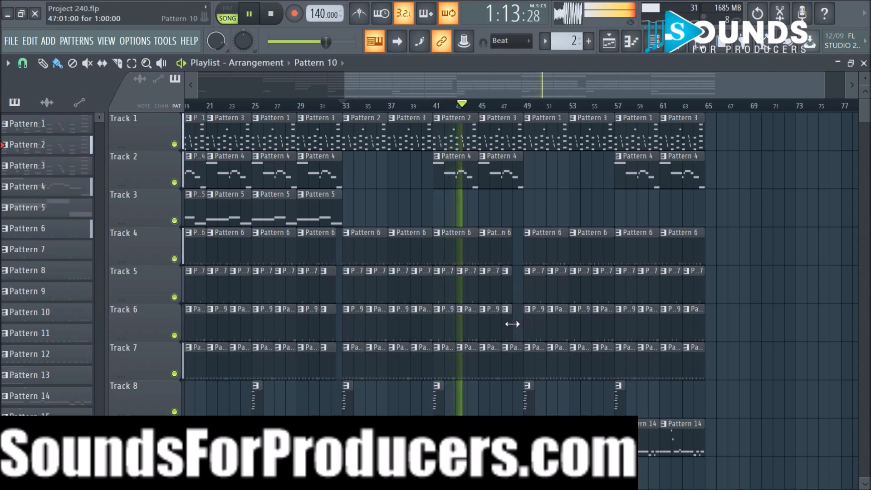
{"action": "left_click_drag", "start_coordinate": [520, 361], "coordinate": [506, 360]}
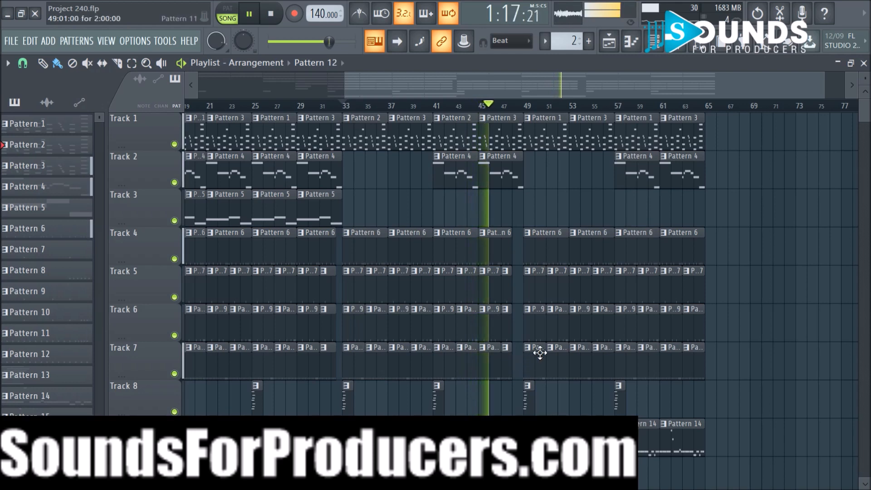
{"action": "scroll", "coordinate": [529, 112], "scroll_direction": "up", "scroll_amount": 2}
{"action": "scroll", "coordinate": [528, 111], "scroll_direction": "up", "scroll_amount": 1}
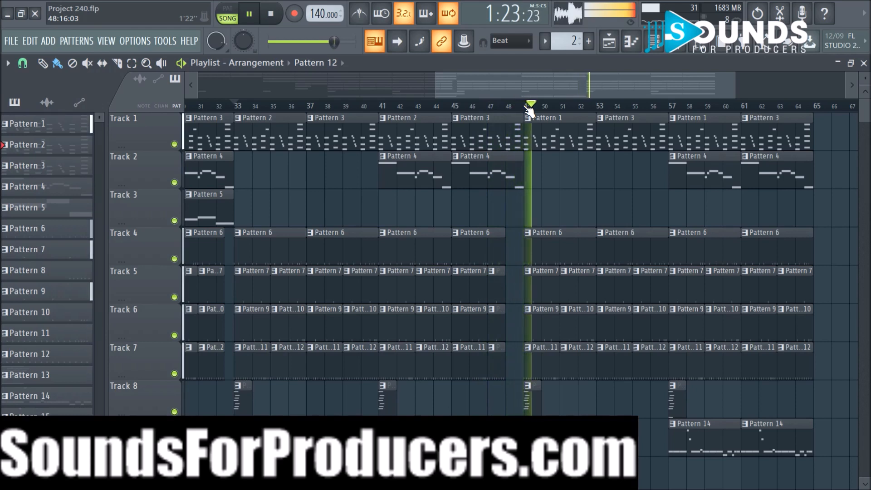
Set the source pattern of the track 1 clip at bar 49 to Pattern 2
{"action": "scroll", "coordinate": [529, 115], "scroll_direction": "down", "scroll_amount": 3}
{"action": "right_click", "coordinate": [527, 122]}
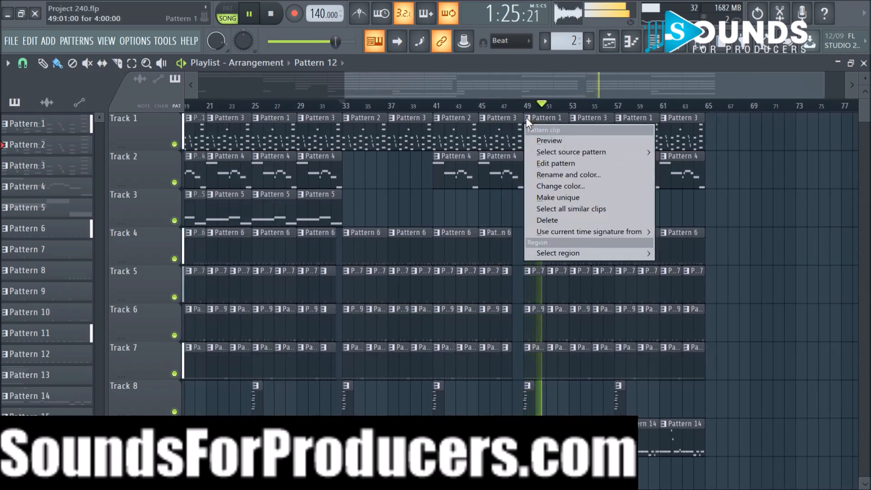
{"action": "mouse_move", "coordinate": [548, 153]}
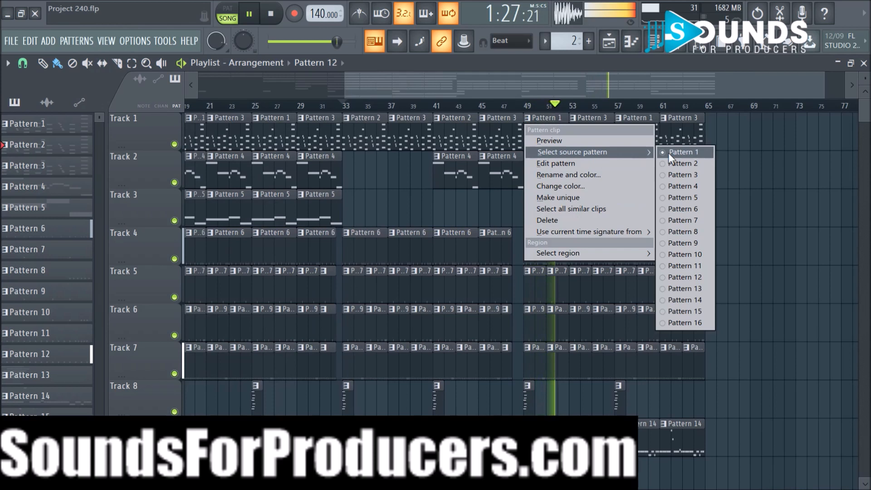
{"action": "left_click", "coordinate": [689, 167]}
Stop playback and copy the two Pattern 14 clips at bar 57 on track 9 to bar 49
{"action": "scroll", "coordinate": [713, 225], "scroll_direction": "down", "scroll_amount": 3}
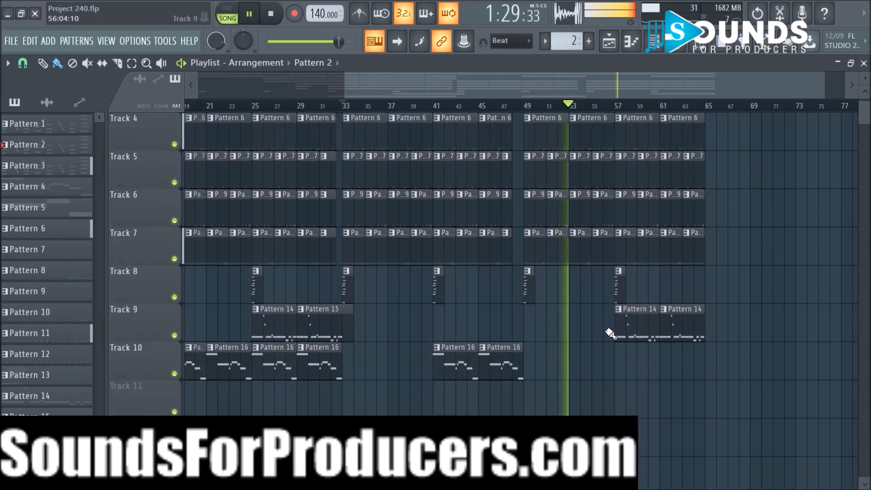
{"action": "key", "text": "space"}
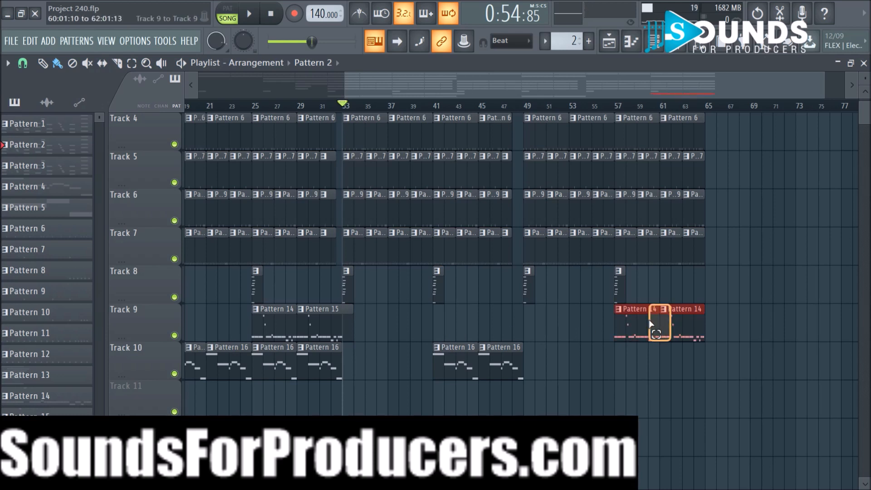
{"action": "left_click_drag", "start_coordinate": [642, 323], "coordinate": [556, 321]}
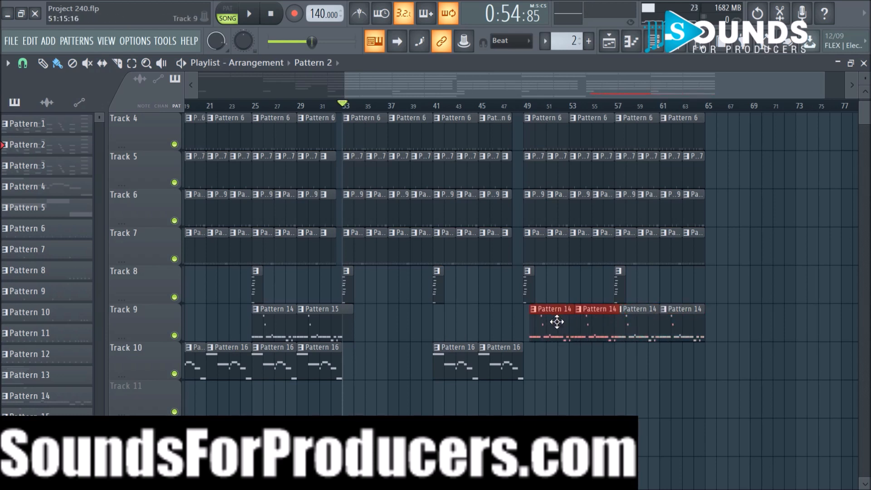
{"action": "key", "text": "space"}
{"action": "key", "text": "space"}
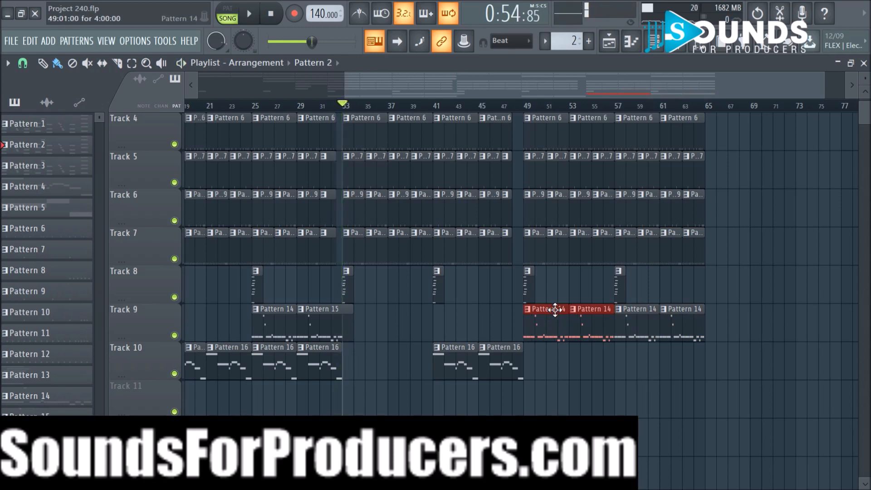
Play the song from bar 33 and set the source pattern of the track 9 clip at bar 61 to Pattern 15
{"action": "key", "text": "space"}
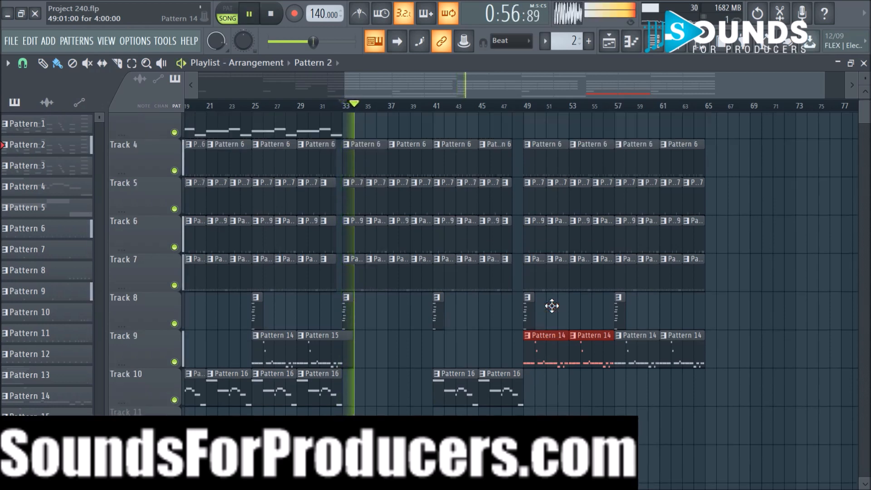
{"action": "scroll", "coordinate": [550, 305], "scroll_direction": "up", "scroll_amount": 3}
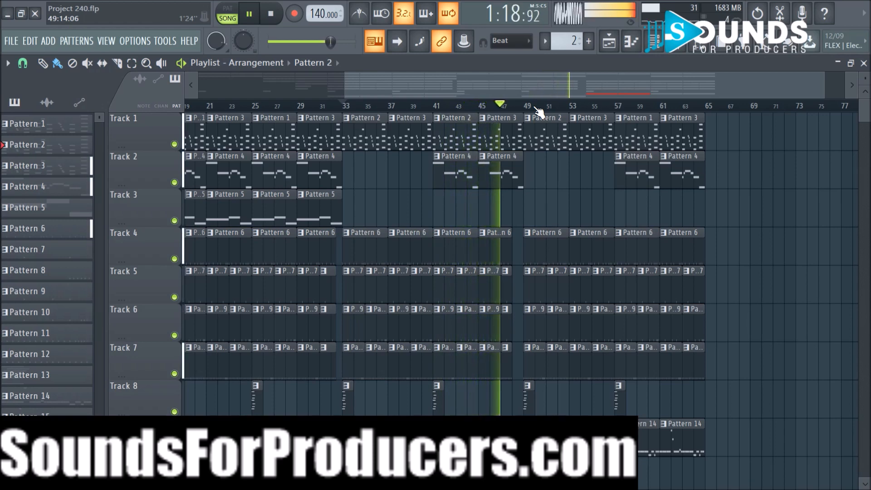
{"action": "scroll", "coordinate": [538, 112], "scroll_direction": "down", "scroll_amount": 2}
{"action": "scroll", "coordinate": [370, 205], "scroll_direction": "down", "scroll_amount": 2}
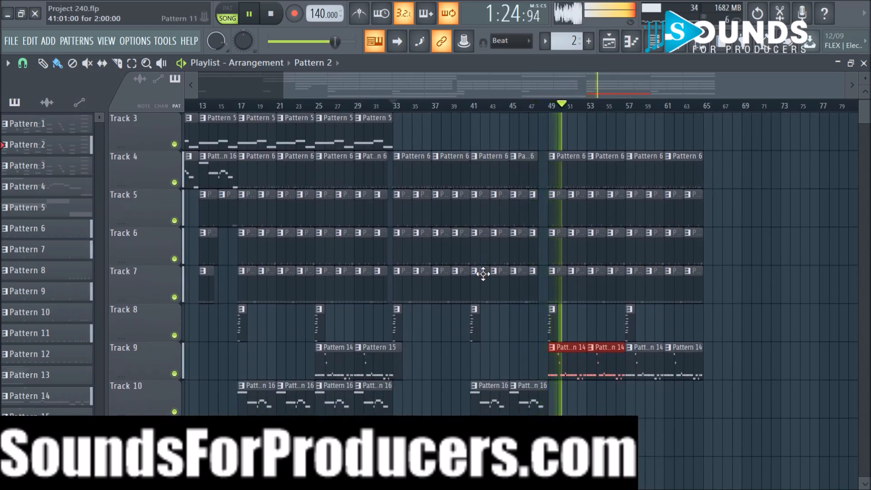
{"action": "scroll", "coordinate": [483, 274], "scroll_direction": "up", "scroll_amount": 1}
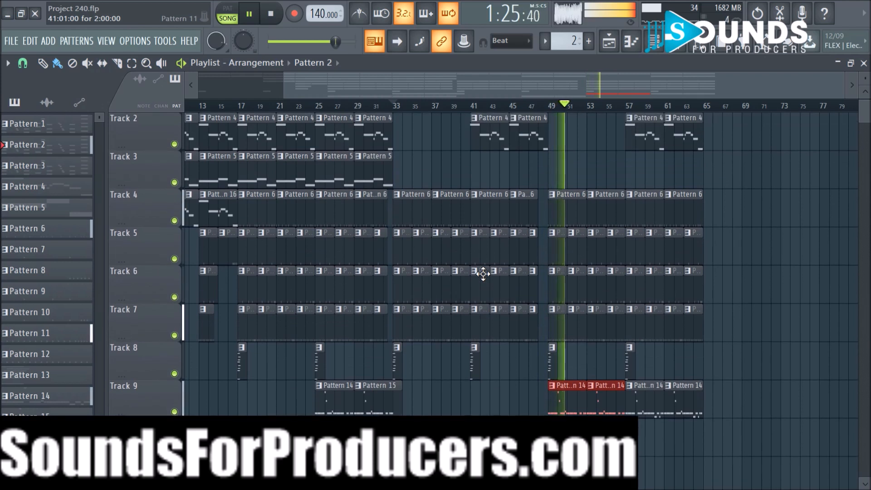
{"action": "right_click", "coordinate": [674, 394]}
{"action": "mouse_move", "coordinate": [716, 376]}
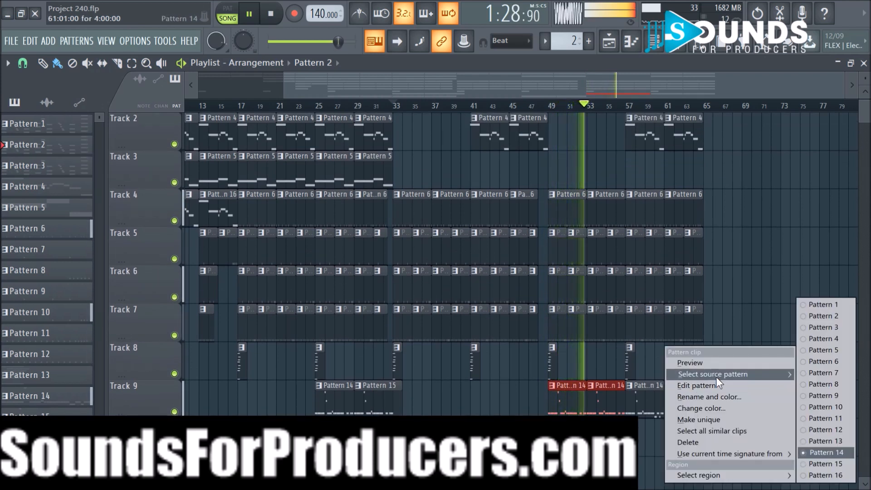
{"action": "left_click", "coordinate": [839, 463]}
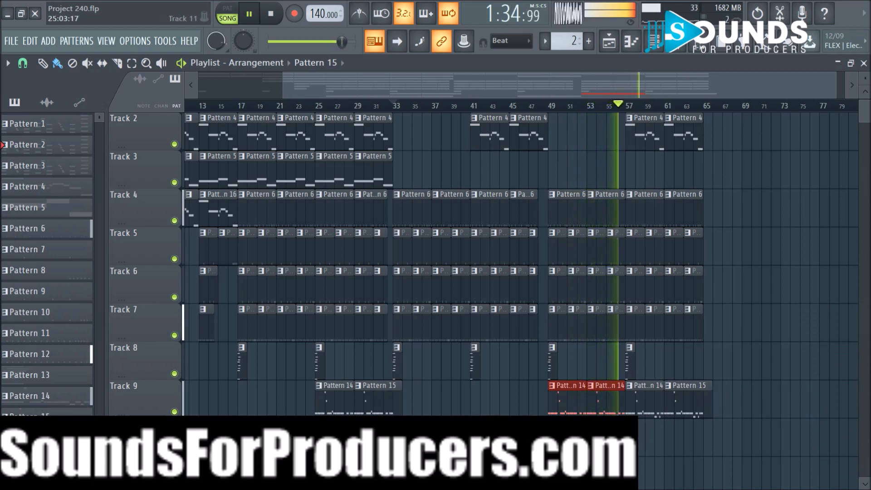
Select all clips on every track from bar 25 through bar 64 and copy them to start at bar 65
{"action": "left_click", "coordinate": [336, 385], "text": "ctrl"}
{"action": "key", "text": "ctrl+d"}
{"action": "left_click_drag", "start_coordinate": [316, 399], "coordinate": [692, 62]}
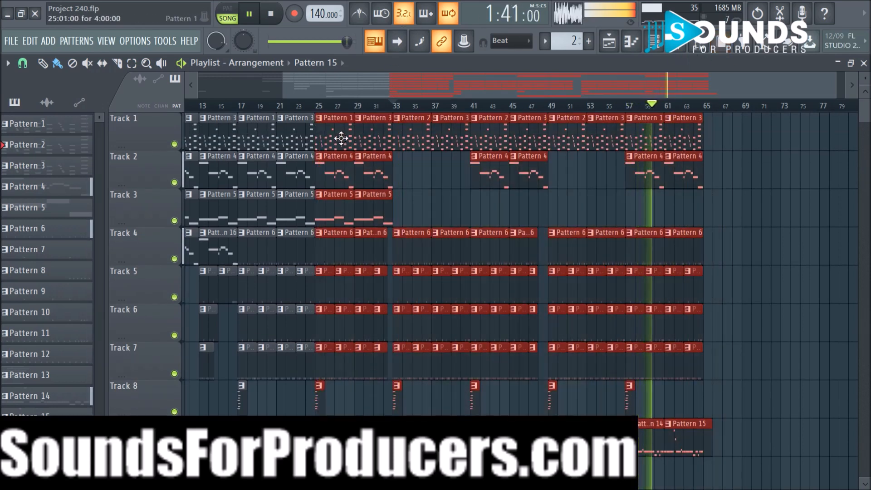
{"action": "left_click_drag", "start_coordinate": [340, 138], "coordinate": [727, 134]}
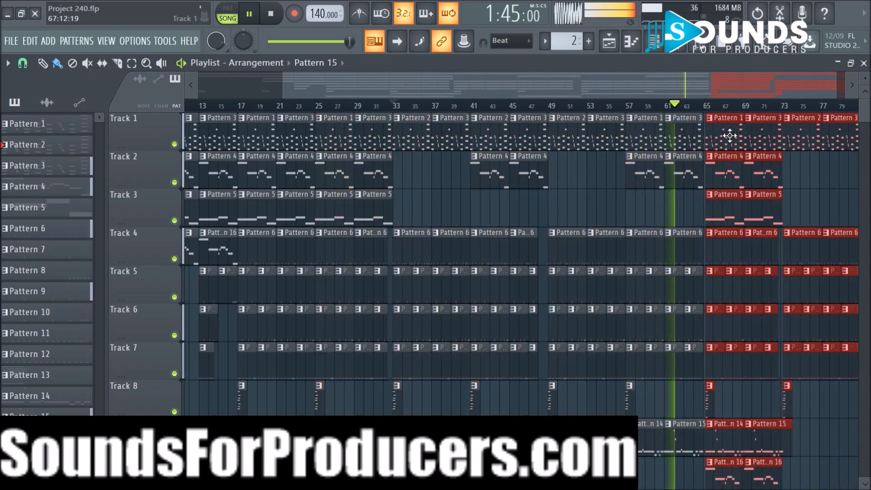
Restart playback at bar 60 and try removing the track 1 clip at bar 57, undoing the removal
{"action": "left_click_drag", "start_coordinate": [599, 92], "coordinate": [533, 96]}
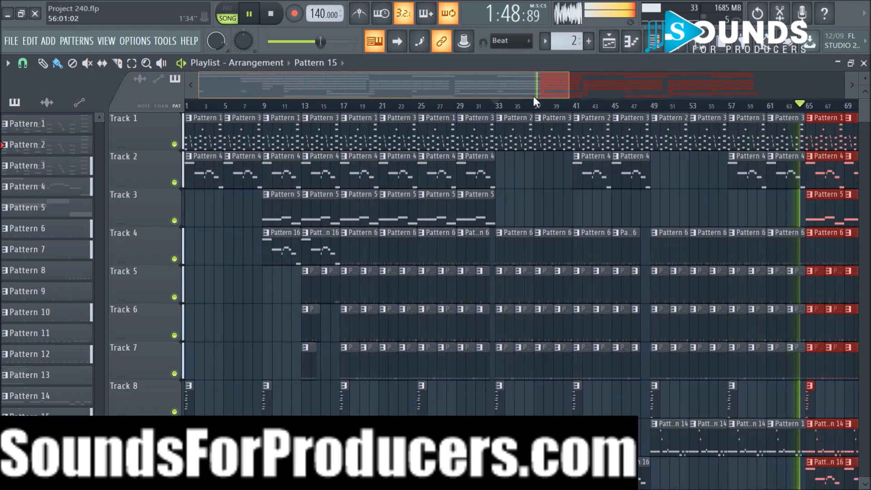
{"action": "scroll", "coordinate": [495, 108], "scroll_direction": "up", "scroll_amount": 4}
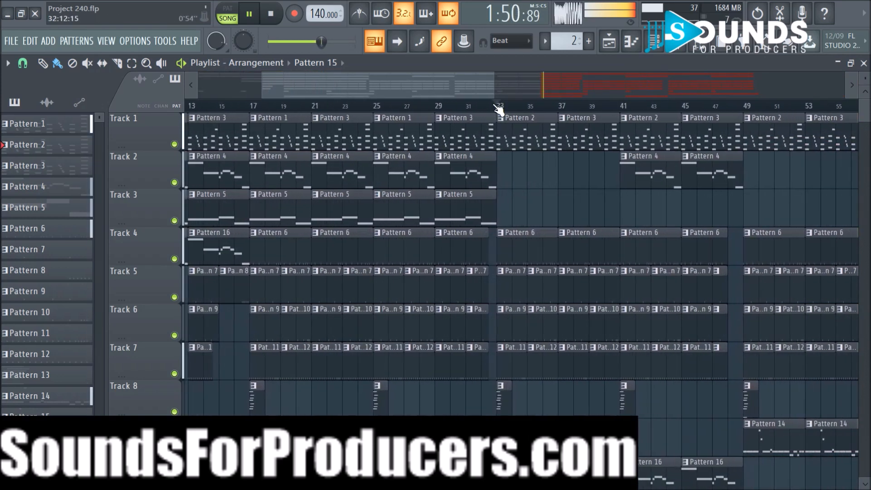
{"action": "mouse_move", "coordinate": [589, 81]}
{"action": "left_mouse_down"}
{"action": "mouse_move", "coordinate": [496, 97]}
{"action": "mouse_move", "coordinate": [358, 94]}
{"action": "mouse_move", "coordinate": [580, 93]}
{"action": "mouse_move", "coordinate": [581, 86]}
{"action": "left_mouse_up"}
{"action": "left_click", "coordinate": [484, 108]}
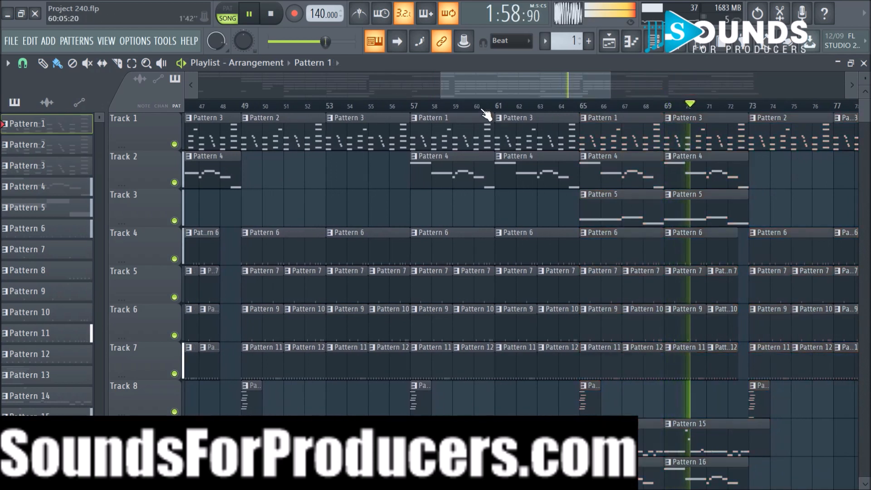
{"action": "right_click", "coordinate": [477, 135]}
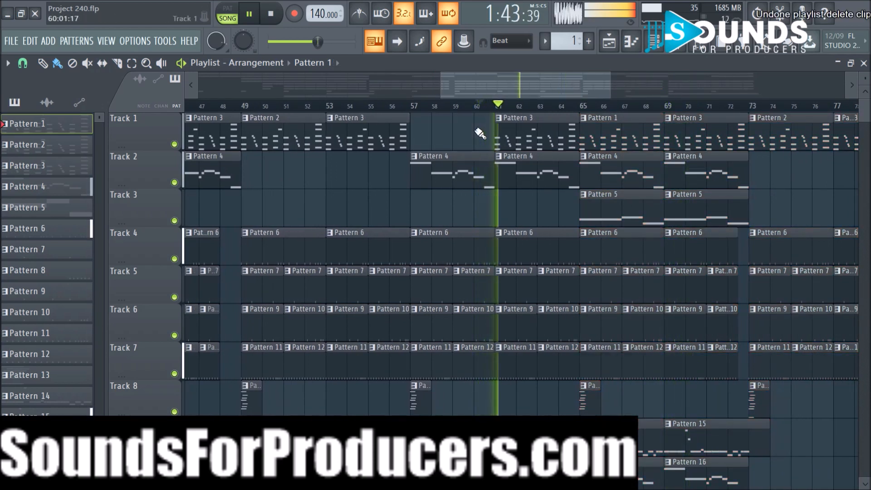
{"action": "key", "text": "ctrl+z"}
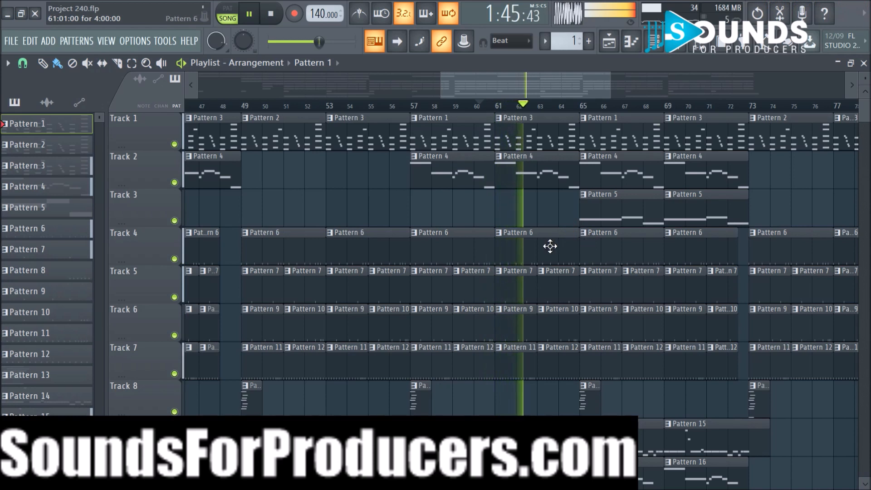
Set the source pattern of the track 5 clip at bar 63 to Pattern 8
{"action": "right_click", "coordinate": [540, 278]}
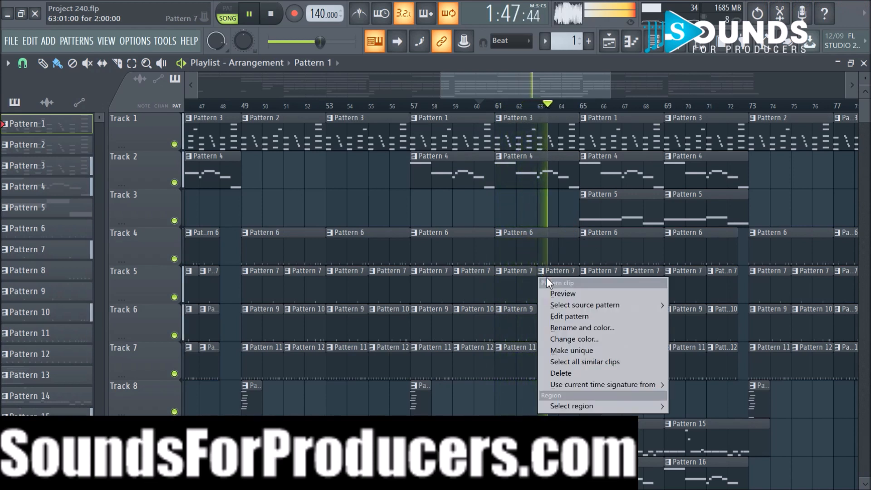
{"action": "mouse_move", "coordinate": [563, 305]}
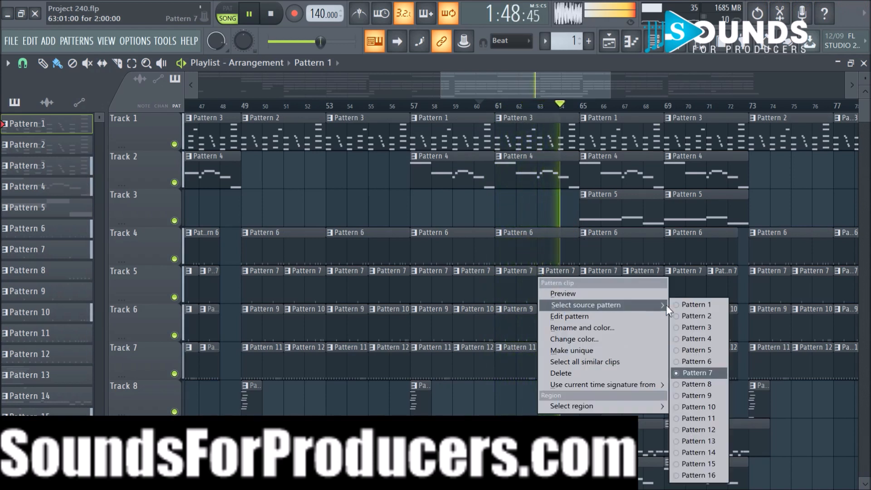
{"action": "left_click", "coordinate": [690, 384]}
Shorten the last clips before bar 65 on tracks 7, 6 and 4 by one bar so they end at bar 64
{"action": "left_click_drag", "start_coordinate": [579, 363], "coordinate": [554, 365]}
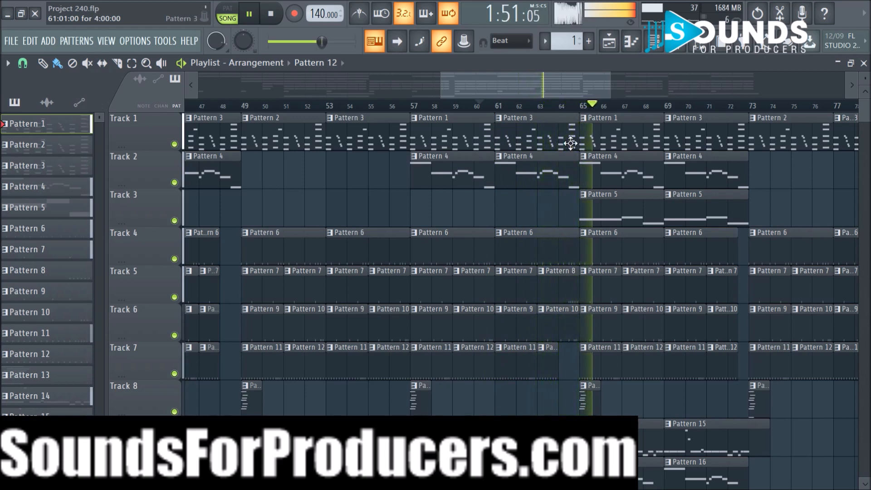
{"action": "scroll", "coordinate": [570, 111], "scroll_direction": "down", "scroll_amount": 4}
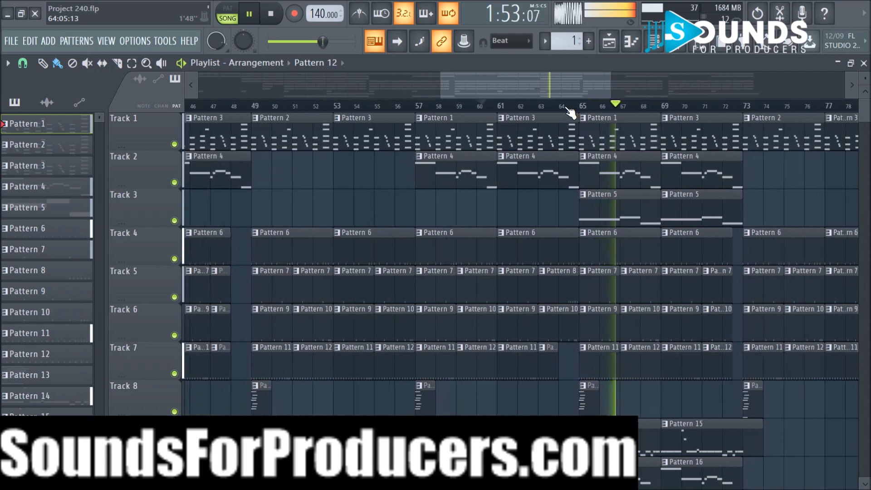
{"action": "left_click_drag", "start_coordinate": [565, 89], "coordinate": [630, 91]}
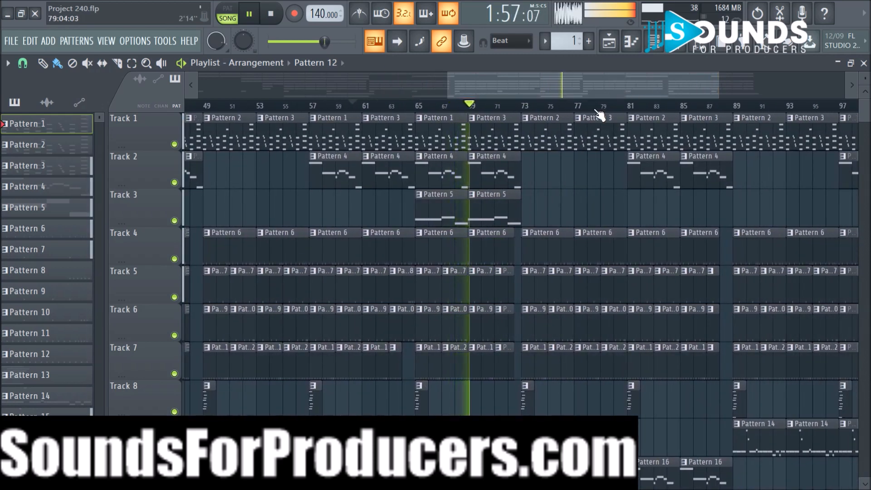
{"action": "scroll", "coordinate": [575, 111], "scroll_direction": "down", "scroll_amount": 1}
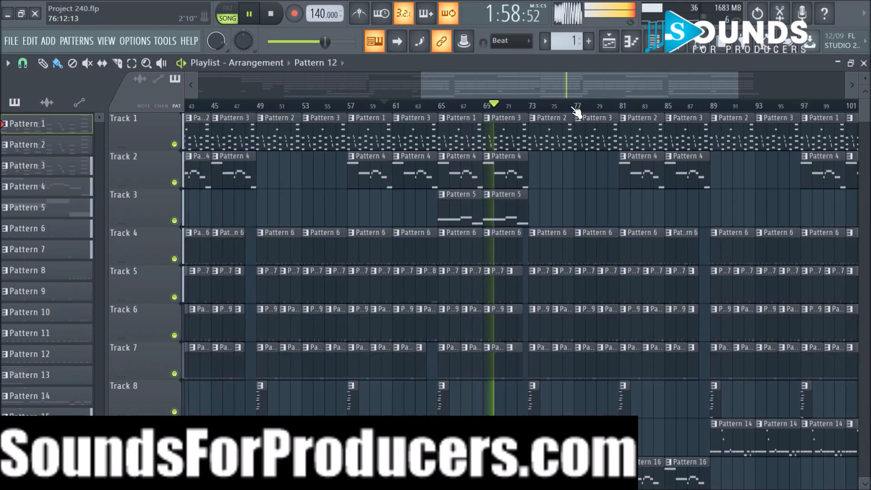
{"action": "right_click", "coordinate": [426, 330]}
{"action": "left_click", "coordinate": [437, 263]}
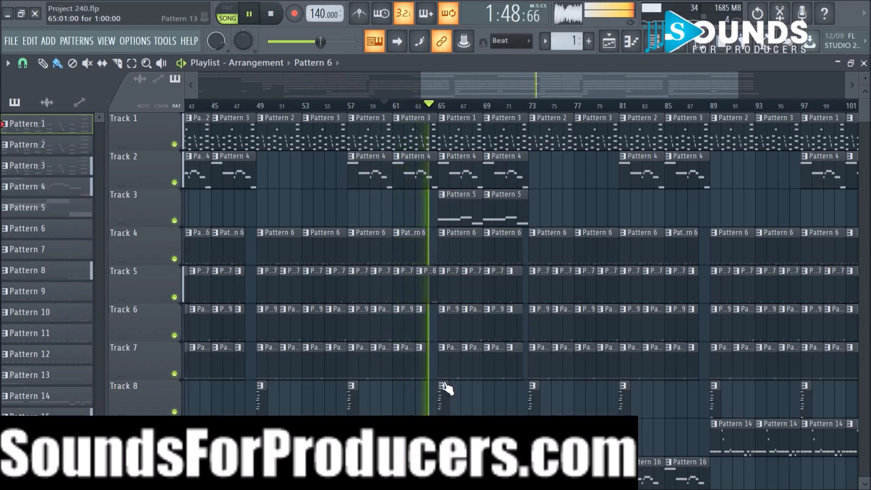
Stop playback, make the track 9 clip at bar 61 unique, and open its Silly Games 808 notes in the piano roll
{"action": "scroll", "coordinate": [408, 115], "scroll_direction": "up", "scroll_amount": 2}
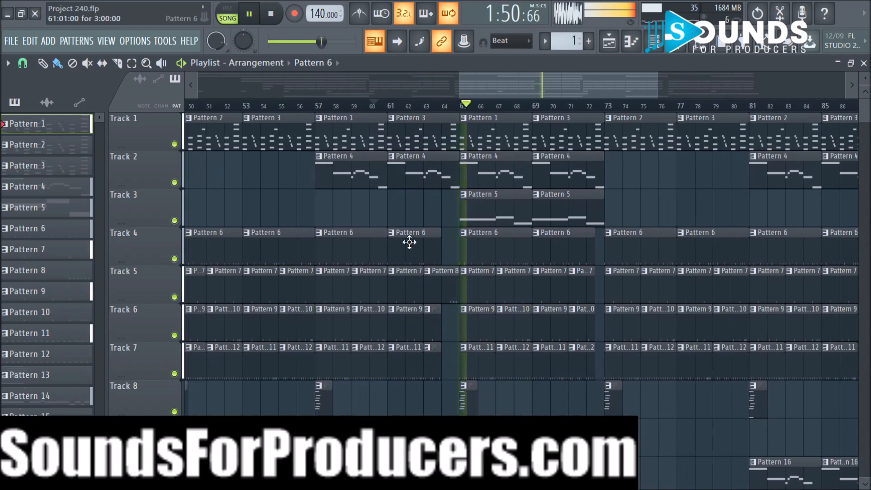
{"action": "key", "text": "space"}
{"action": "left_click", "coordinate": [390, 461]}
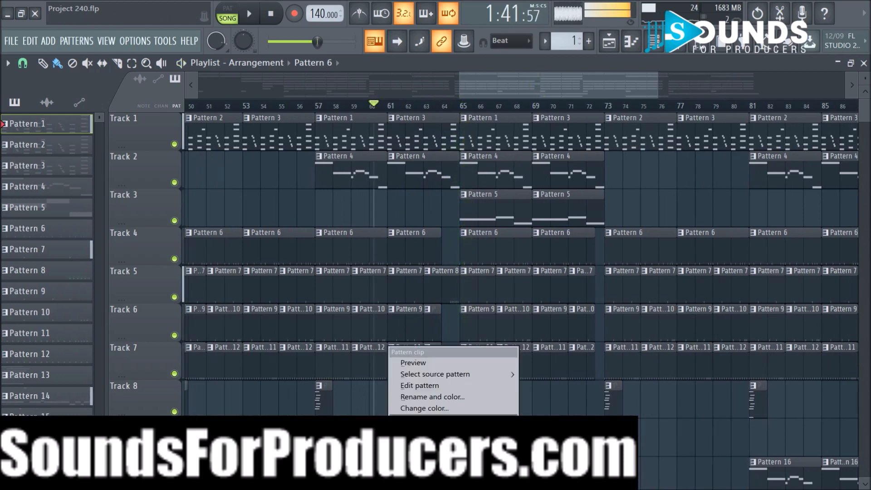
{"action": "left_click", "coordinate": [408, 419]}
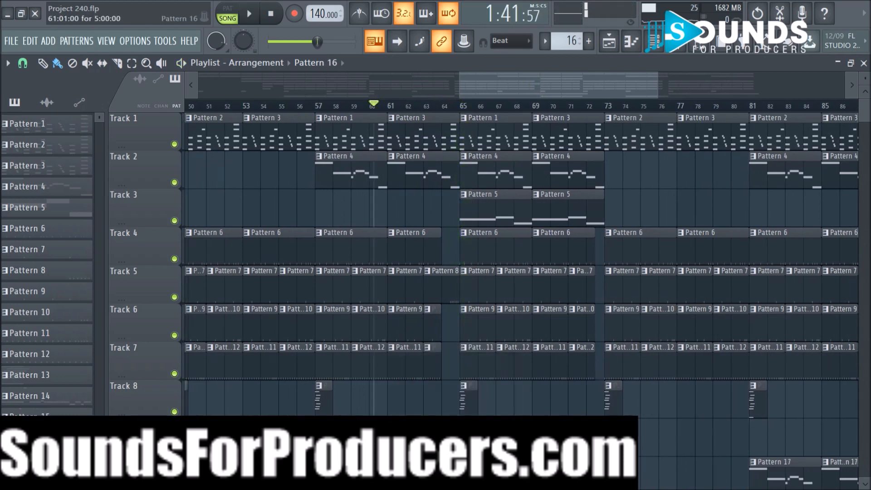
{"action": "key", "text": "F6"}
{"action": "left_click", "coordinate": [435, 344]}
{"action": "left_click_drag", "start_coordinate": [438, 84], "coordinate": [311, 84]}
During playback, delete the 808 notes in bar 4 except the last D#2, move it to the start of bar 4, and return to the playlist
{"action": "key", "text": "space"}
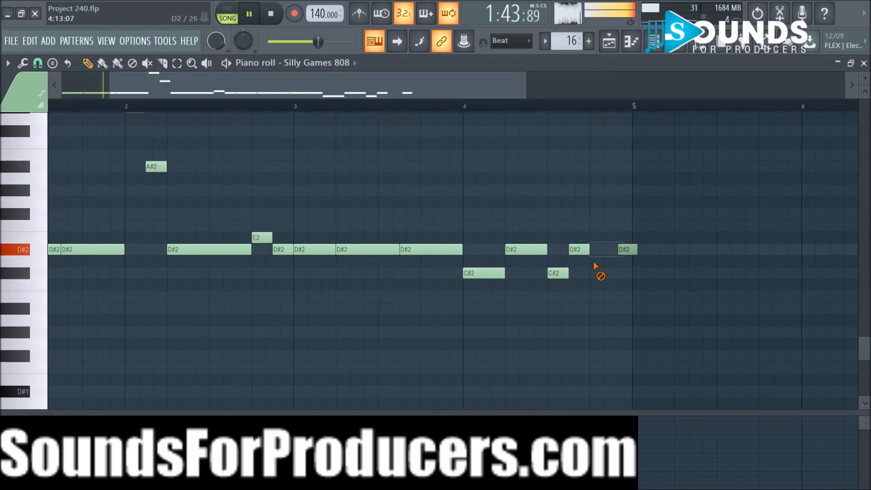
{"action": "right_click", "coordinate": [558, 273]}
{"action": "right_click", "coordinate": [579, 249]}
{"action": "right_click", "coordinate": [526, 249]}
{"action": "right_click", "coordinate": [495, 273]}
{"action": "left_click_drag", "start_coordinate": [621, 249], "coordinate": [468, 249]}
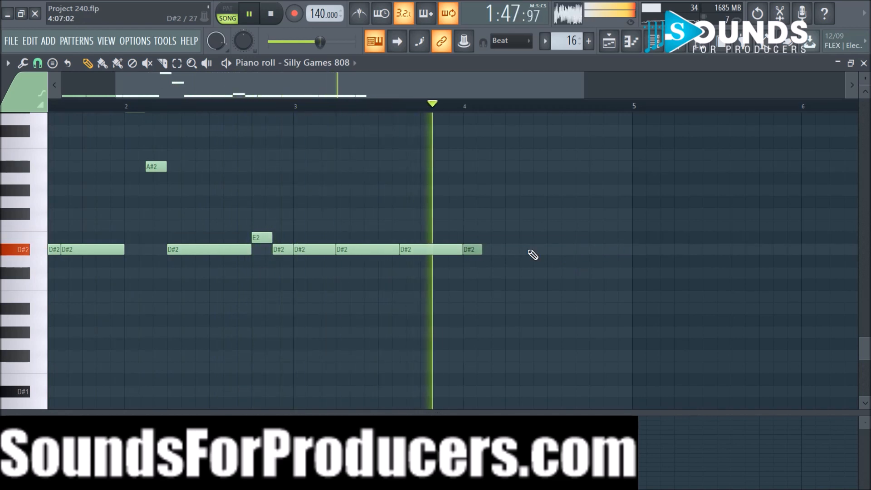
{"action": "left_click", "coordinate": [608, 49]}
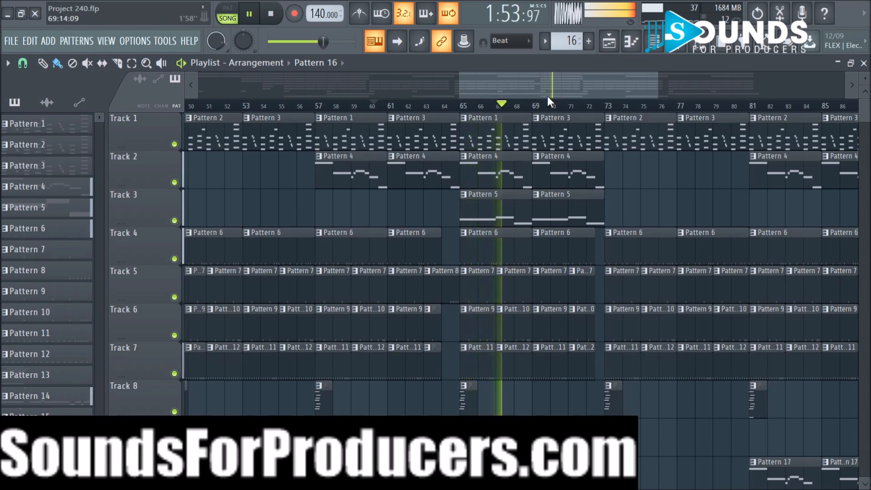
Raise the volume of the Lead track on mixer insert 10 and bring up the channel rack
{"action": "left_click", "coordinate": [676, 49]}
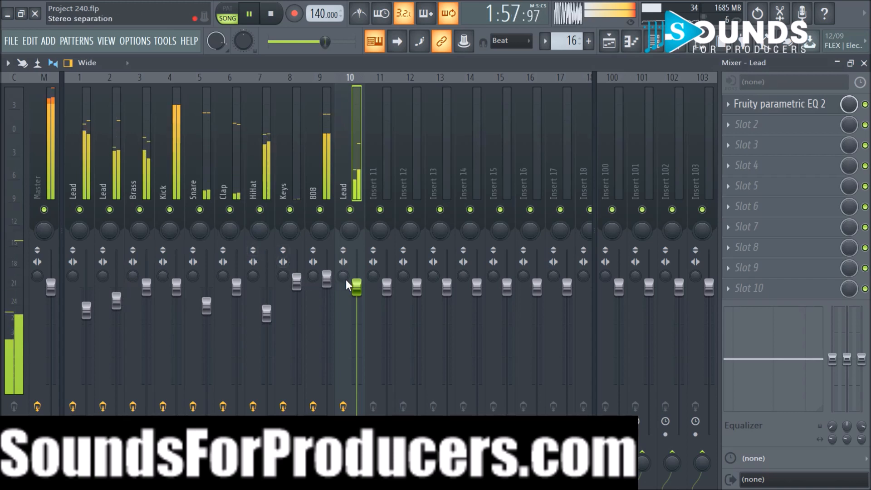
{"action": "scroll", "coordinate": [361, 291], "scroll_direction": "up", "scroll_amount": 5}
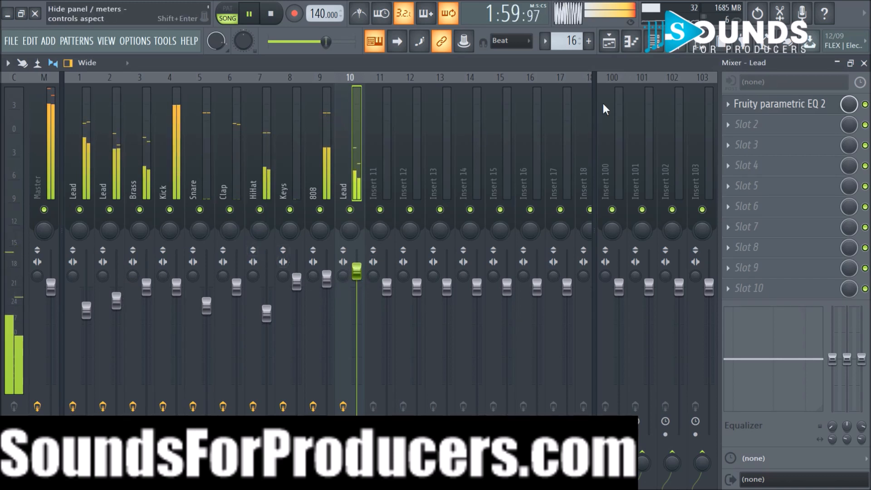
{"action": "left_click", "coordinate": [654, 41]}
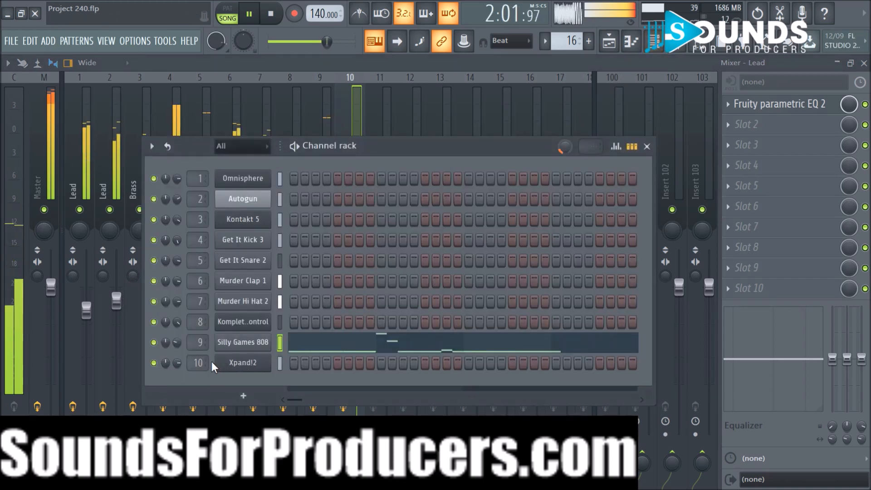
Restart playback around bar 70, set the Lead volume on mixer insert 2 to -1.7 dB, and return to the playlist
{"action": "scroll", "coordinate": [181, 366], "scroll_direction": "up", "scroll_amount": 3}
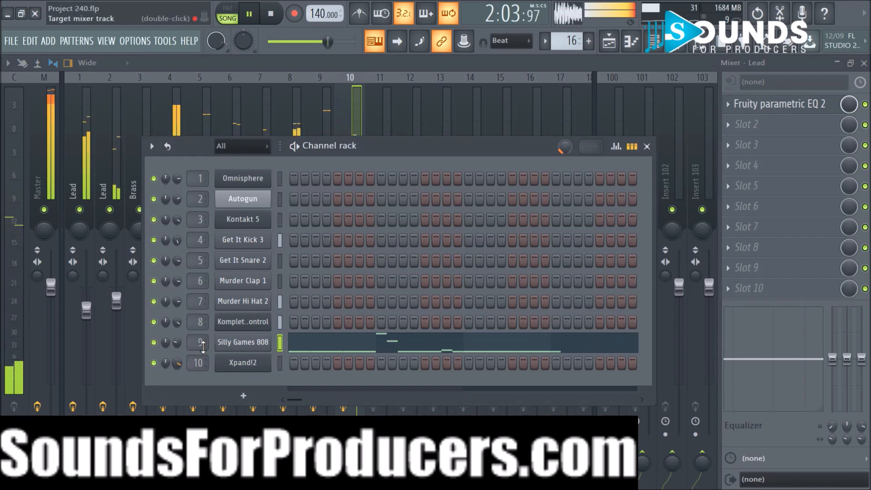
{"action": "left_click", "coordinate": [607, 46]}
{"action": "left_click", "coordinate": [564, 107]}
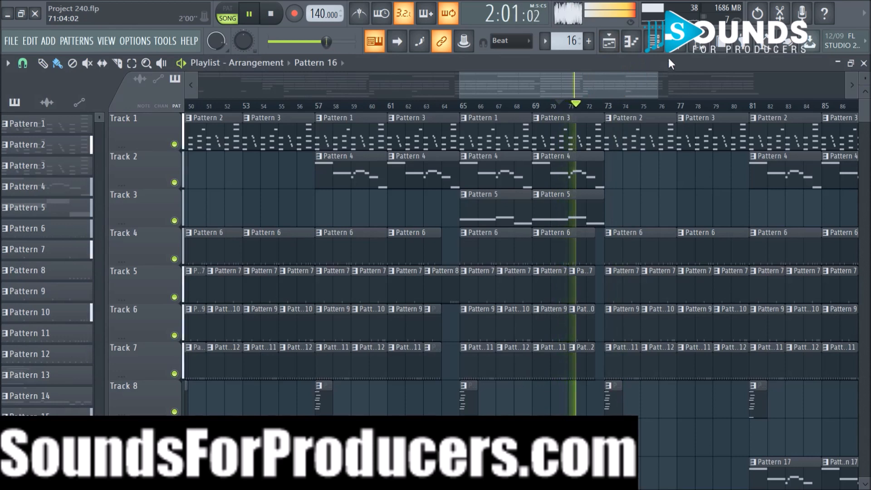
{"action": "left_click", "coordinate": [675, 41]}
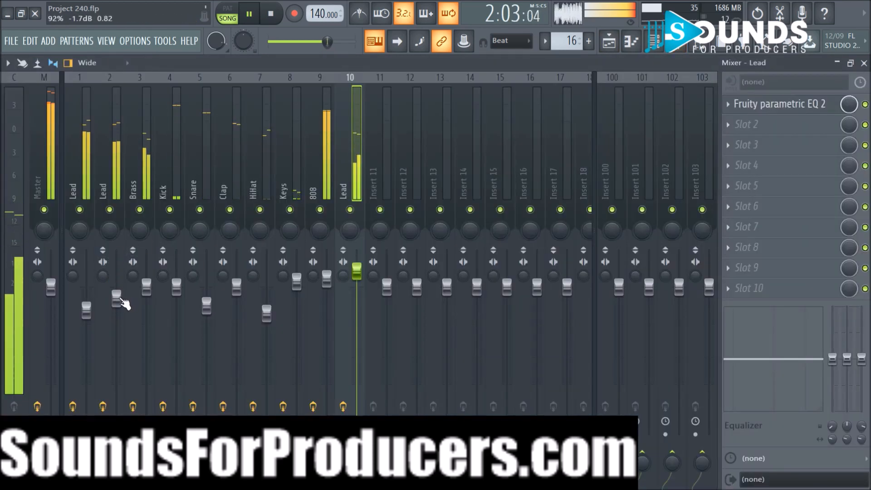
{"action": "left_click", "coordinate": [608, 41]}
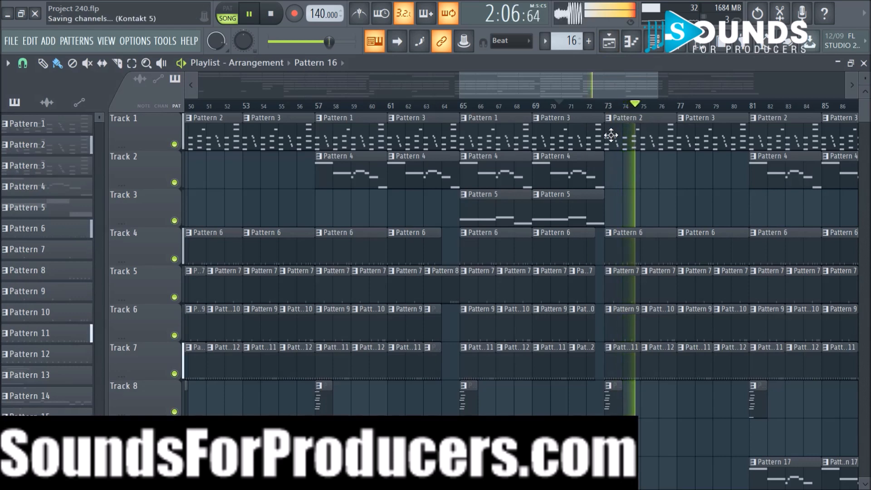
Restart playback and delete the two Pattern 6 clips between bars 73 and 81 on track 4
{"action": "key", "text": "space"}
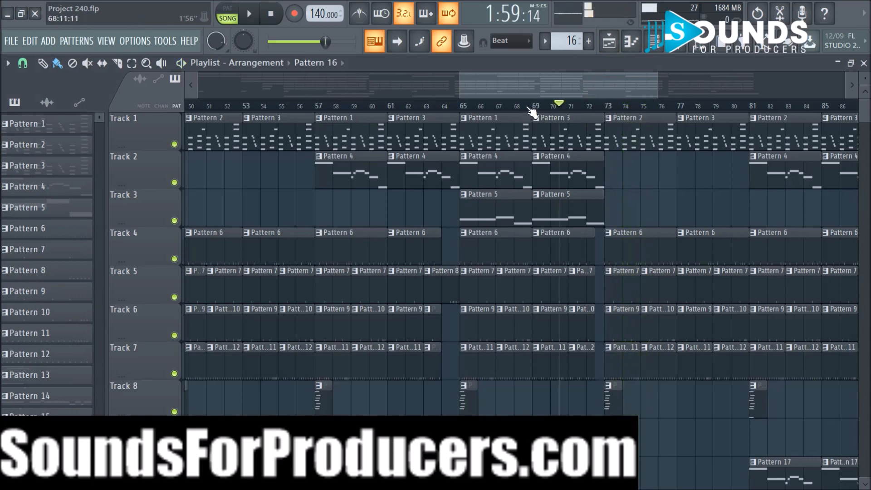
{"action": "scroll", "coordinate": [531, 111], "scroll_direction": "down", "scroll_amount": 3}
{"action": "key", "text": "space"}
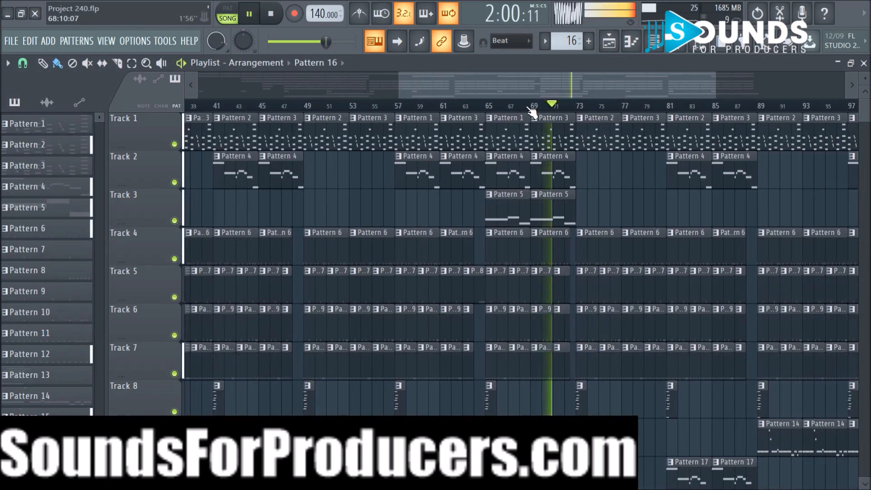
{"action": "left_click_drag", "start_coordinate": [527, 82], "coordinate": [581, 81]}
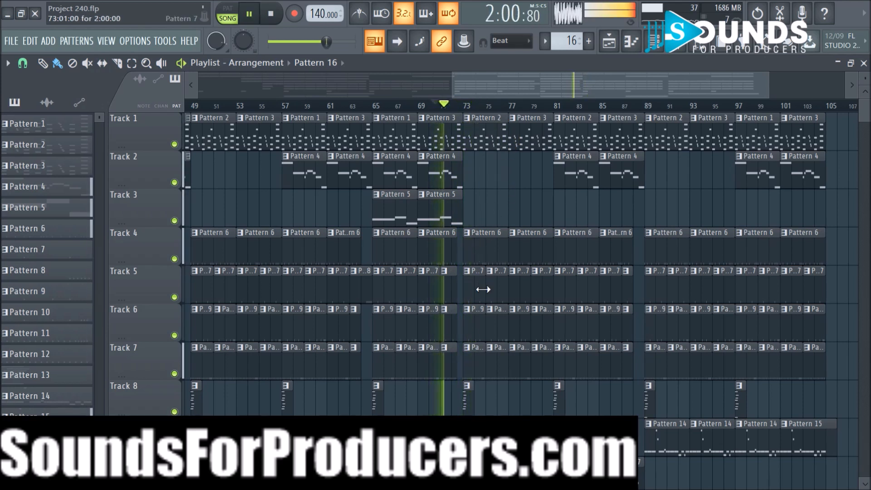
{"action": "right_click", "coordinate": [486, 249]}
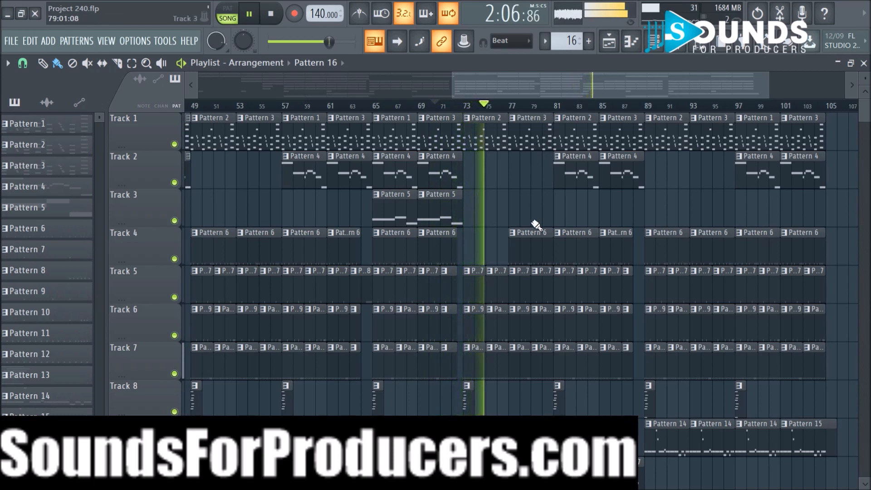
{"action": "right_click", "coordinate": [535, 252]}
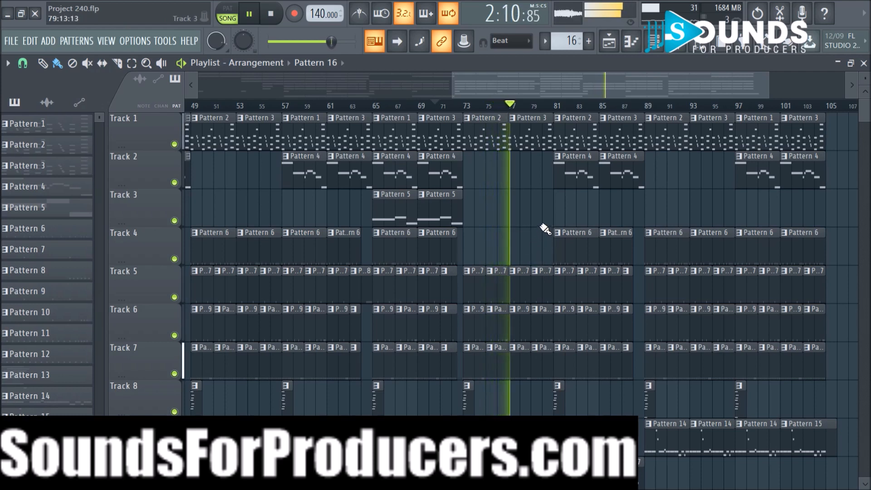
Delete the Pattern 7 clips between bars 81 and 89 on track 5
{"action": "scroll", "coordinate": [549, 108], "scroll_direction": "down", "scroll_amount": 2}
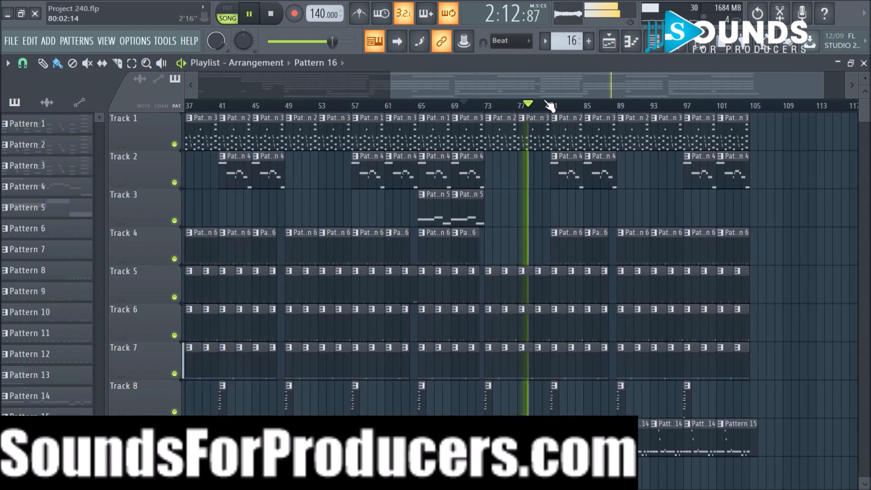
{"action": "left_click_drag", "start_coordinate": [562, 89], "coordinate": [628, 89]}
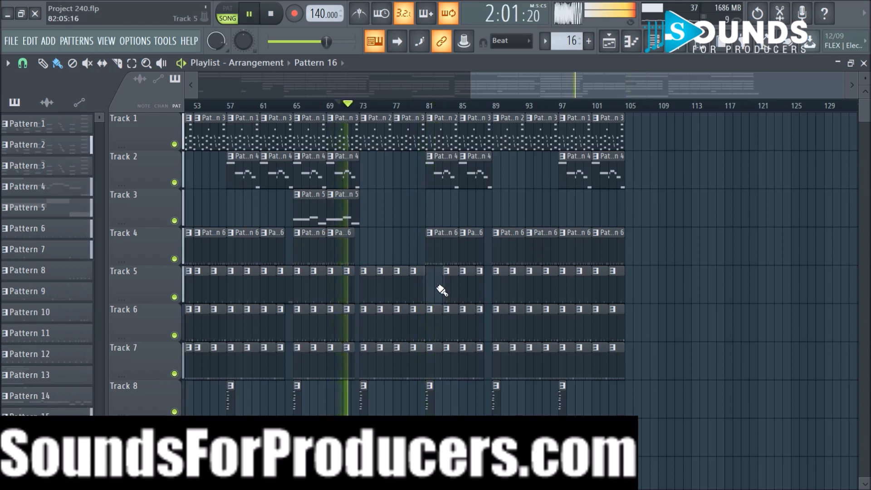
{"action": "right_click", "coordinate": [450, 289]}
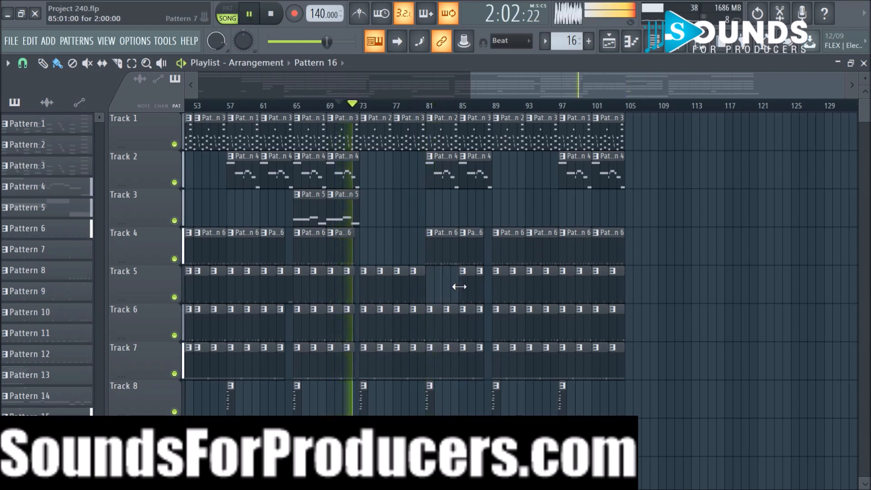
{"action": "right_click", "coordinate": [482, 287]}
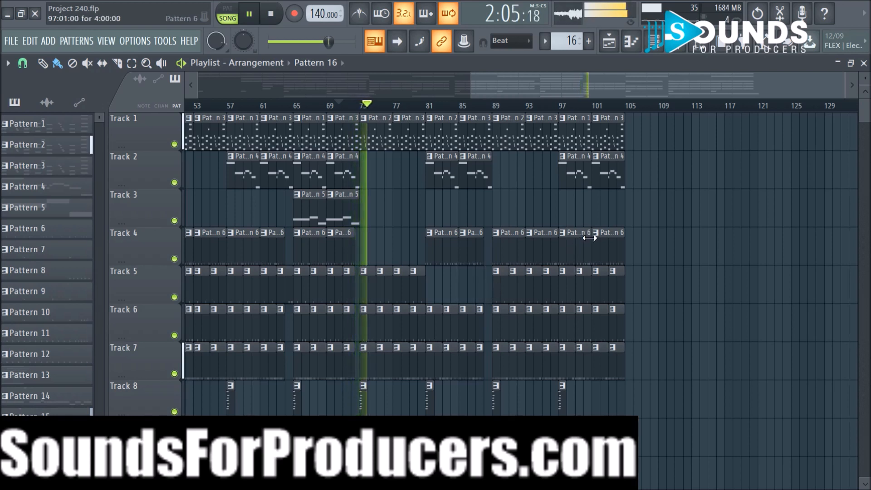
Copy the complete bars 65–72 section on all tracks to bar 105, directly after the end of the arrangement
{"action": "scroll", "coordinate": [376, 241], "scroll_direction": "down", "scroll_amount": 2}
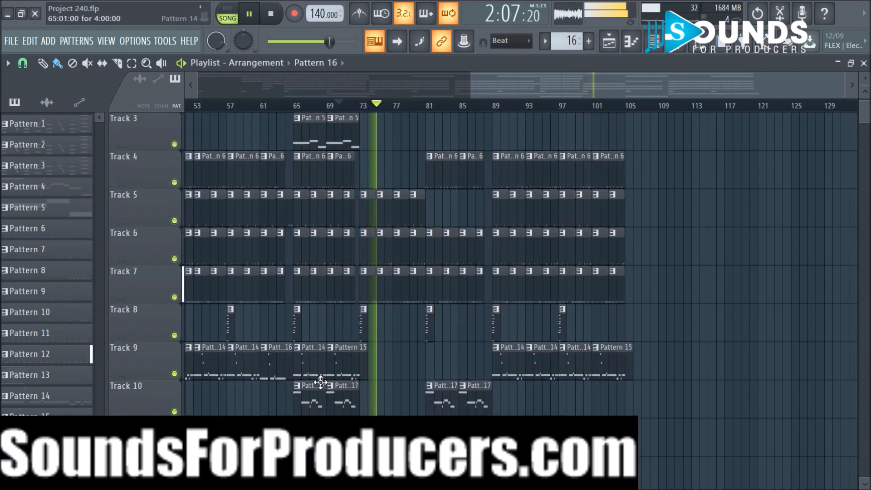
{"action": "left_click_drag", "start_coordinate": [296, 424], "coordinate": [351, 87]}
{"action": "left_click_drag", "start_coordinate": [310, 136], "coordinate": [641, 133]}
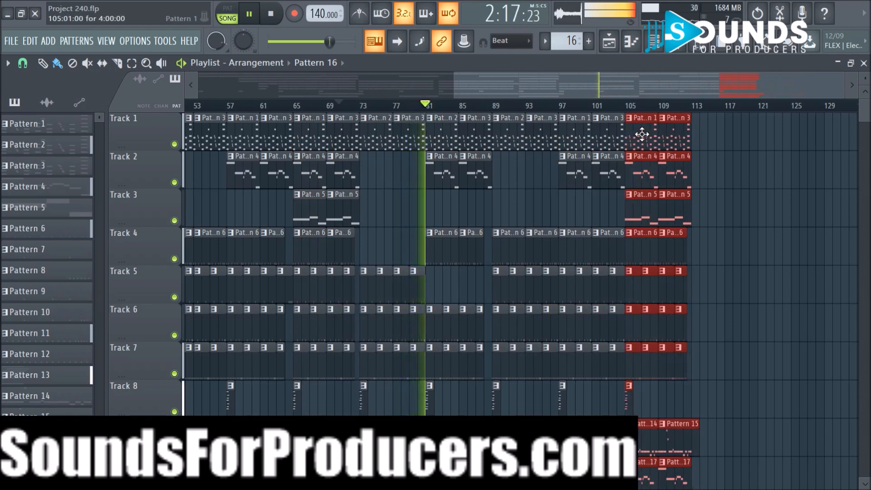
{"action": "left_click_drag", "start_coordinate": [622, 80], "coordinate": [637, 84]}
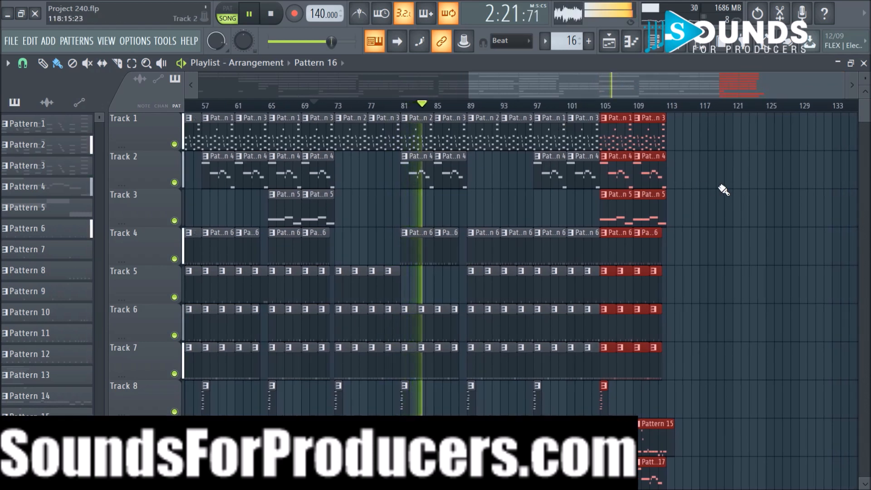
Stop playback and copy the track 5 Pattern 7 clips from bars 73–80 into bars 81–88
{"action": "left_click", "coordinate": [723, 189]}
{"action": "key", "text": "space"}
{"action": "left_click_drag", "start_coordinate": [411, 289], "coordinate": [339, 287]}
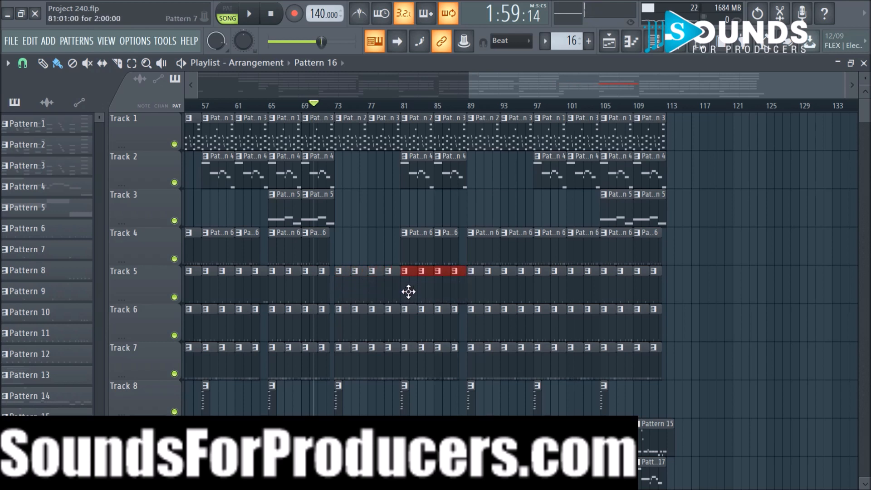
Try playing the section without the track 6 clips at bars 81–88, and undo their deletion
{"action": "left_click_drag", "start_coordinate": [412, 319], "coordinate": [457, 326]}
{"action": "key", "text": "space"}
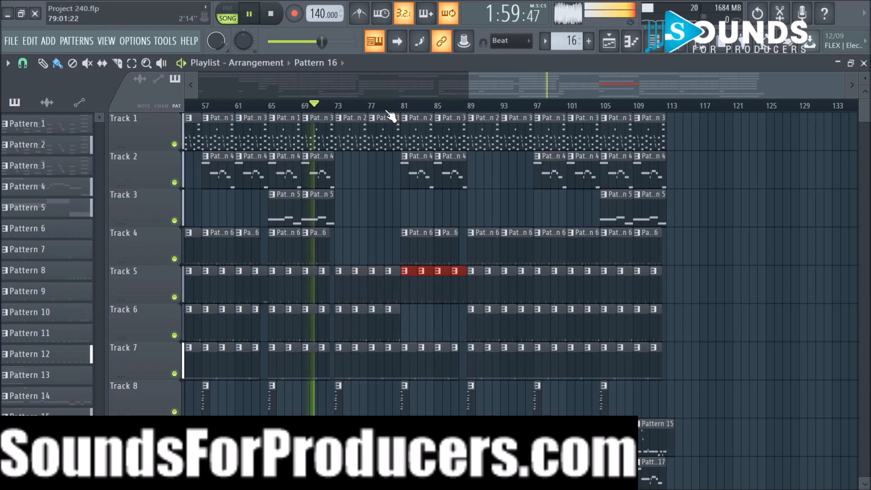
{"action": "left_click", "coordinate": [819, 246]}
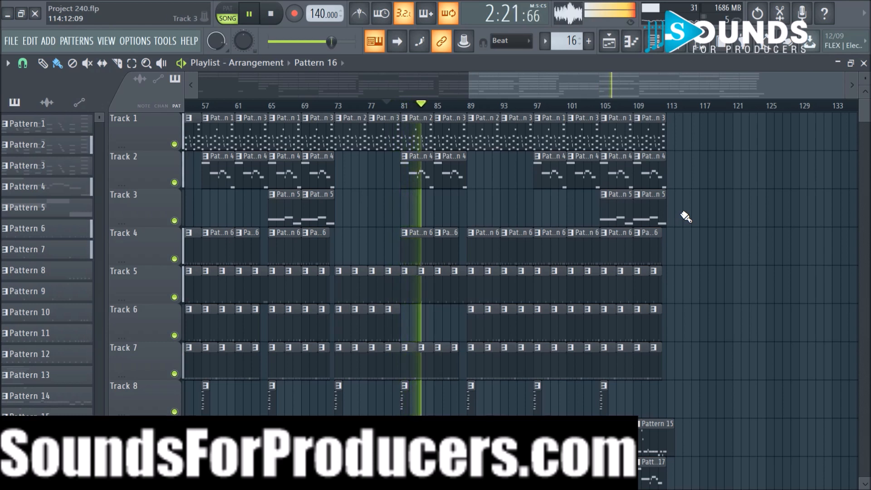
{"action": "scroll", "coordinate": [685, 217], "scroll_direction": "down", "scroll_amount": 1}
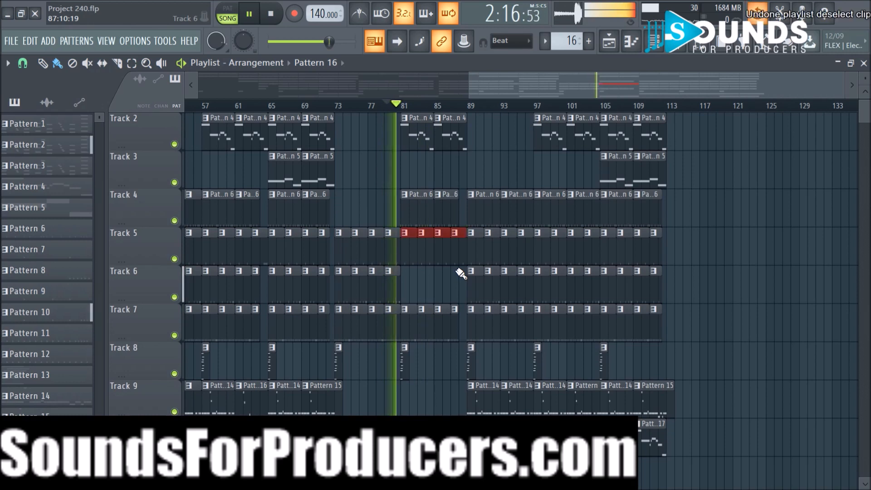
{"action": "key", "text": "ctrl+v"}
{"action": "key", "text": "ctrl+d"}
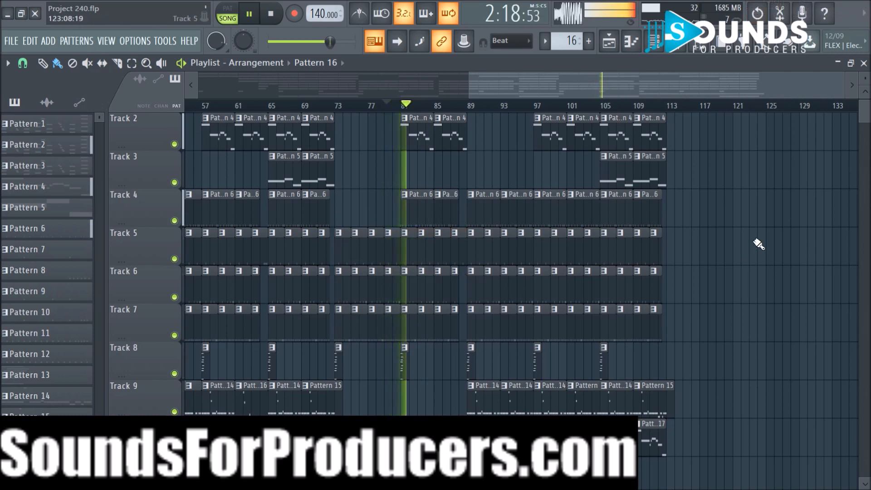
{"action": "scroll", "coordinate": [758, 244], "scroll_direction": "up", "scroll_amount": 1}
{"action": "scroll", "coordinate": [757, 243], "scroll_direction": "down", "scroll_amount": 2}
{"action": "scroll", "coordinate": [573, 217], "scroll_direction": "up", "scroll_amount": 2}
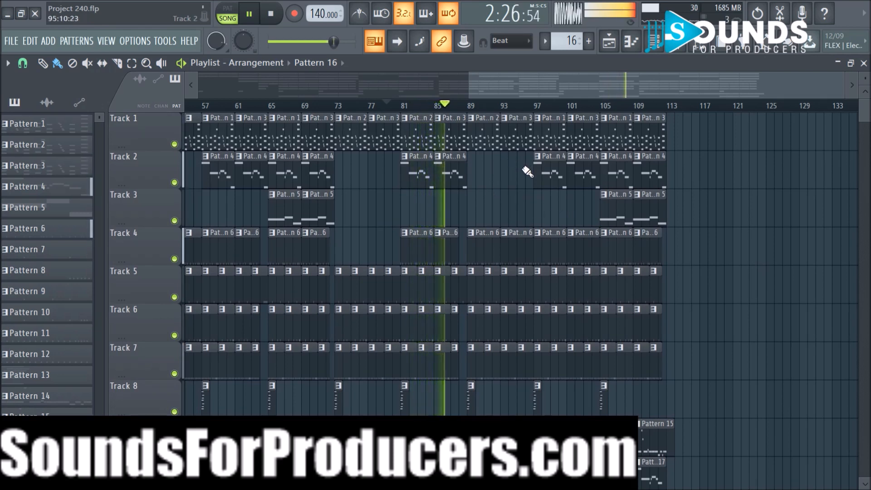
{"action": "scroll", "coordinate": [527, 171], "scroll_direction": "down", "scroll_amount": 2}
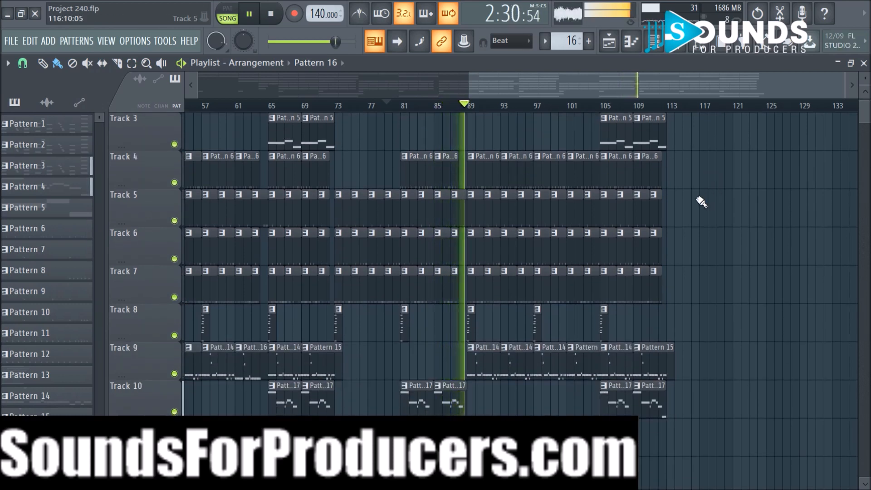
{"action": "scroll", "coordinate": [701, 202], "scroll_direction": "up", "scroll_amount": 2}
{"action": "scroll", "coordinate": [693, 208], "scroll_direction": "down", "scroll_amount": 2}
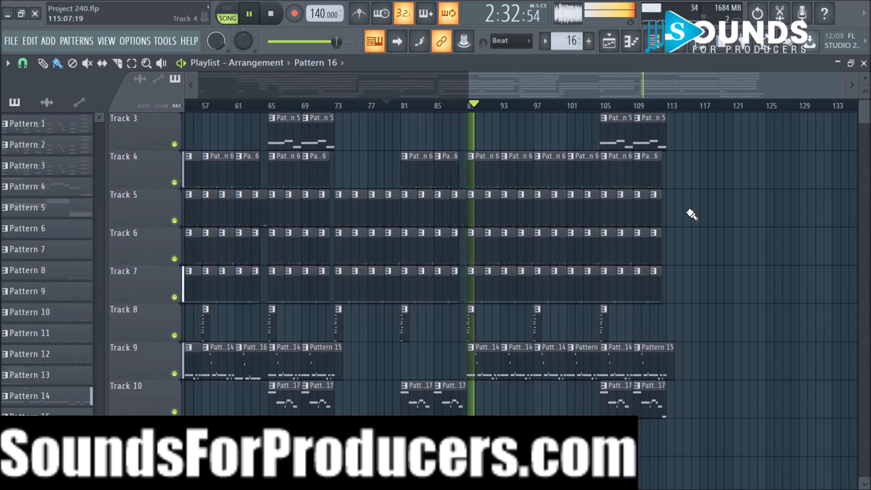
Select all clips of the bars 105–112 section and duplicate them to bar 113
{"action": "left_click_drag", "start_coordinate": [604, 433], "coordinate": [679, 95]}
{"action": "left_click", "coordinate": [621, 435]}
{"action": "scroll", "coordinate": [622, 435], "scroll_direction": "down", "scroll_amount": 2}
{"action": "left_click_drag", "start_coordinate": [604, 433], "coordinate": [689, 109]}
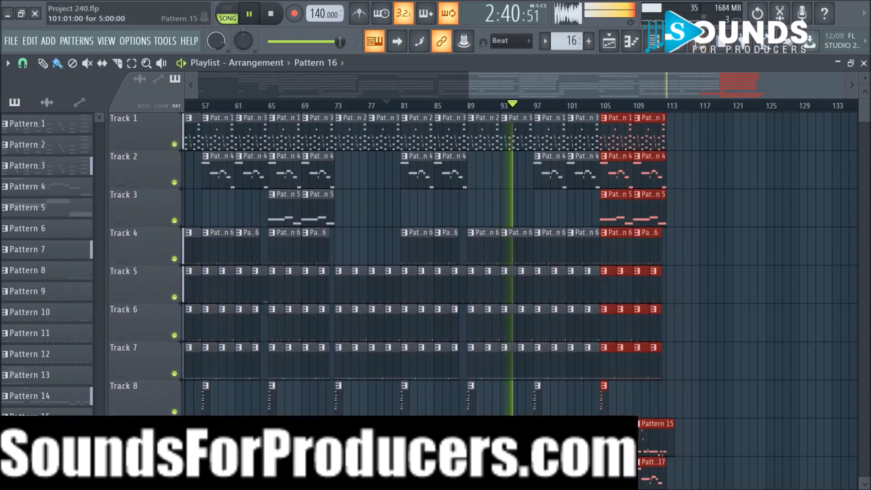
{"action": "scroll", "coordinate": [711, 410], "scroll_direction": "down", "scroll_amount": 2}
{"action": "scroll", "coordinate": [712, 411], "scroll_direction": "up", "scroll_amount": 2}
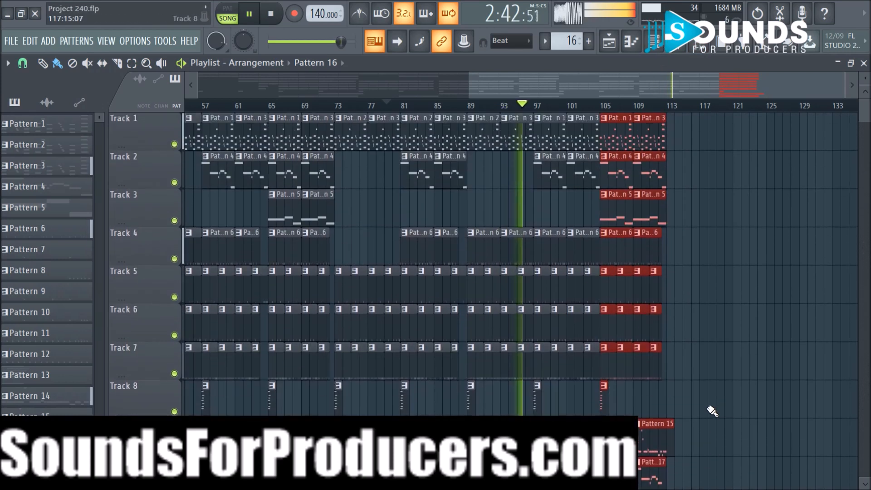
{"action": "left_click_drag", "start_coordinate": [617, 143], "coordinate": [686, 144]}
{"action": "left_click_drag", "start_coordinate": [663, 94], "coordinate": [725, 156]}
Extend the shortened clips before bar 113 on tracks 4, 5, 6 and 7 so they reach bar 113
{"action": "left_click", "coordinate": [625, 253]}
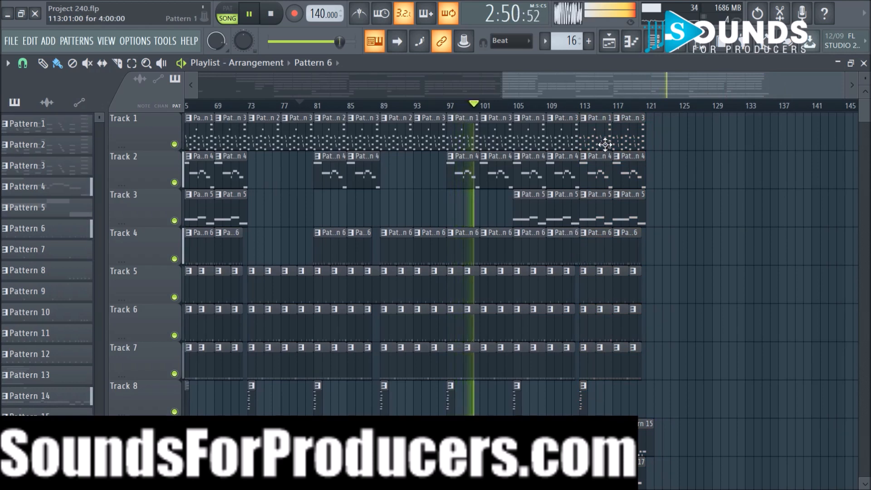
{"action": "scroll", "coordinate": [608, 114], "scroll_direction": "up", "scroll_amount": 4}
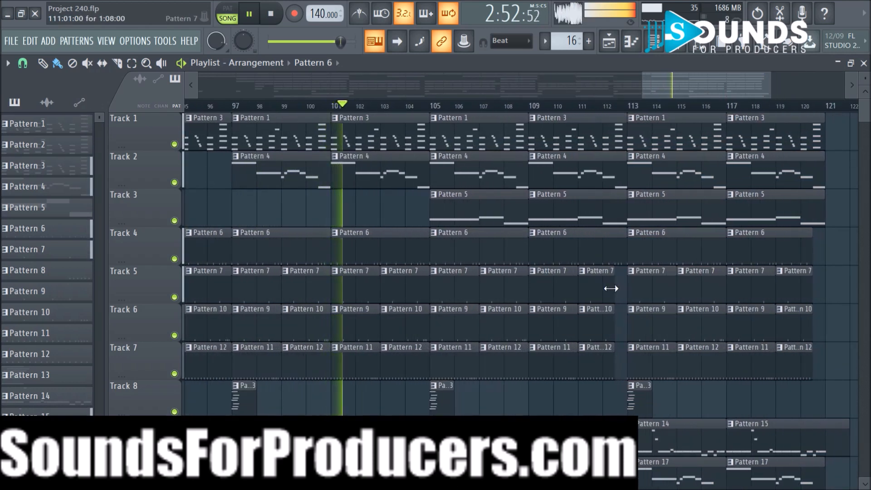
{"action": "left_click", "coordinate": [613, 318]}
{"action": "left_click_drag", "start_coordinate": [613, 318], "coordinate": [626, 319]}
{"action": "left_click_drag", "start_coordinate": [612, 363], "coordinate": [622, 366]}
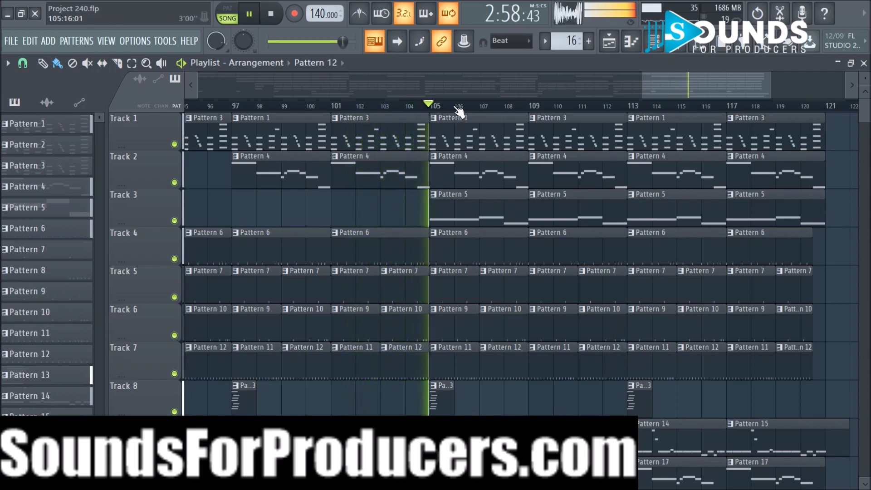
Play from bar 79, delete the track 5, 6 and 7 clips at bars 103–104, and shorten track 4's clip to end at bar 103
{"action": "scroll", "coordinate": [458, 110], "scroll_direction": "down", "scroll_amount": 2}
{"action": "scroll", "coordinate": [458, 110], "scroll_direction": "down", "scroll_amount": 2}
{"action": "left_click", "coordinate": [370, 106]}
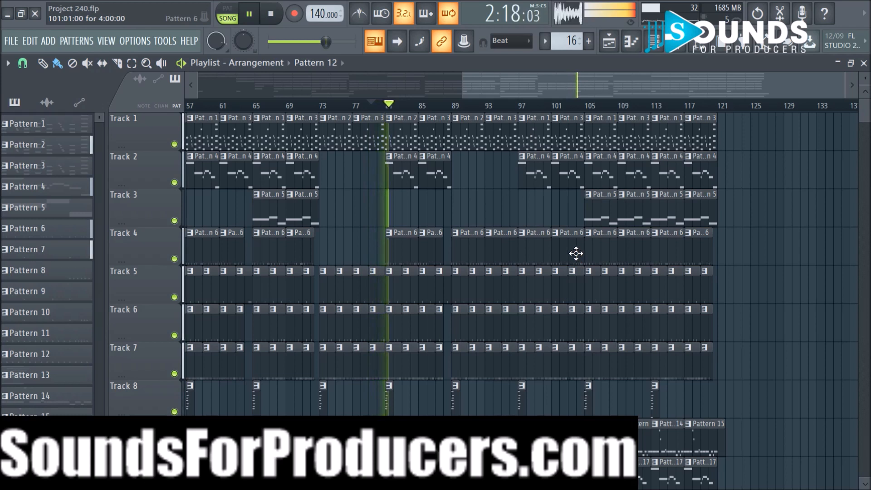
{"action": "right_click", "coordinate": [574, 277]}
{"action": "right_click", "coordinate": [577, 314]}
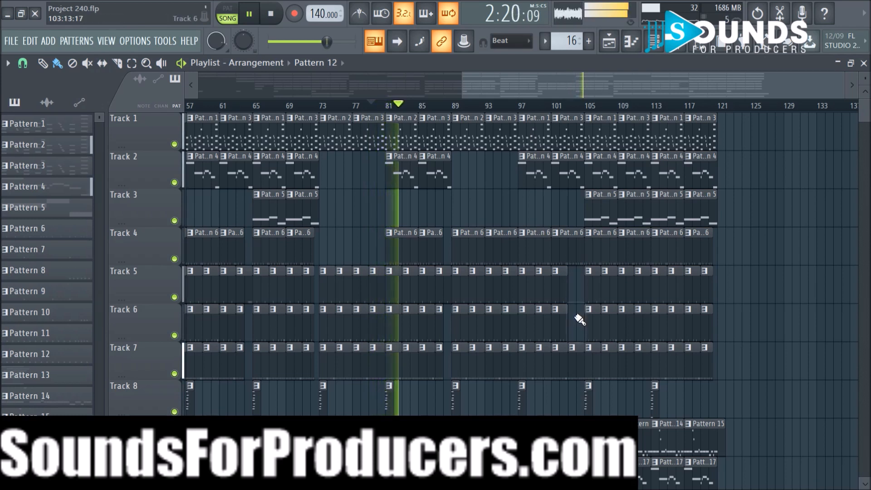
{"action": "right_click", "coordinate": [576, 371]}
{"action": "left_click_drag", "start_coordinate": [580, 251], "coordinate": [567, 255]}
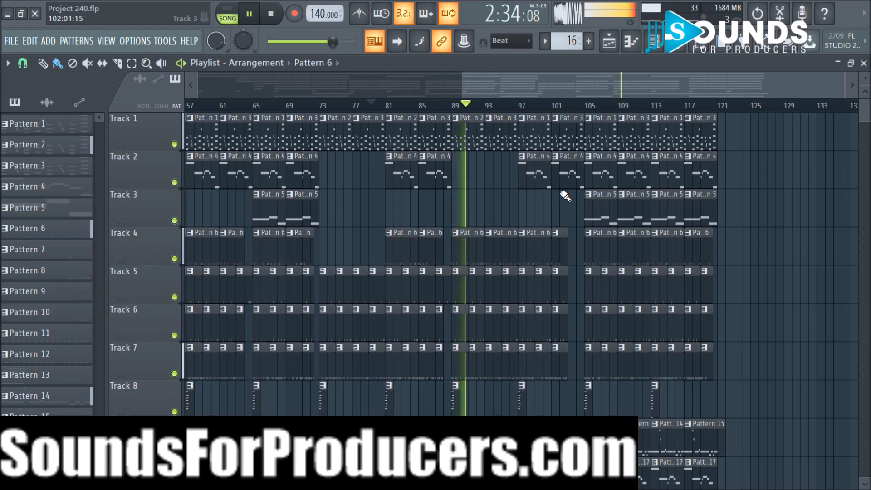
{"action": "left_click_drag", "start_coordinate": [550, 84], "coordinate": [558, 85]}
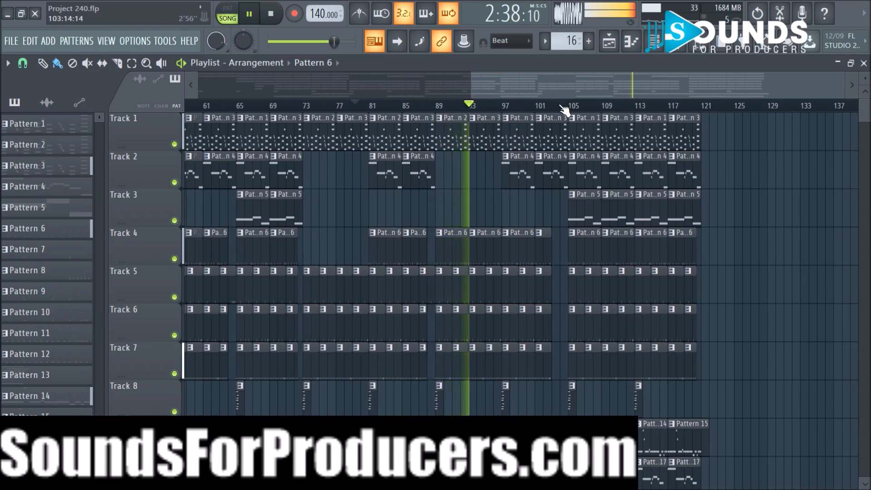
{"action": "scroll", "coordinate": [564, 109], "scroll_direction": "up", "scroll_amount": 2}
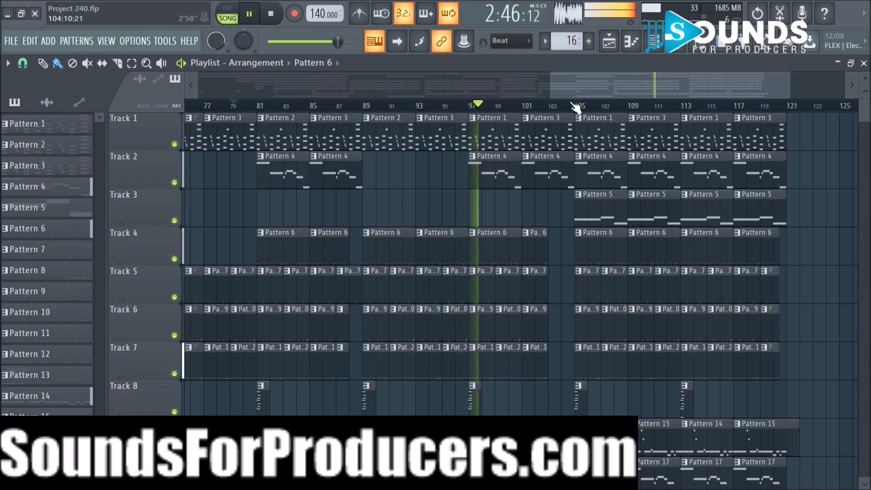
{"action": "scroll", "coordinate": [571, 104], "scroll_direction": "up", "scroll_amount": 2}
{"action": "left_click_drag", "start_coordinate": [623, 81], "coordinate": [647, 81]}
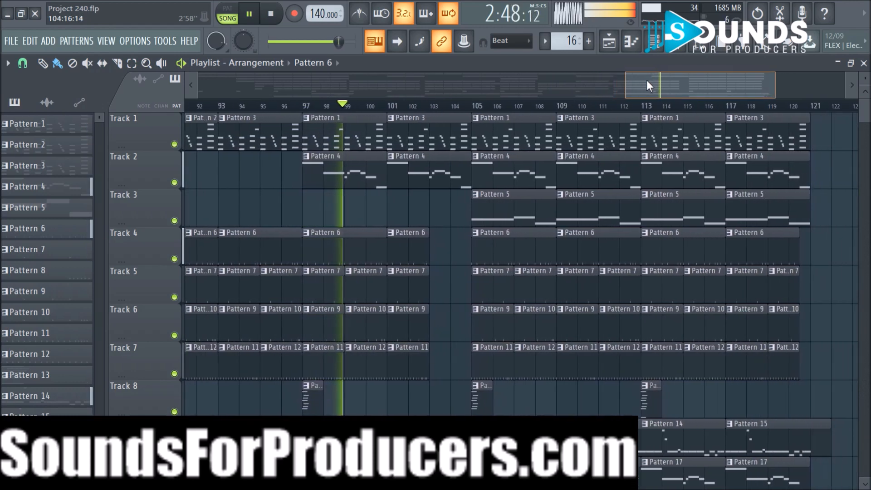
Stop playback and switch the track 9 clip at bar 101 to Pattern 16 as its source
{"action": "scroll", "coordinate": [608, 109], "scroll_direction": "down", "scroll_amount": 1}
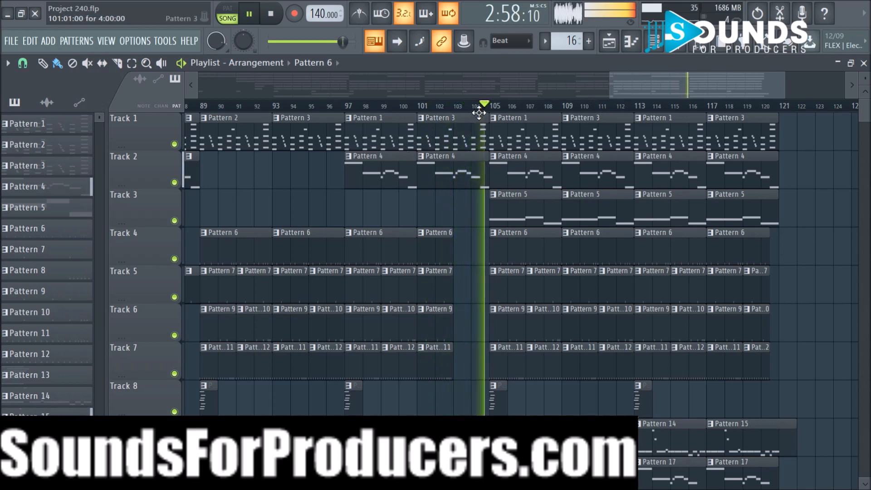
{"action": "key", "text": "space"}
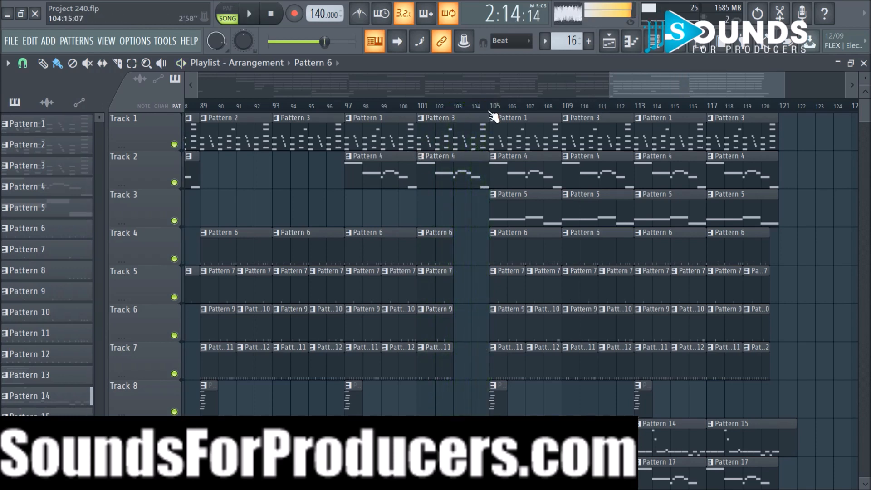
{"action": "scroll", "coordinate": [492, 117], "scroll_direction": "down", "scroll_amount": 5}
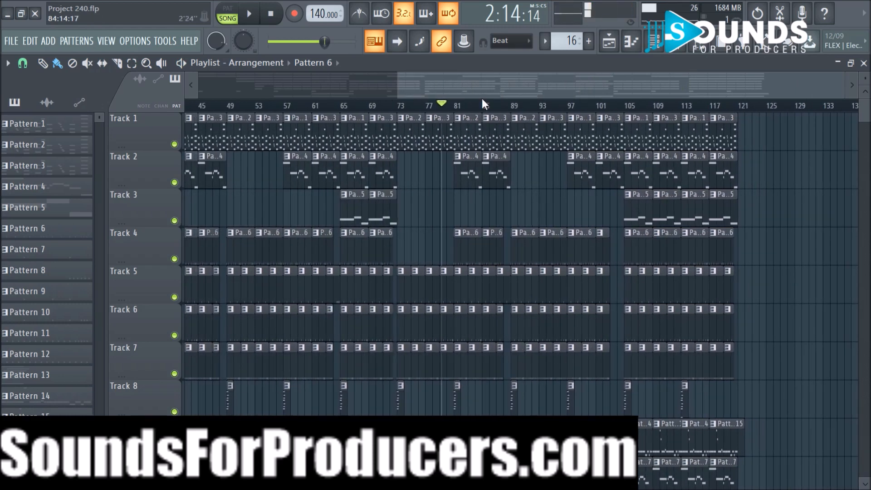
{"action": "scroll", "coordinate": [475, 88], "scroll_direction": "up", "scroll_amount": 2}
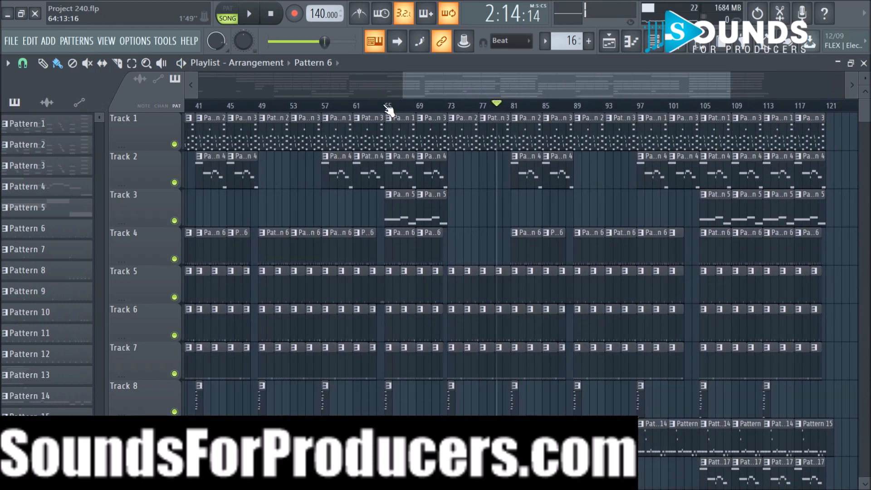
{"action": "scroll", "coordinate": [388, 109], "scroll_direction": "up", "scroll_amount": 4}
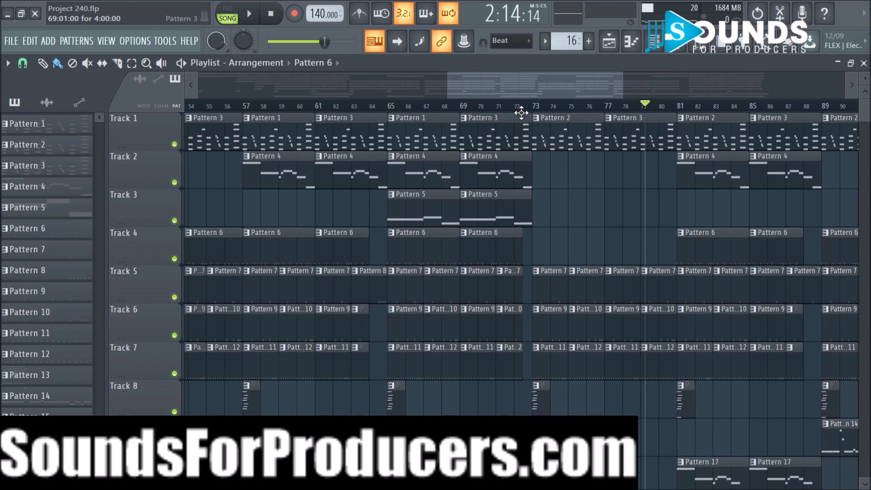
{"action": "left_click_drag", "start_coordinate": [521, 91], "coordinate": [658, 95]}
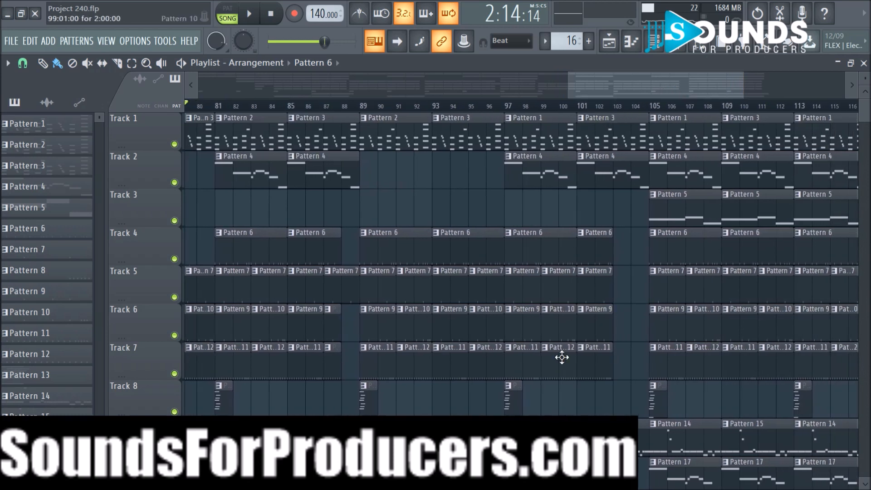
{"action": "left_click", "coordinate": [580, 347]}
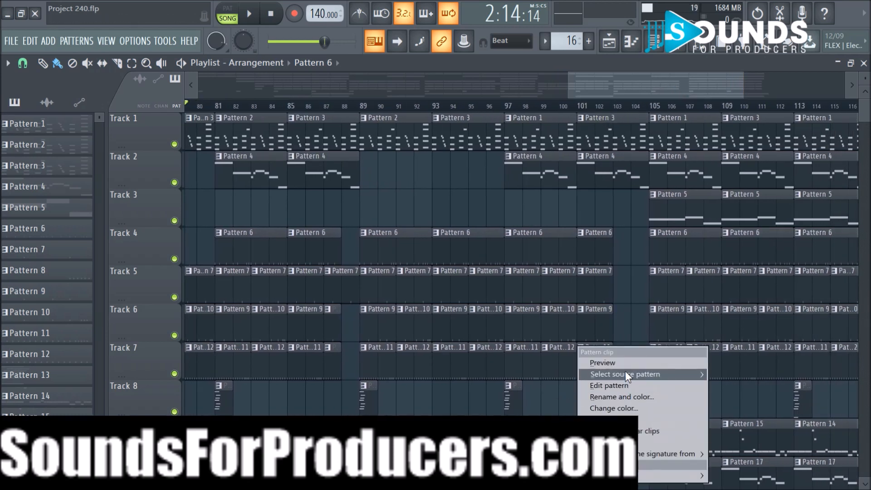
{"action": "mouse_move", "coordinate": [625, 371]}
{"action": "left_click", "coordinate": [721, 462]}
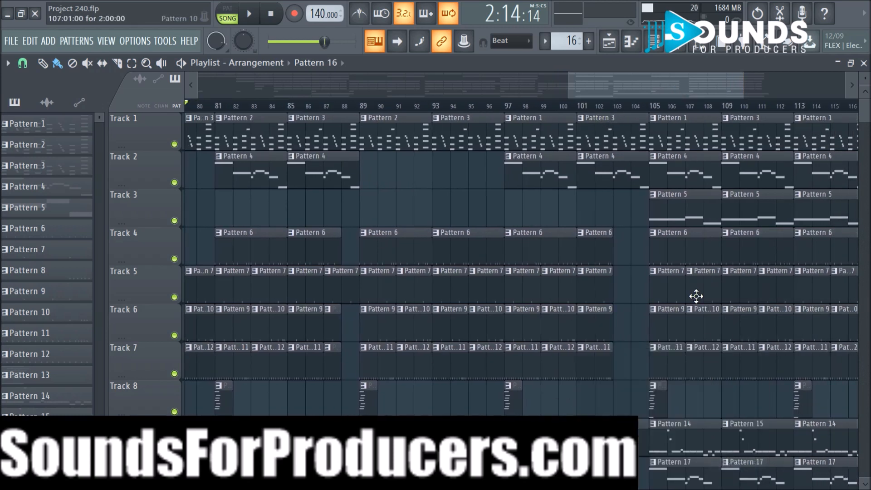
Play the section around bar 101 and duplicate the clips on tracks 1–3 at bars 113–120 to bar 121
{"action": "key", "text": "space"}
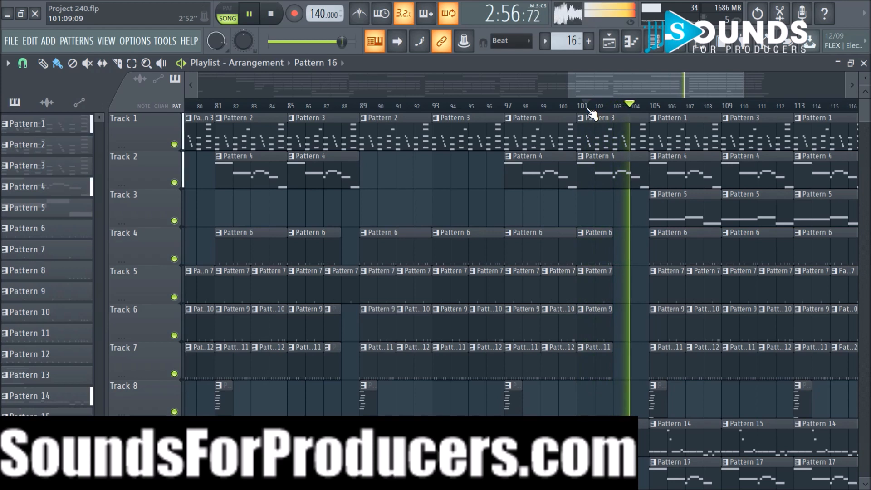
{"action": "left_click_drag", "start_coordinate": [630, 83], "coordinate": [668, 86]}
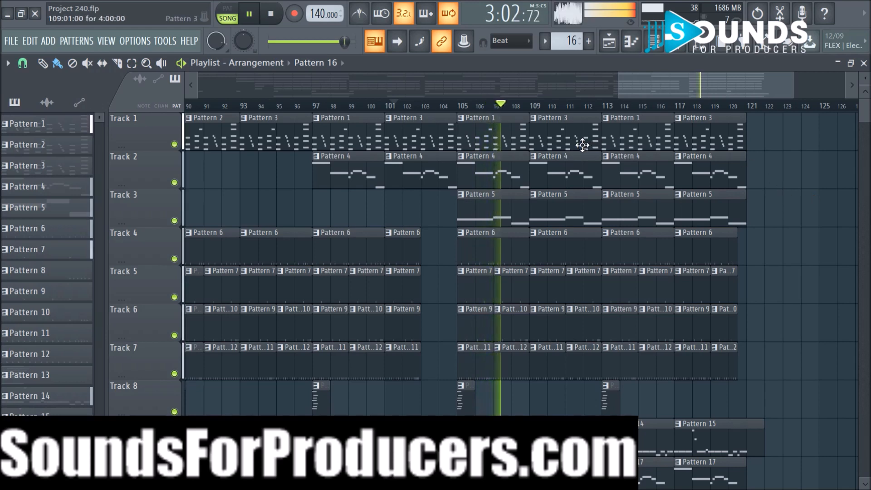
{"action": "scroll", "coordinate": [748, 188], "scroll_direction": "down", "scroll_amount": 3}
{"action": "scroll", "coordinate": [771, 236], "scroll_direction": "up", "scroll_amount": 3}
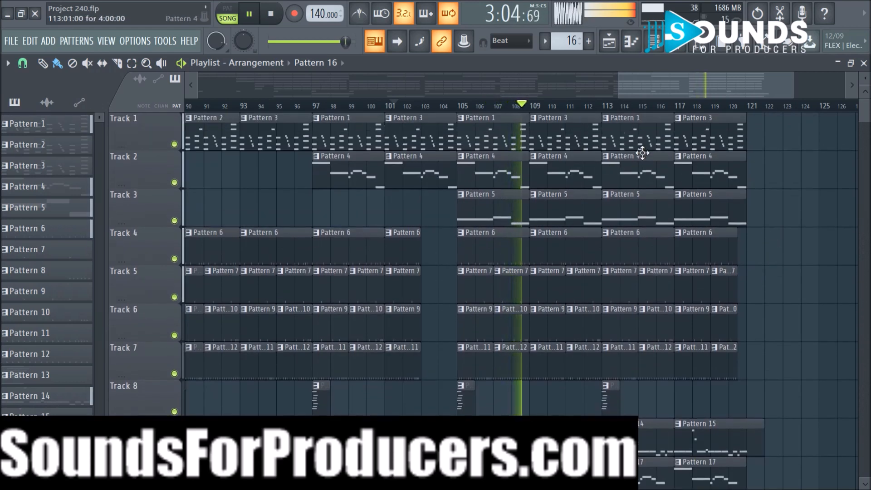
{"action": "left_click_drag", "start_coordinate": [622, 136], "coordinate": [760, 224]}
{"action": "key", "text": "ctrl+b"}
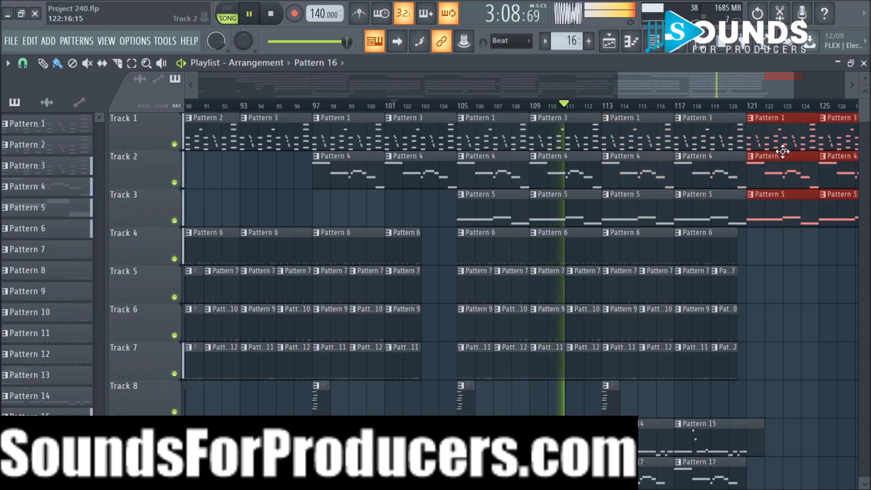
Duplicate track 10's Pattern 17 clips at bars 113–120 to bar 121, and stop playback
{"action": "scroll", "coordinate": [731, 272], "scroll_direction": "down", "scroll_amount": 3}
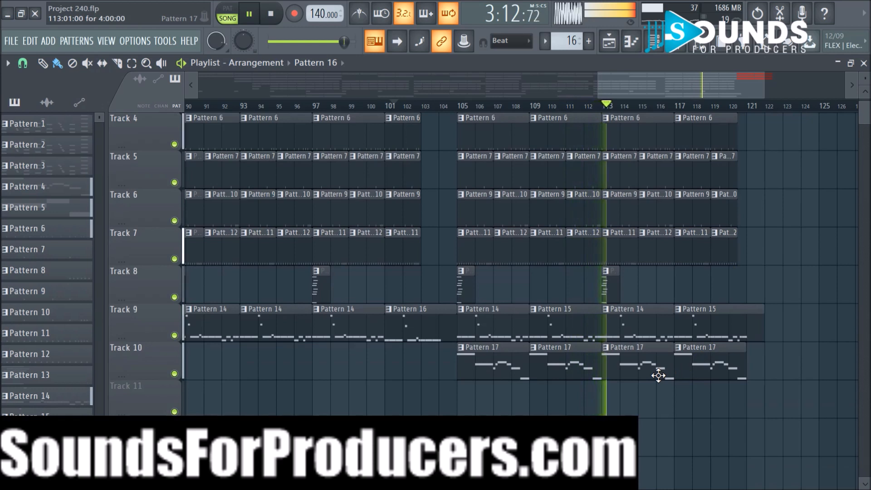
{"action": "left_click_drag", "start_coordinate": [645, 343], "coordinate": [776, 381]}
{"action": "mouse_move", "coordinate": [636, 371]}
{"action": "left_mouse_down"}
{"action": "mouse_move", "coordinate": [813, 369]}
{"action": "mouse_move", "coordinate": [782, 368]}
{"action": "left_mouse_up"}
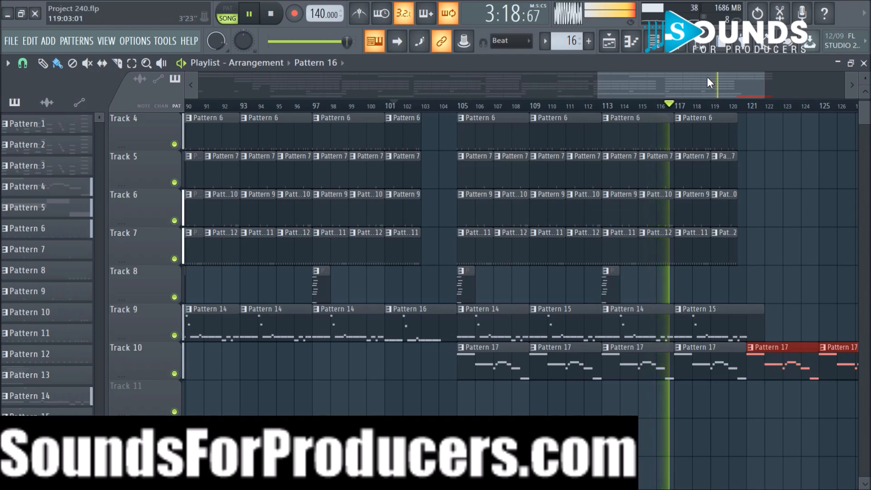
{"action": "left_click_drag", "start_coordinate": [706, 77], "coordinate": [790, 85]}
{"action": "scroll", "coordinate": [670, 171], "scroll_direction": "up", "scroll_amount": 5}
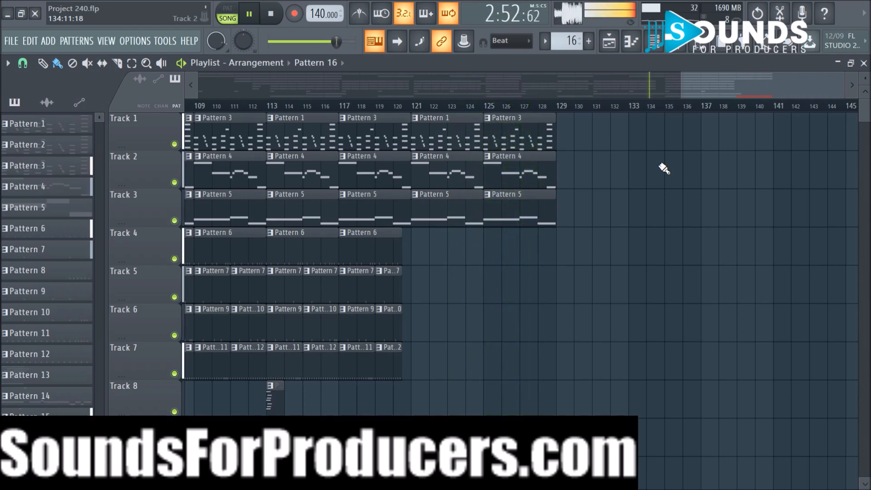
{"action": "key", "text": "space"}
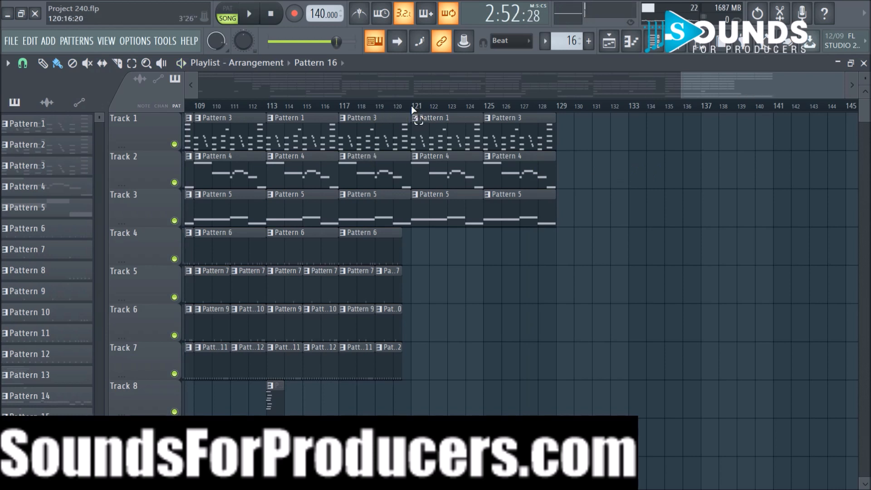
Select bars 121–128 and create an automation clip for the master volume over that range
{"action": "left_click_drag", "start_coordinate": [416, 110], "coordinate": [559, 114]}
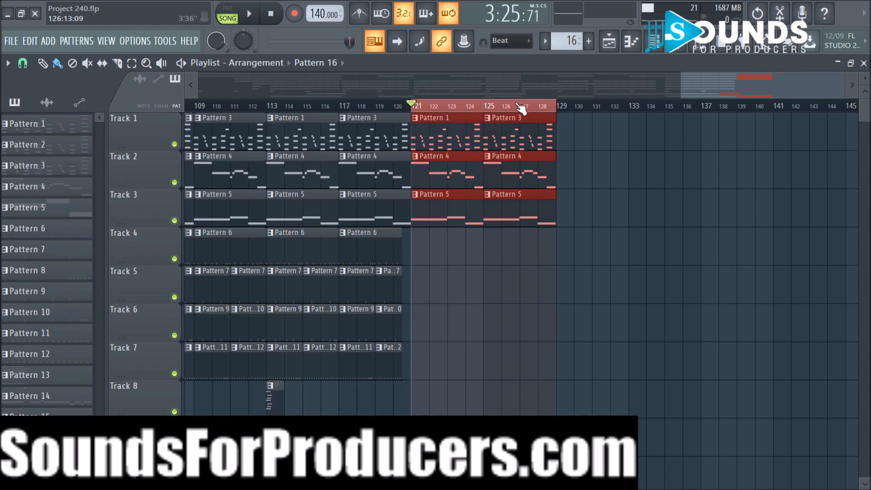
{"action": "scroll", "coordinate": [520, 110], "scroll_direction": "up", "scroll_amount": 2}
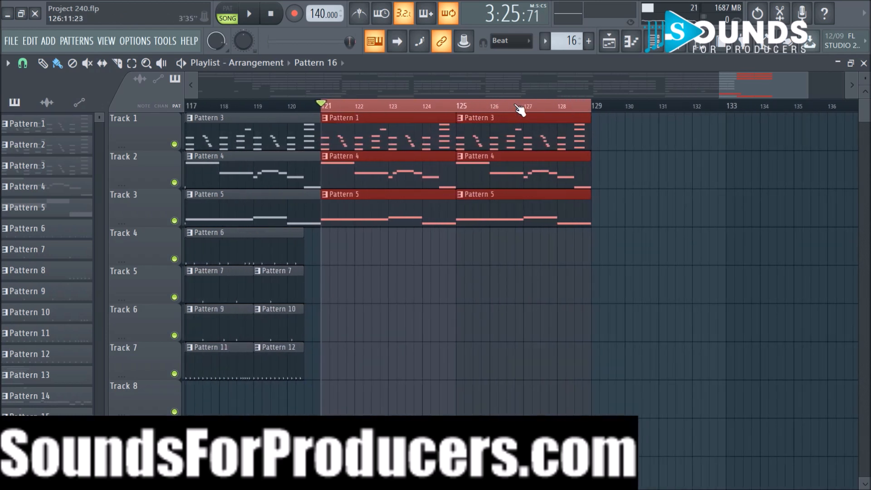
{"action": "scroll", "coordinate": [521, 110], "scroll_direction": "down", "scroll_amount": 1}
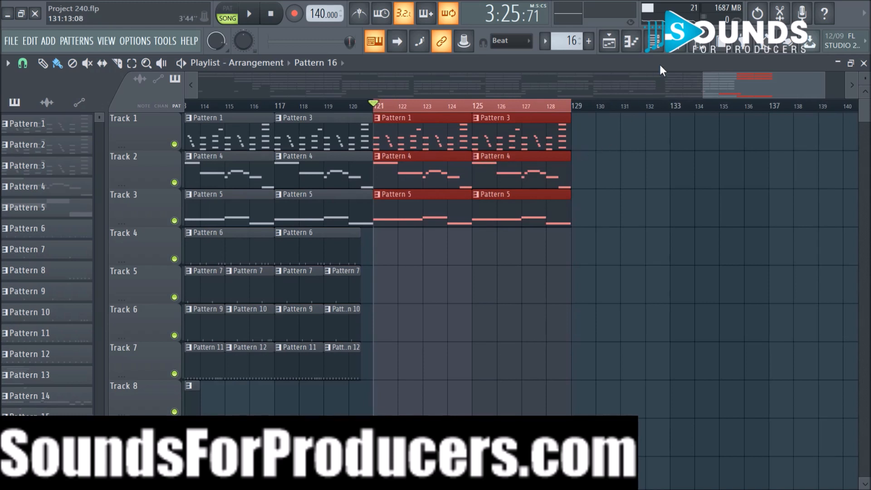
{"action": "left_click", "coordinate": [682, 50]}
{"action": "left_click", "coordinate": [45, 166]}
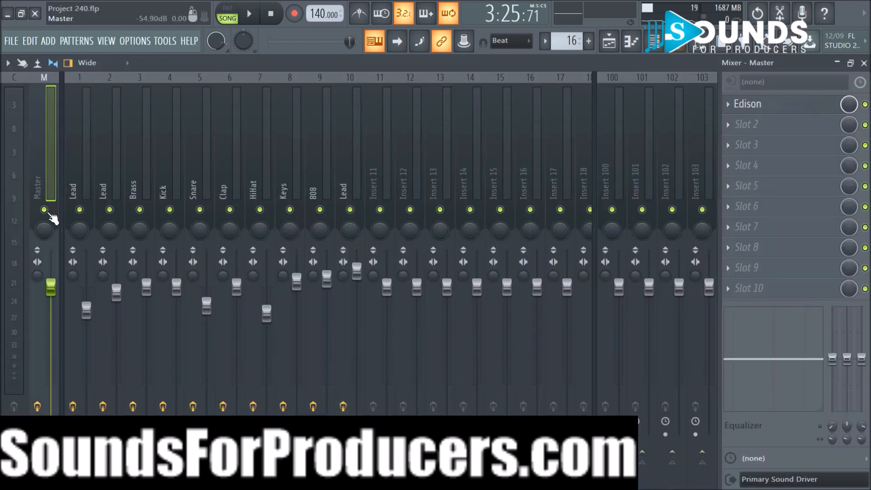
{"action": "right_click", "coordinate": [51, 287]}
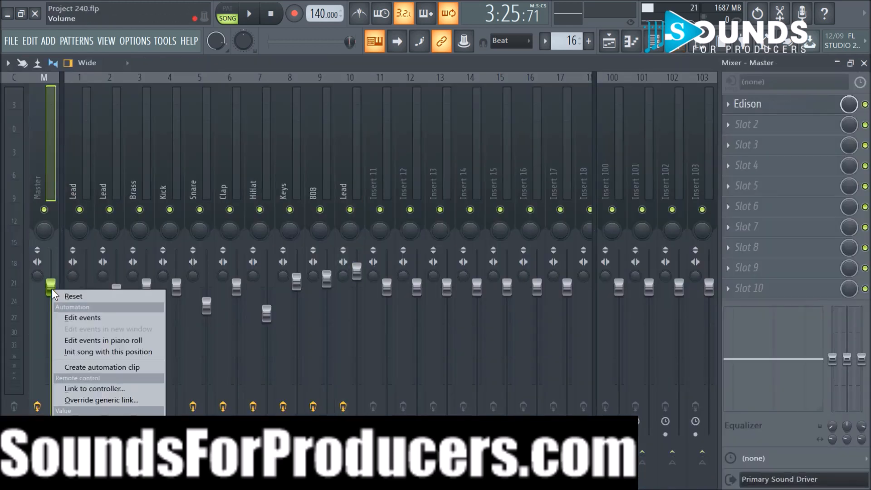
{"action": "left_click", "coordinate": [86, 365]}
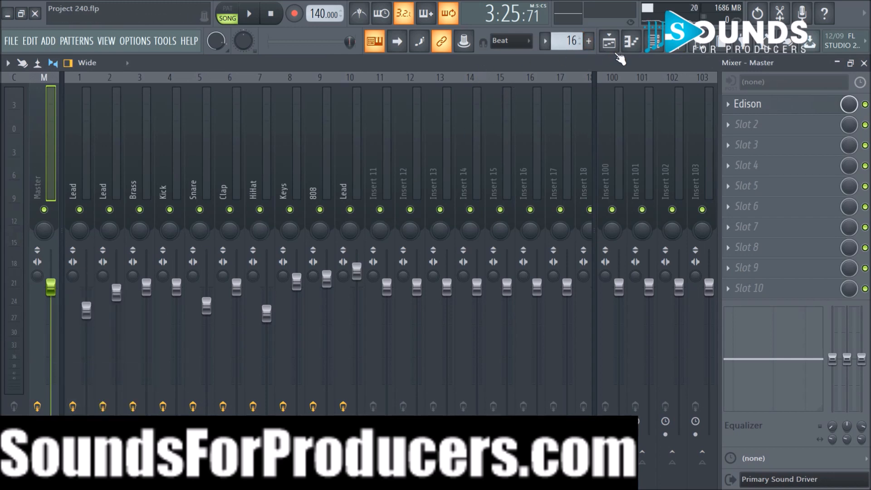
Lower the end point of the Master - Volume clip to the minimum for a fade-out, and play it from bar 119
{"action": "left_click", "coordinate": [609, 41]}
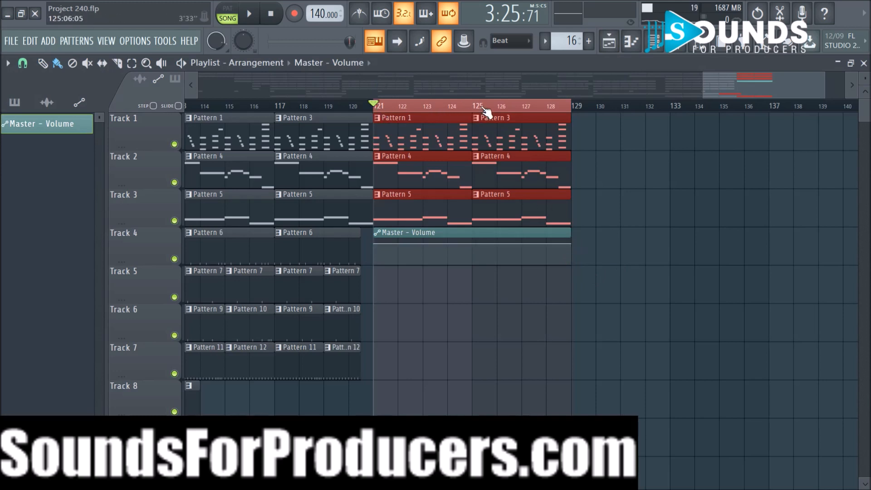
{"action": "left_click_drag", "start_coordinate": [569, 245], "coordinate": [576, 287]}
{"action": "left_click", "coordinate": [331, 106]}
{"action": "double_click", "coordinate": [401, 107]}
{"action": "key", "text": "space"}
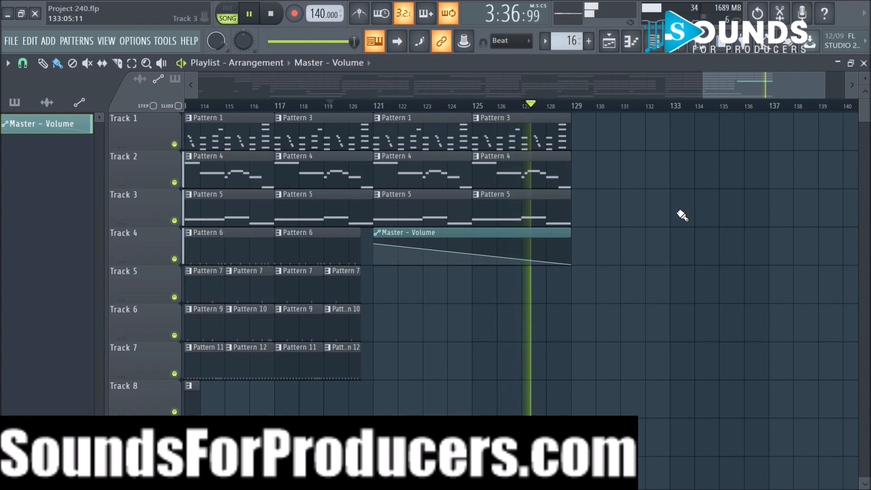
{"action": "key", "text": "space"}
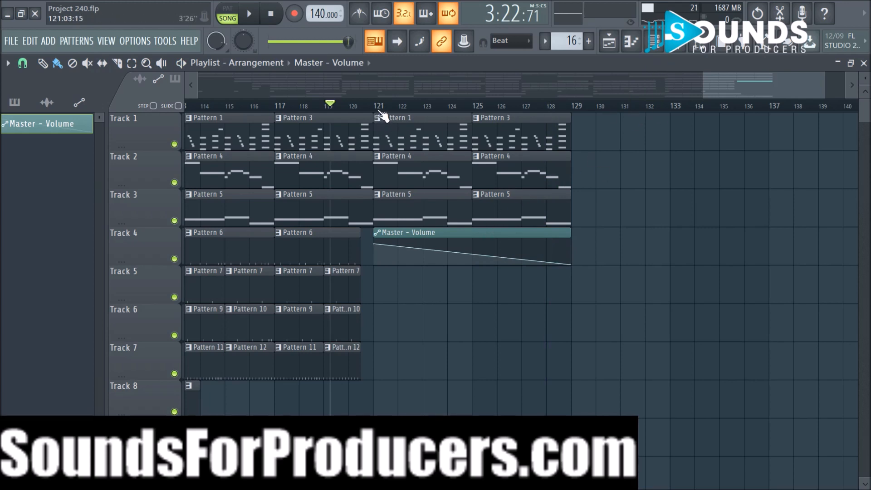
Set the playback loop to bars 105–112 and deselect the clips
{"action": "scroll", "coordinate": [383, 112], "scroll_direction": "down", "scroll_amount": 2}
{"action": "scroll", "coordinate": [300, 111], "scroll_direction": "down", "scroll_amount": 2}
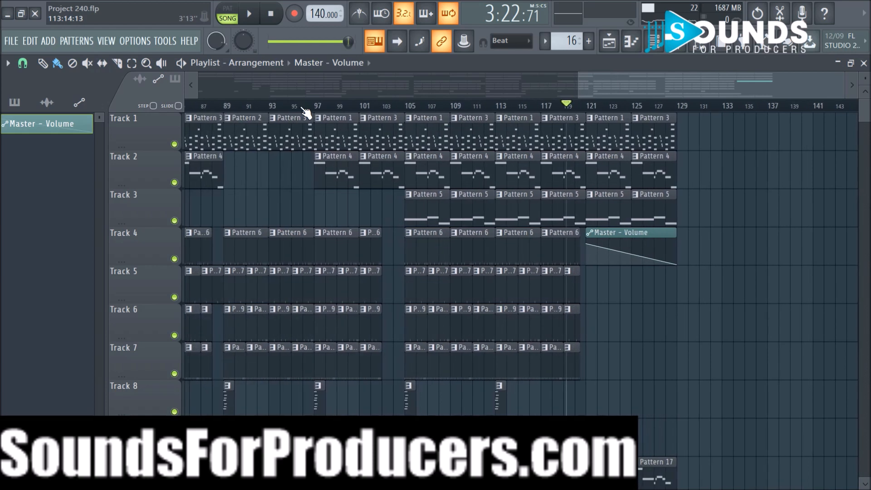
{"action": "left_click_drag", "start_coordinate": [411, 110], "coordinate": [492, 112]}
{"action": "left_click", "coordinate": [727, 140]}
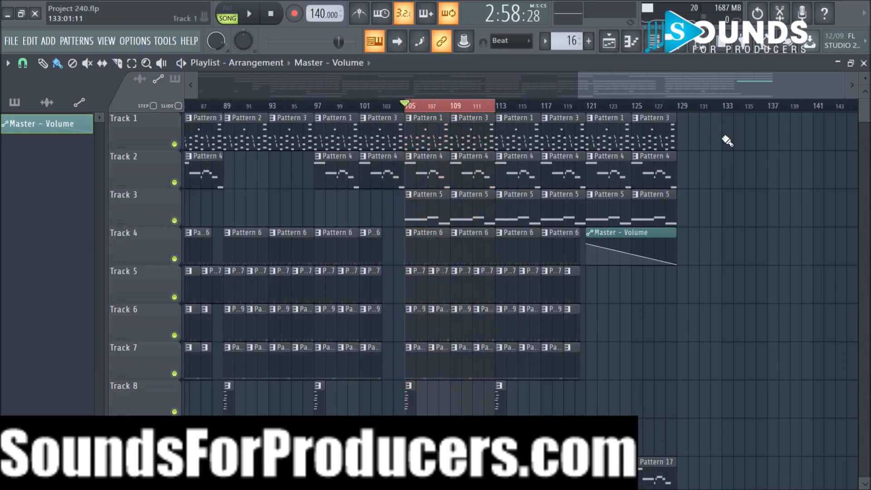
{"action": "scroll", "coordinate": [471, 113], "scroll_direction": "up", "scroll_amount": 2}
{"action": "scroll", "coordinate": [472, 113], "scroll_direction": "up", "scroll_amount": 2}
Select the Lead channel on mixer insert 1 and play the loop briefly to check the levels
{"action": "left_click", "coordinate": [653, 41]}
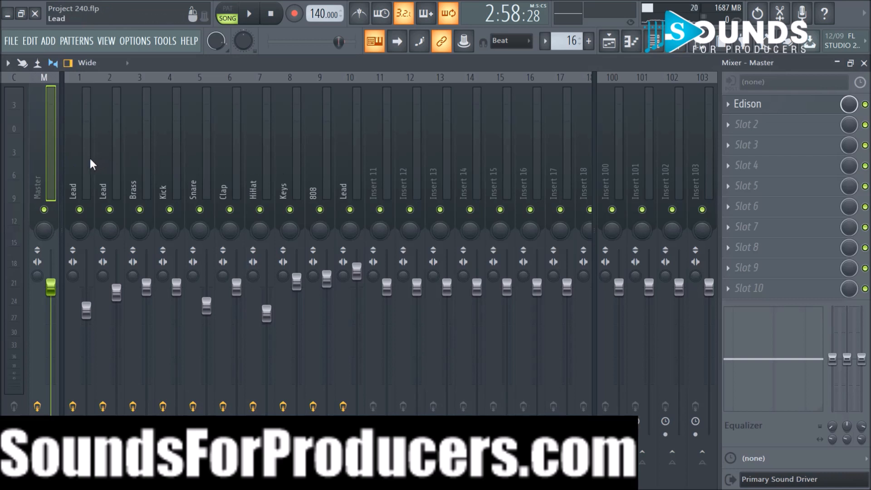
{"action": "left_click", "coordinate": [77, 165]}
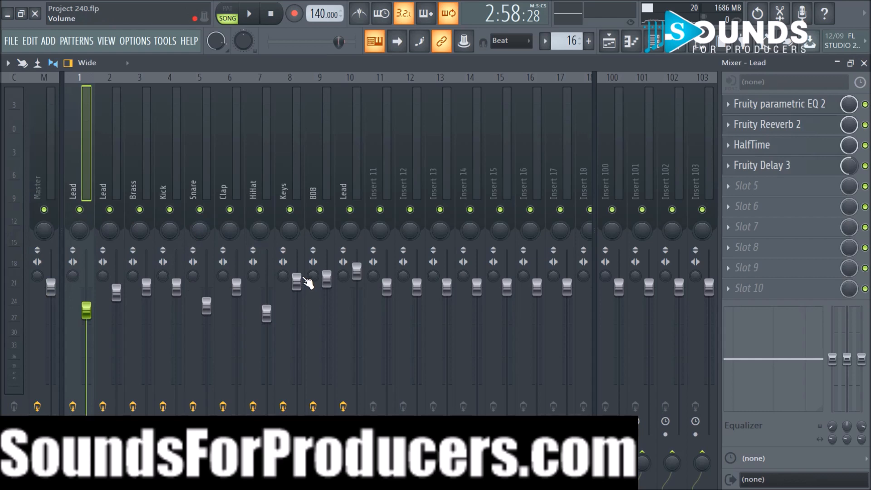
{"action": "key", "text": "space"}
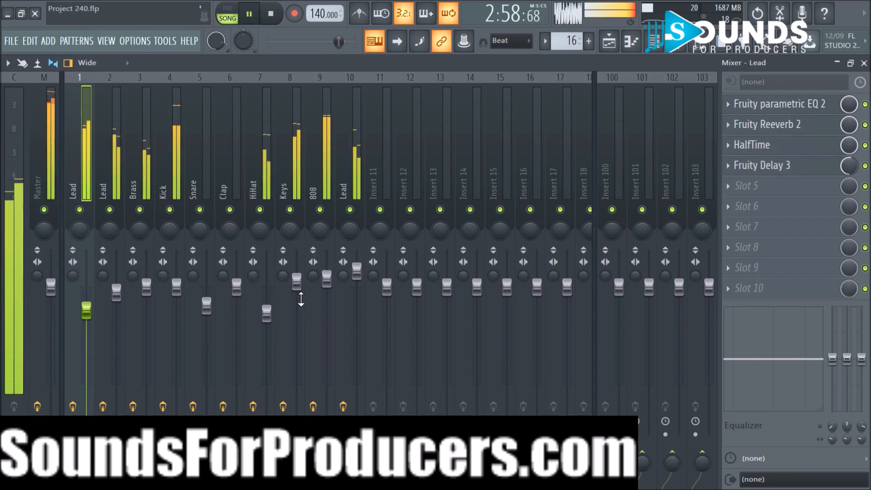
{"action": "key", "text": "space"}
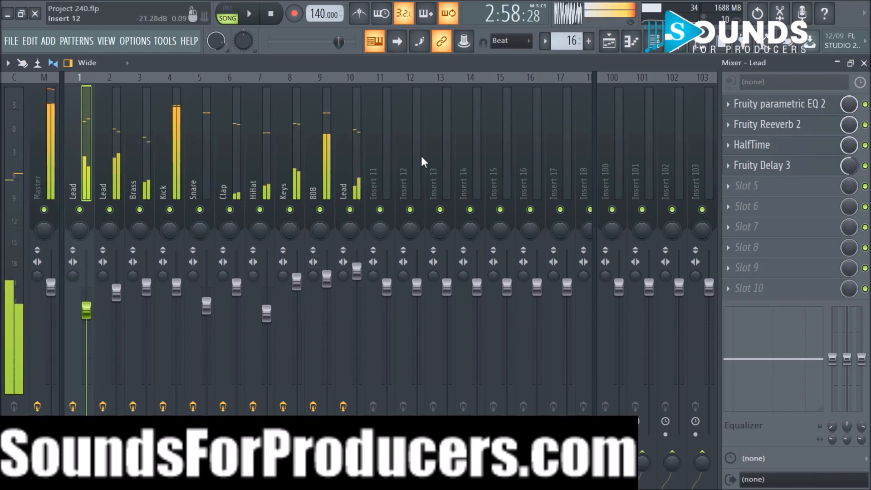
Review the clips on all tracks in the looped section, and play the loop with the mixer shown
{"action": "left_click", "coordinate": [609, 41]}
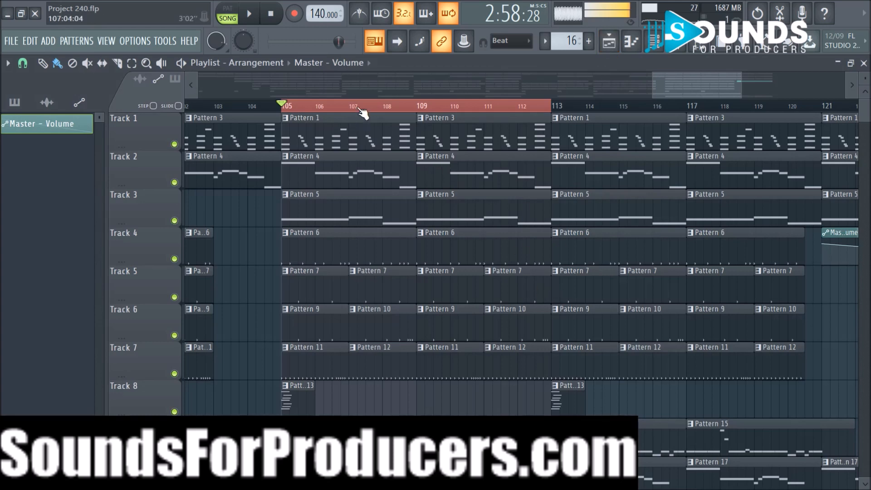
{"action": "scroll", "coordinate": [413, 284], "scroll_direction": "down", "scroll_amount": 5}
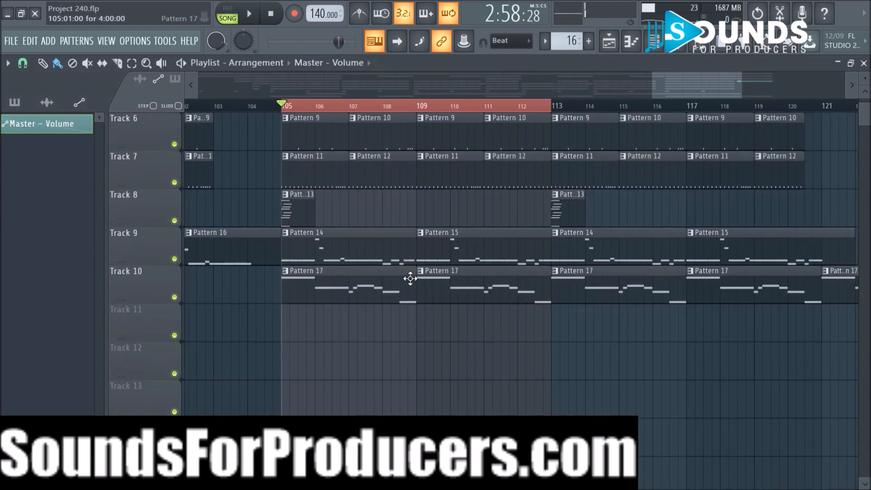
{"action": "scroll", "coordinate": [422, 318], "scroll_direction": "up", "scroll_amount": 4}
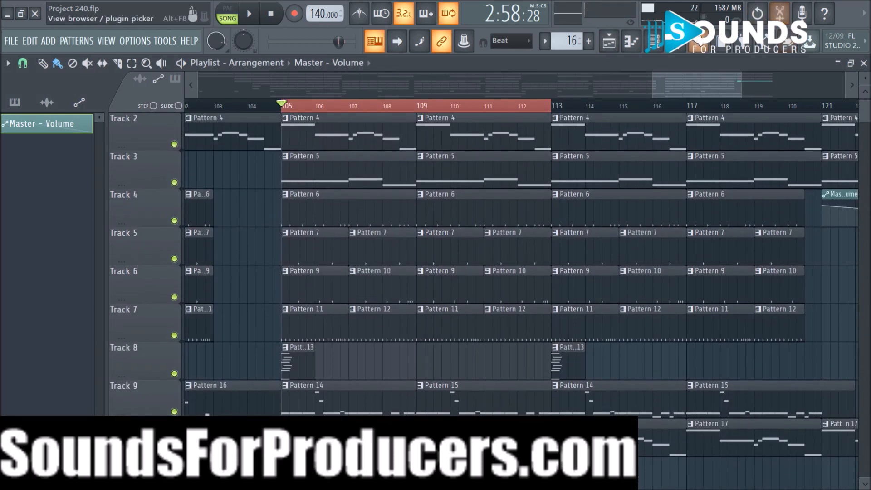
{"action": "left_click", "coordinate": [687, 43]}
{"action": "key", "text": "space"}
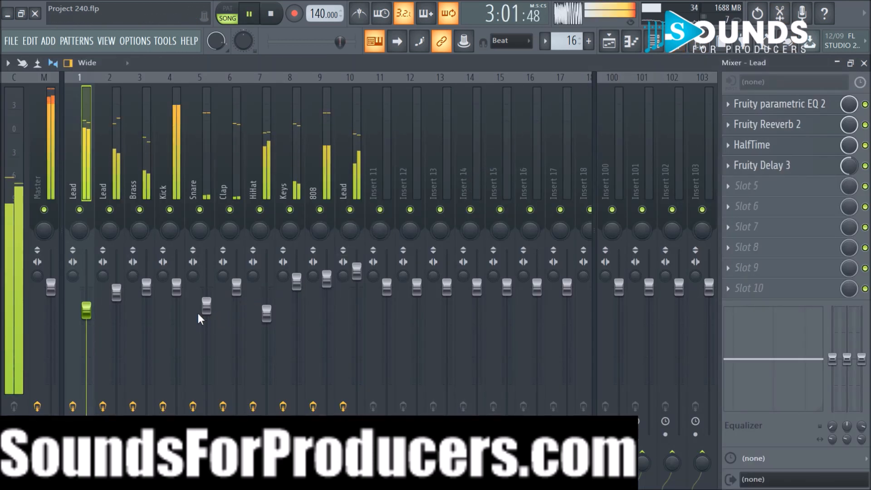
Raise the Snare channel's volume to 95% (-1.3 dB), and lower the 808 channel's volume while the loop plays
{"action": "scroll", "coordinate": [209, 311], "scroll_direction": "up", "scroll_amount": 2}
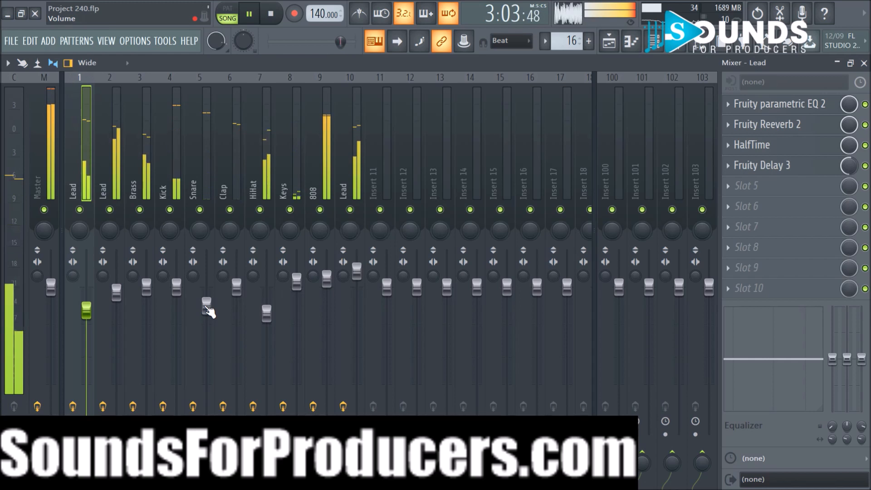
{"action": "scroll", "coordinate": [209, 311], "scroll_direction": "up", "scroll_amount": 1}
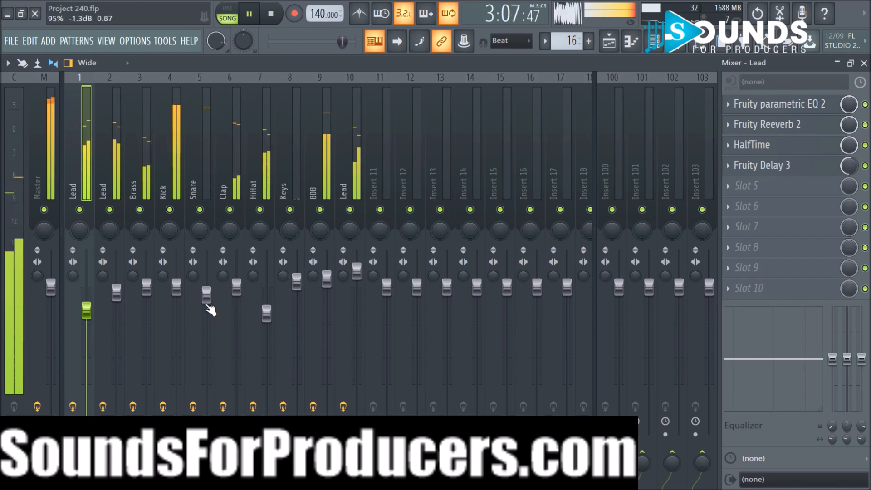
{"action": "scroll", "coordinate": [330, 289], "scroll_direction": "down", "scroll_amount": 3}
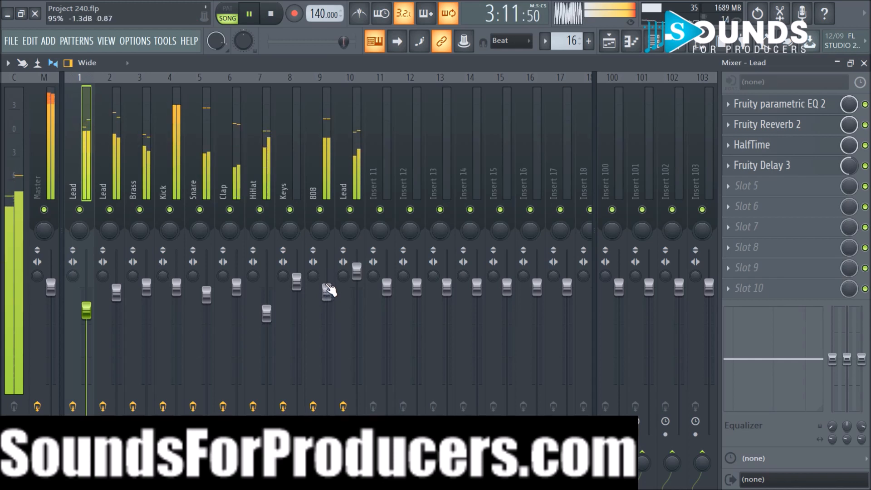
{"action": "scroll", "coordinate": [330, 289], "scroll_direction": "down", "scroll_amount": 1}
{"action": "key", "text": "space"}
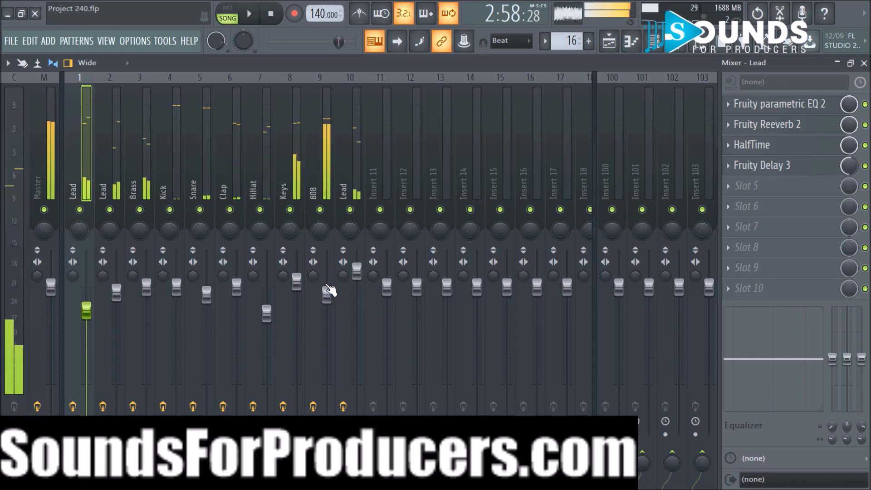
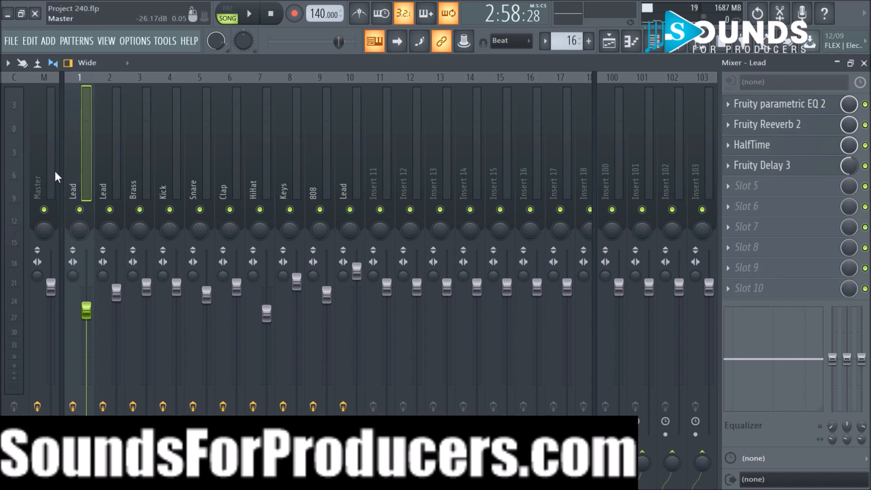
Play the loop and briefly solo the Lead channel on insert 1 to compare it with the full mix
{"action": "left_click", "coordinate": [249, 14]}
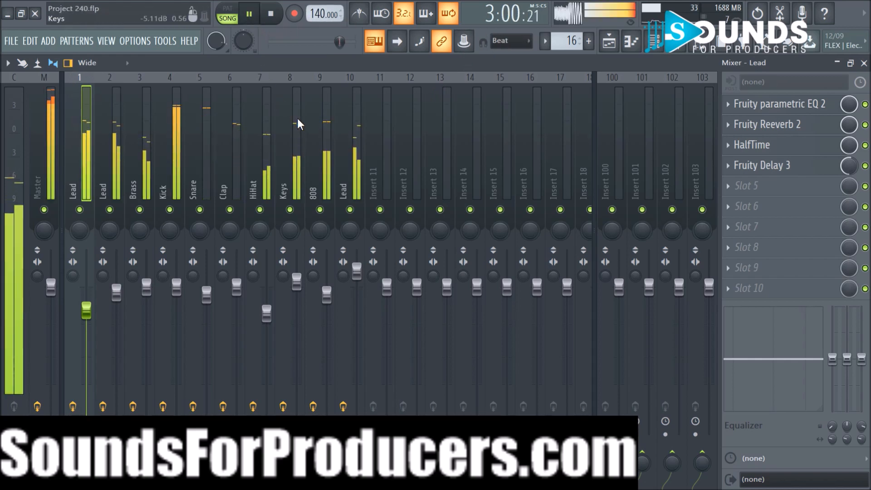
{"action": "left_click", "coordinate": [271, 14]}
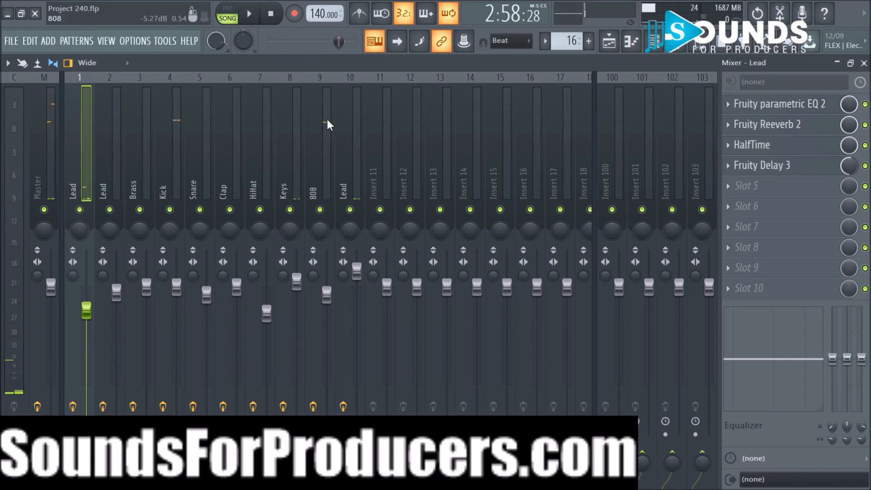
{"action": "left_click", "coordinate": [256, 16]}
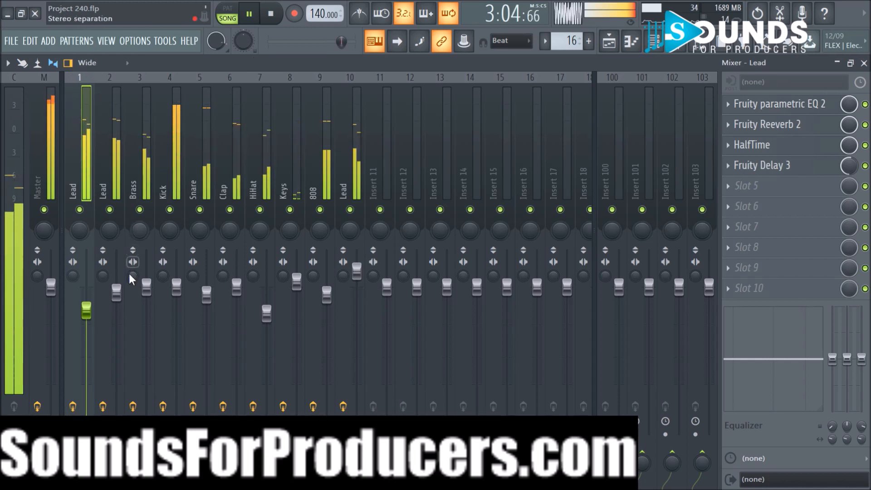
{"action": "right_click", "coordinate": [80, 210]}
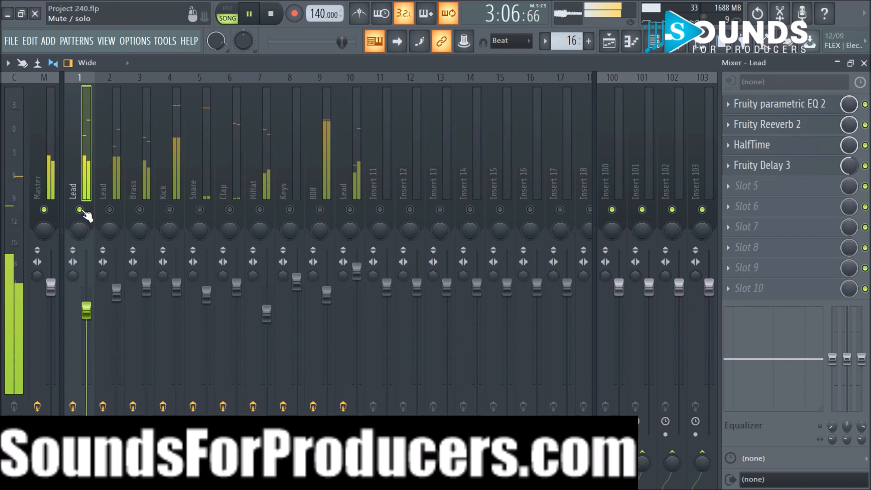
{"action": "right_click", "coordinate": [80, 209]}
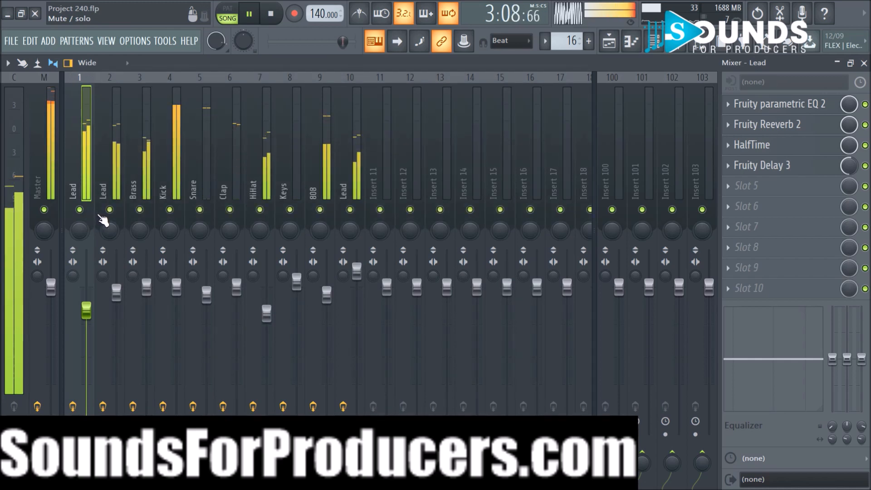
Try a stereo separation change on the insert 1 Lead and reset it, and raise the channel's volume slightly
{"action": "left_click_drag", "start_coordinate": [73, 275], "coordinate": [75, 281]}
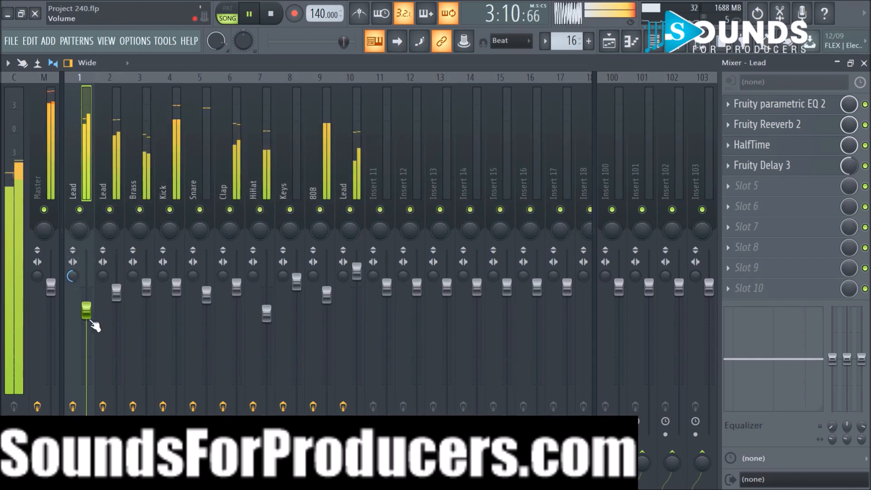
{"action": "left_click_drag", "start_coordinate": [86, 311], "coordinate": [89, 327]}
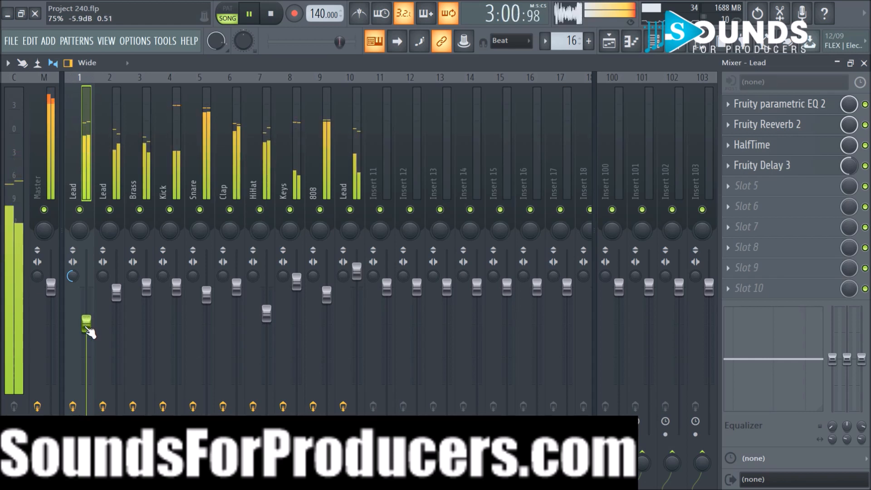
{"action": "right_click", "coordinate": [74, 277]}
{"action": "left_click", "coordinate": [84, 283]}
{"action": "scroll", "coordinate": [89, 323], "scroll_direction": "up", "scroll_amount": 5}
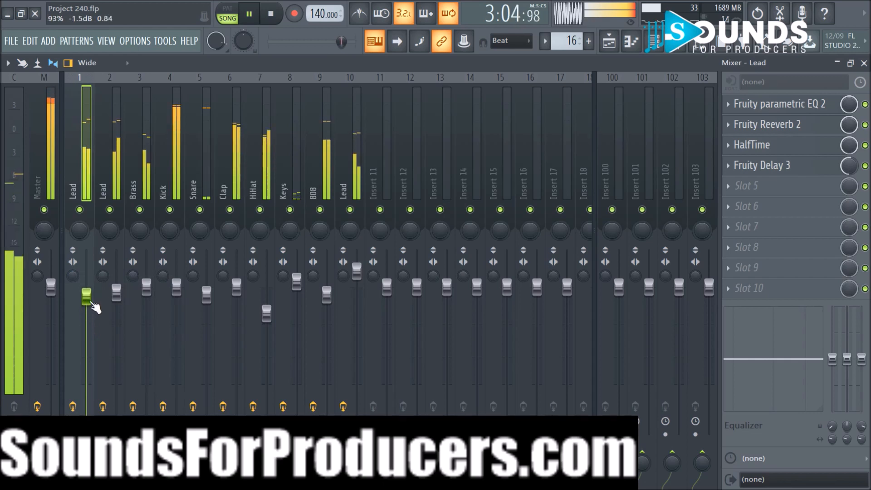
{"action": "scroll", "coordinate": [95, 302], "scroll_direction": "down", "scroll_amount": 3}
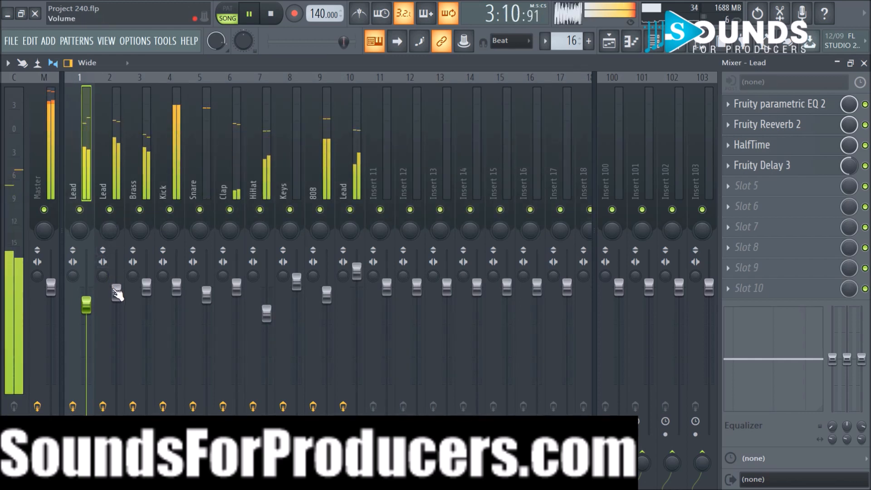
Raise the volumes of the Lead channel on insert 2 and the Brass channel on insert 3 slightly
{"action": "left_click", "coordinate": [117, 294]}
{"action": "scroll", "coordinate": [118, 291], "scroll_direction": "up", "scroll_amount": 2}
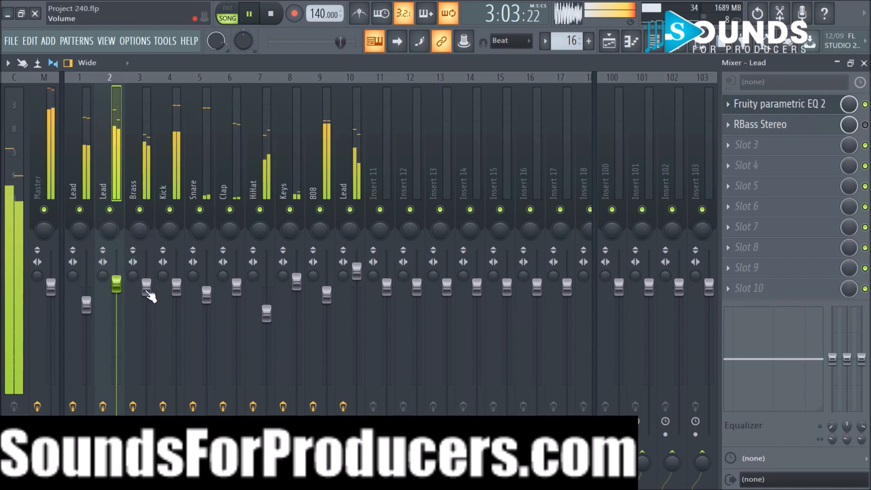
{"action": "scroll", "coordinate": [149, 296], "scroll_direction": "up", "scroll_amount": 3}
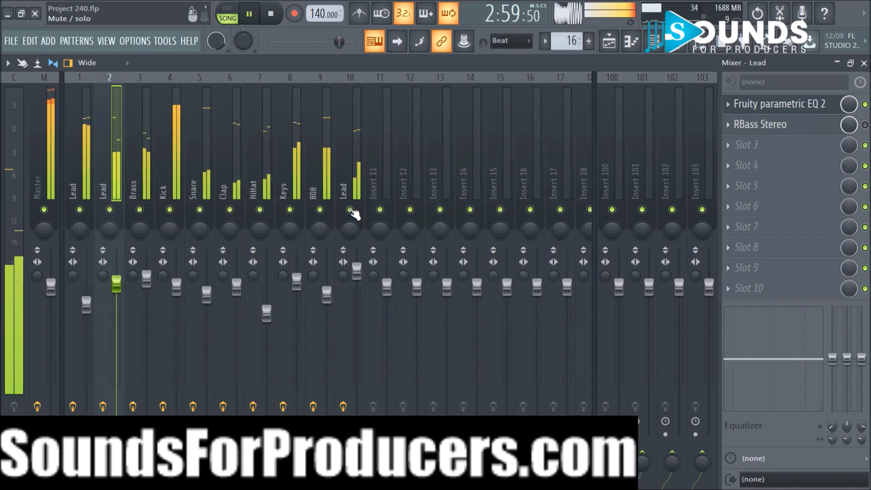
Select the Lead channel on insert 10, restart the loop, and listen to the Brass channel in solo
{"action": "left_click", "coordinate": [342, 116]}
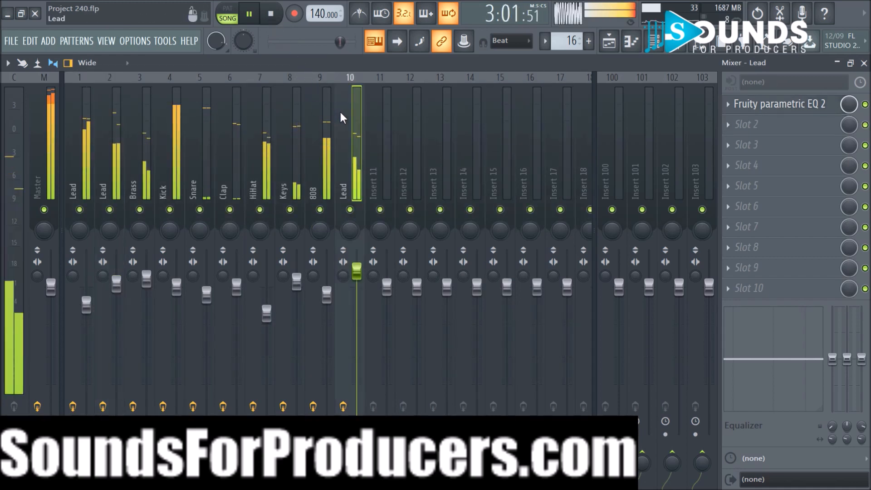
{"action": "left_click", "coordinate": [272, 17]}
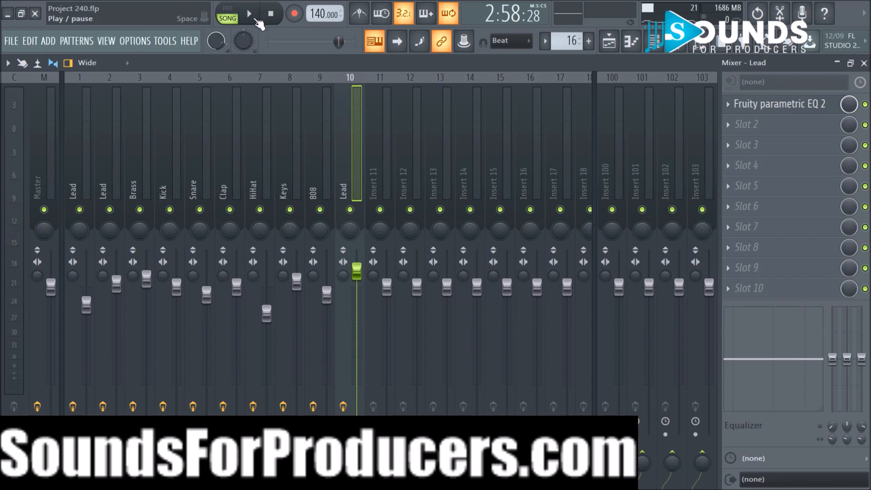
{"action": "left_click", "coordinate": [256, 20]}
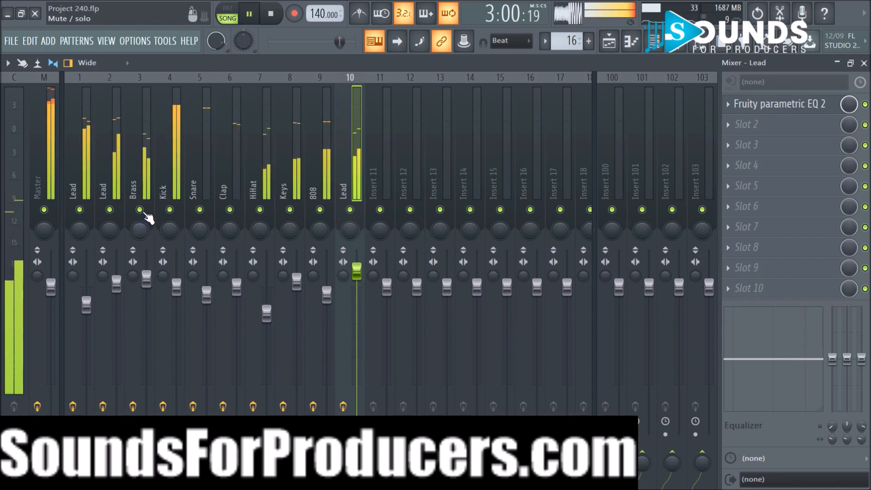
{"action": "right_click", "coordinate": [140, 210]}
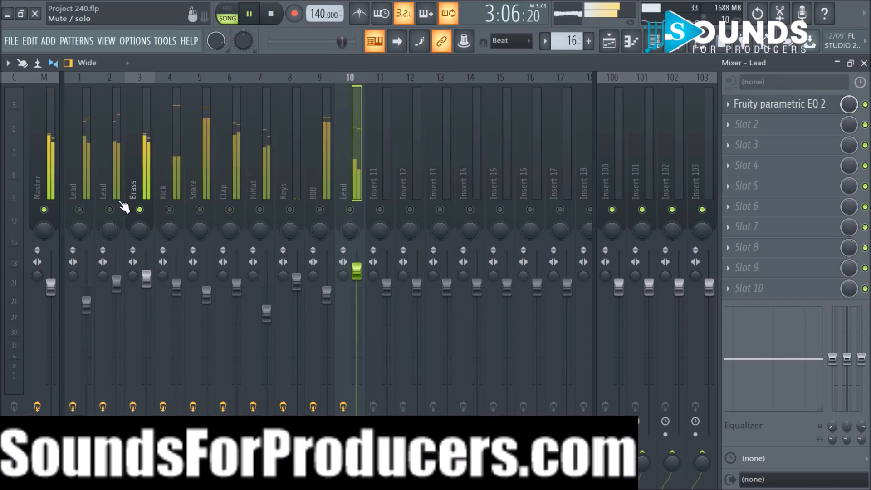
Solo the Lead channel on insert 2, pan it 43% left, and return to the full mix
{"action": "right_click", "coordinate": [110, 209]}
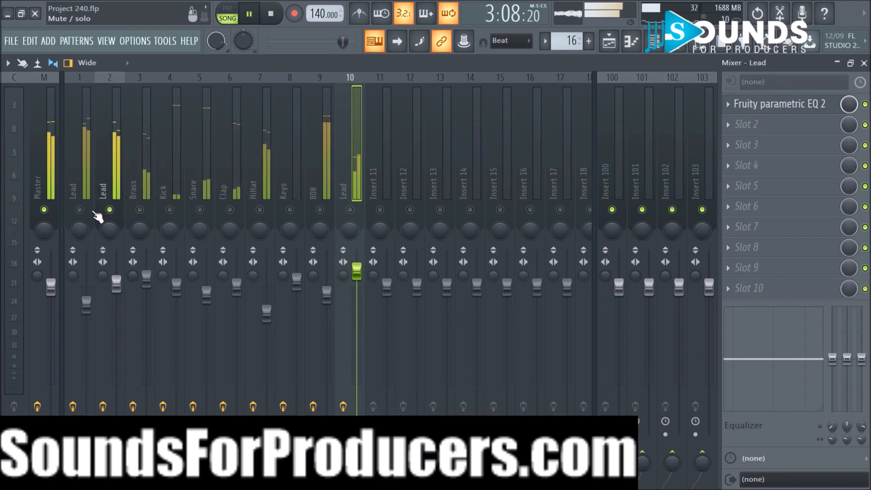
{"action": "left_click_drag", "start_coordinate": [107, 230], "coordinate": [107, 239]}
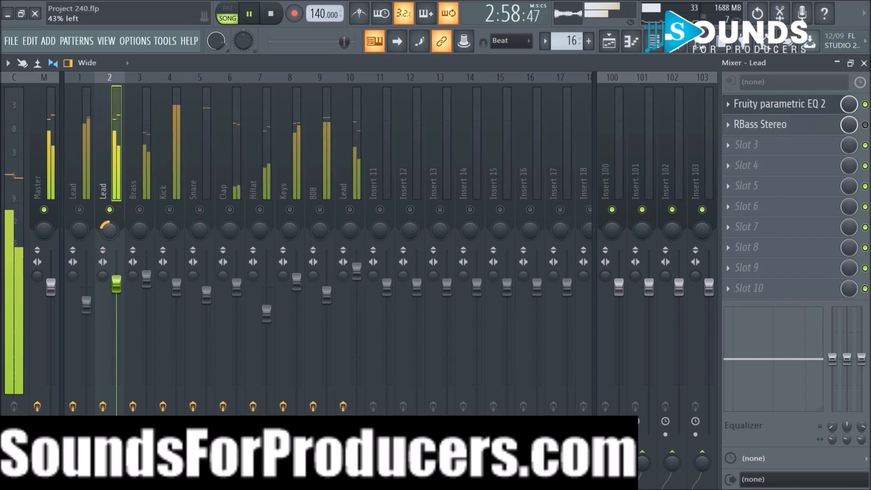
{"action": "right_click", "coordinate": [111, 210]}
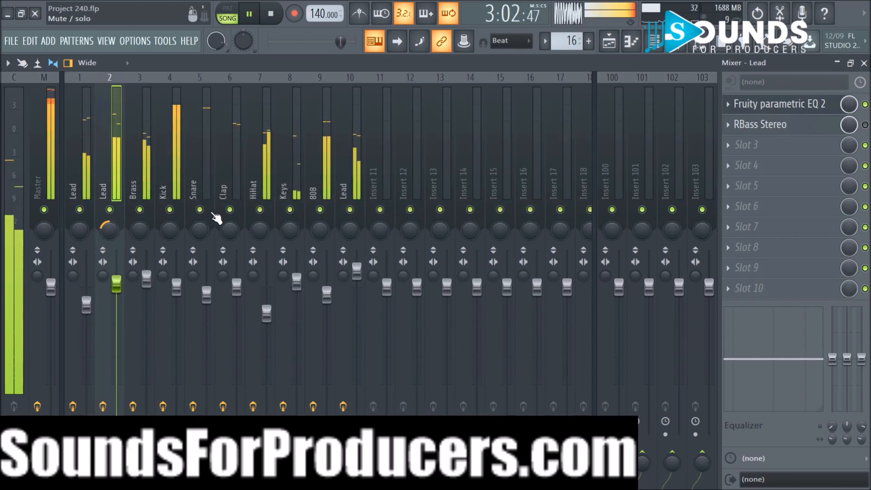
Listen to the insert 10 Lead in solo, and check the full mix with the Master channel selected before stopping playback
{"action": "right_click", "coordinate": [349, 210]}
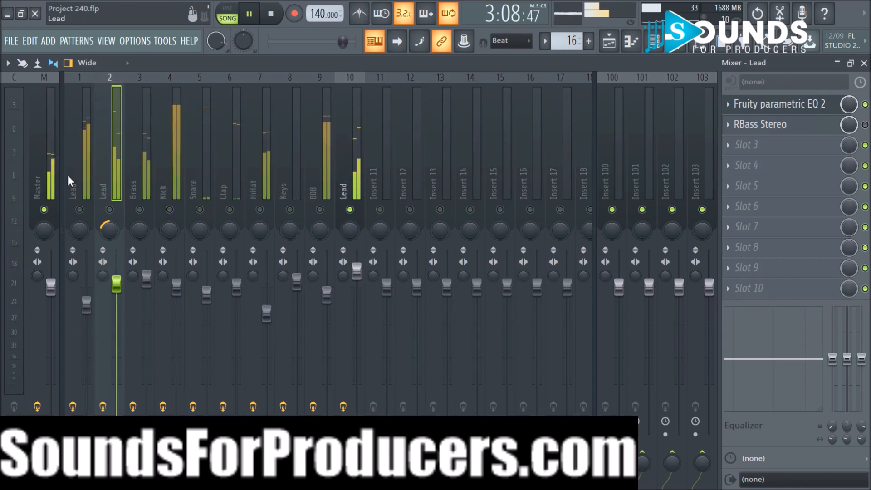
{"action": "left_click", "coordinate": [349, 209], "text": "ctrl"}
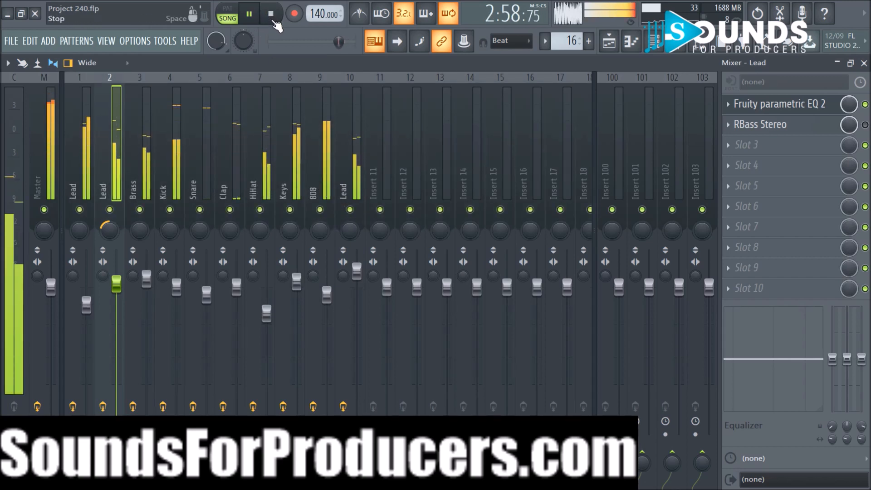
{"action": "left_click", "coordinate": [45, 136]}
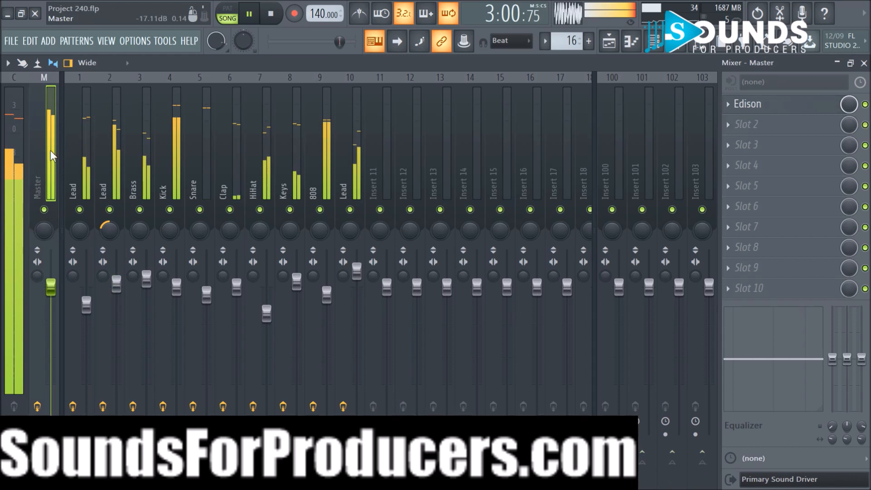
{"action": "left_click", "coordinate": [268, 12]}
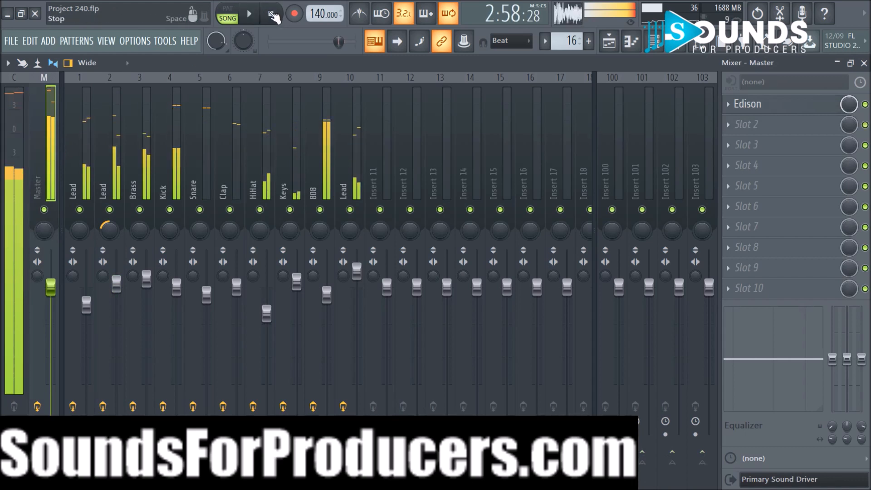
Select mixer inserts 1 to 10 and lower all their volumes together by the same small amount, keeping their balance
{"action": "left_click", "coordinate": [70, 163]}
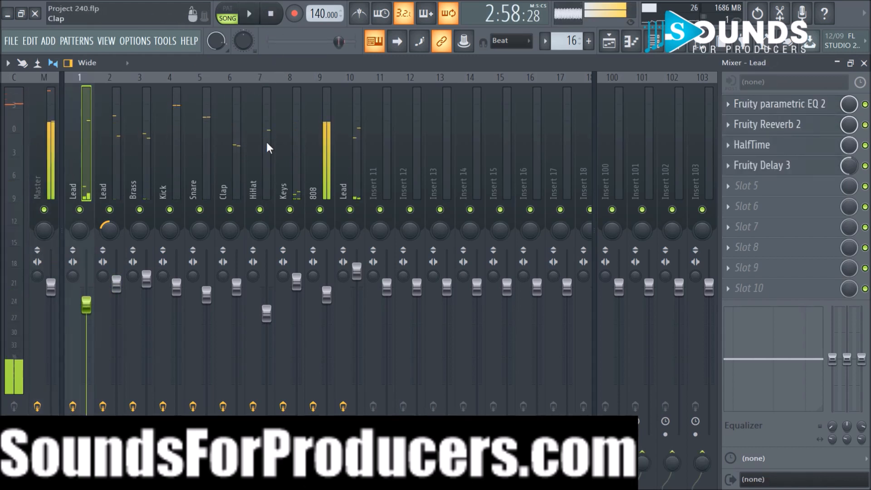
{"action": "left_click", "coordinate": [344, 156], "text": "ctrl"}
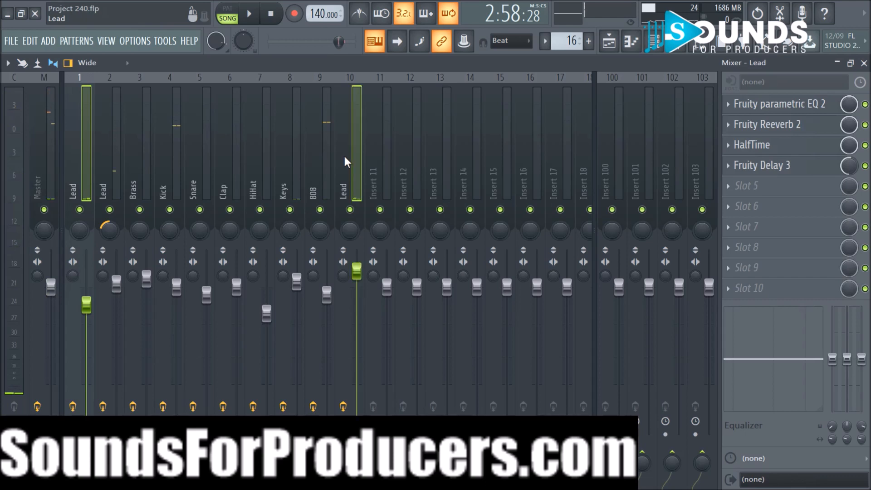
{"action": "left_click_drag", "start_coordinate": [100, 174], "coordinate": [329, 175]}
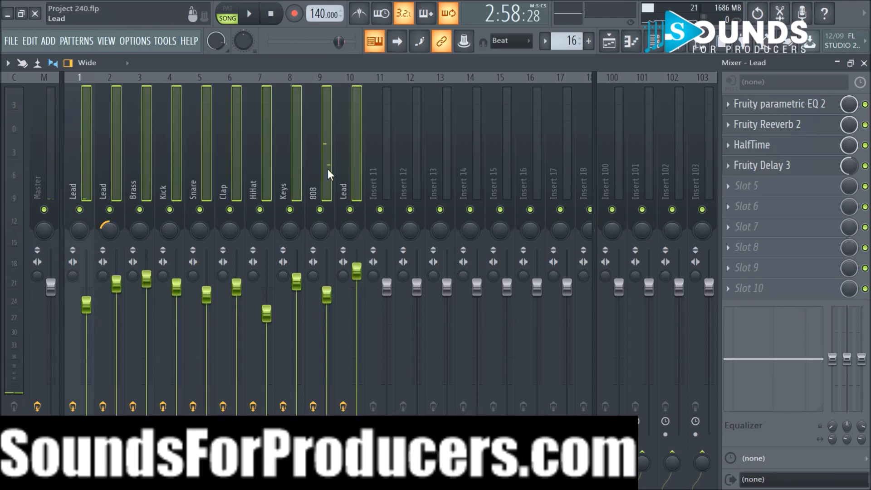
{"action": "left_click_drag", "start_coordinate": [239, 291], "coordinate": [238, 308]}
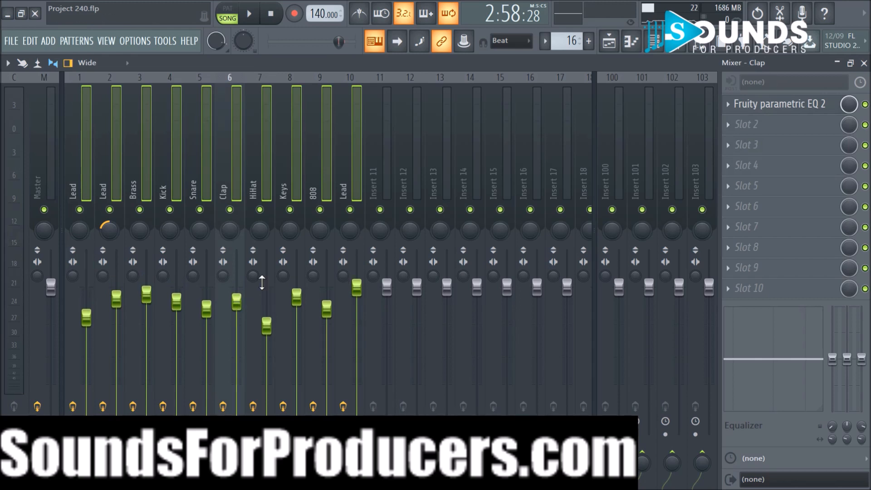
{"action": "left_click", "coordinate": [377, 146]}
Select the Master channel, play the loop to check the overall level, and save the project
{"action": "left_click", "coordinate": [38, 135]}
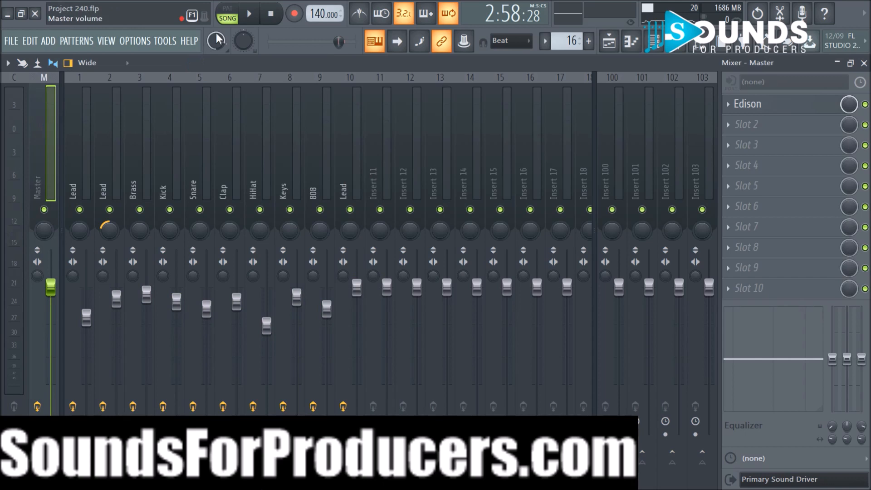
{"action": "left_click", "coordinate": [250, 17]}
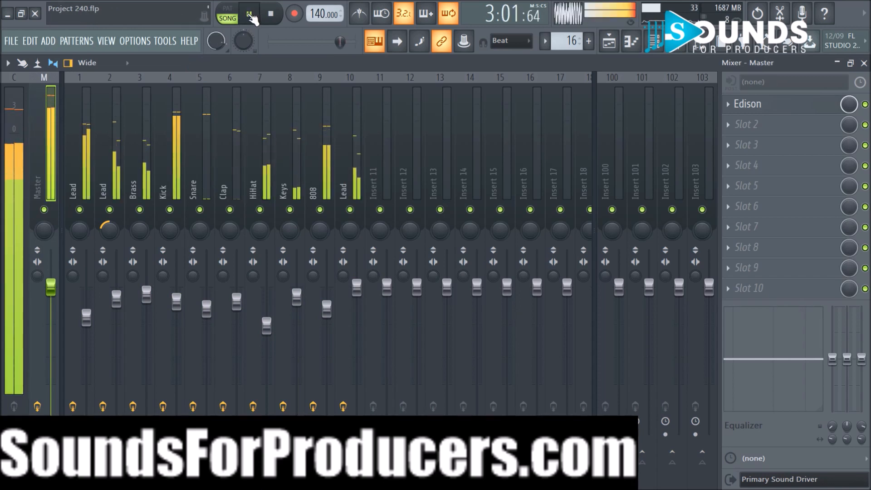
{"action": "key", "text": "space"}
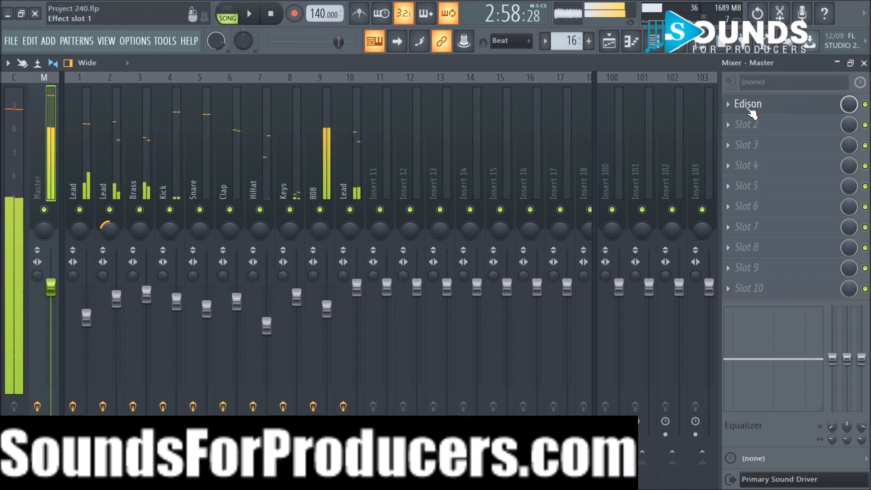
{"action": "key", "text": "ctrl+s"}
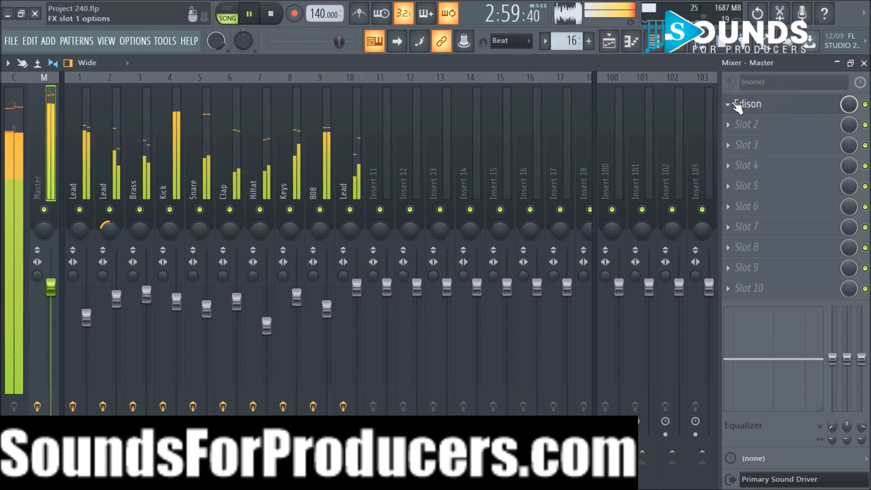
Replace Edison in the Master channel's first effect slot with Neutron 2 and dismiss its preset manager
{"action": "left_click", "coordinate": [727, 105]}
{"action": "mouse_move", "coordinate": [723, 126]}
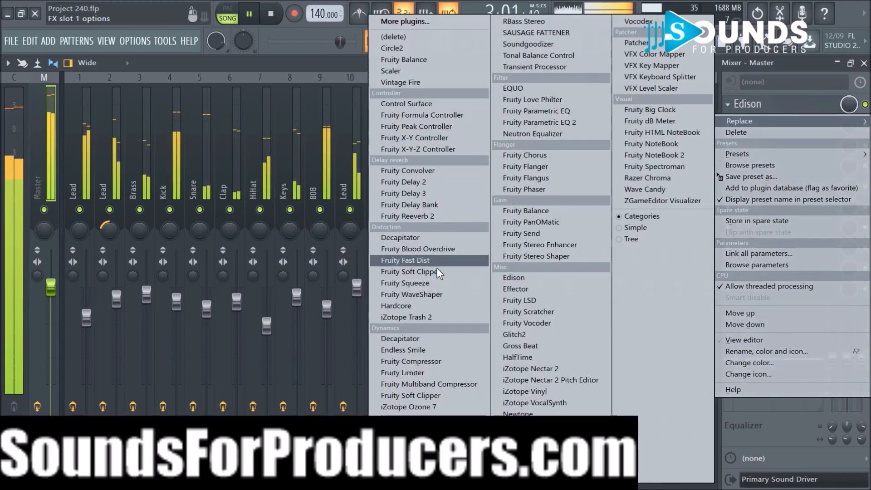
{"action": "left_click", "coordinate": [451, 418]}
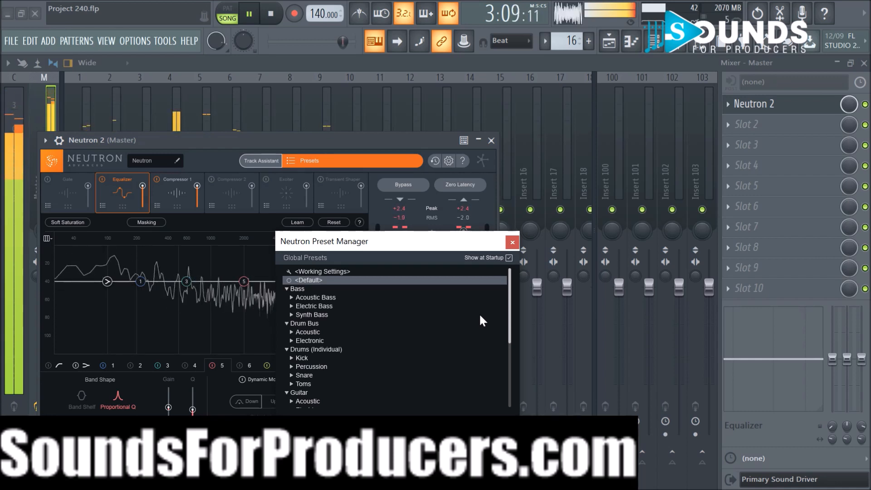
{"action": "left_click", "coordinate": [512, 241]}
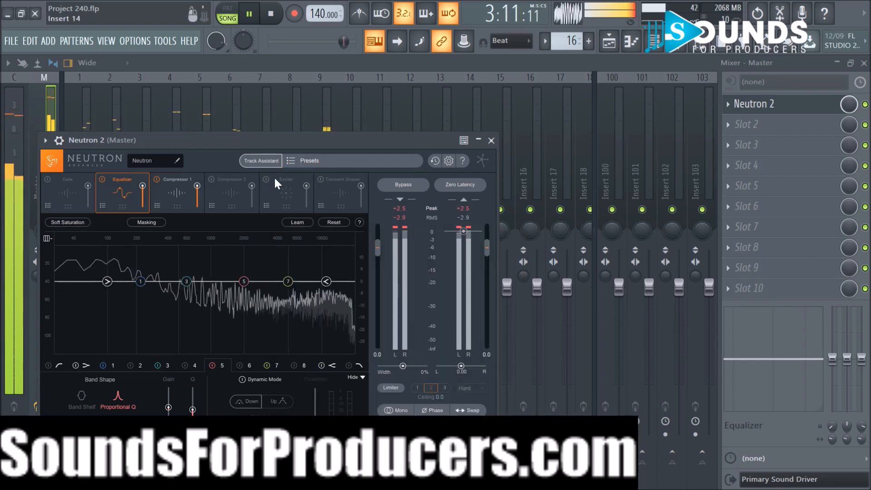
Start Neutron 2's Track Assistant, stop playback, and choose Auto-Detect as the instrument
{"action": "left_click", "coordinate": [260, 160]}
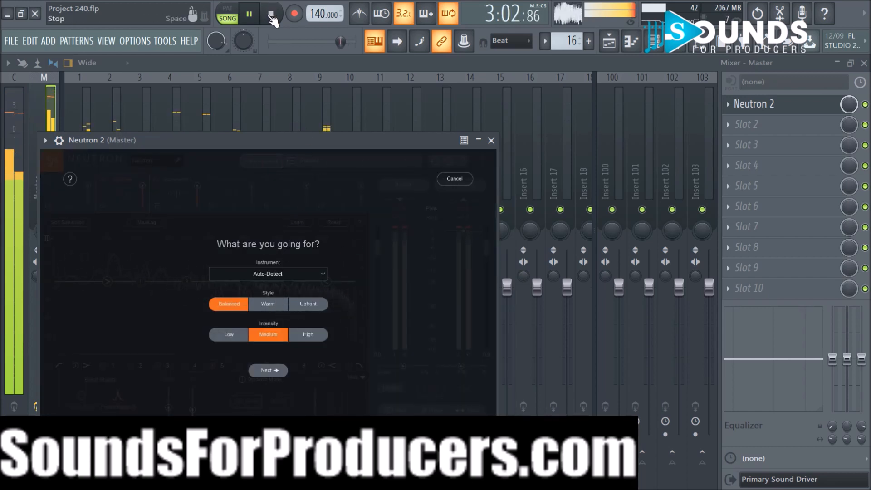
{"action": "left_click", "coordinate": [270, 13]}
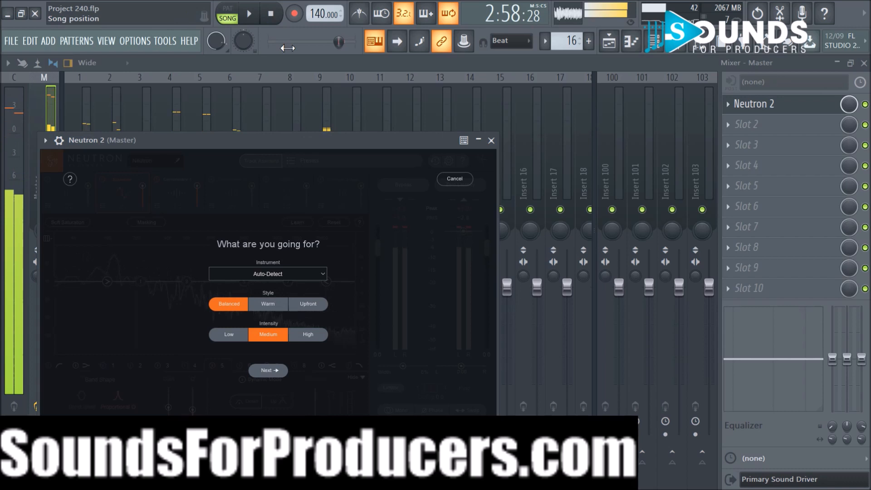
{"action": "left_click", "coordinate": [311, 276]}
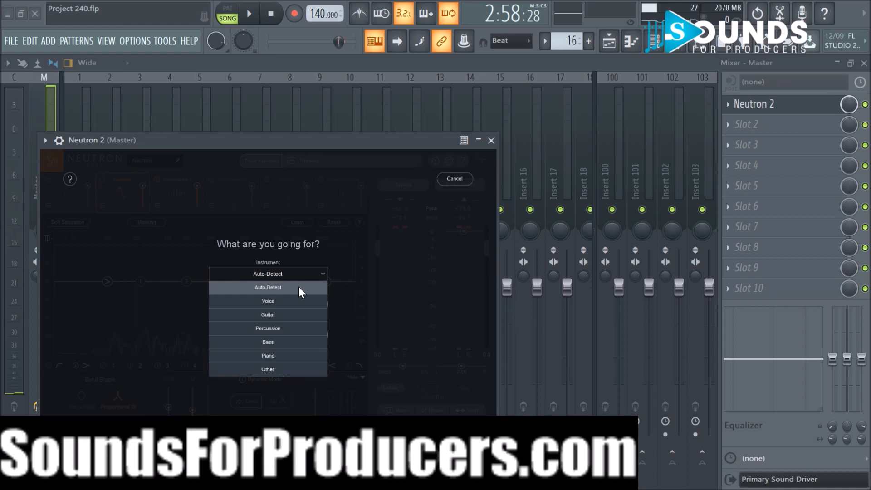
{"action": "left_click", "coordinate": [298, 286]}
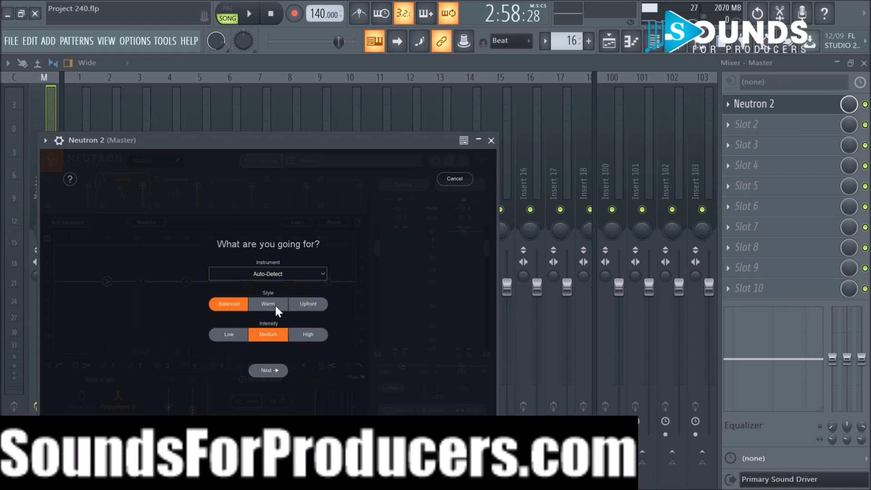